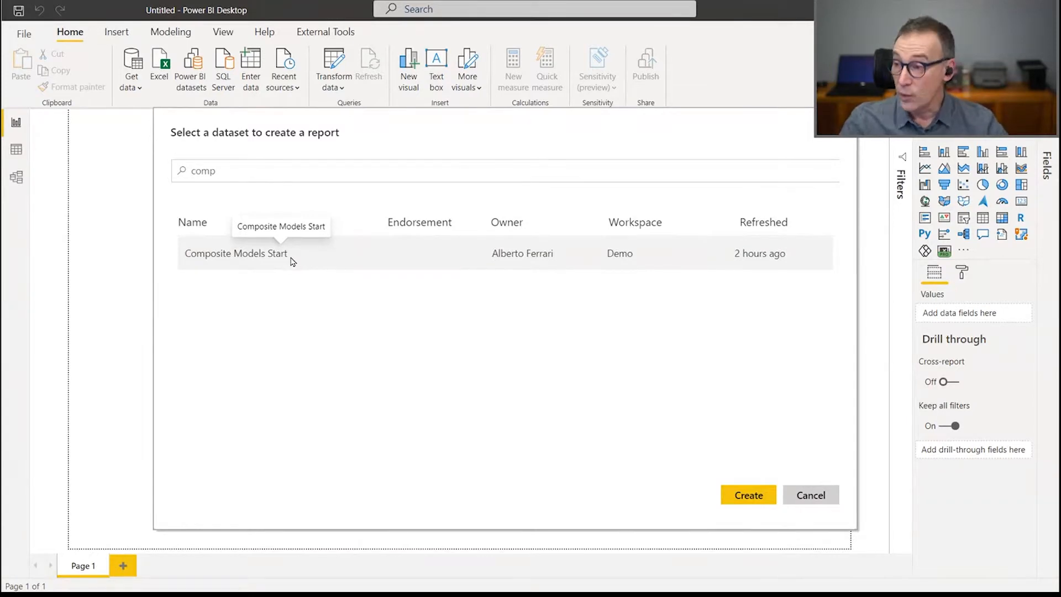
# - Create a report from the Composite Models Start dataset with an enlarged table of product Brand and Sales Amount in the page's upper-left area
pyautogui.click(749, 496)
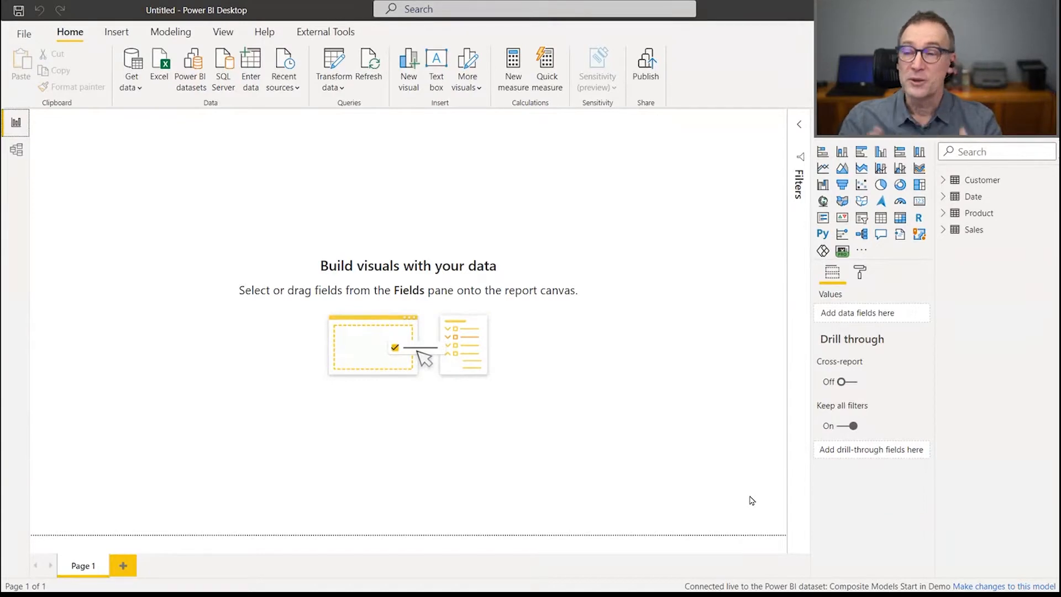
pyautogui.click(943, 213)
pyautogui.moveTo(1000, 229); pyautogui.dragTo(287, 246)
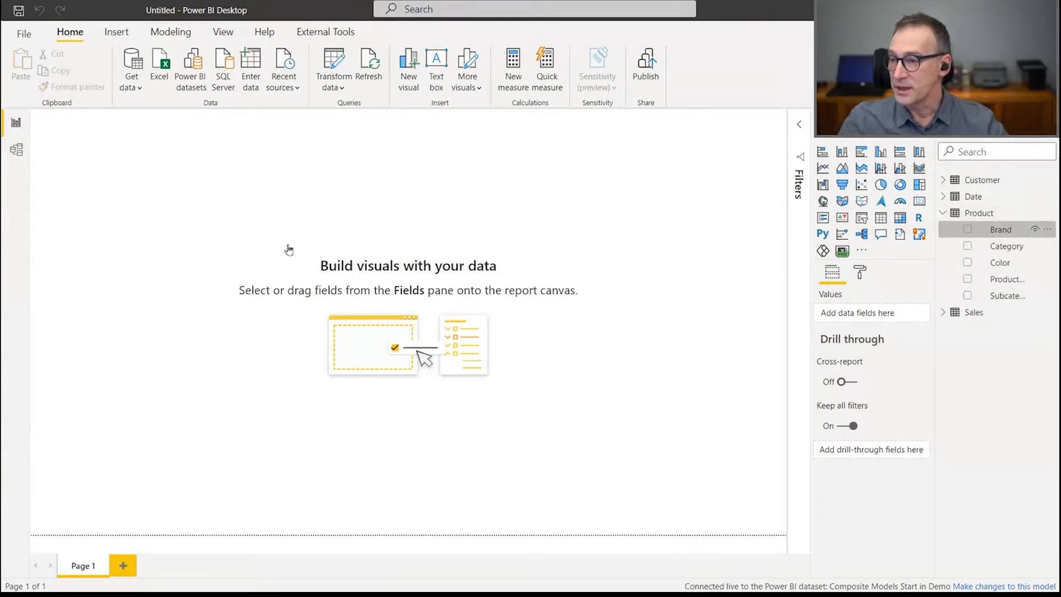
pyautogui.click(942, 312)
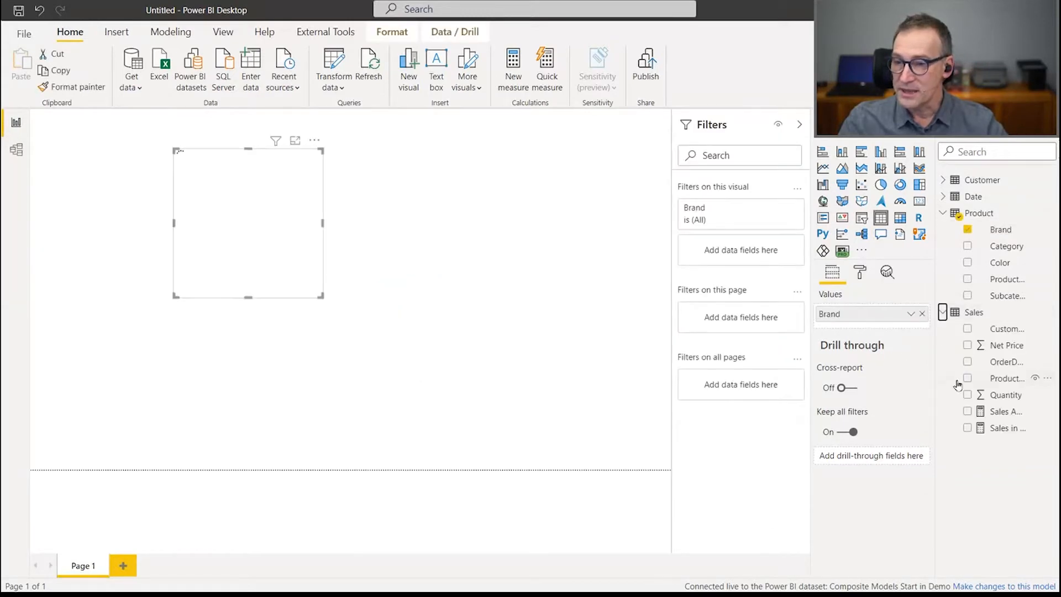
pyautogui.moveTo(1008, 419); pyautogui.dragTo(272, 239)
pyautogui.moveTo(321, 296); pyautogui.dragTo(588, 415)
pyautogui.moveTo(529, 363); pyautogui.dragTo(399, 338)
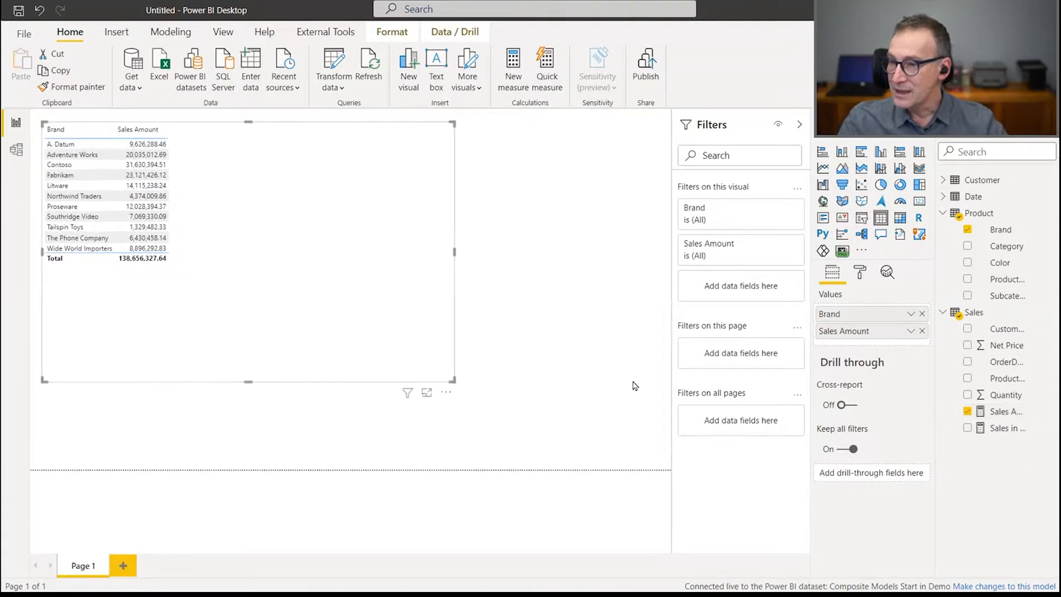
# - Set the grid text size of the Brand and Sales Amount table to 20 pt
pyautogui.click(860, 272)
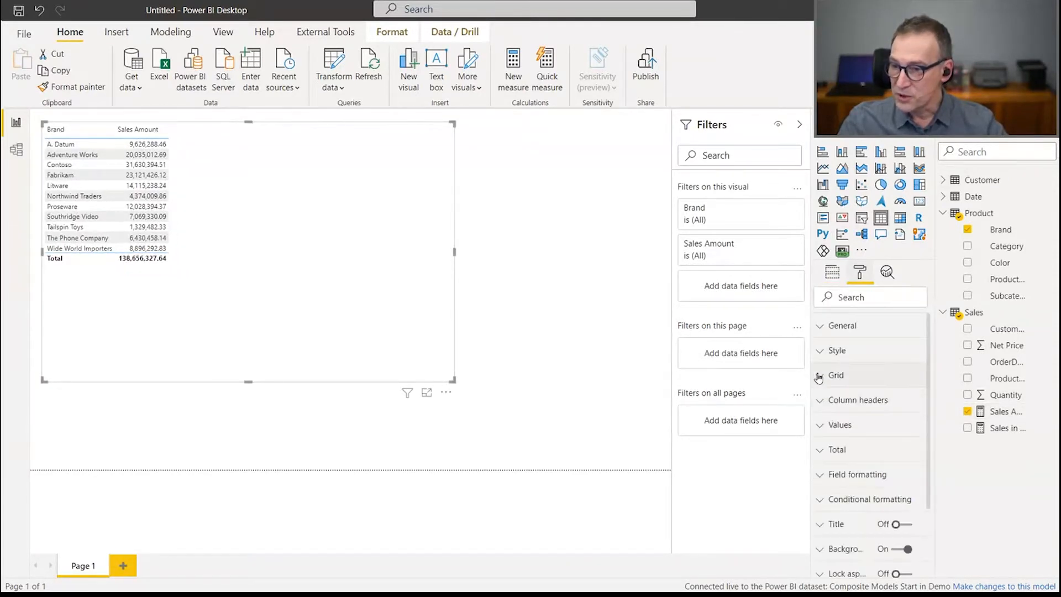
pyautogui.click(891, 376)
pyautogui.scroll(-3, 899, 403)
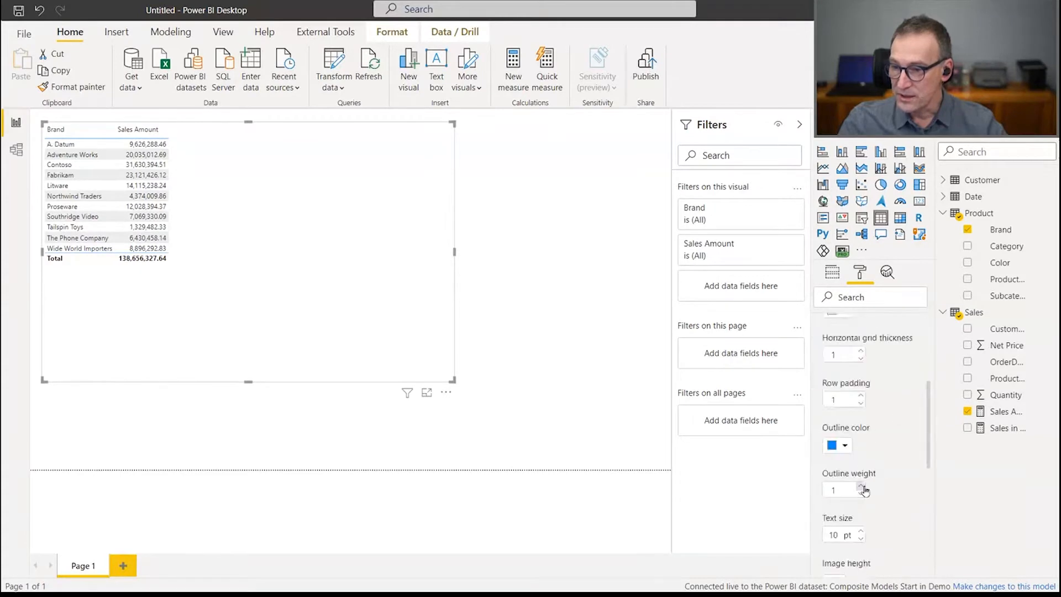
pyautogui.scroll(-1, 862, 489)
pyautogui.click(850, 468)
pyautogui.write('20')
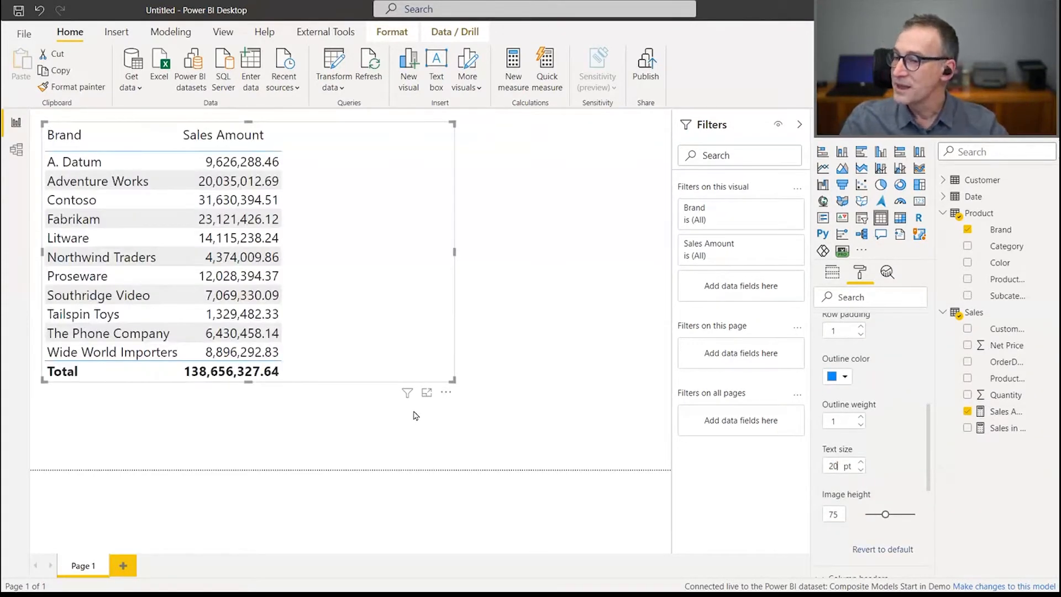
# - Resize the table to about two thirds of the page width and collapse the Filters pane
pyautogui.moveTo(453, 380); pyautogui.dragTo(482, 467)
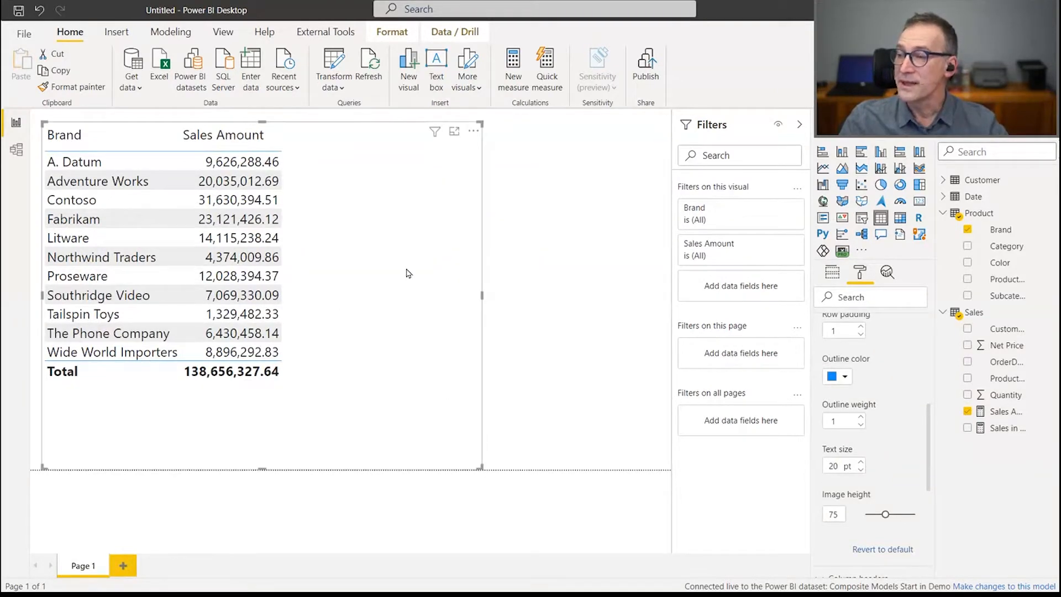
pyautogui.moveTo(405, 270); pyautogui.dragTo(413, 271)
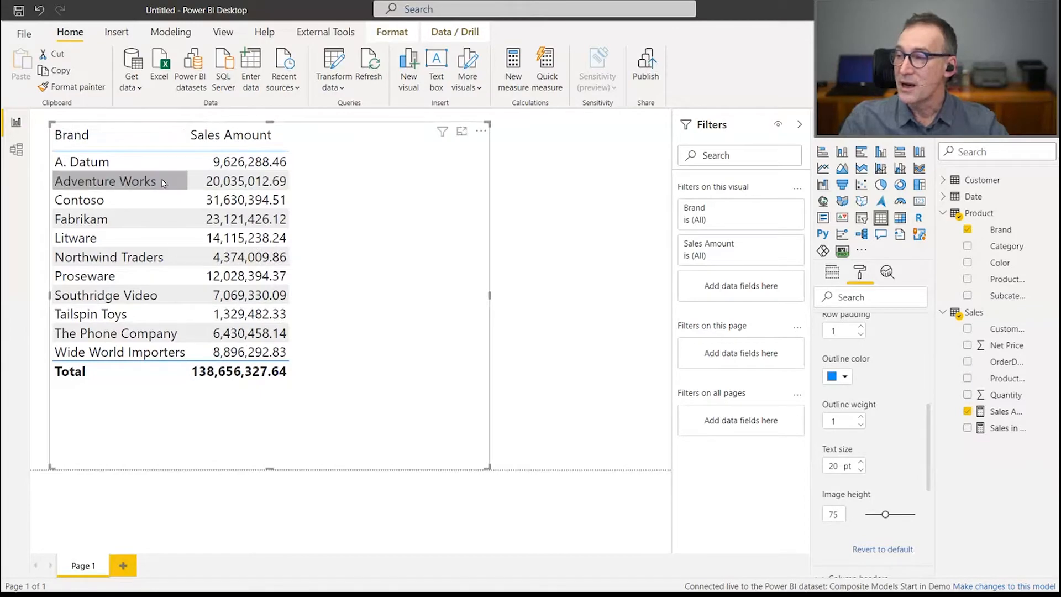
pyautogui.click(801, 127)
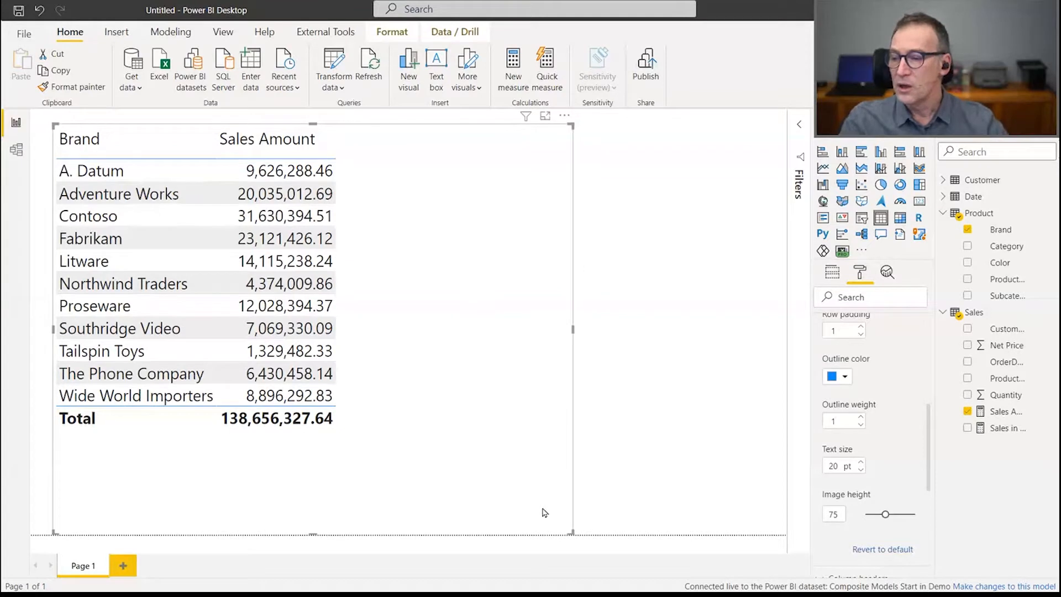
pyautogui.moveTo(571, 529); pyautogui.dragTo(546, 511)
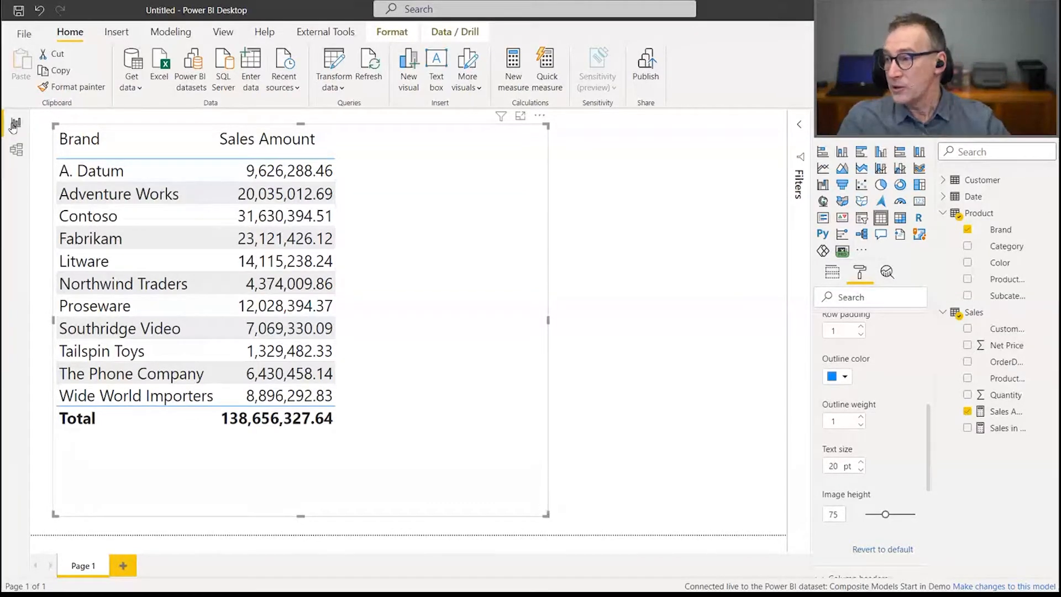
# - Arrange the model diagram with Sales in the middle, Customer and Product on either side of it, and Date below
pyautogui.click(16, 151)
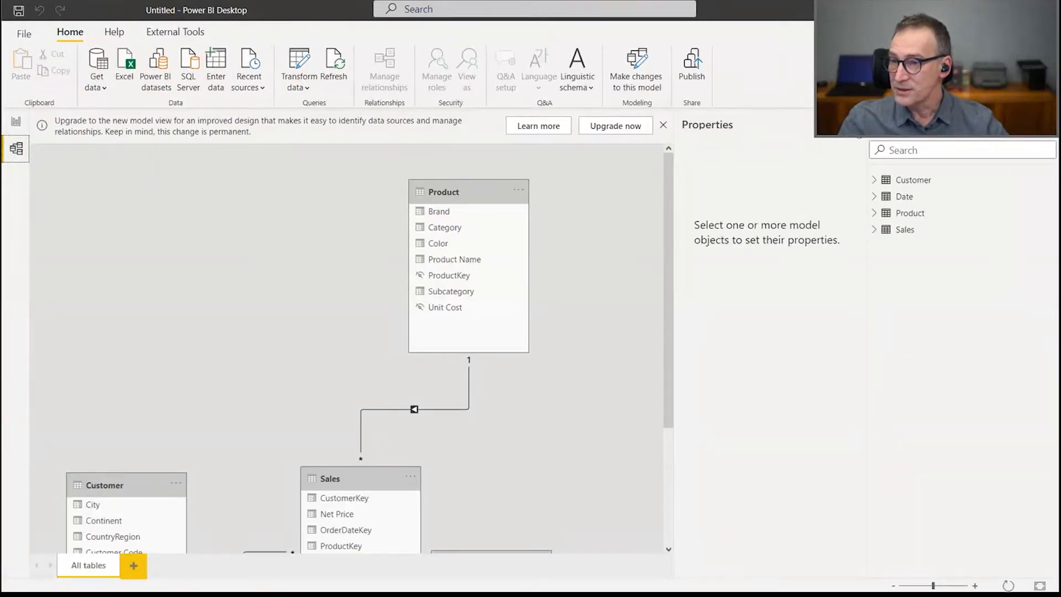
pyautogui.moveTo(346, 479); pyautogui.dragTo(286, 197)
pyautogui.moveTo(178, 471); pyautogui.dragTo(178, 250)
pyautogui.moveTo(474, 547); pyautogui.dragTo(291, 412)
pyautogui.moveTo(147, 244); pyautogui.dragTo(138, 172)
pyautogui.moveTo(490, 180); pyautogui.dragTo(553, 205)
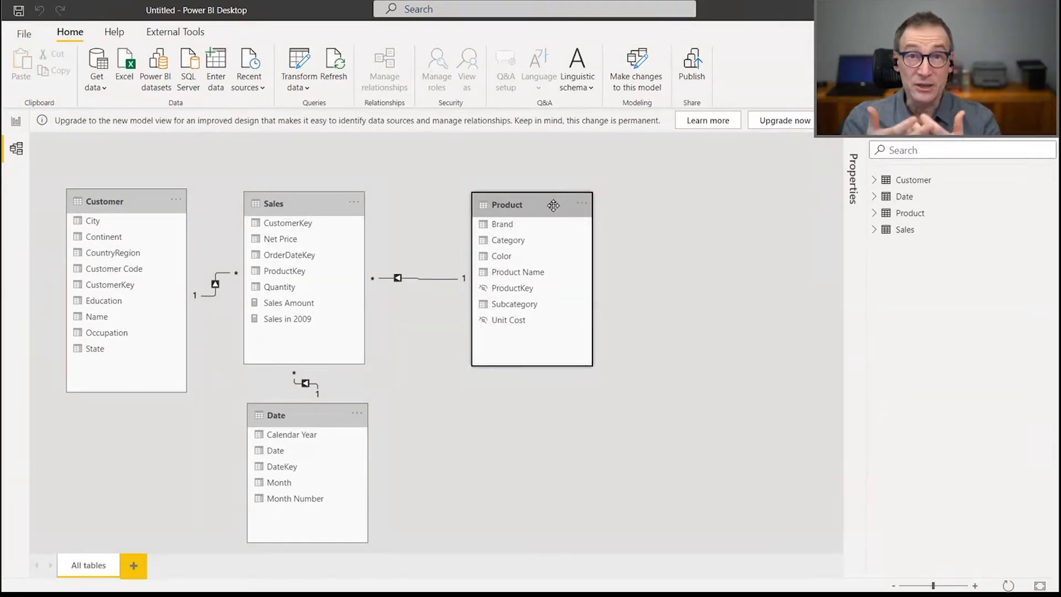
# - Return to the report and examine the commands available for the Sales table
pyautogui.click(16, 121)
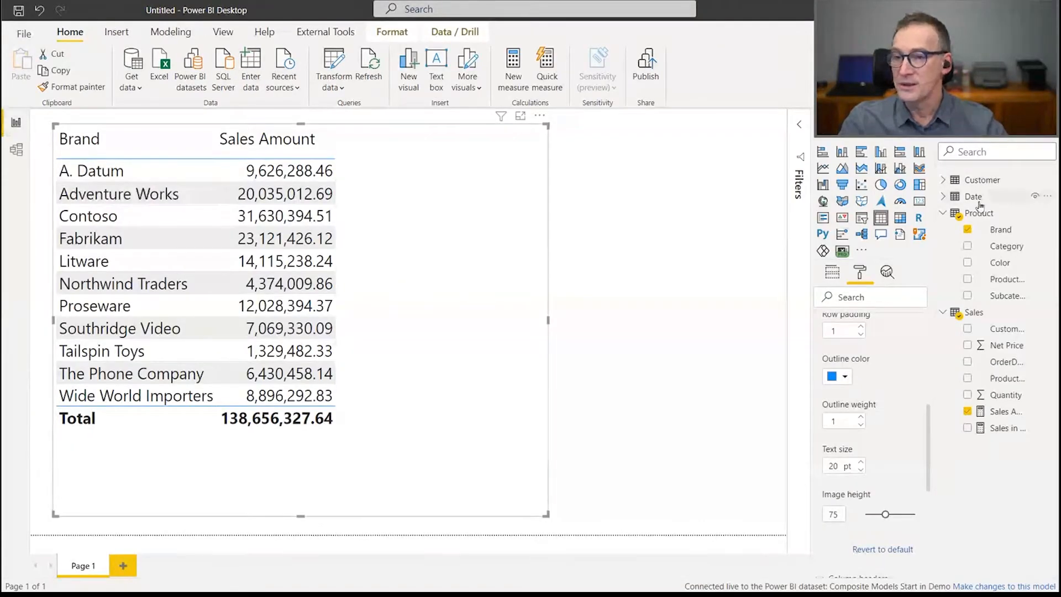
pyautogui.rightClick(981, 313)
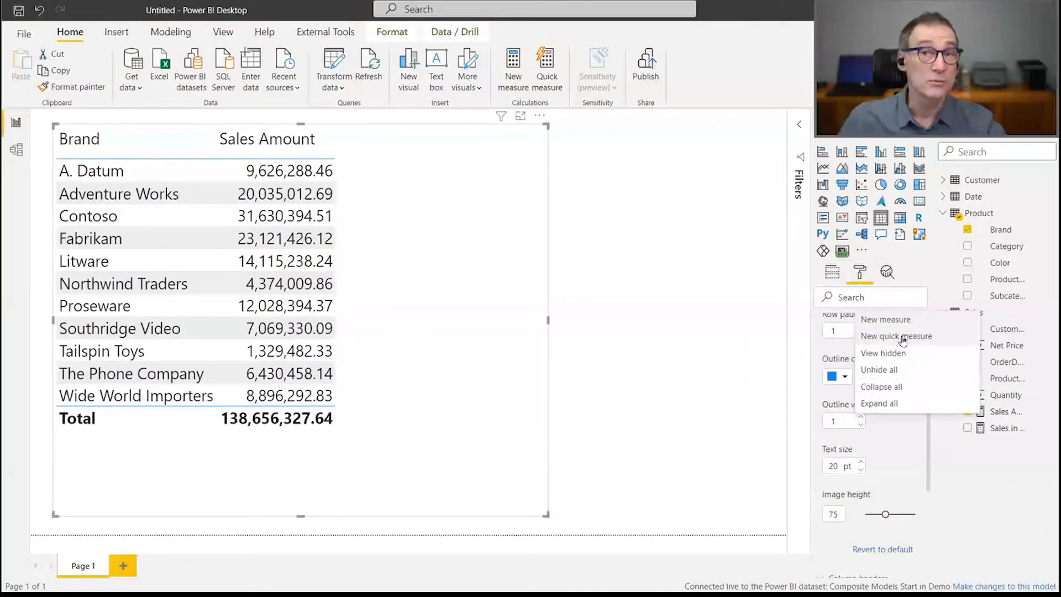
pyautogui.click(695, 233)
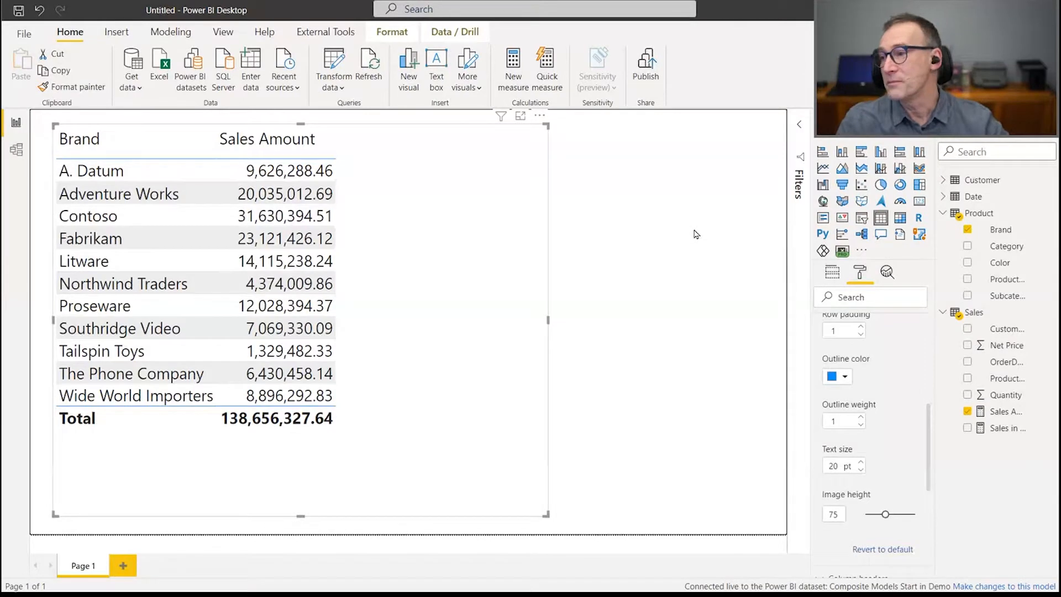
pyautogui.click(469, 219)
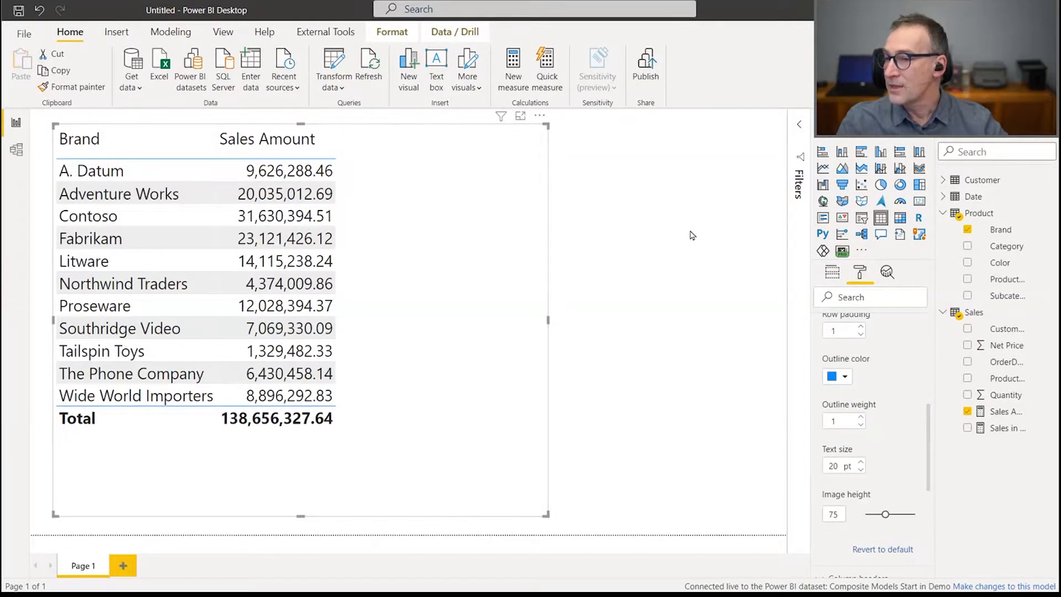
pyautogui.click(562, 247)
pyautogui.click(511, 252)
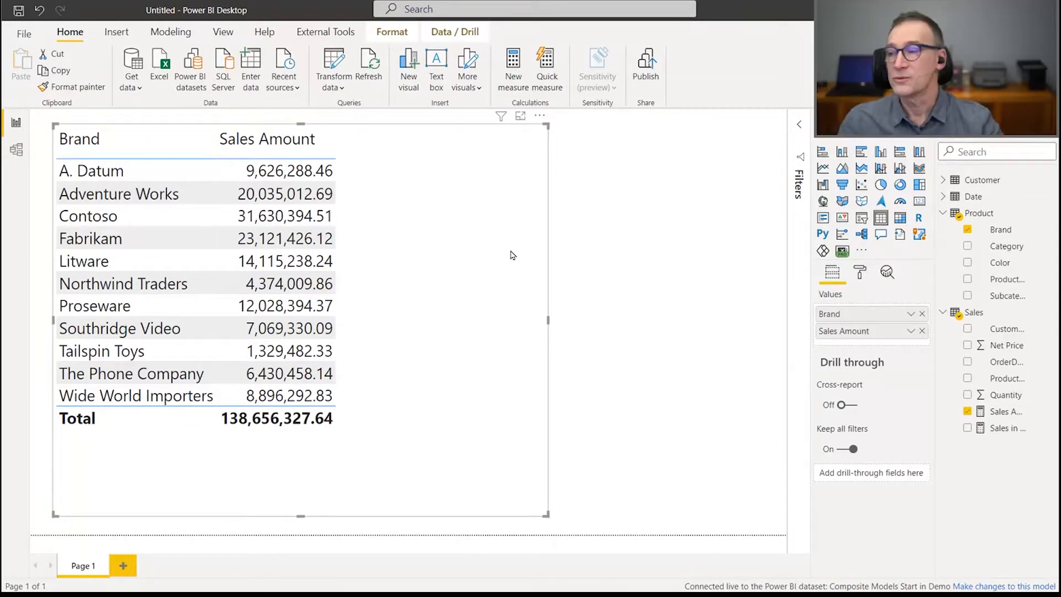
pyautogui.click(616, 231)
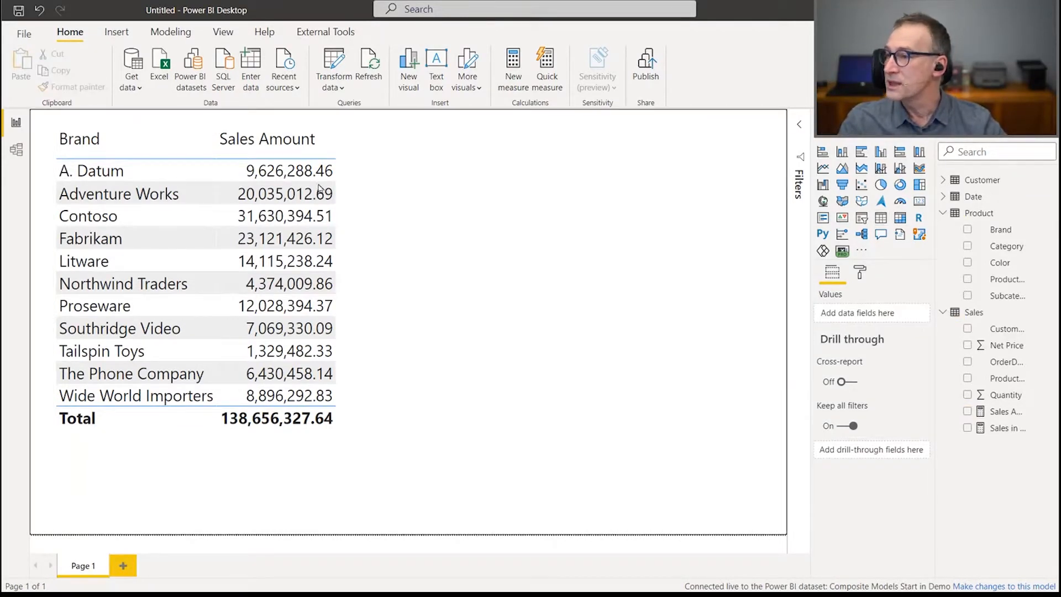
# - Review the preview features in the program options, checking DirectQuery for Power BI datasets and Analysis Services
pyautogui.click(24, 34)
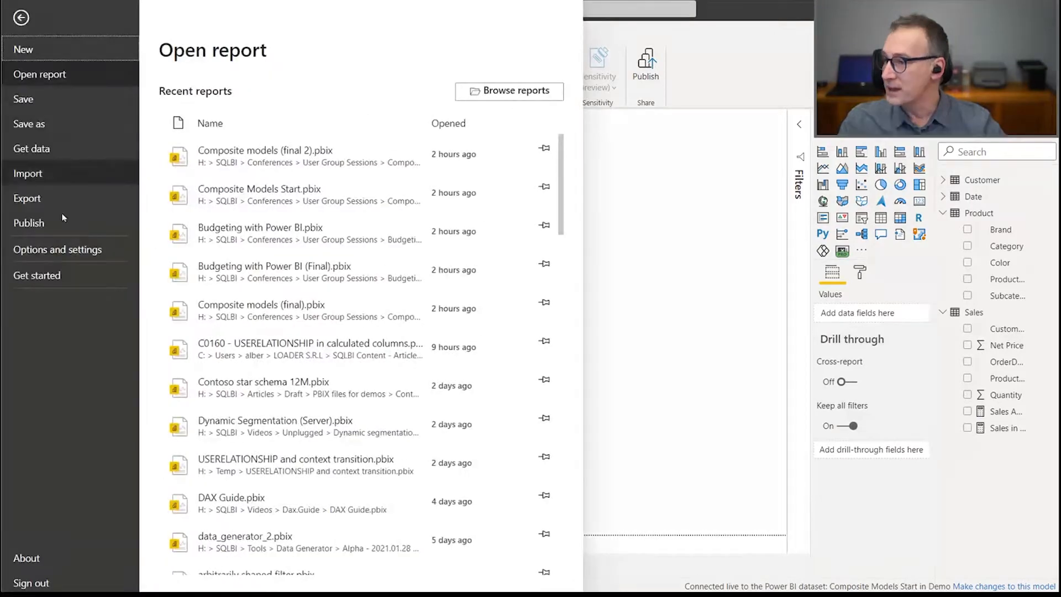
pyautogui.click(62, 252)
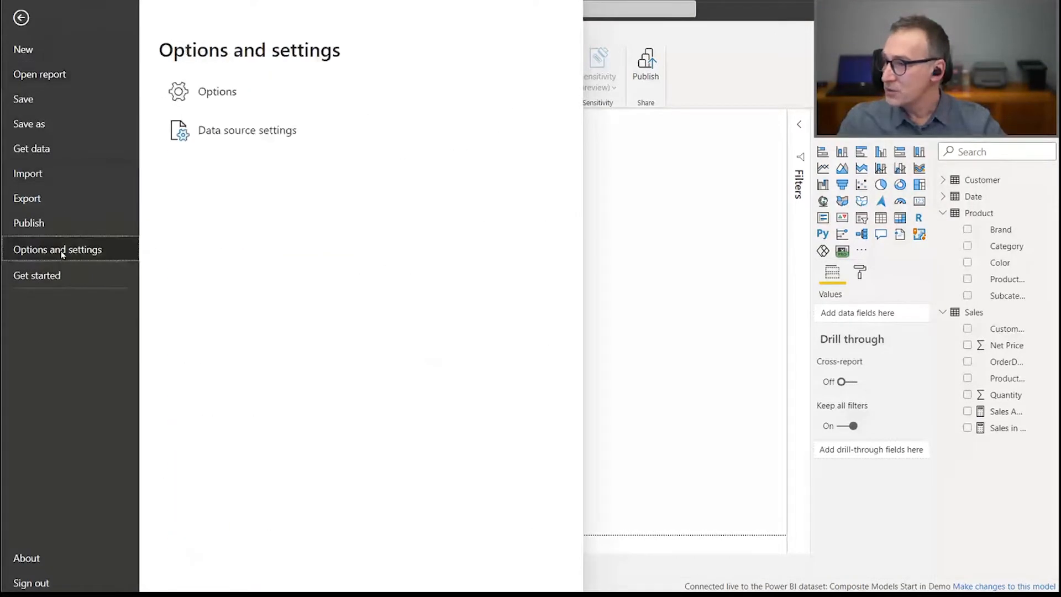
pyautogui.click(246, 102)
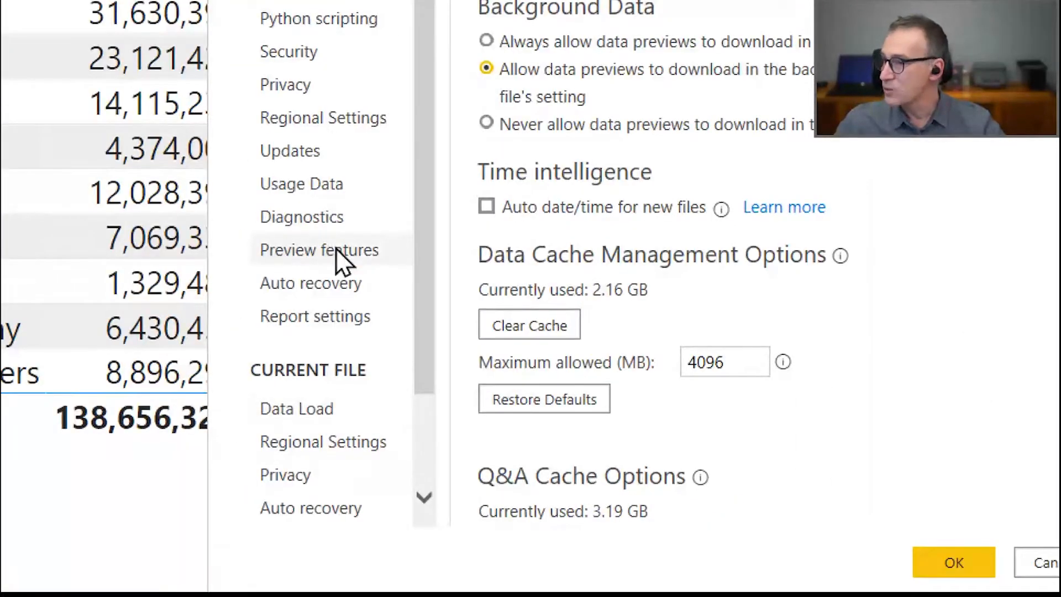
pyautogui.click(336, 247)
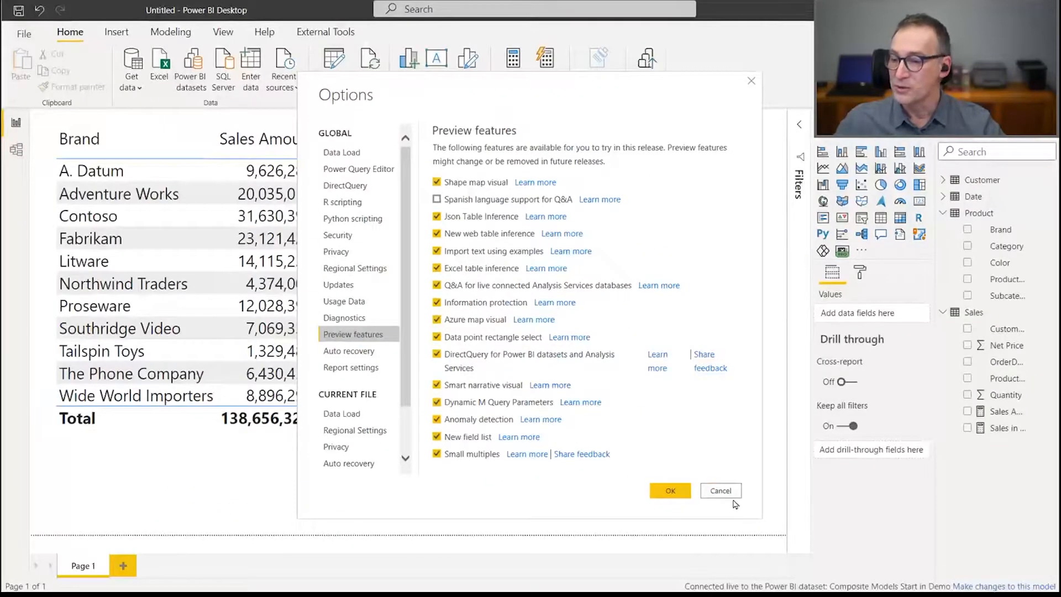
pyautogui.click(951, 563)
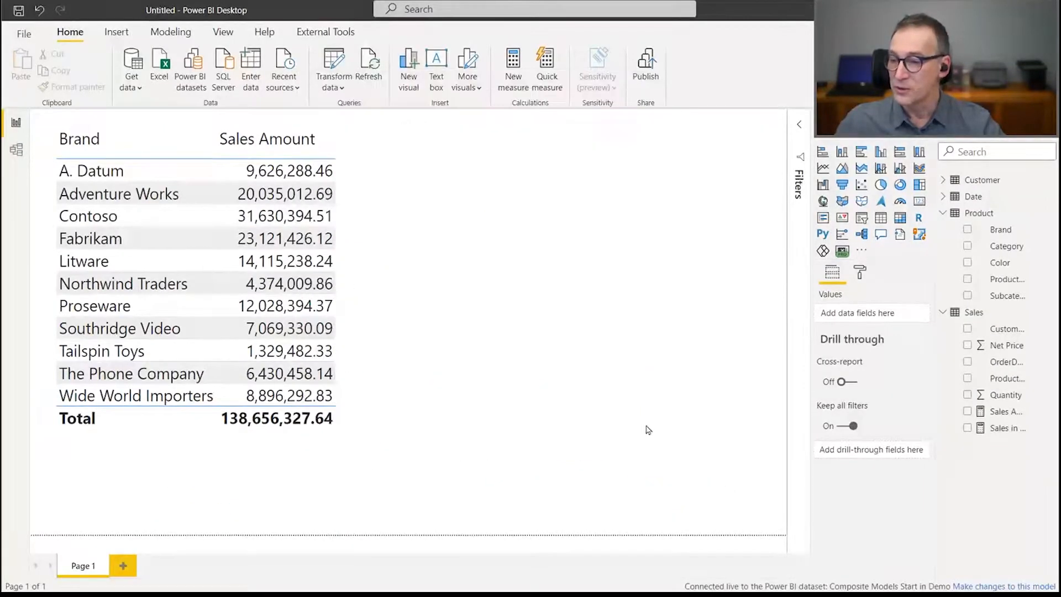
pyautogui.click(531, 334)
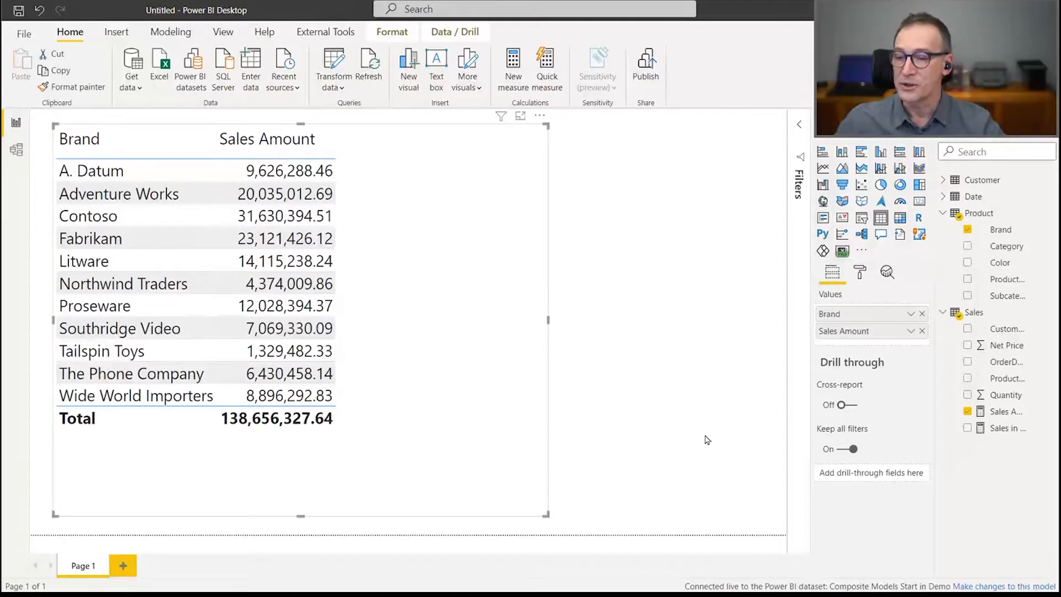
pyautogui.click(562, 244)
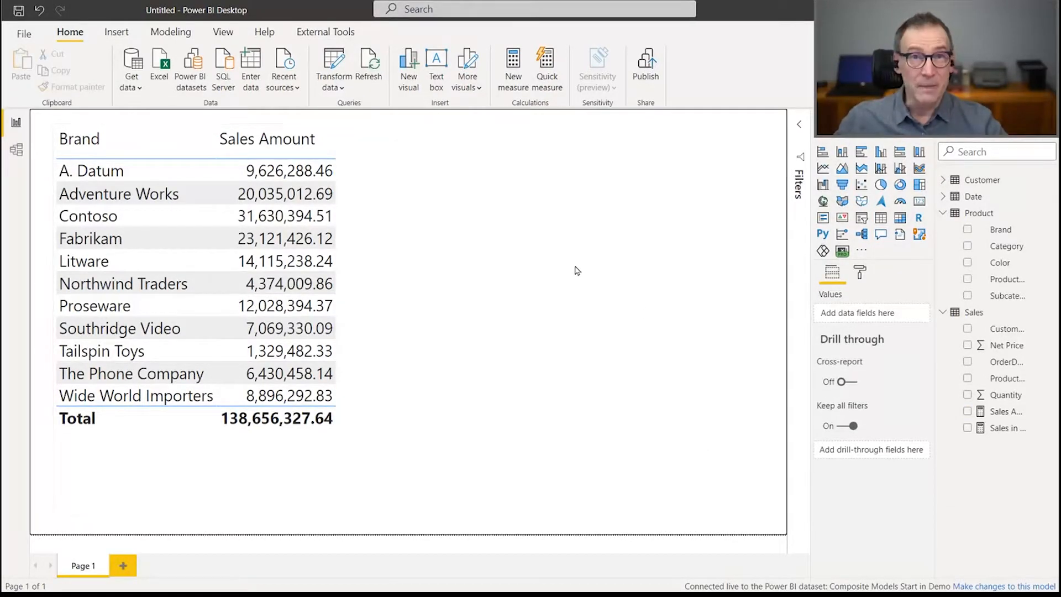
pyautogui.click(476, 290)
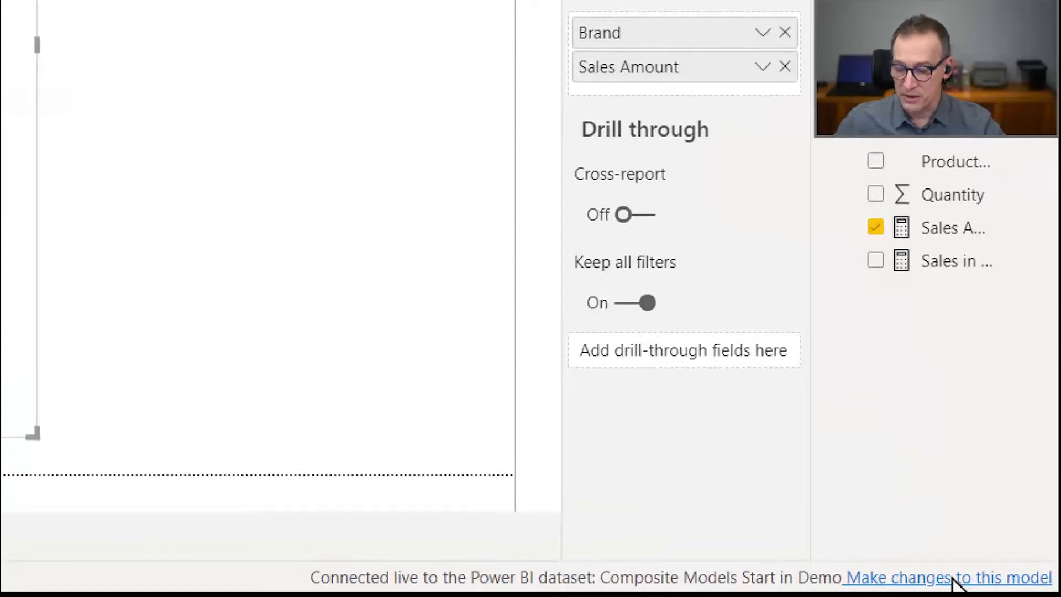
# - Make the live-connected model editable by adding a local model with a DirectQuery connection
pyautogui.click(955, 578)
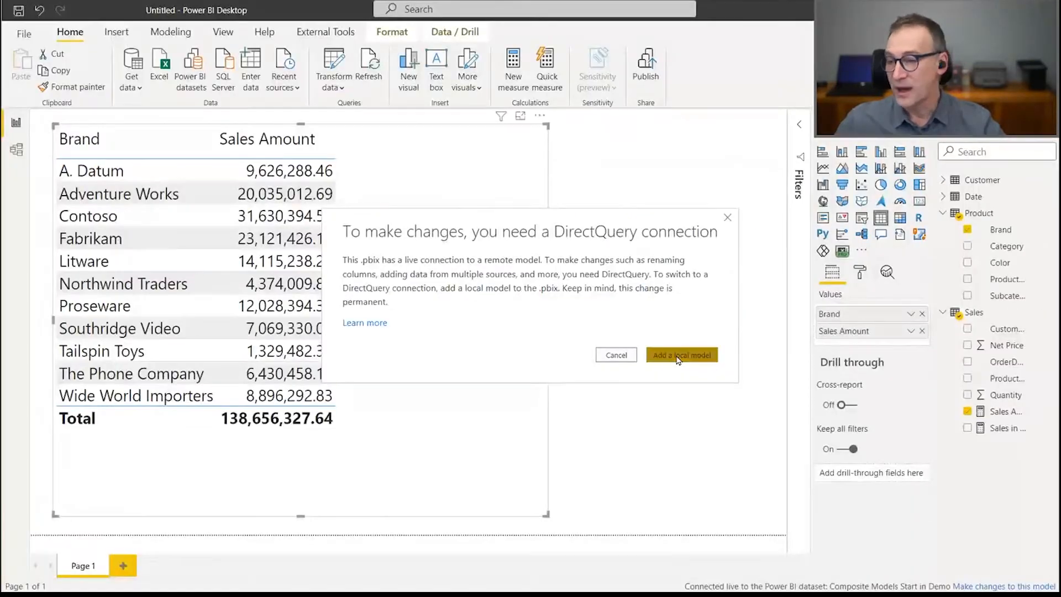
pyautogui.click(843, 453)
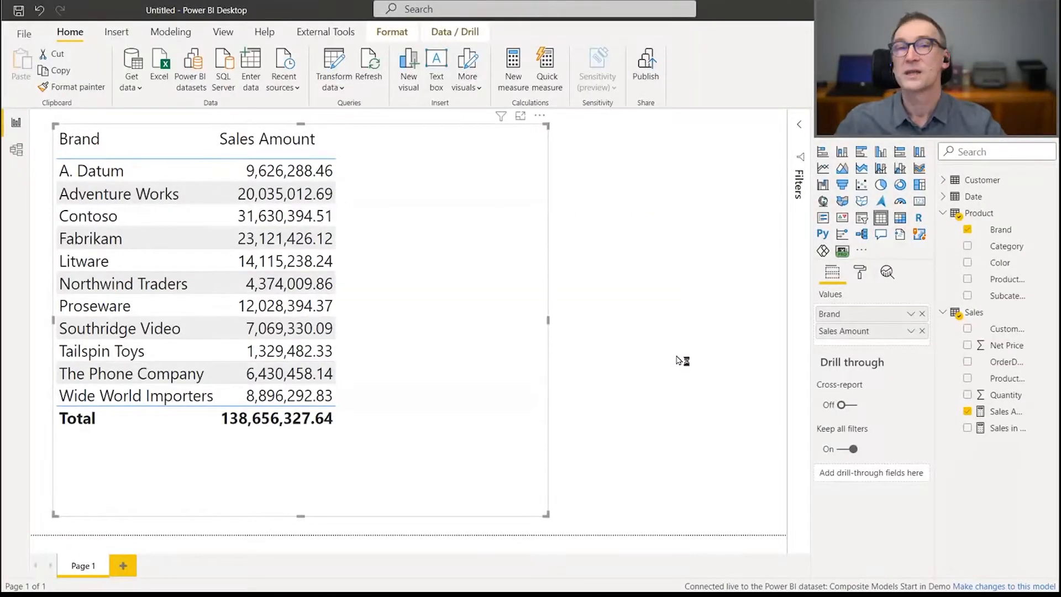
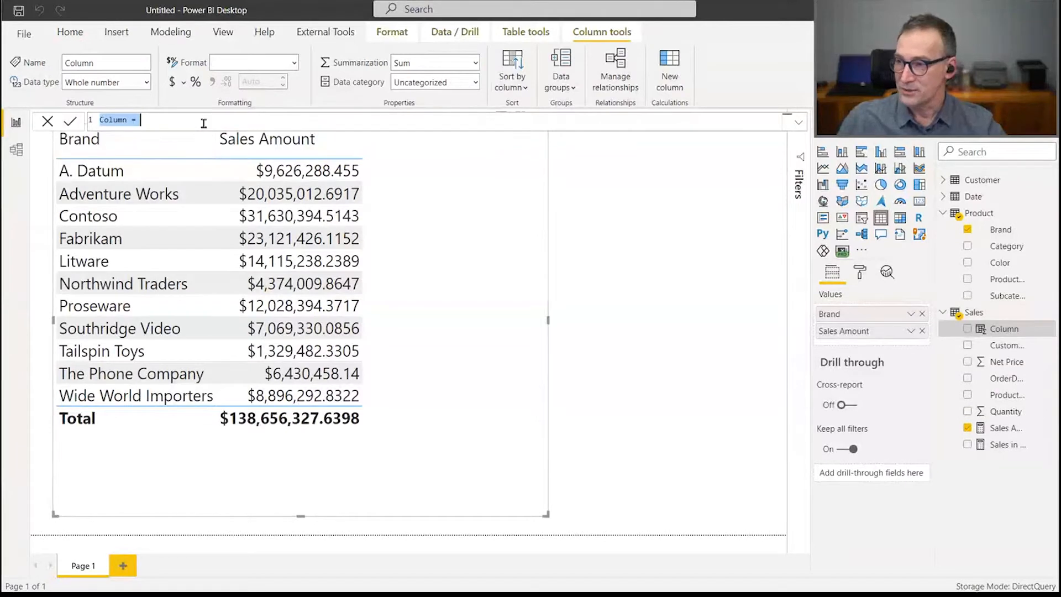
# - Name the new calculated column in the Sales table High Sale and begin its formula with an IF function
pyautogui.scroll(4, 271, 122)
pyautogui.scroll(2, 272, 122)
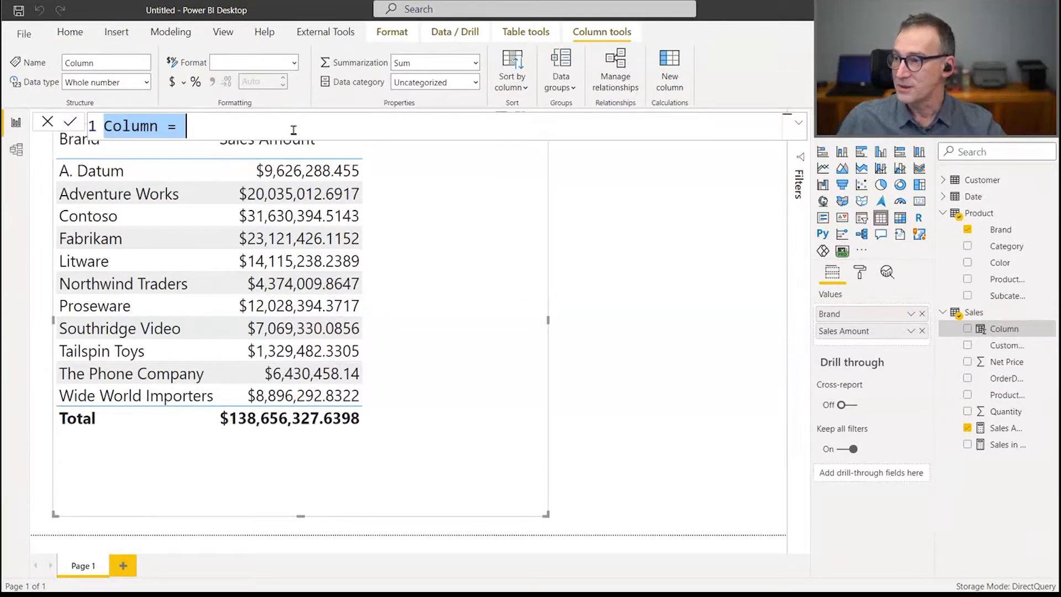
pyautogui.write('High ')
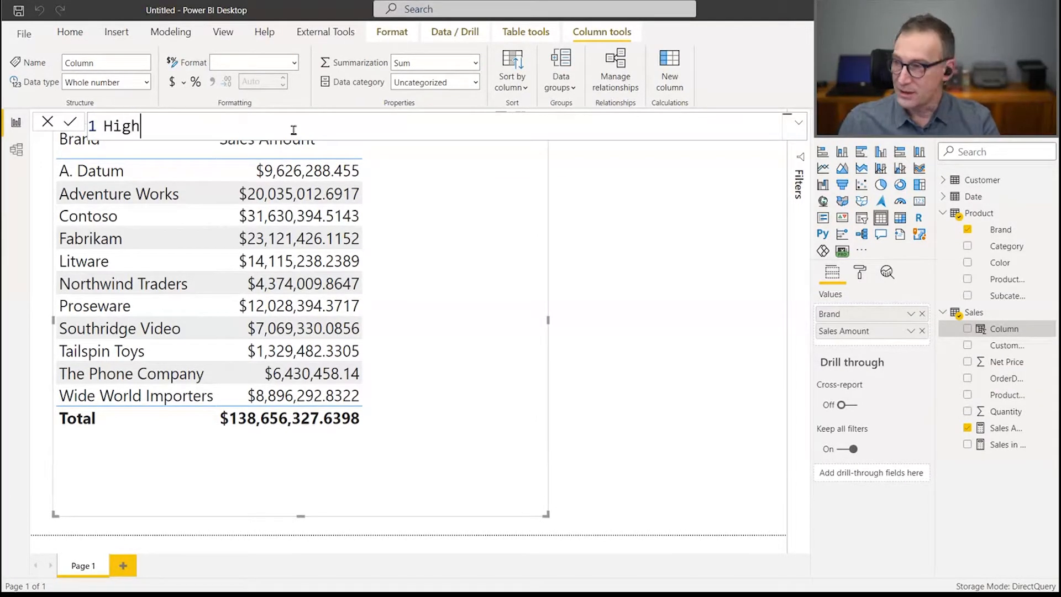
pyautogui.write('Sale = IUF')
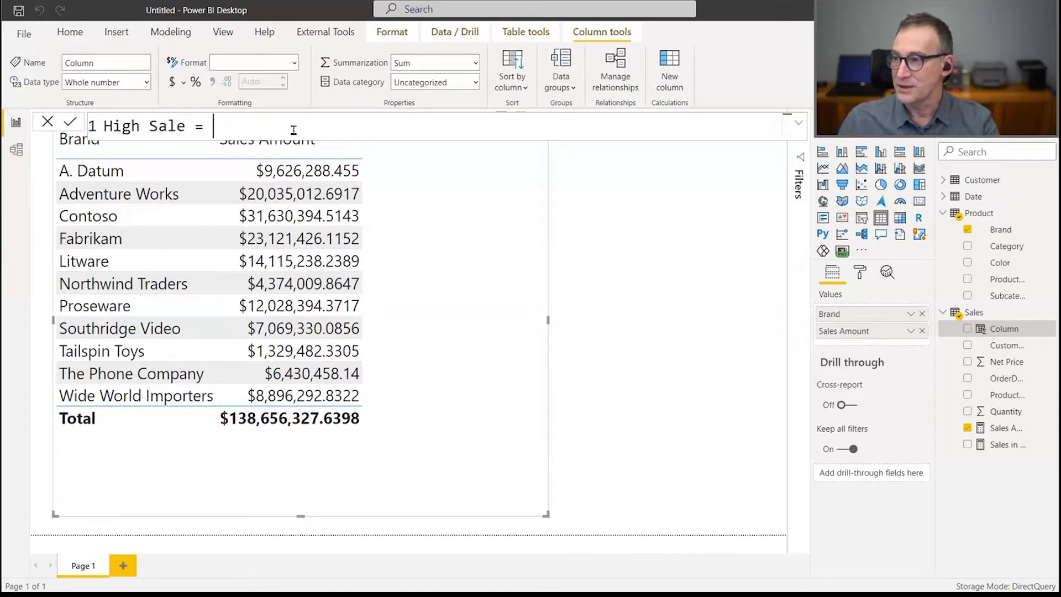
pyautogui.press('BackSpace')
pyautogui.press('BackSpace')
pyautogui.press('BackSpace')
pyautogui.write('F )')
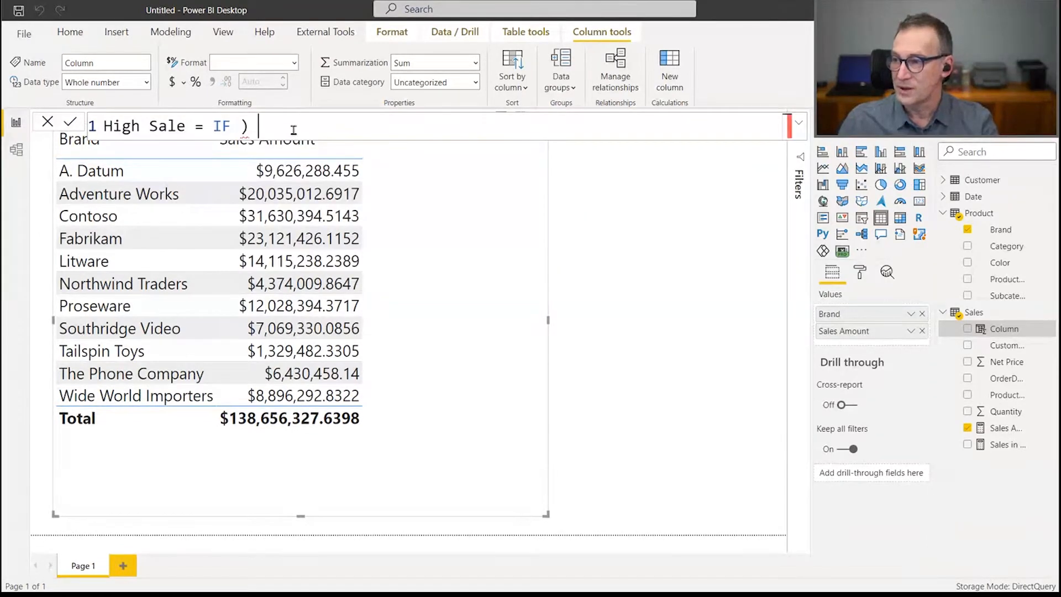
pyautogui.press('BackSpace')
pyautogui.write('( Sa')
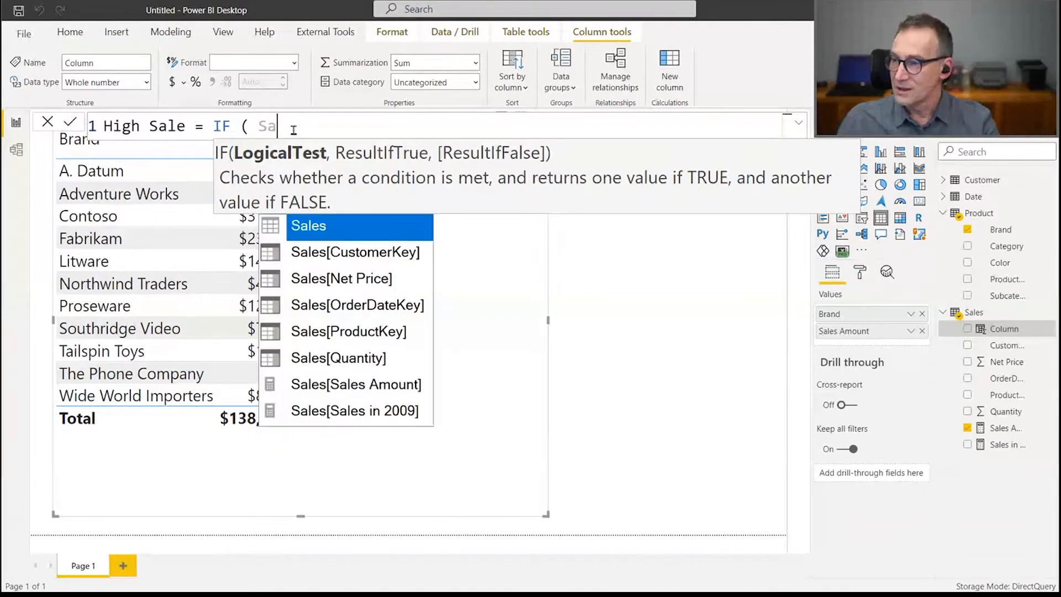
# - Enter Sales[Quantity] followed by a greater-than comparison as the logical test of the IF function
pyautogui.write('les[')
pyautogui.press('Down')
pyautogui.press('Down')
pyautogui.press('Down')
pyautogui.press('Down')
pyautogui.press('Down')
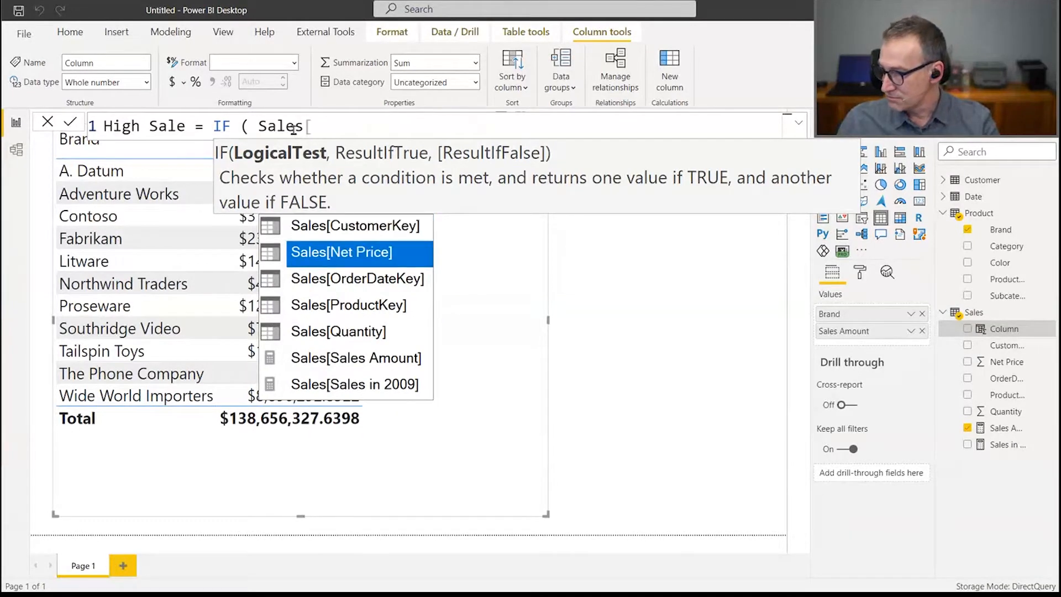
pyautogui.press('Up')
pyautogui.press('Tab')
pyautogui.write('*')
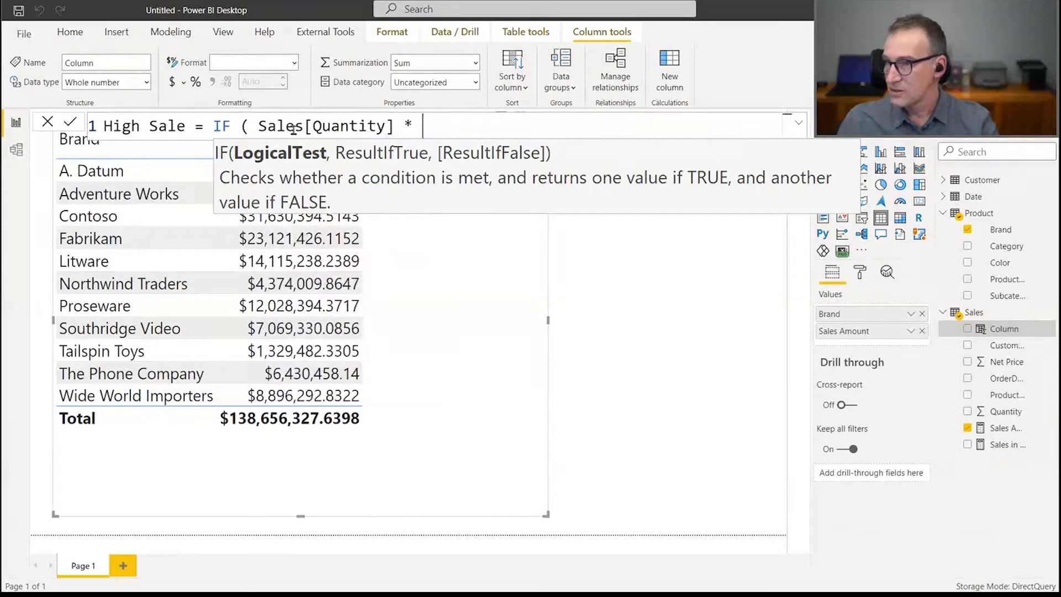
pyautogui.press('BackSpace')
pyautogui.write('> ')
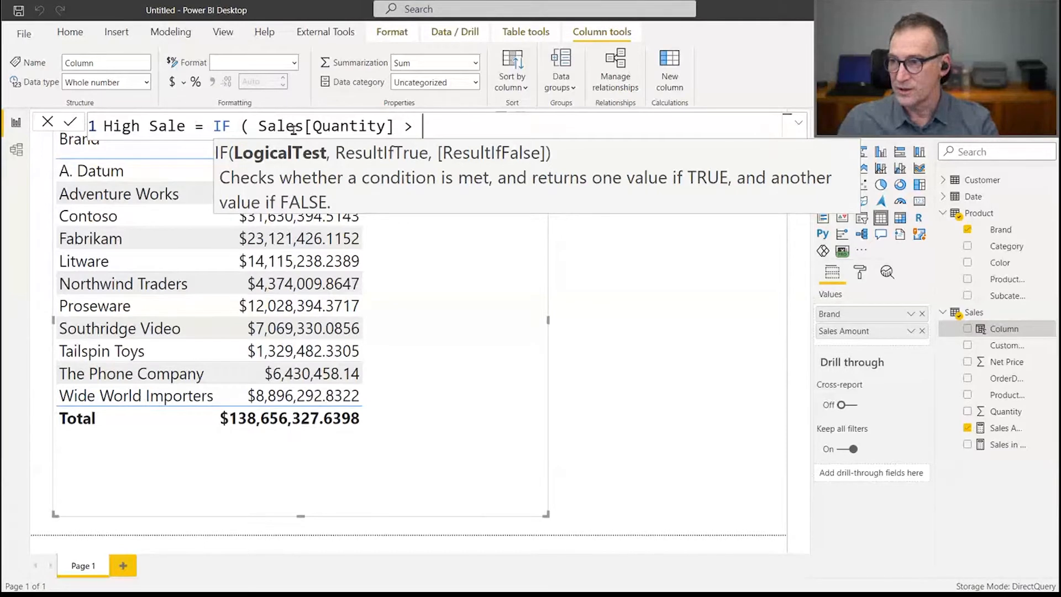
# - Complete the IF formula with threshold 2 and the results "High Sales" and "Low Sale", and commit the column
pyautogui.write('1')
pyautogui.press('BackSpace')
pyautogui.write('2, "H')
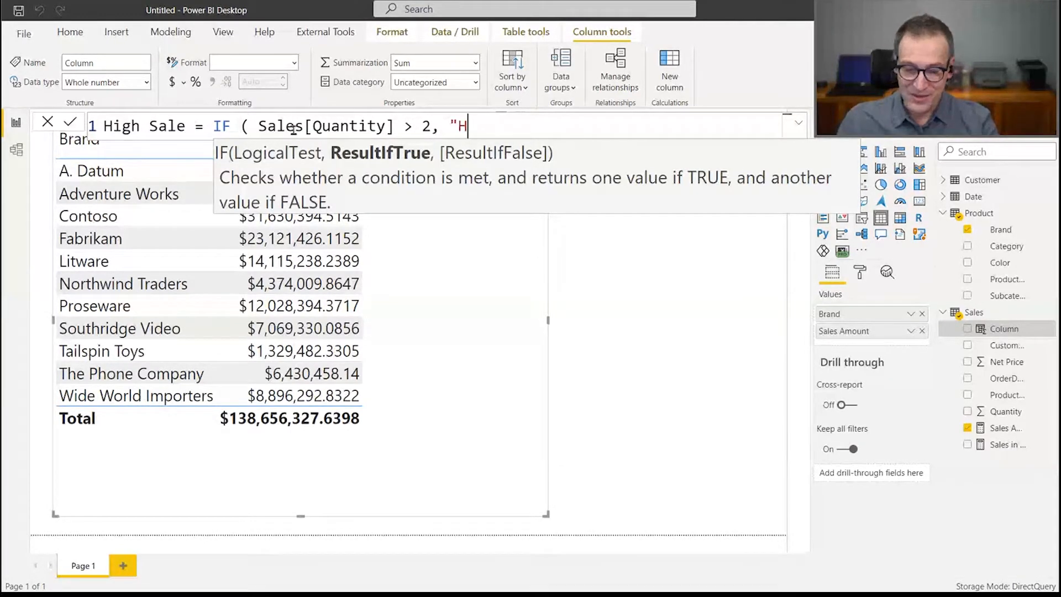
pyautogui.write('igh Sales", "Lo')
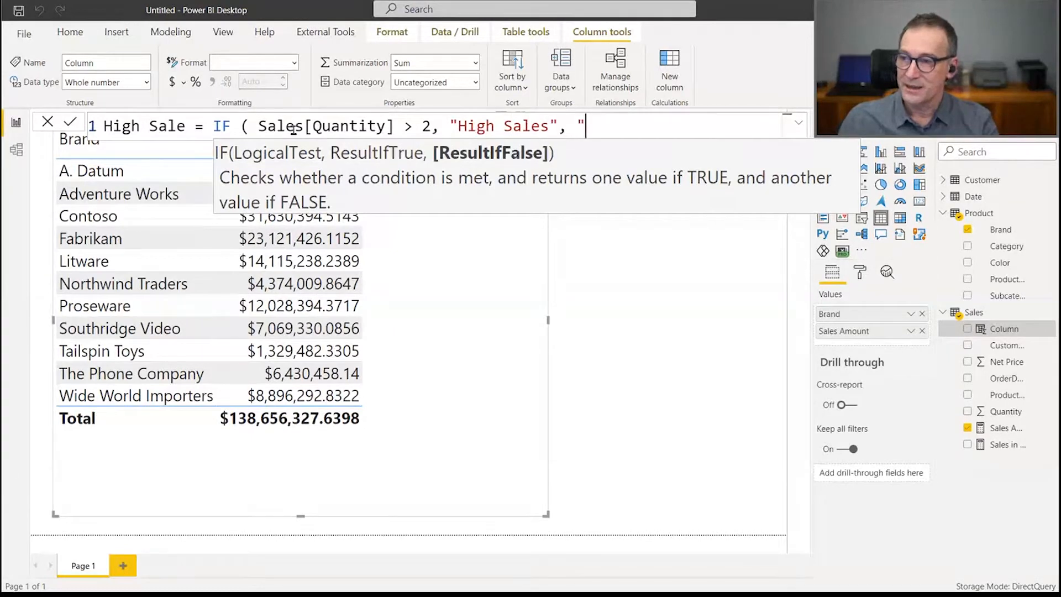
pyautogui.write('w Sale" )')
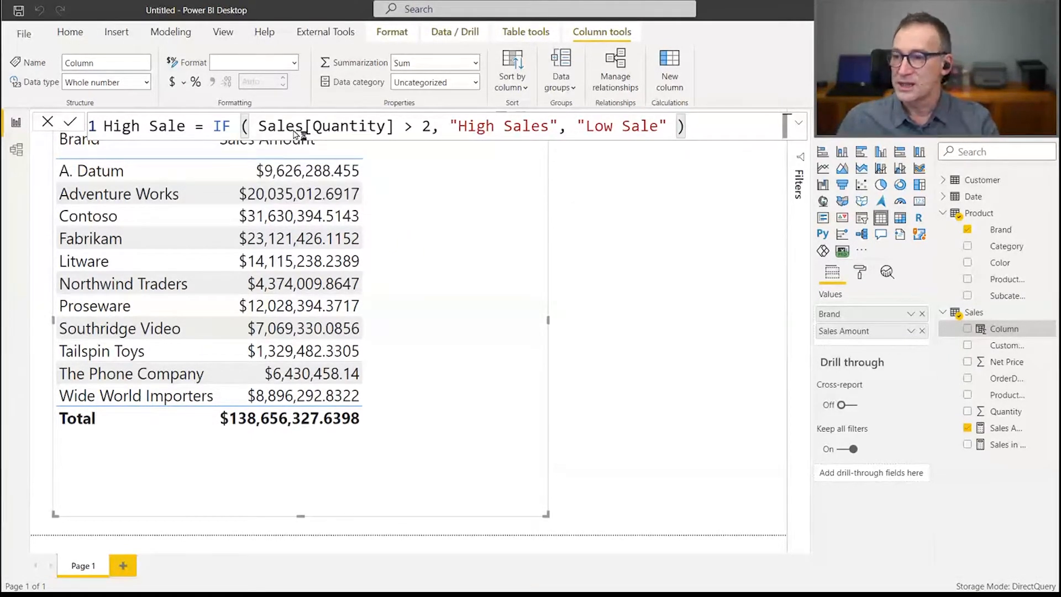
pyautogui.press('Return')
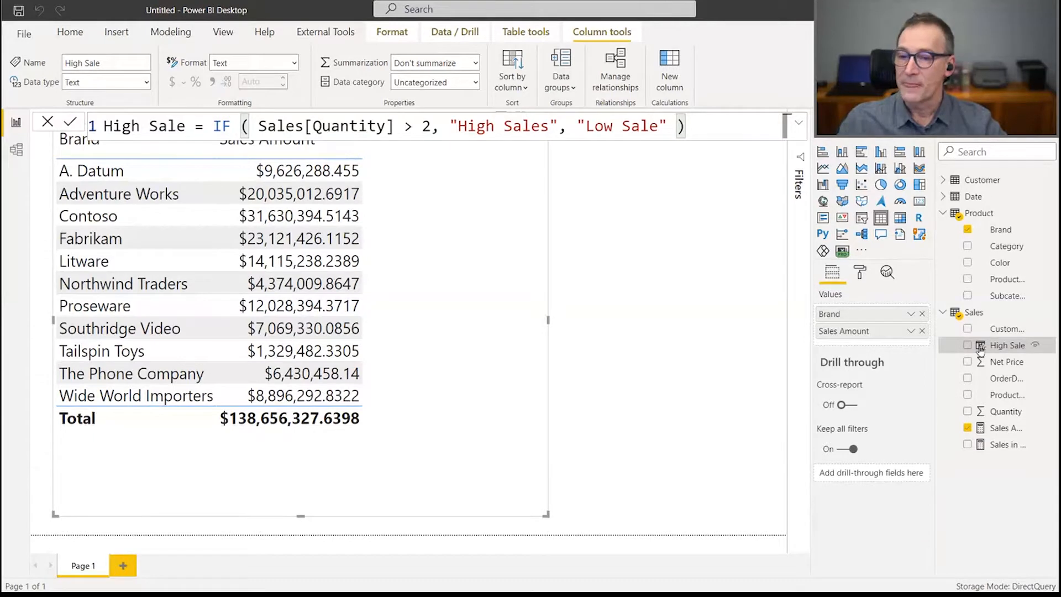
# - Turn the table visual into a smaller matrix that shows Sales Amount by High Sale instead of Brand
pyautogui.click(922, 313)
pyautogui.moveTo(994, 348); pyautogui.dragTo(170, 301)
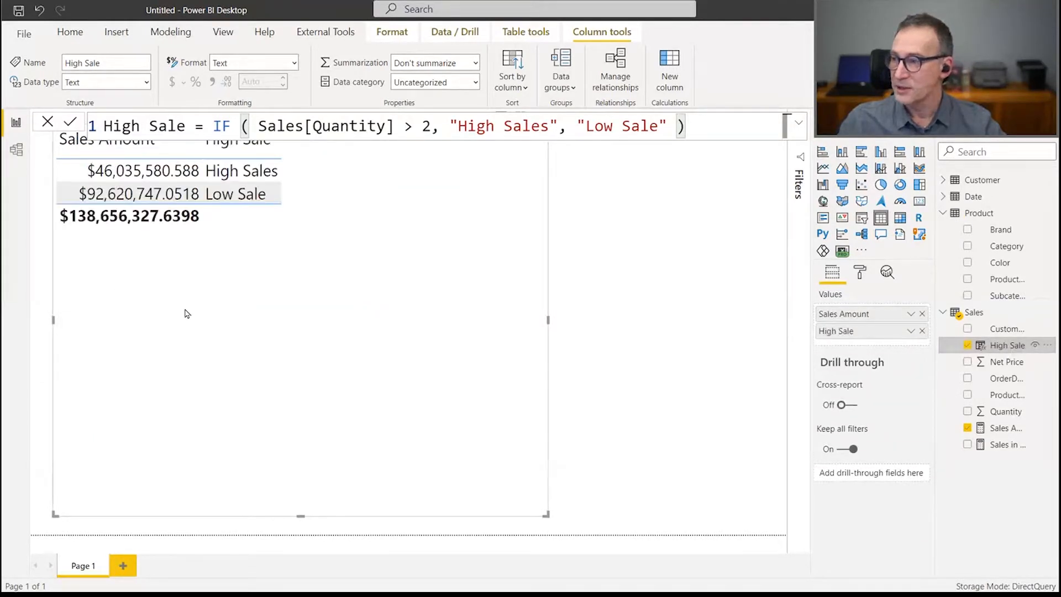
pyautogui.click(900, 217)
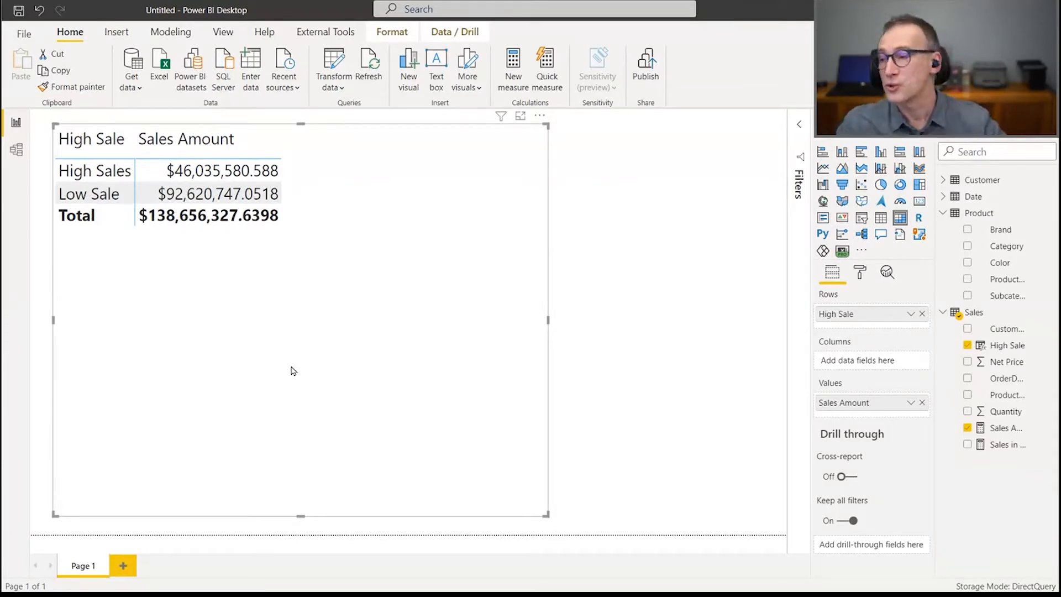
pyautogui.moveTo(545, 514); pyautogui.dragTo(463, 465)
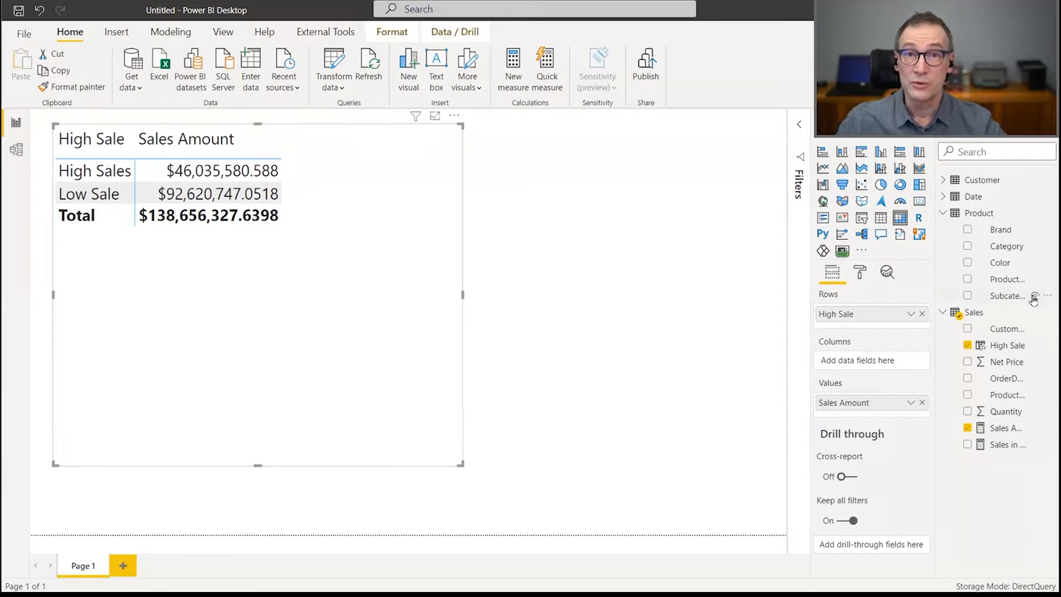
pyautogui.click(633, 311)
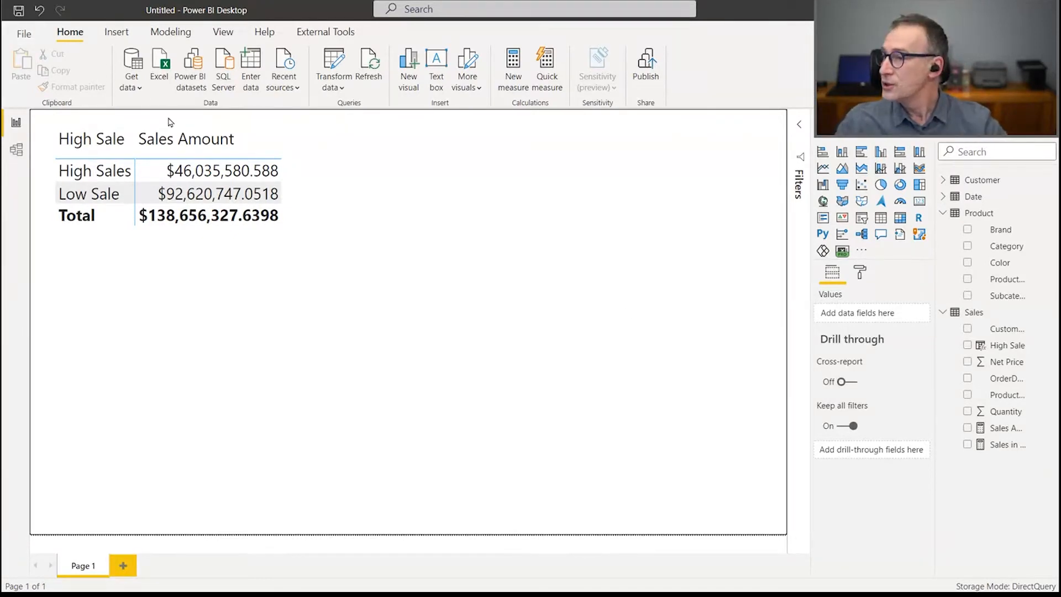
# - Get data from the Budget Excel workbook and open its Budget sheet in the Power Query Editor
pyautogui.click(134, 86)
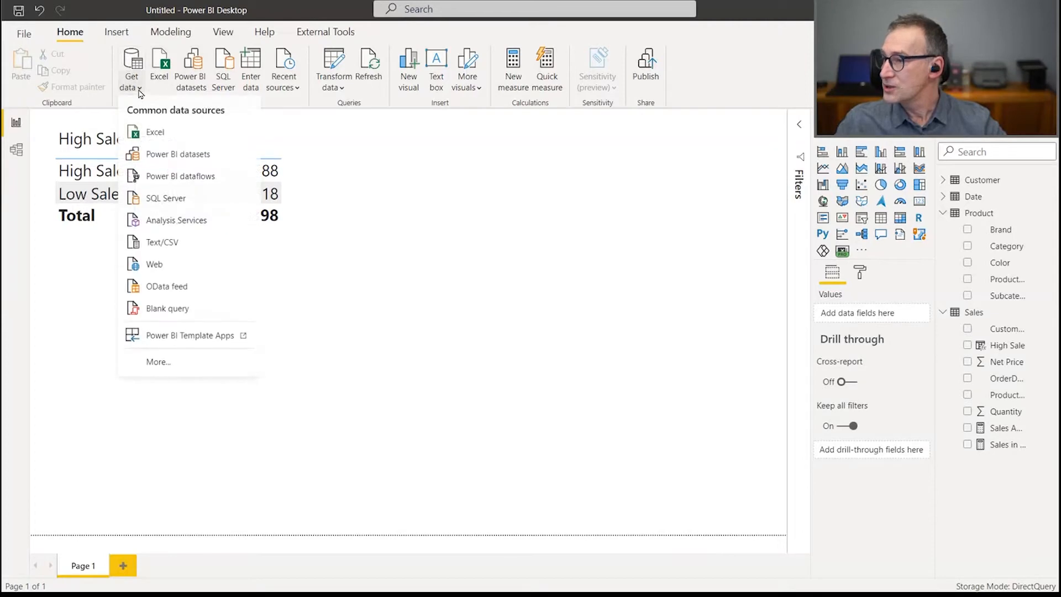
pyautogui.click(152, 132)
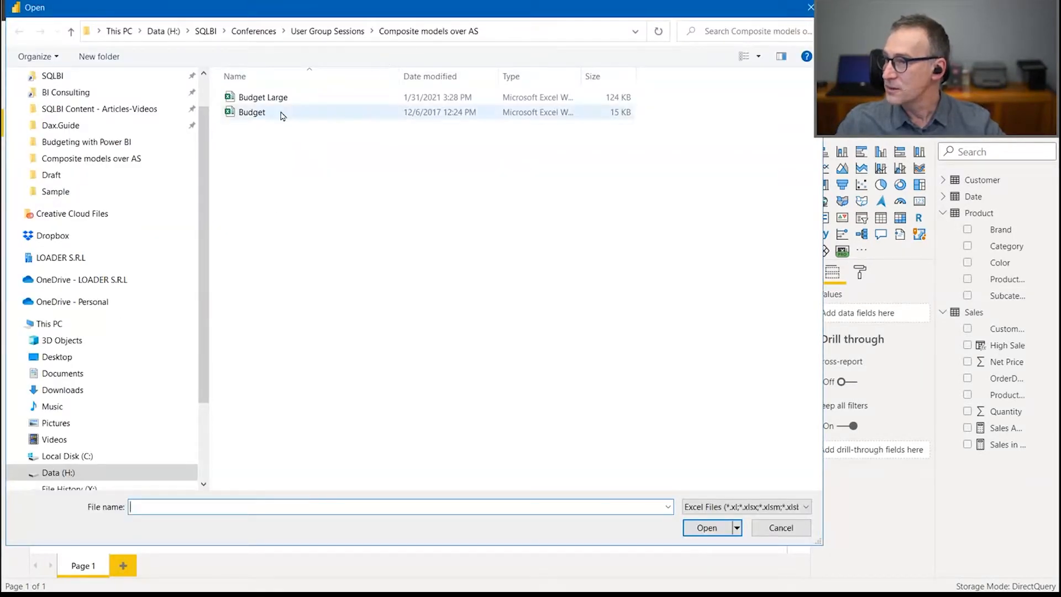
pyautogui.click(263, 114)
pyautogui.click(707, 527)
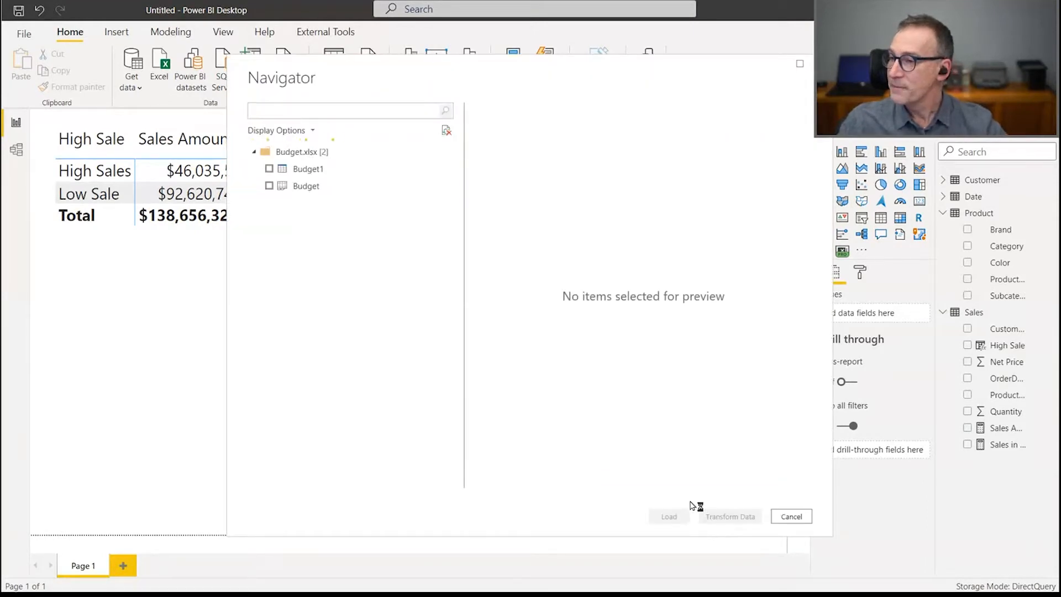
pyautogui.click(269, 186)
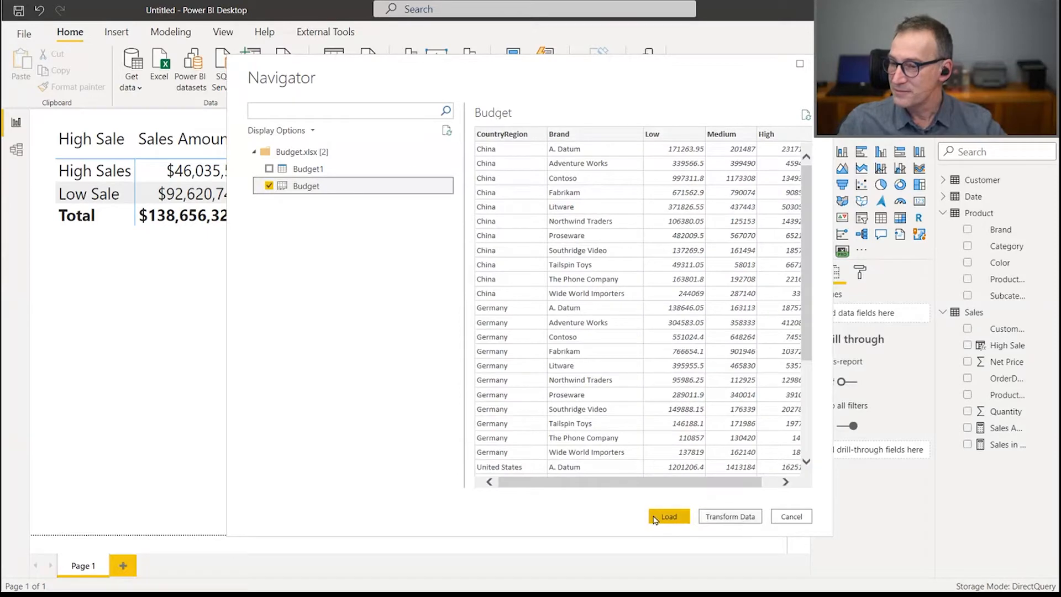
pyautogui.click(747, 521)
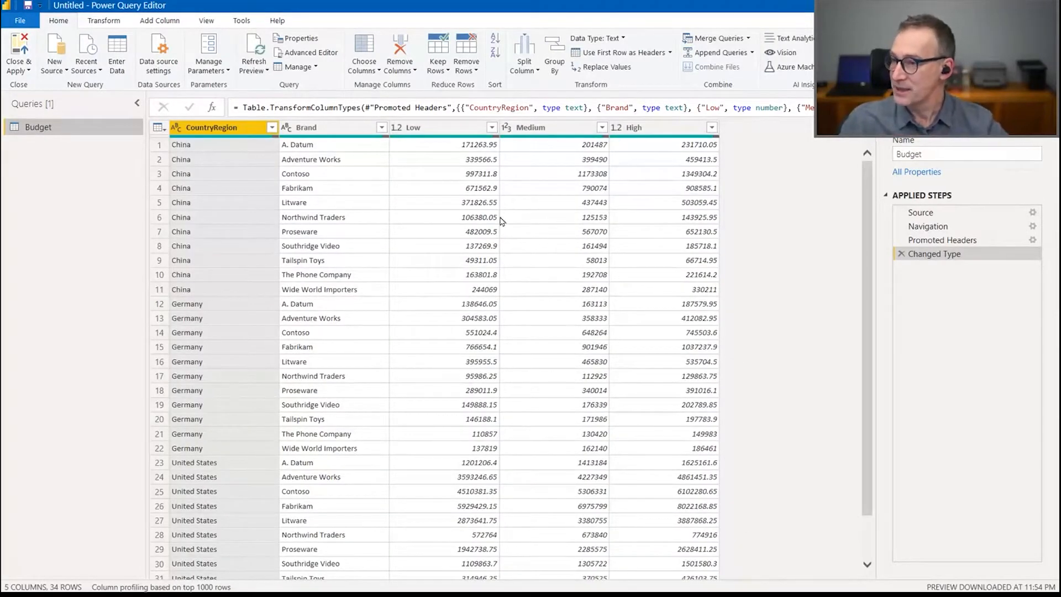
# - Examine the CountryRegion, Brand, Low, Medium and High columns of the Budget query
pyautogui.click(237, 161)
pyautogui.click(221, 148)
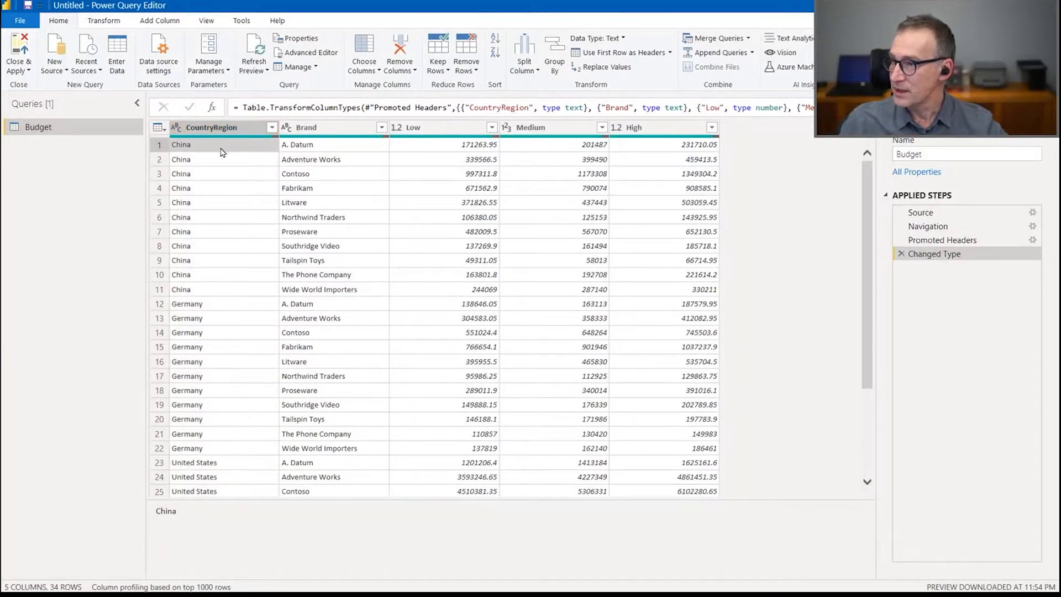
pyautogui.click(322, 149)
pyautogui.click(448, 149)
pyautogui.click(532, 149)
pyautogui.click(685, 150)
pyautogui.click(449, 127)
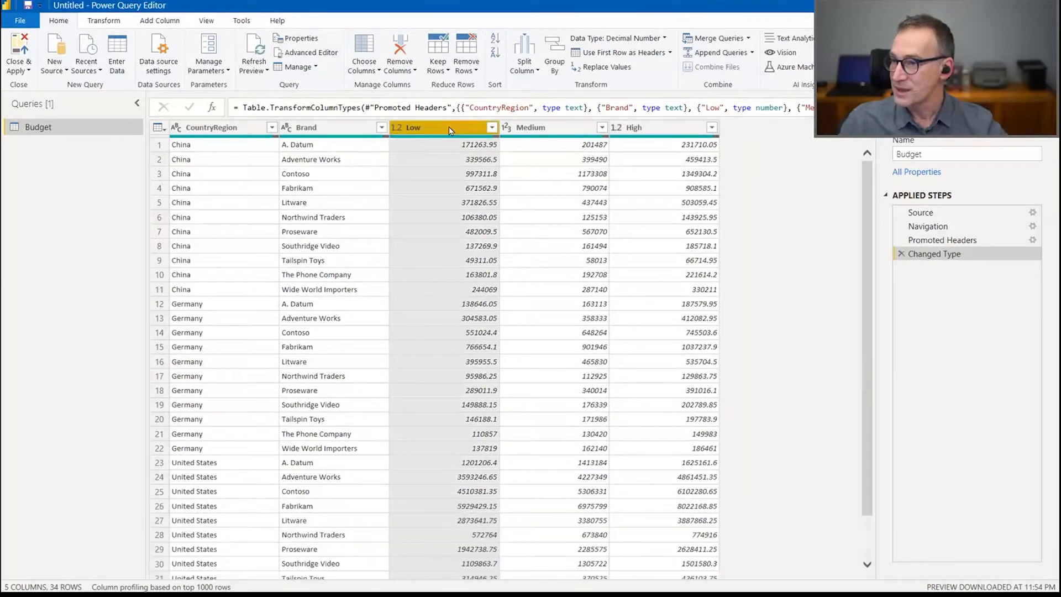
pyautogui.rightClick(448, 127)
pyautogui.click(376, 153)
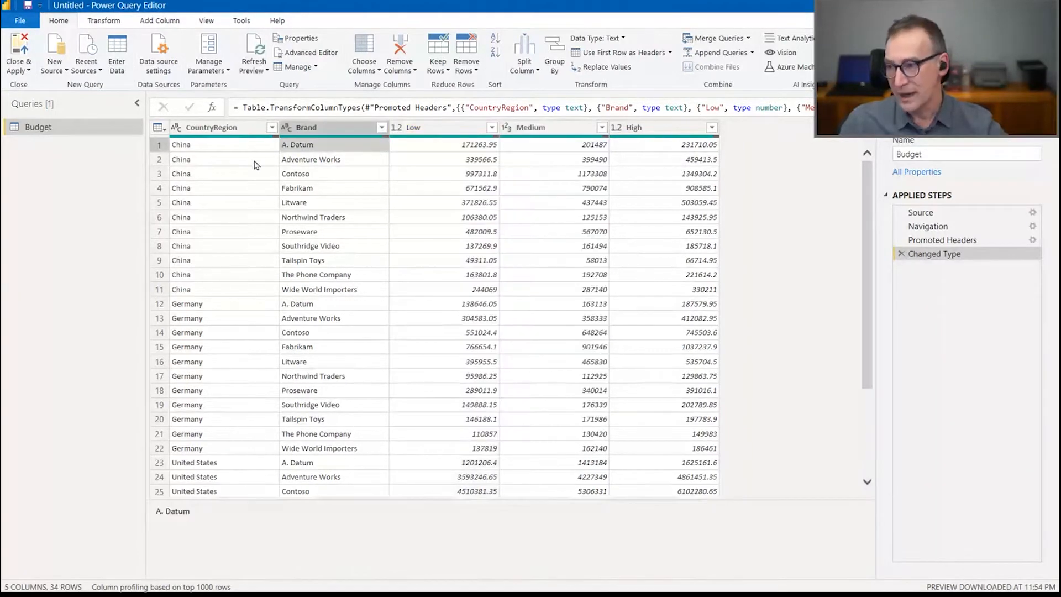
# - Unpivot the Low, Medium and High columns of the Budget query
pyautogui.click(448, 127)
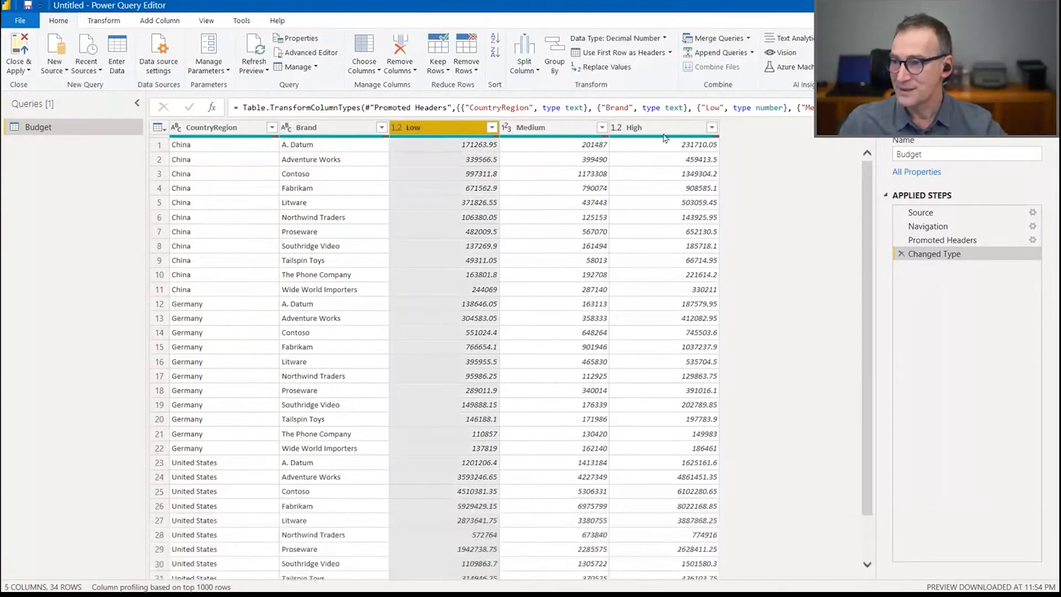
pyautogui.keyDown('shift'); pyautogui.click(663, 128); pyautogui.keyUp('shift')
pyautogui.rightClick(680, 128)
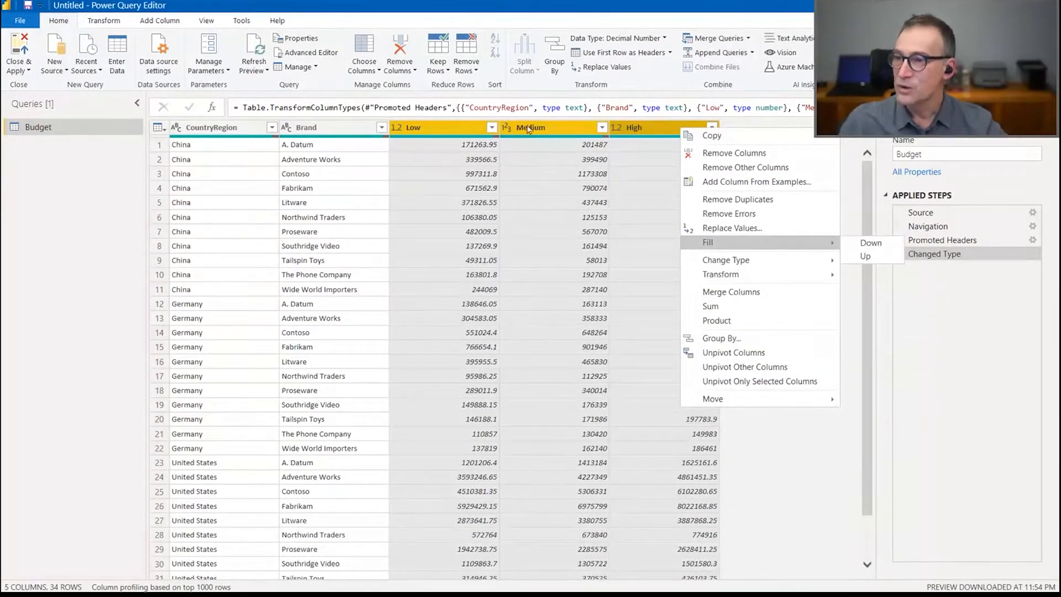
pyautogui.click(753, 354)
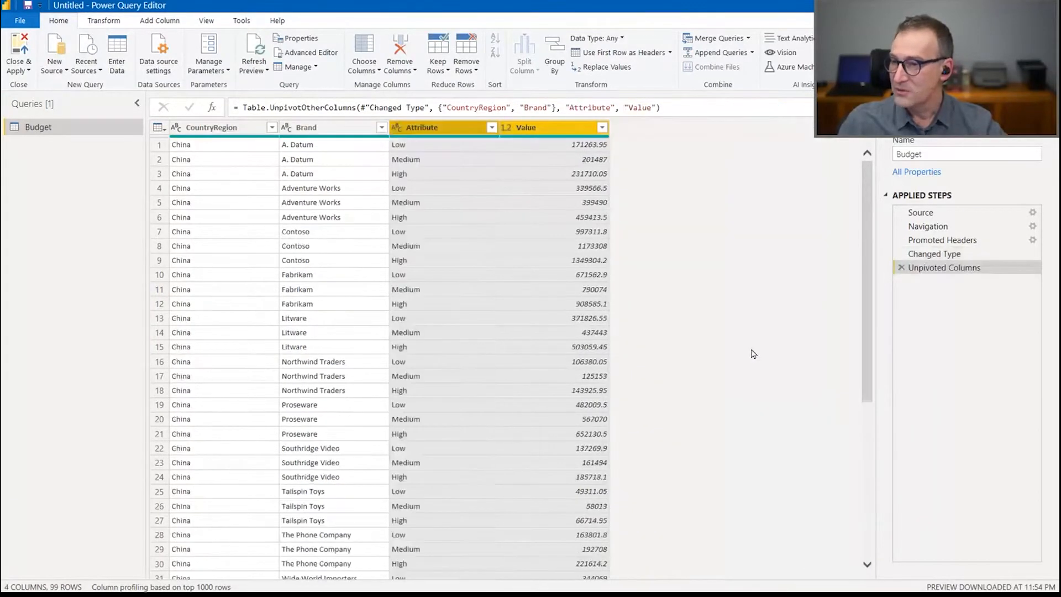
# - Rename the Attribute column to Scenario and the Value column to Budget Value
pyautogui.doubleClick(455, 128)
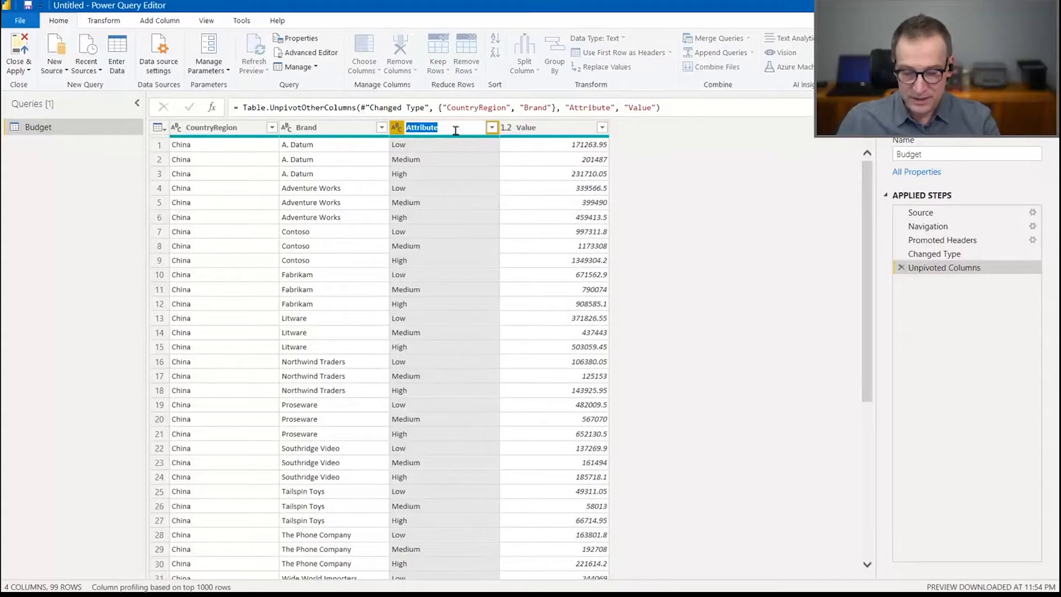
pyautogui.write('Scenario')
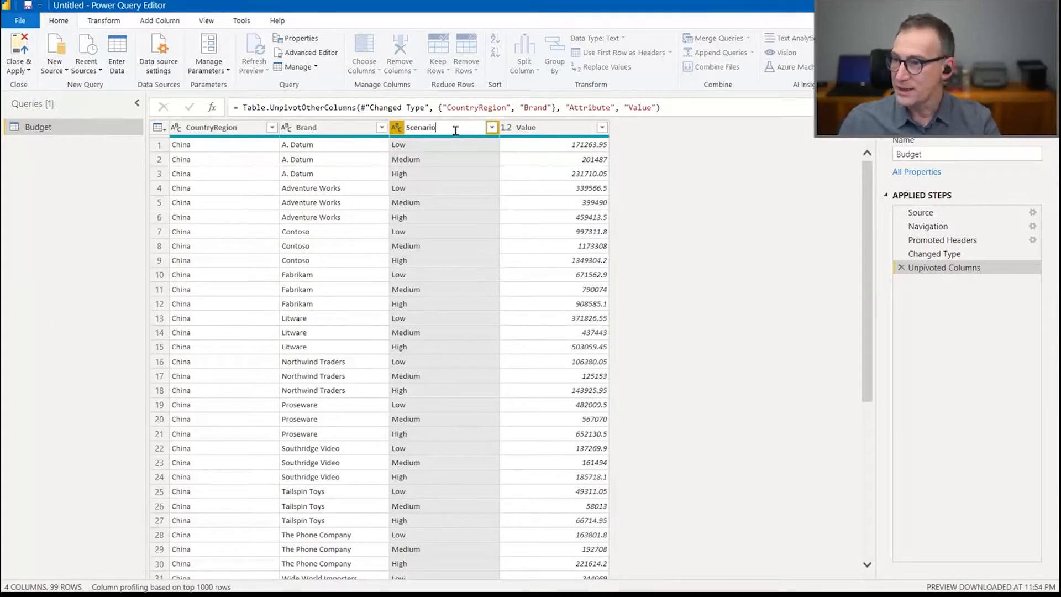
pyautogui.press('Tab')
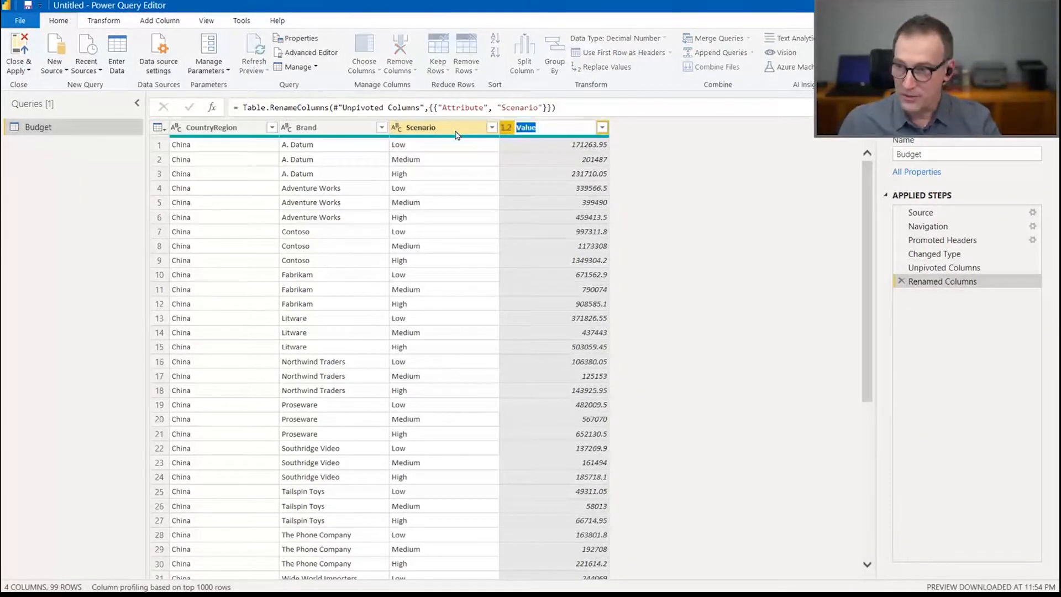
pyautogui.write('Budget')
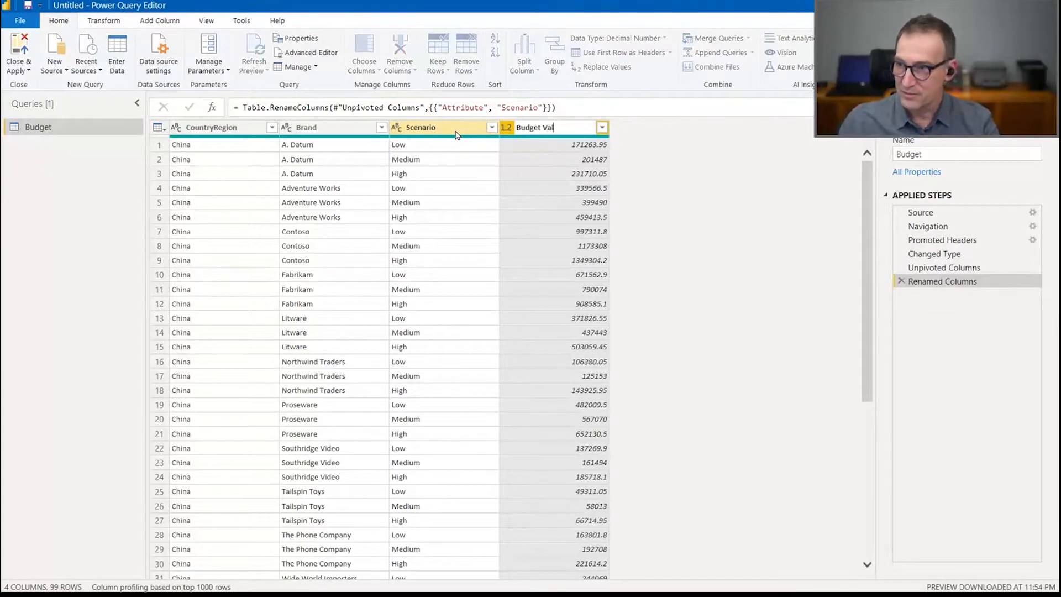
pyautogui.press('Return')
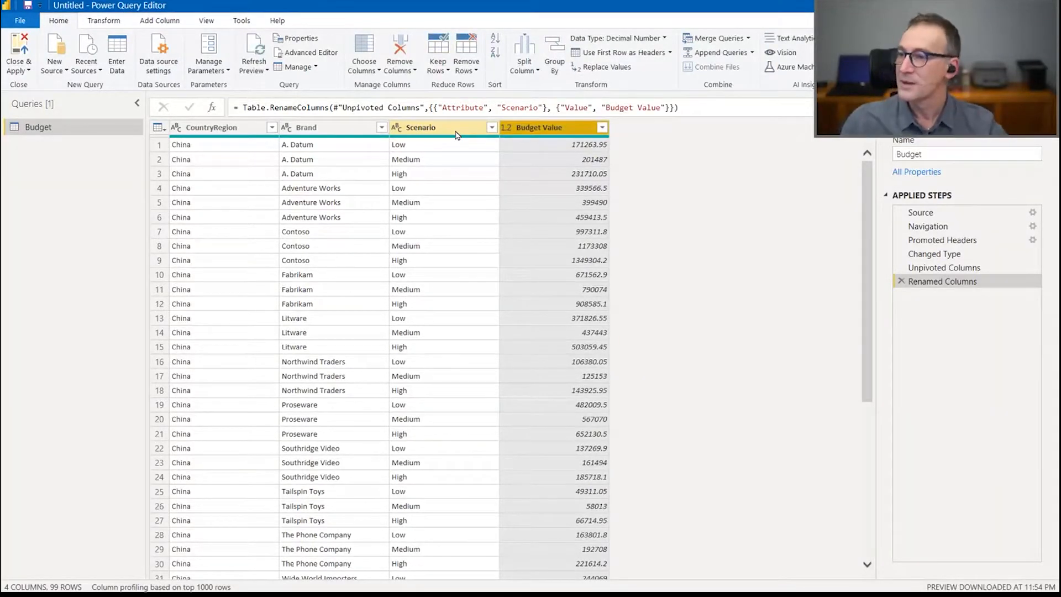
# - Review the Brand and Scenario columns, apply the Budget query to the model, and accept the security risk of adding a second data source
pyautogui.click(238, 148)
pyautogui.click(313, 147)
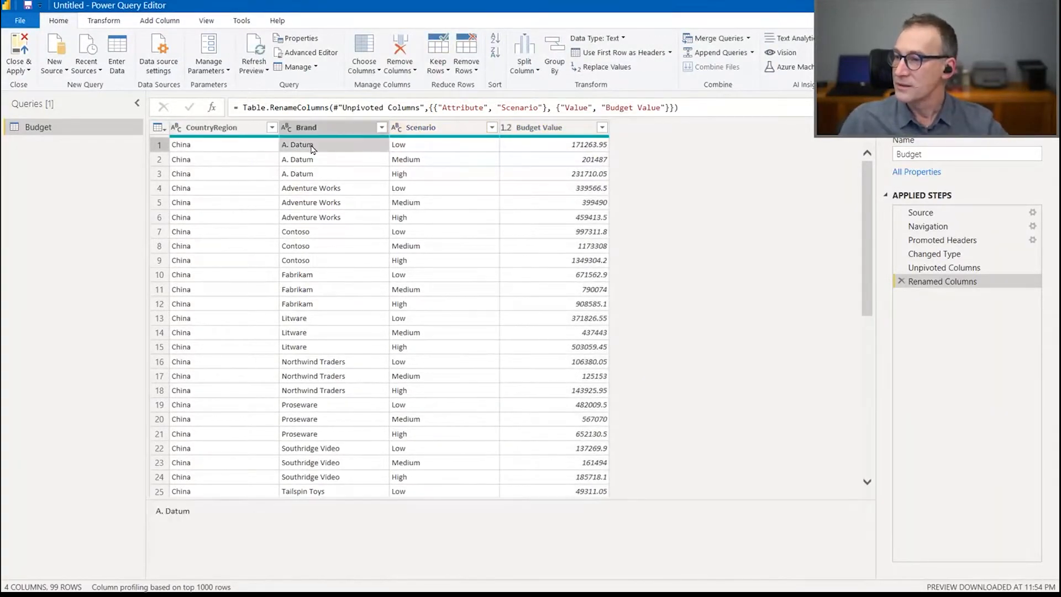
pyautogui.click(423, 145)
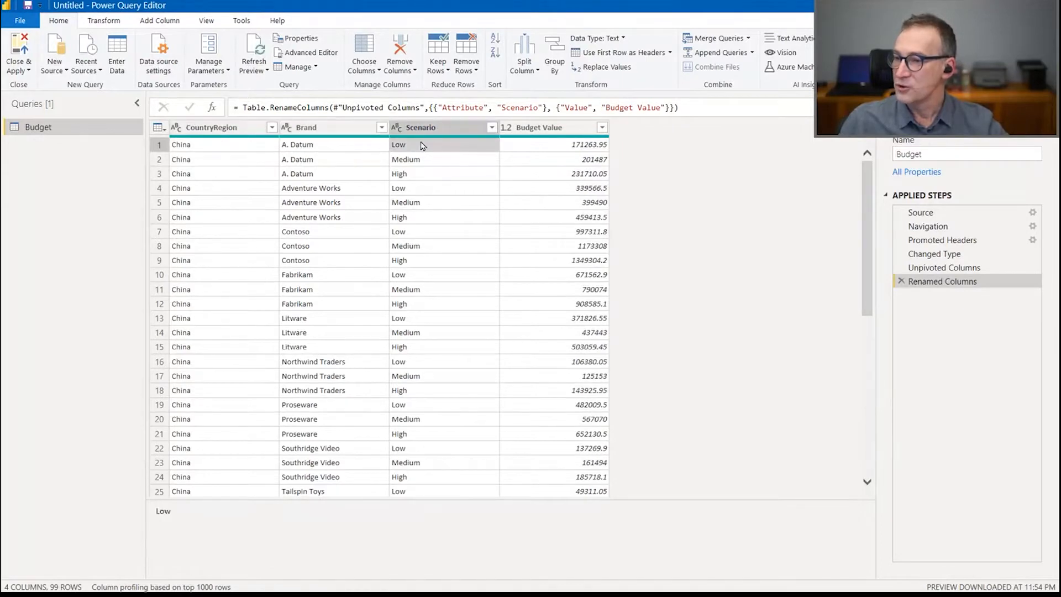
pyautogui.click(25, 60)
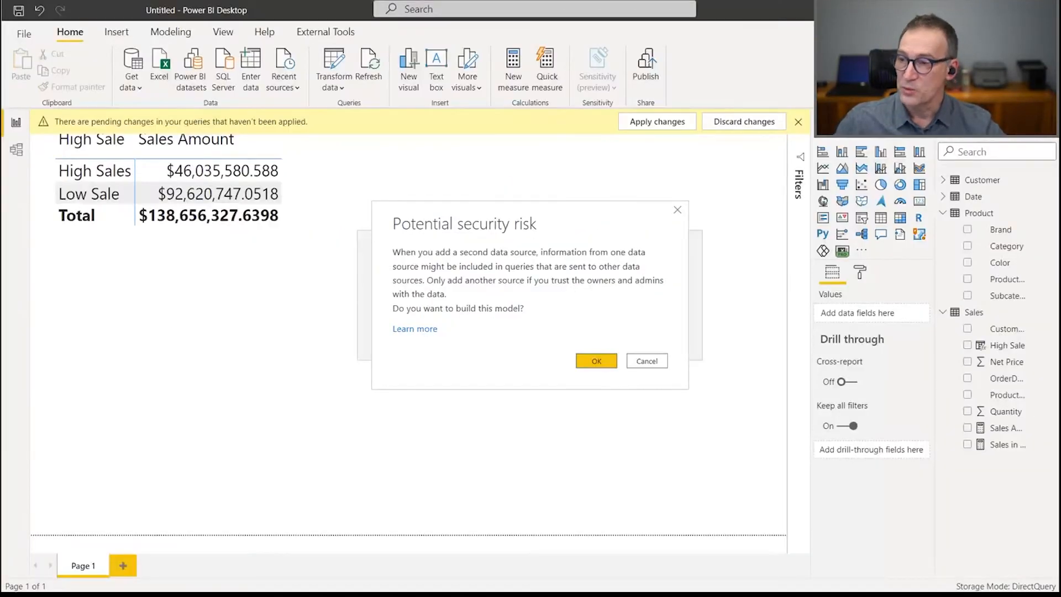
pyautogui.click(579, 425)
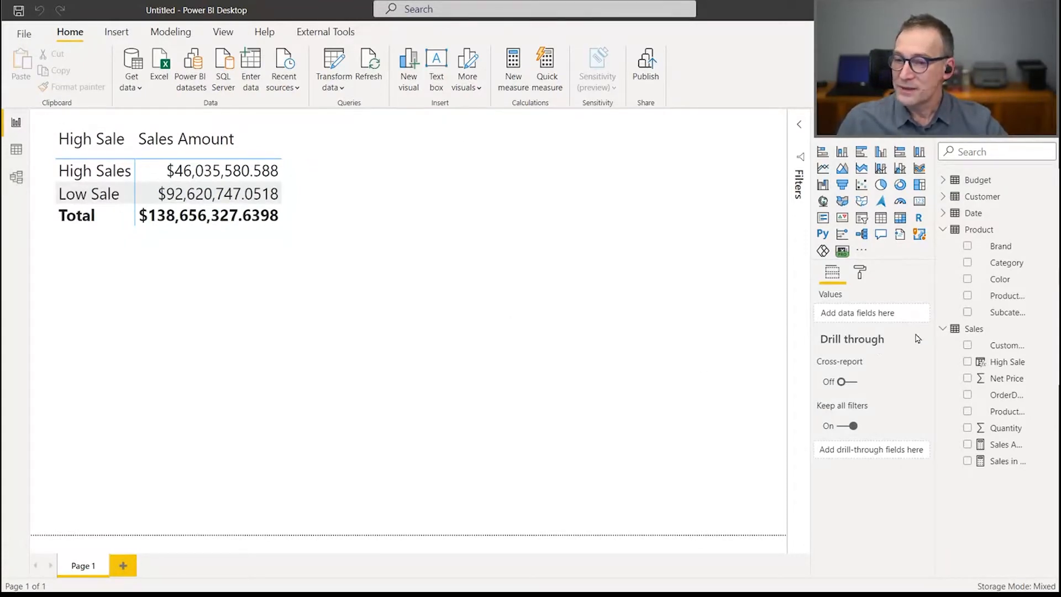
# - Examine the Budget table's fields and its data rows, and compare them with the data view of the Customer table
pyautogui.click(965, 184)
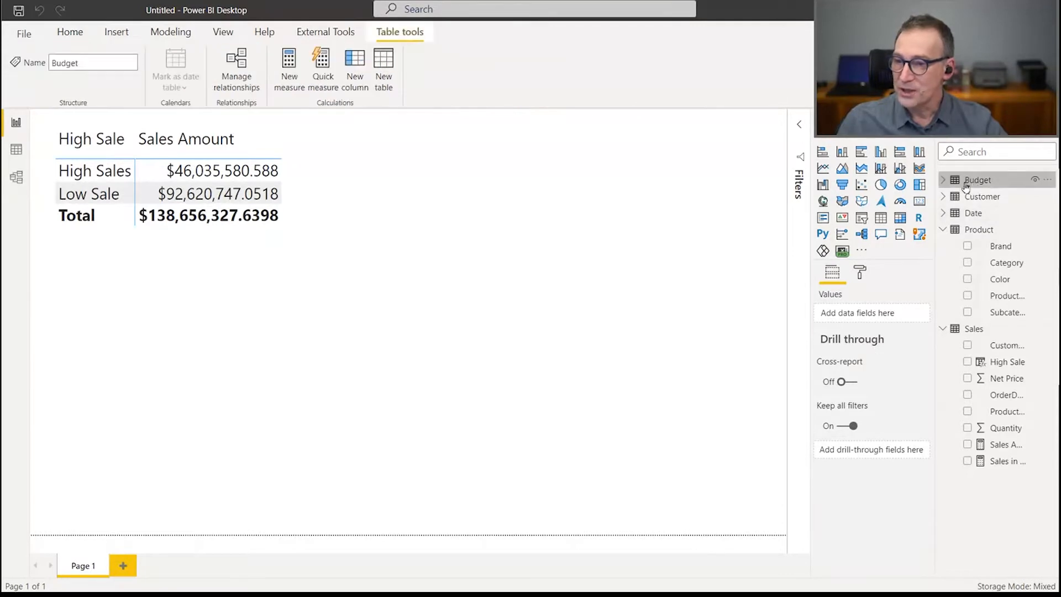
pyautogui.click(943, 180)
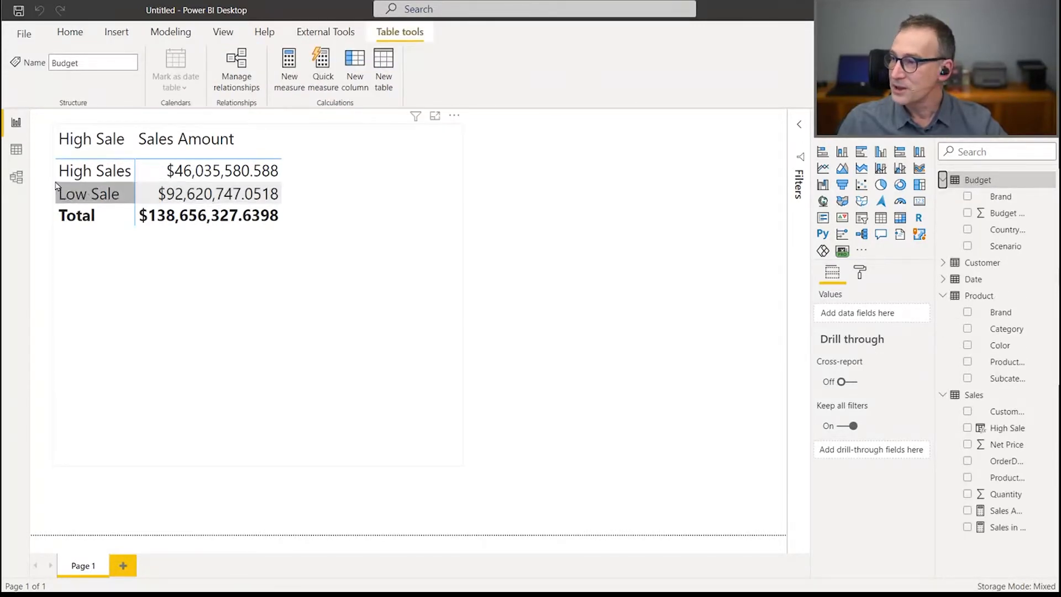
pyautogui.click(17, 152)
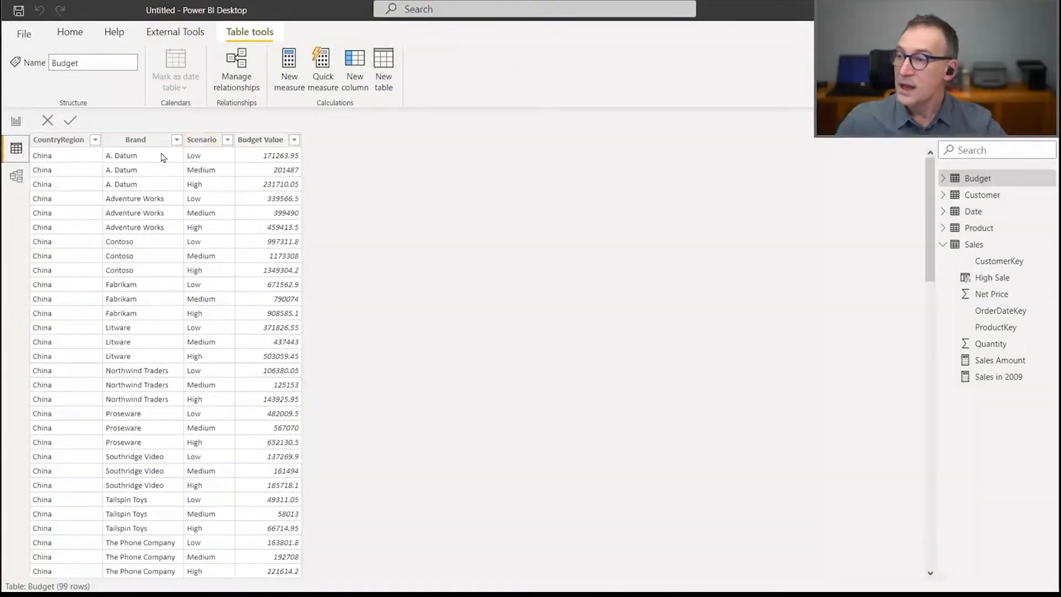
pyautogui.click(977, 198)
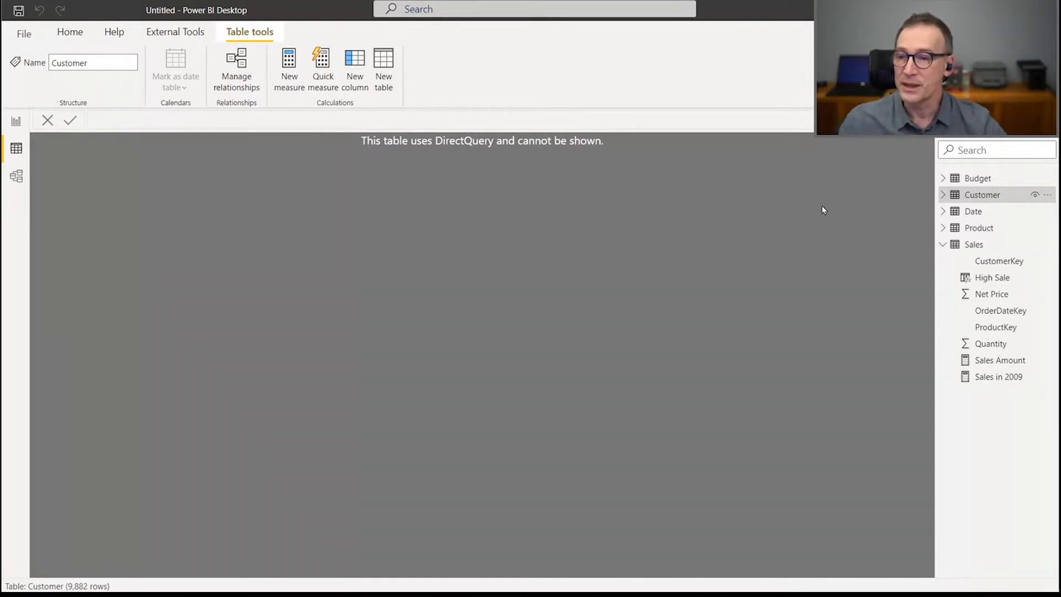
pyautogui.click(968, 178)
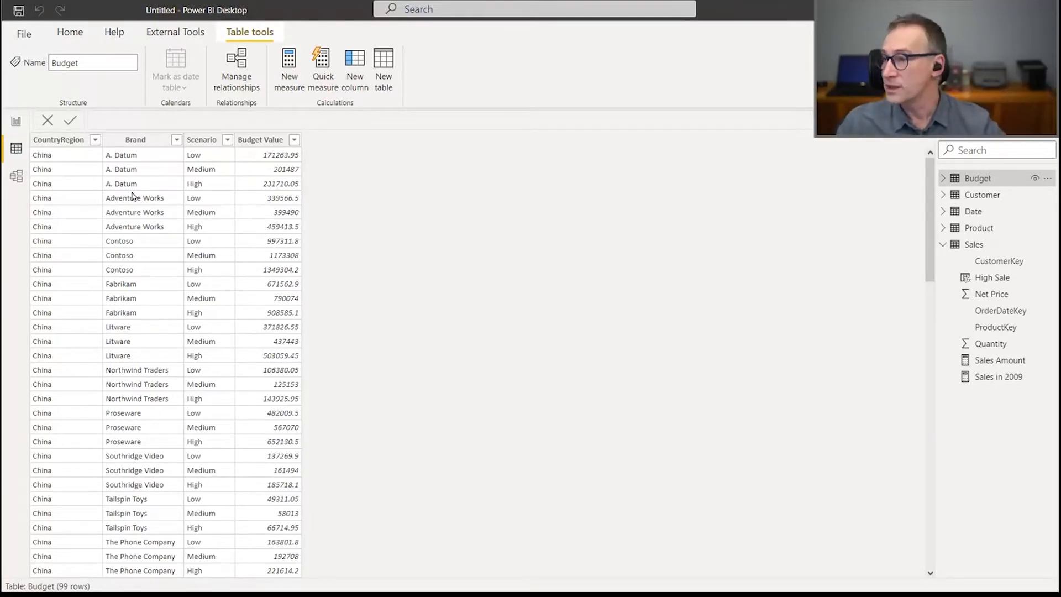
# - Replace High Sale with Product Brand in the matrix rows, and widen the matrix to include Budget Value beside Sales Amount
pyautogui.click(16, 122)
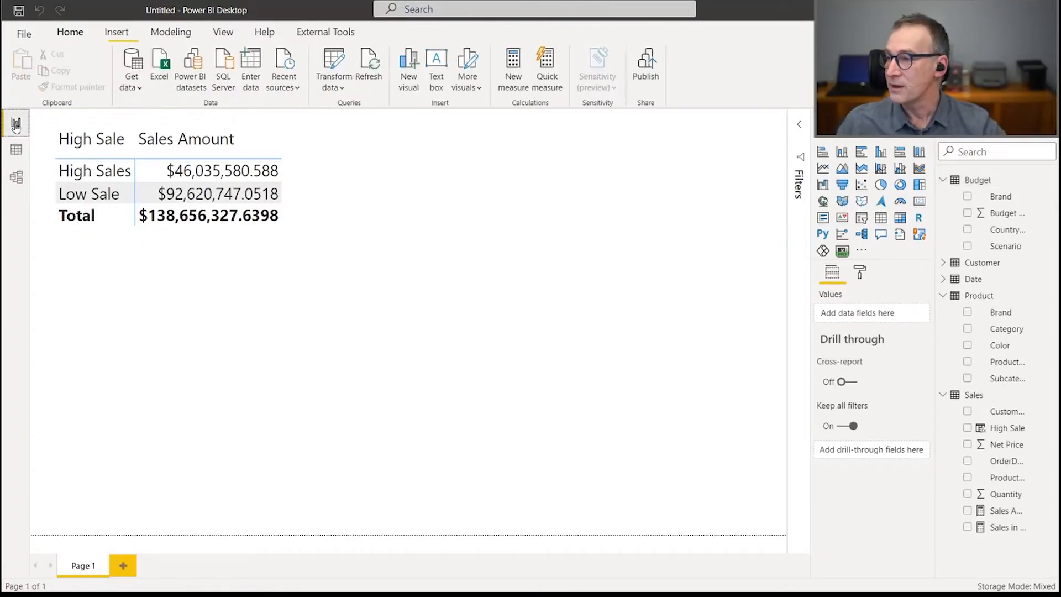
pyautogui.click(253, 283)
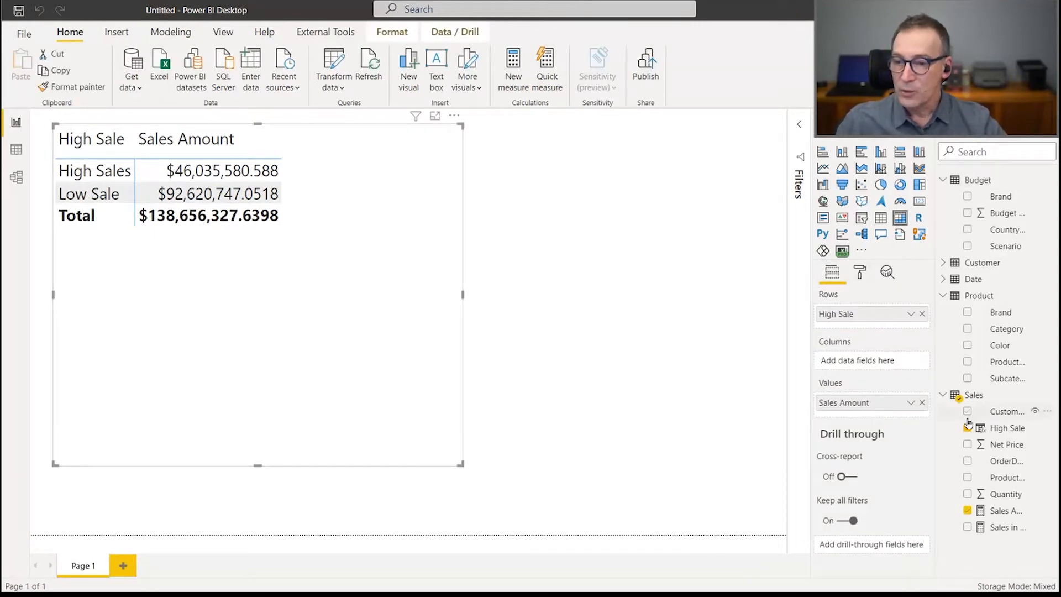
pyautogui.click(967, 428)
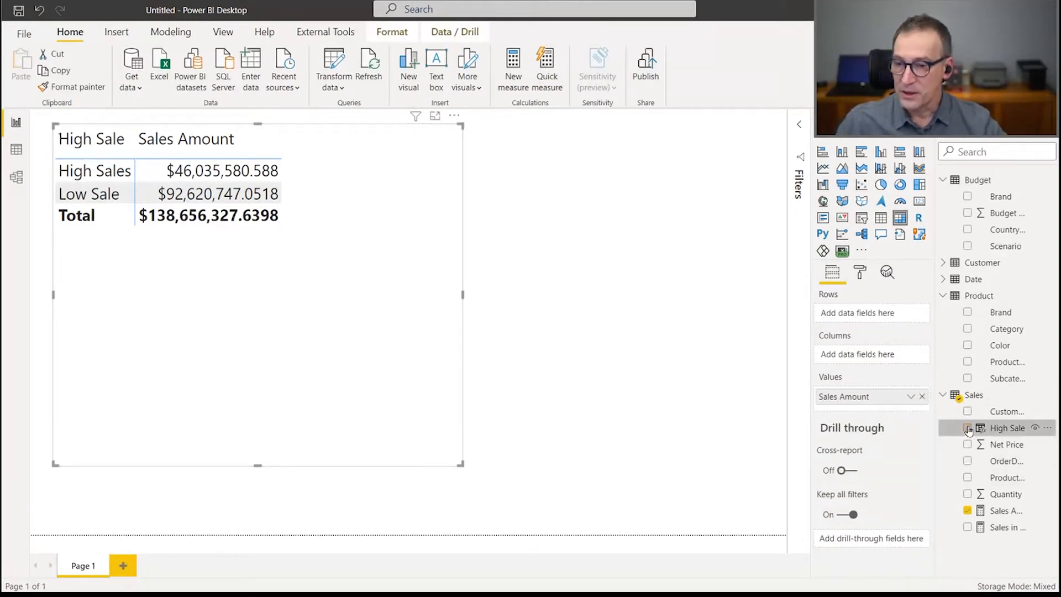
pyautogui.click(994, 316)
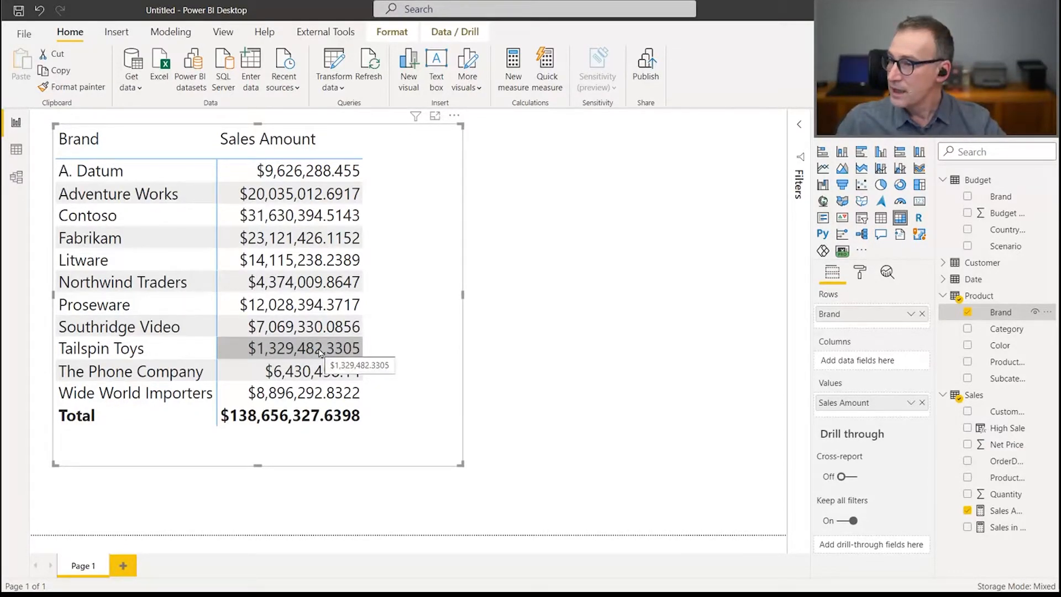
pyautogui.moveTo(462, 295); pyautogui.dragTo(598, 308)
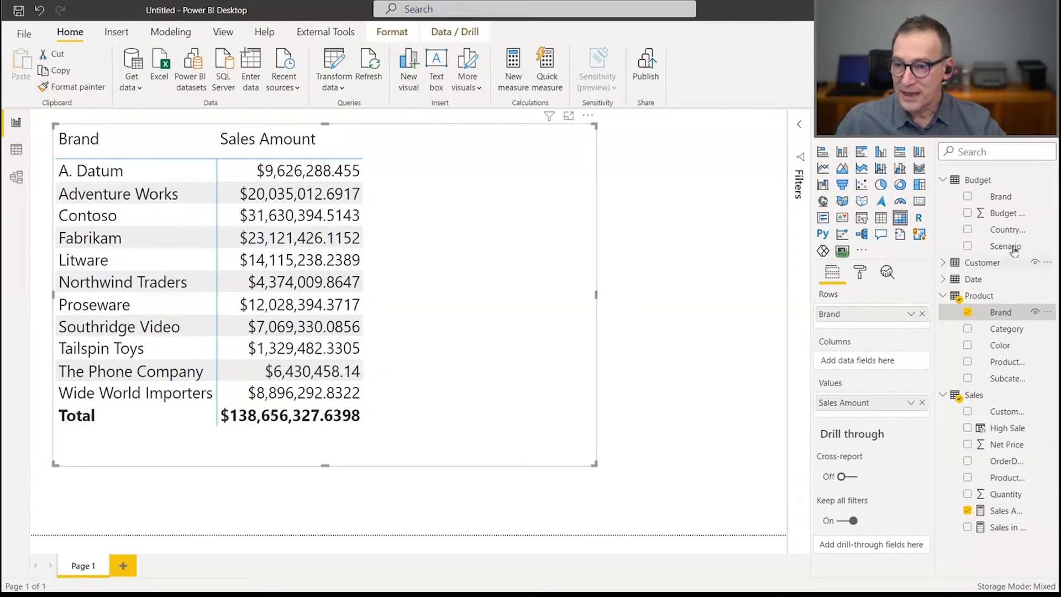
pyautogui.moveTo(1001, 218); pyautogui.dragTo(486, 254)
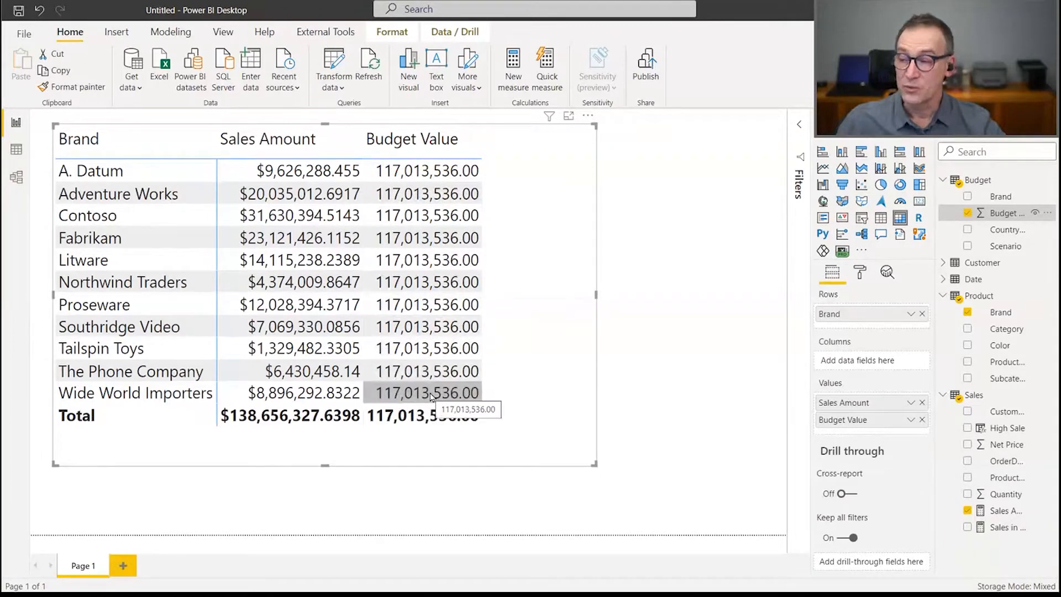
# - Place the Budget table directly below the Product table in the model diagram
pyautogui.click(16, 177)
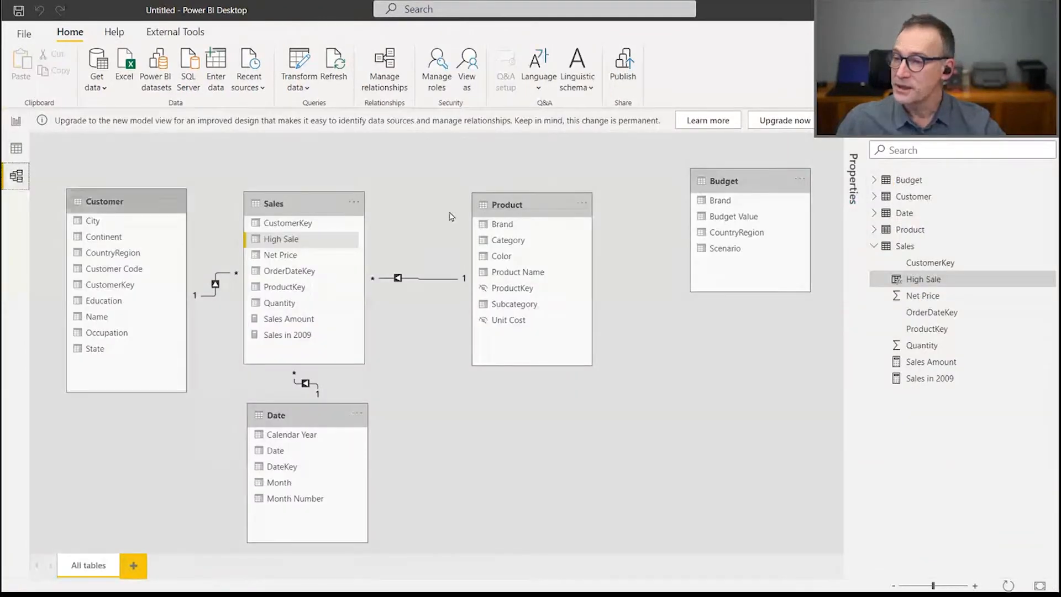
pyautogui.moveTo(719, 177); pyautogui.dragTo(488, 428)
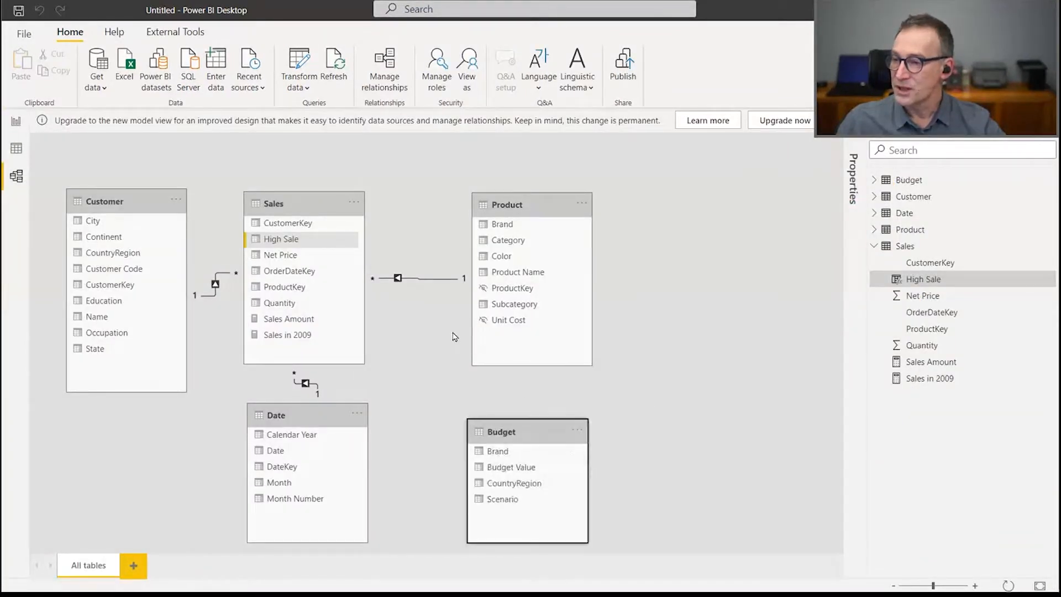
pyautogui.click(546, 201)
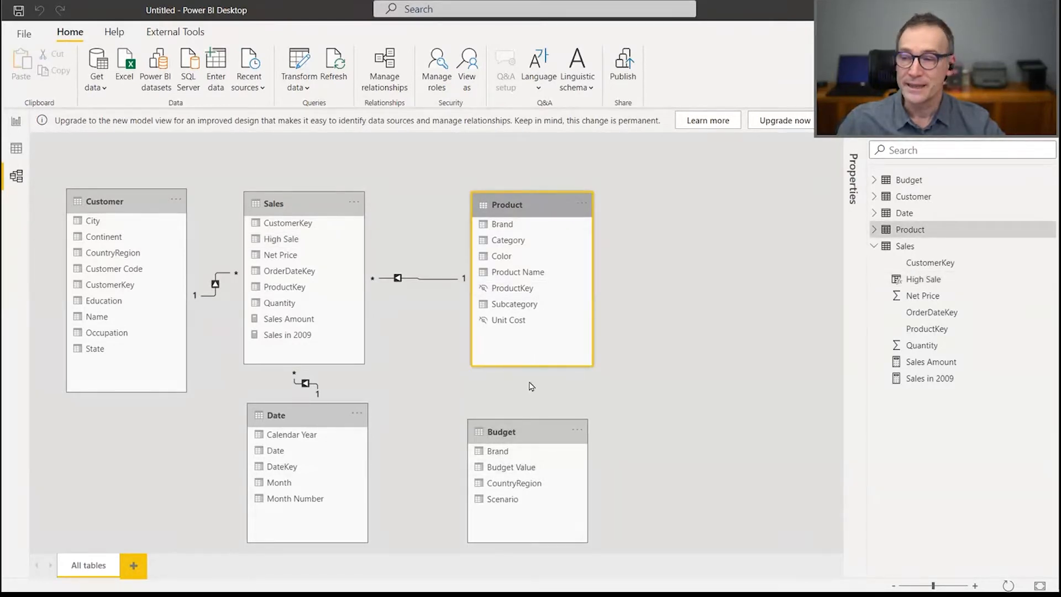
pyautogui.moveTo(530, 423); pyautogui.dragTo(536, 415)
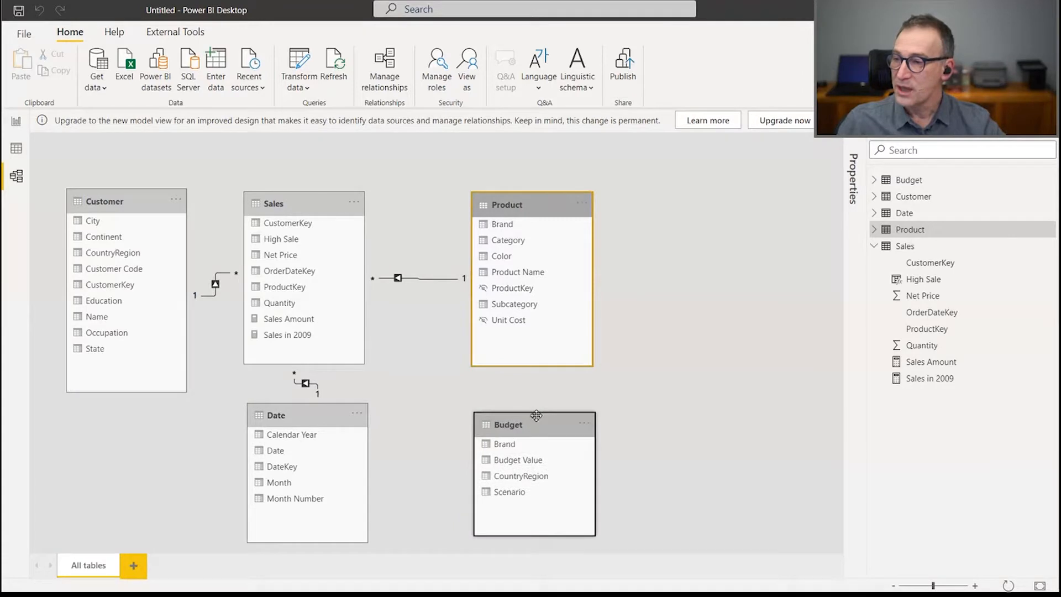
pyautogui.click(507, 205)
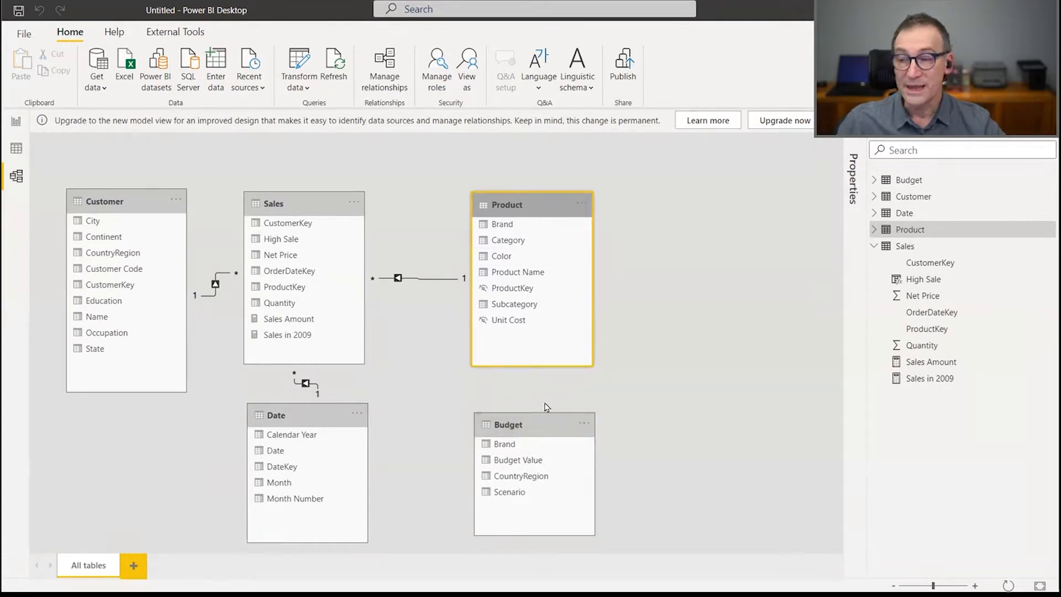
# - Add a slicer for the Budget table's Scenario field beside the matrix and set its item text size to 20 pt
pyautogui.click(16, 122)
pyautogui.moveTo(976, 244); pyautogui.dragTo(698, 153)
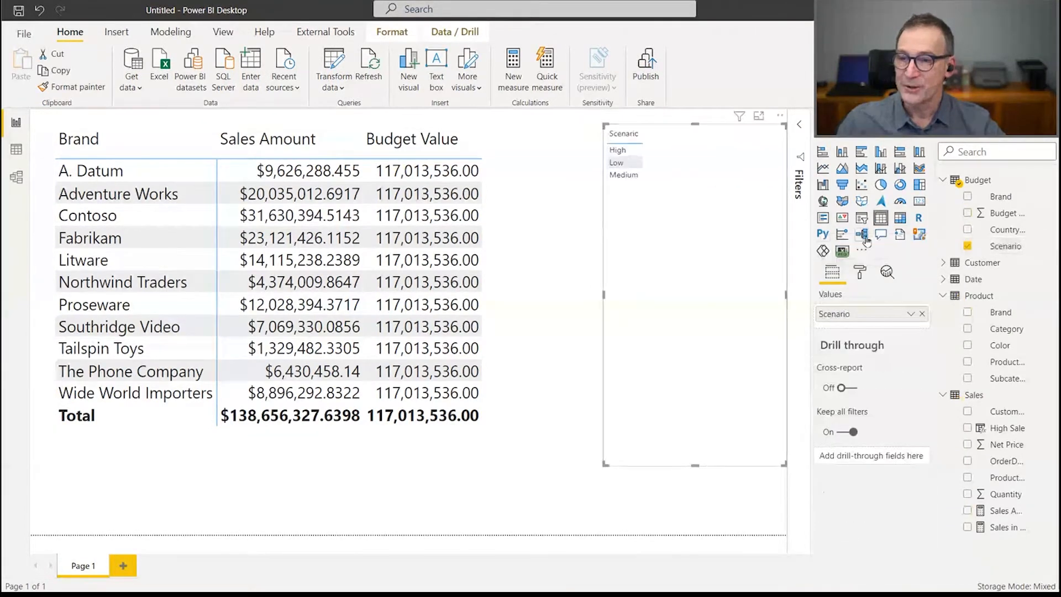
pyautogui.click(860, 273)
pyautogui.click(822, 375)
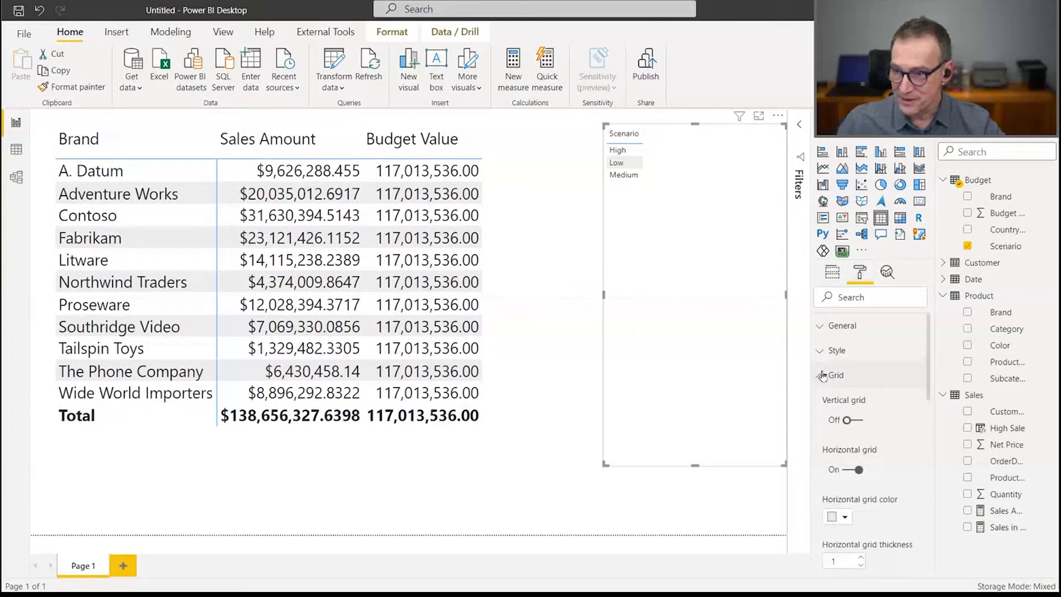
pyautogui.click(862, 219)
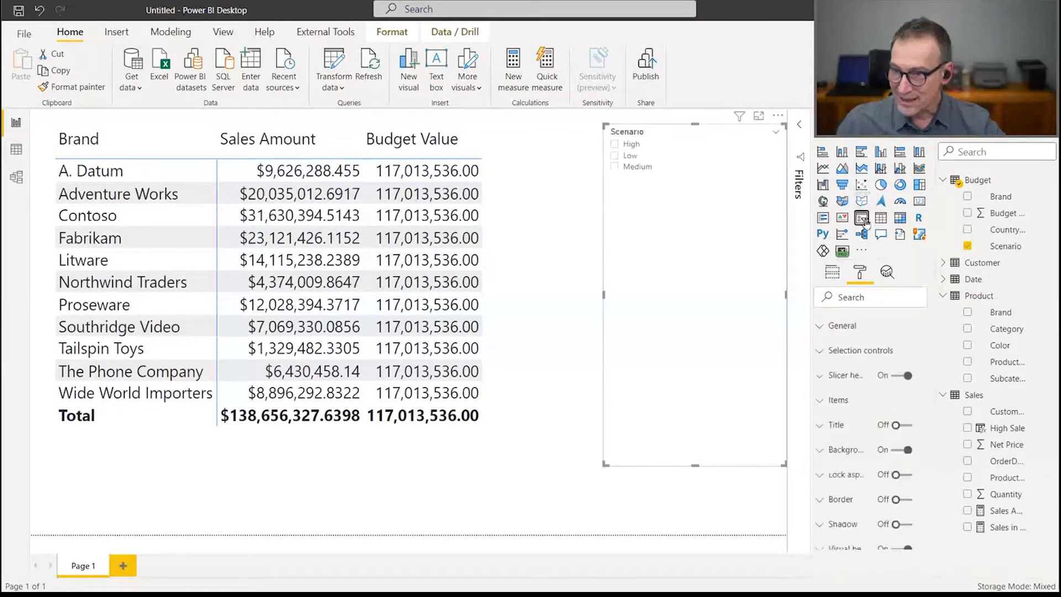
pyautogui.click(821, 400)
pyautogui.scroll(-4, 844, 441)
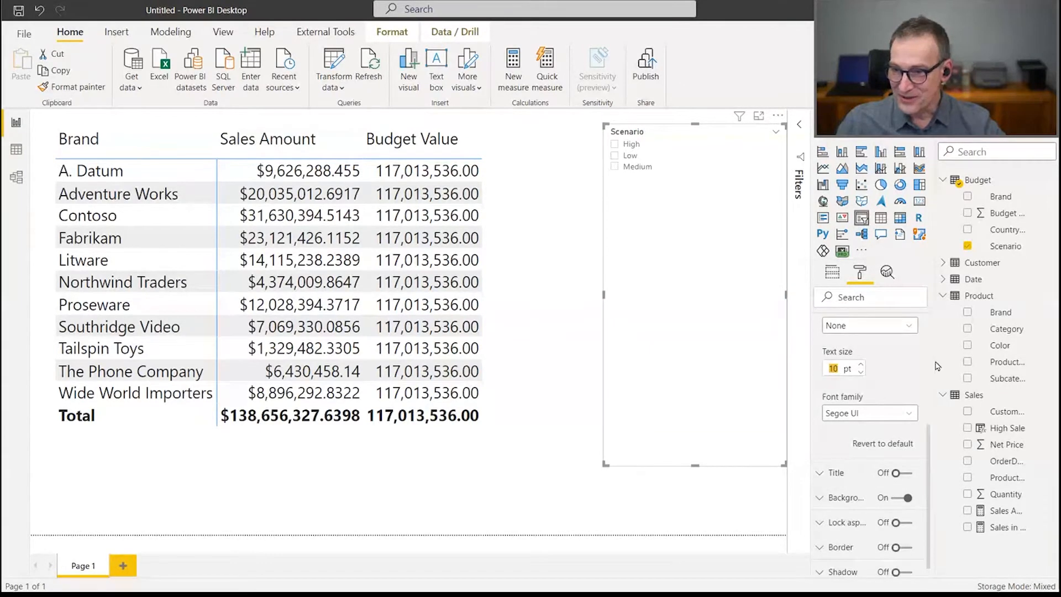
pyautogui.write('20')
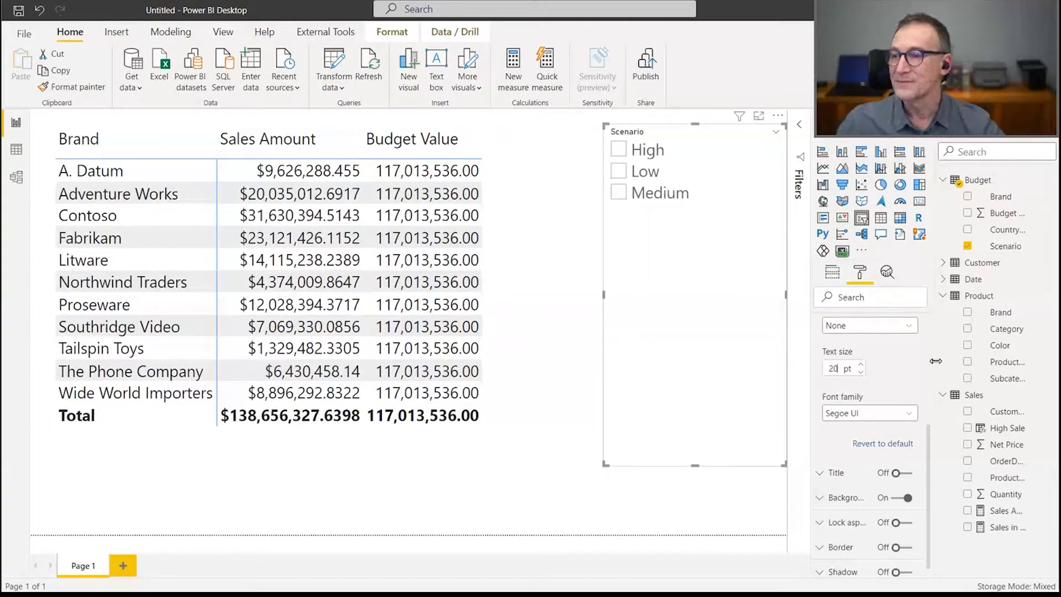
# - Filter the matrix by the High, Low and Medium scenarios in turn, leaving Low selected
pyautogui.click(653, 152)
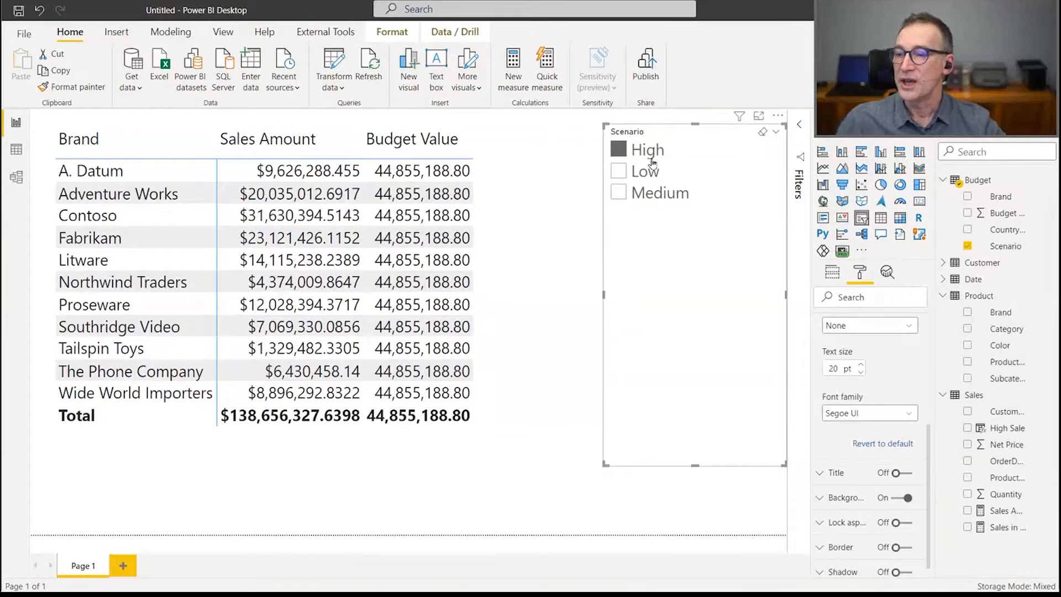
pyautogui.click(651, 172)
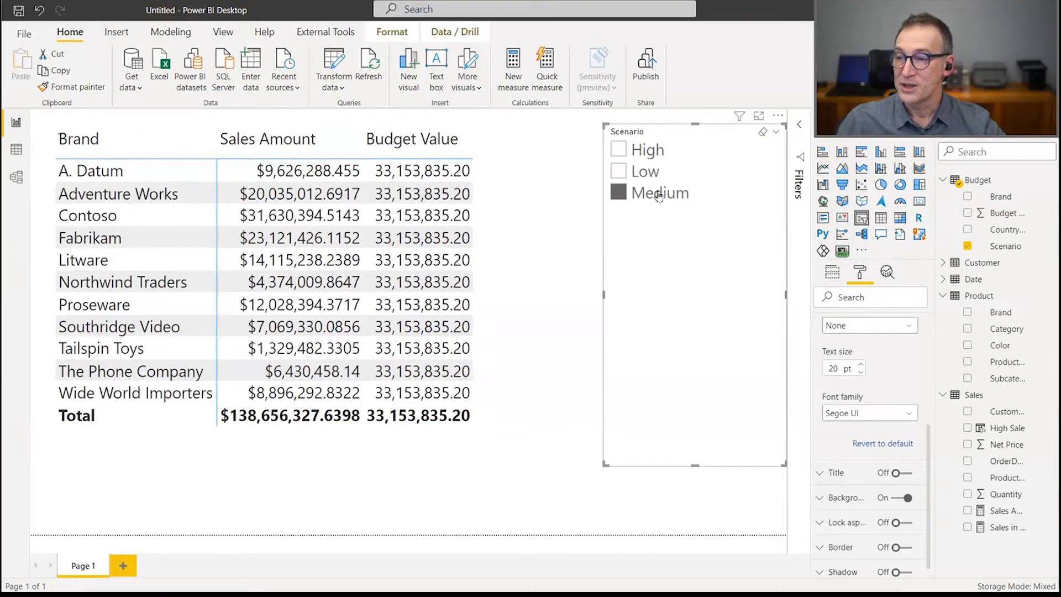
pyautogui.click(659, 194)
pyautogui.click(643, 172)
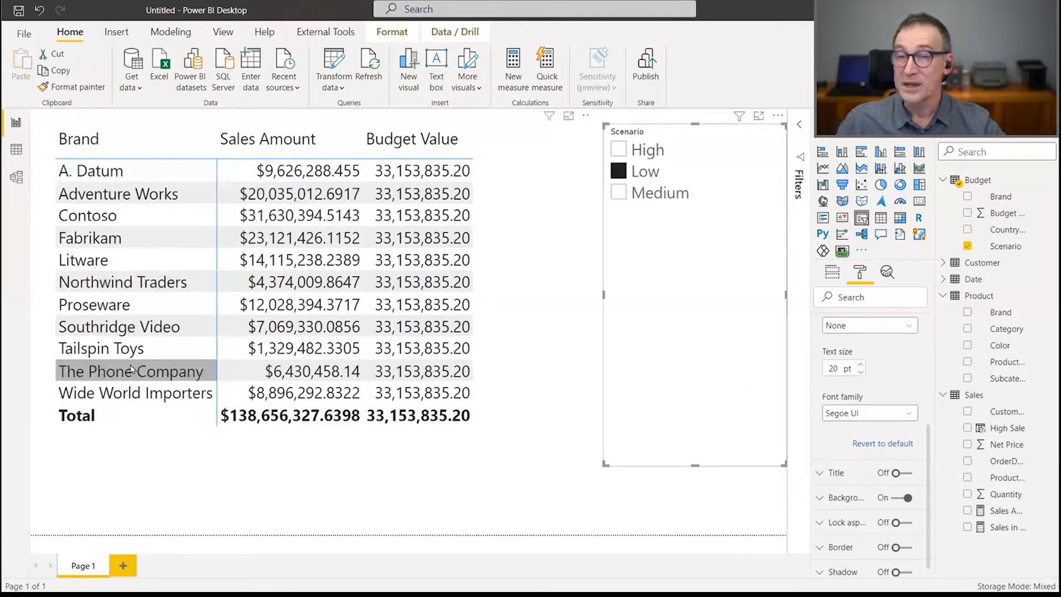
# - Move the Budget table in the model diagram to the free area on the right-hand side of the Product table
pyautogui.click(16, 177)
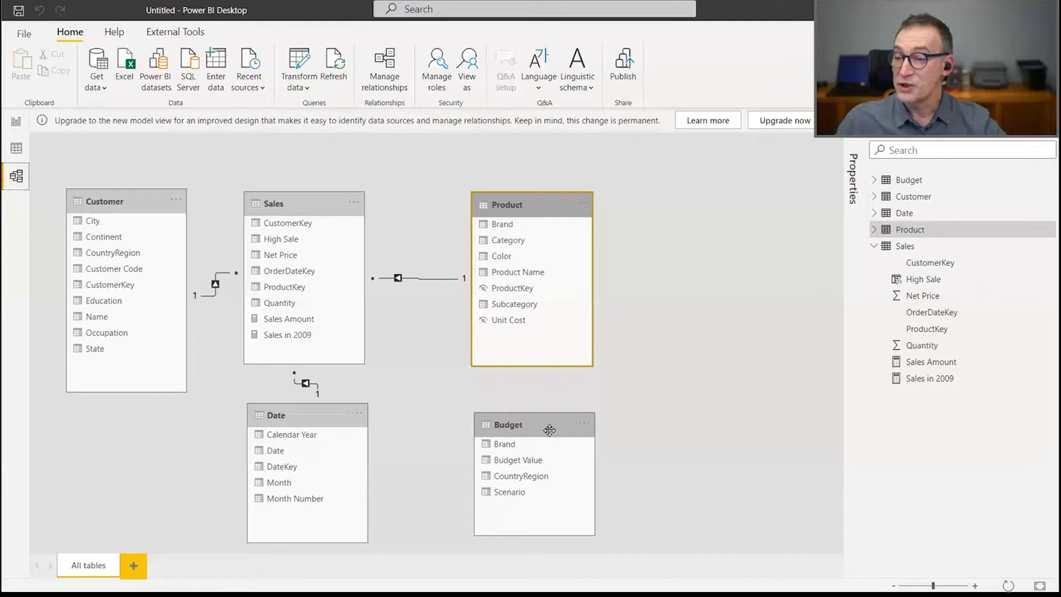
pyautogui.click(548, 423)
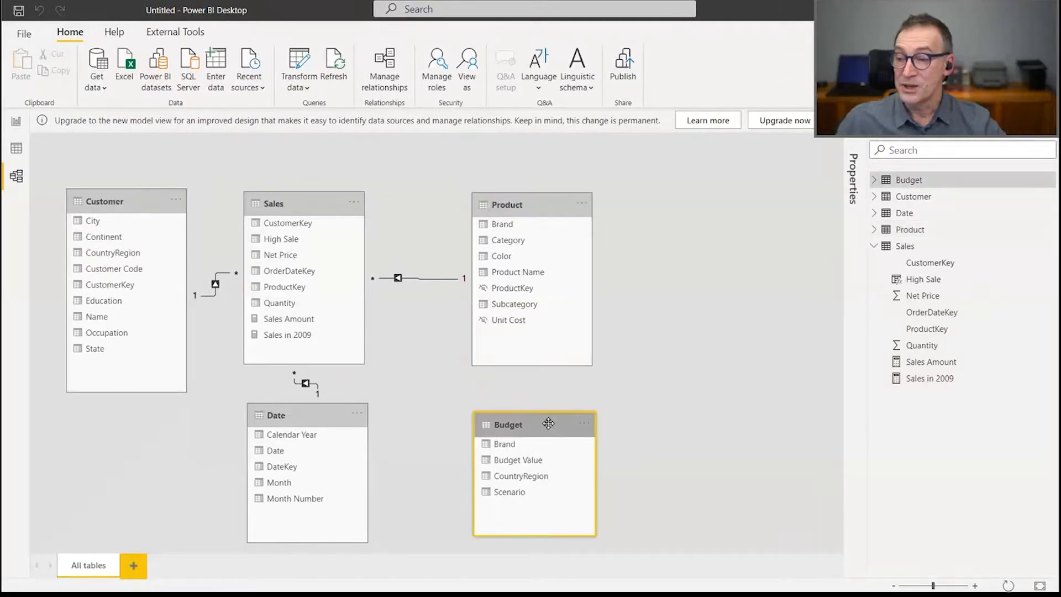
pyautogui.click(538, 214)
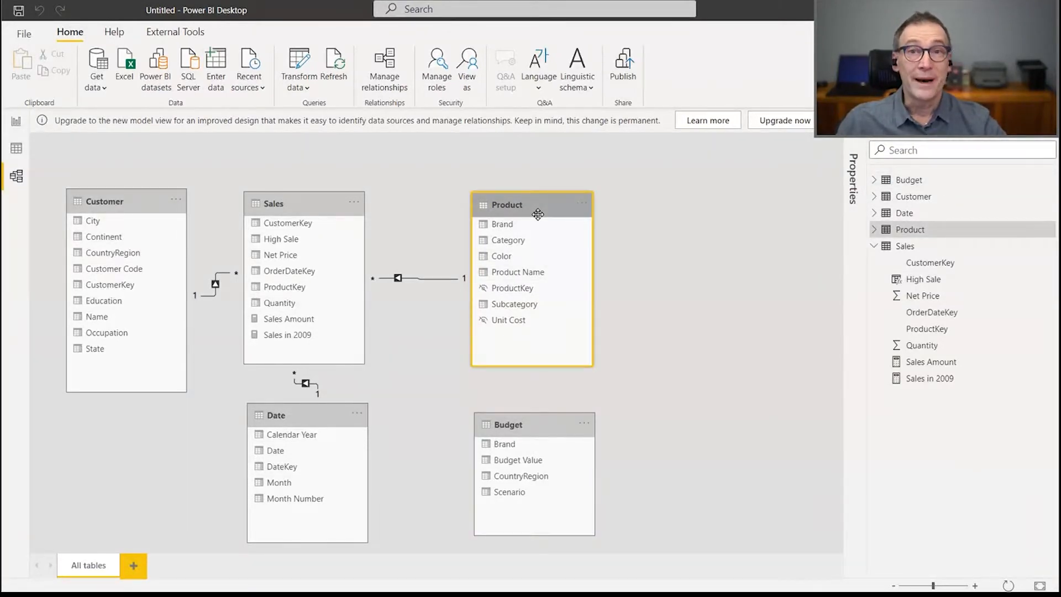
pyautogui.moveTo(533, 423); pyautogui.dragTo(709, 285)
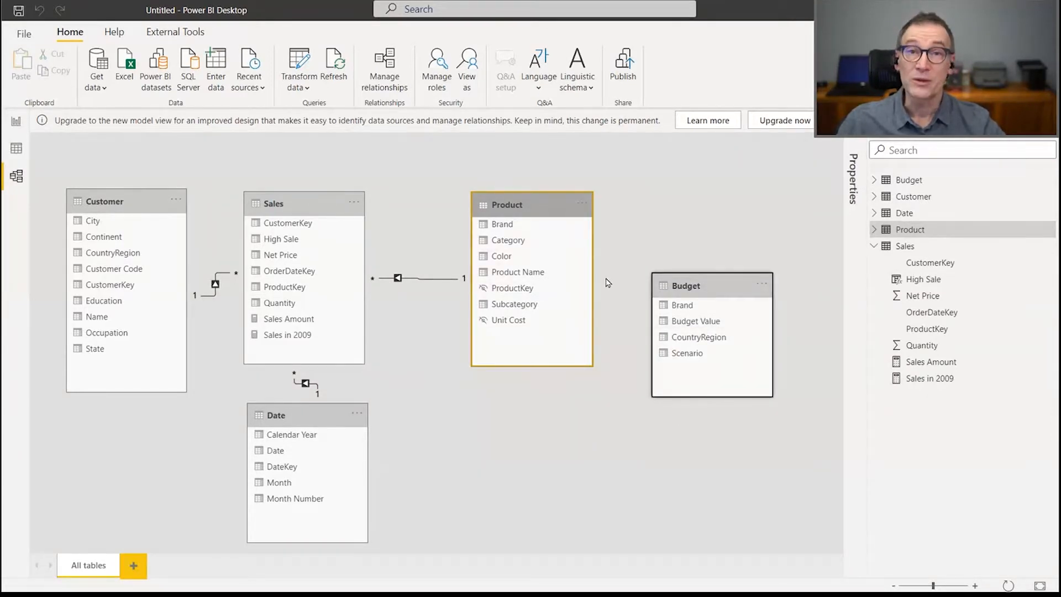
# - Relate Product's Brand to Budget's Brand with cross filter direction Single (Product filters Budget), and shift the Budget table up and further right
pyautogui.click(503, 224)
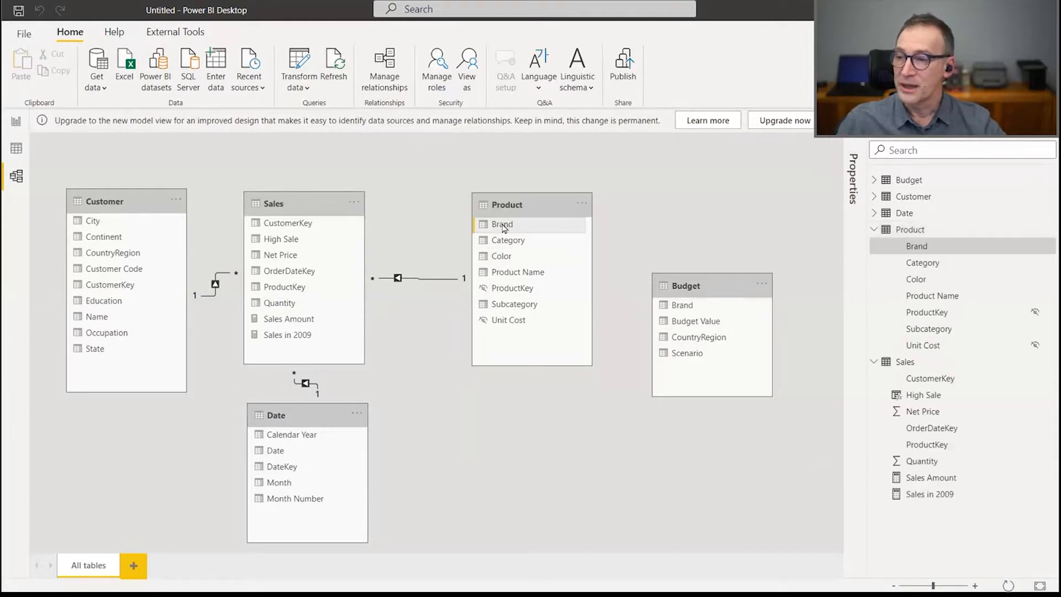
pyautogui.moveTo(503, 226); pyautogui.dragTo(689, 308)
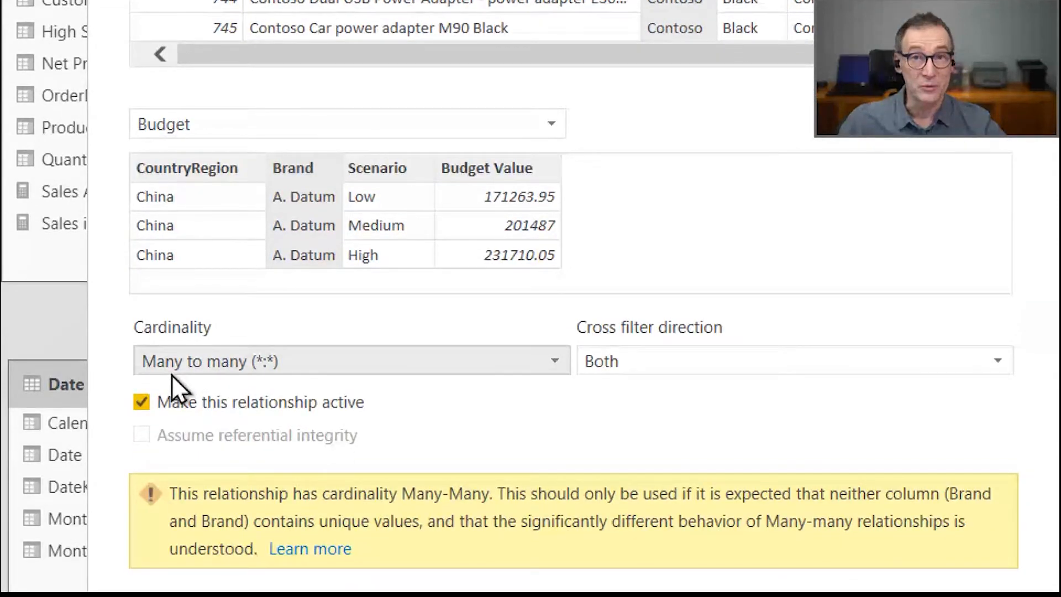
pyautogui.click(643, 363)
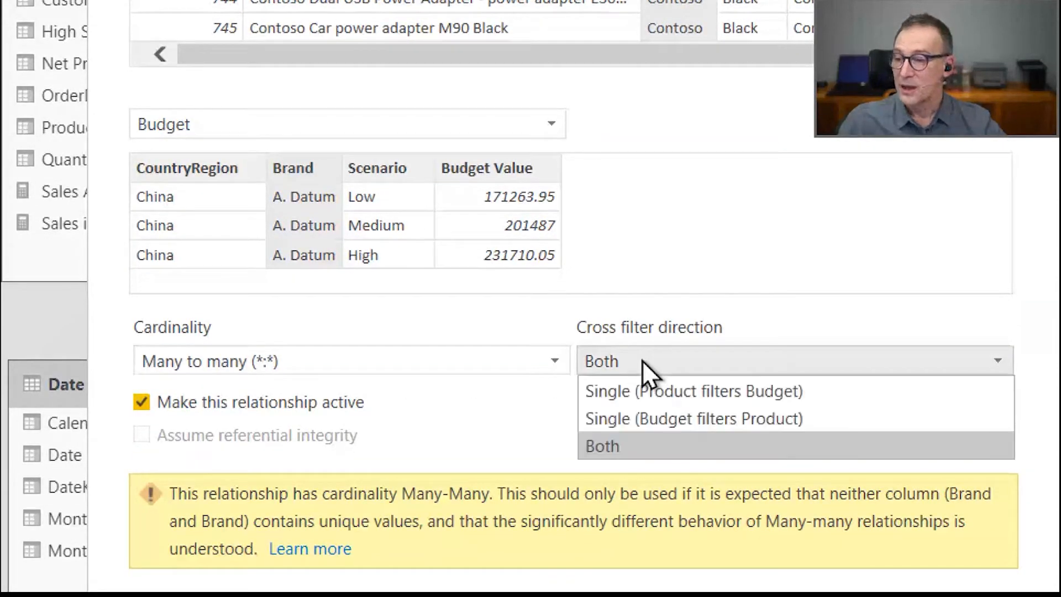
pyautogui.click(669, 391)
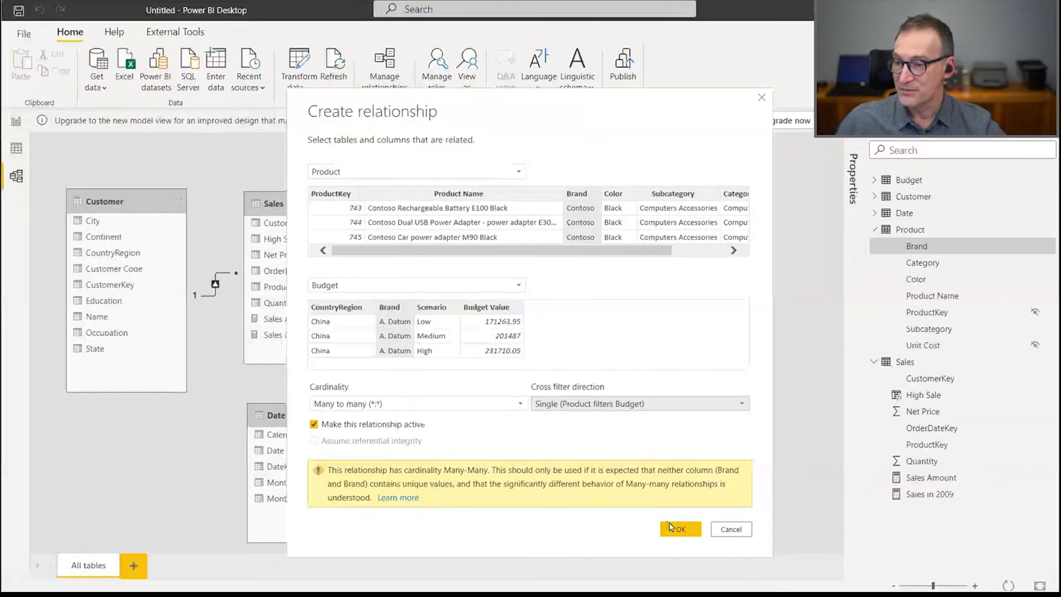
pyautogui.click(678, 528)
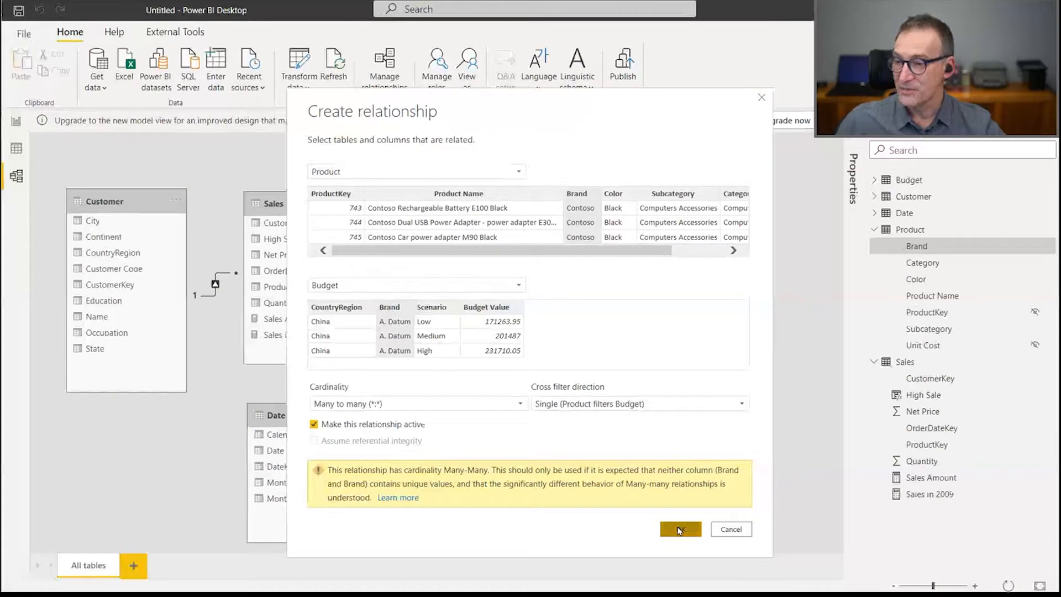
pyautogui.moveTo(707, 292); pyautogui.dragTo(745, 246)
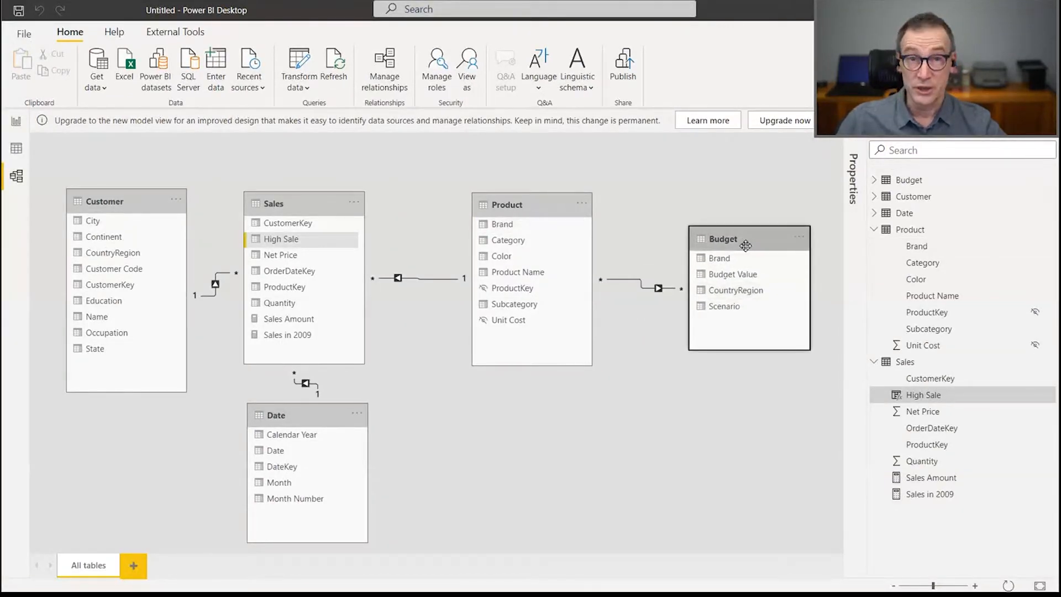
pyautogui.click(534, 208)
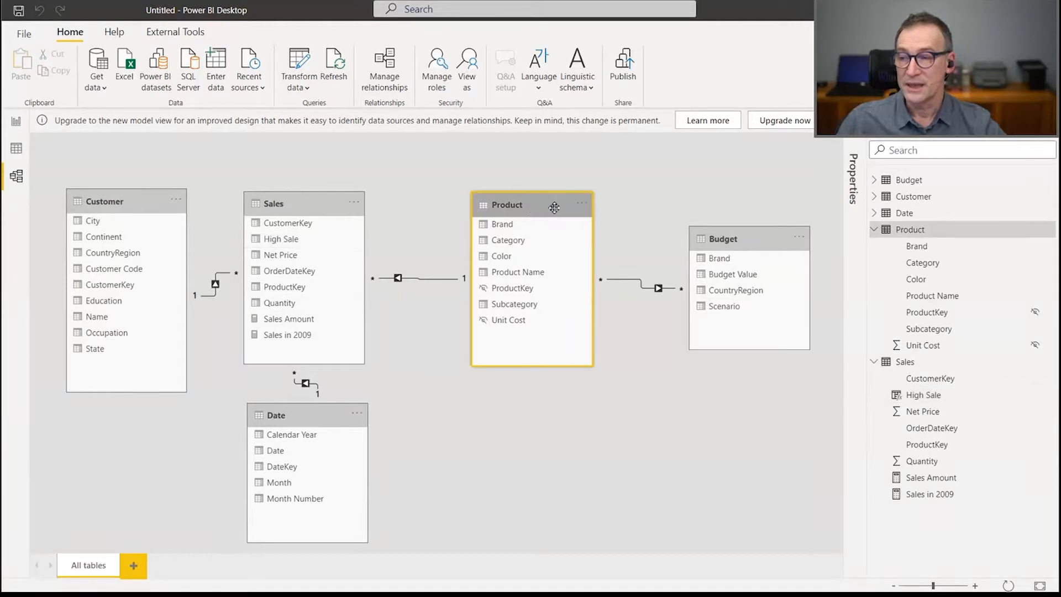
pyautogui.click(759, 233)
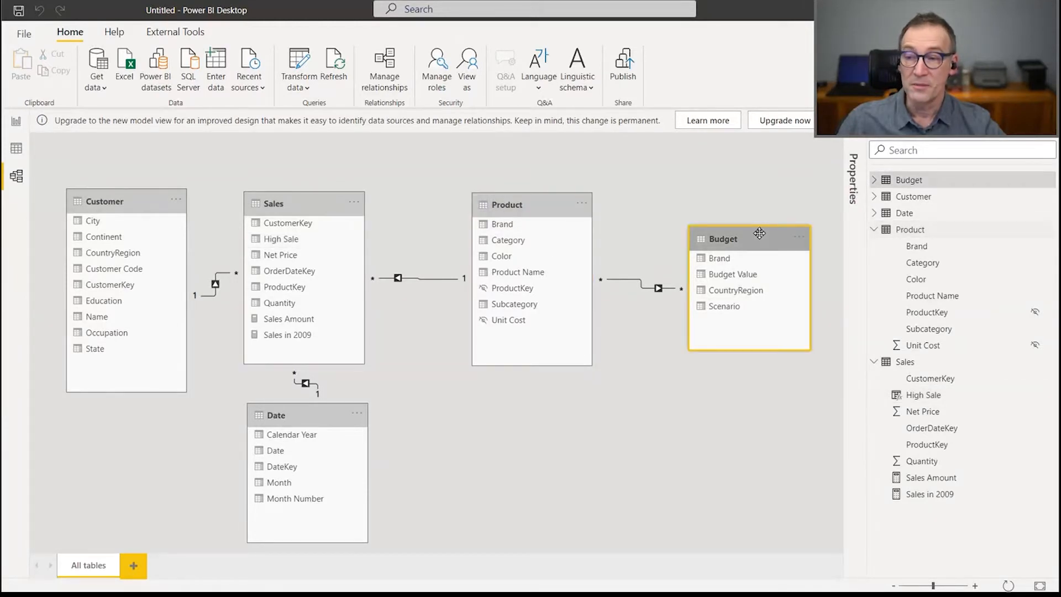
# - Change the Sales Amount measure's format in the report matrix to Decimal number
pyautogui.click(16, 121)
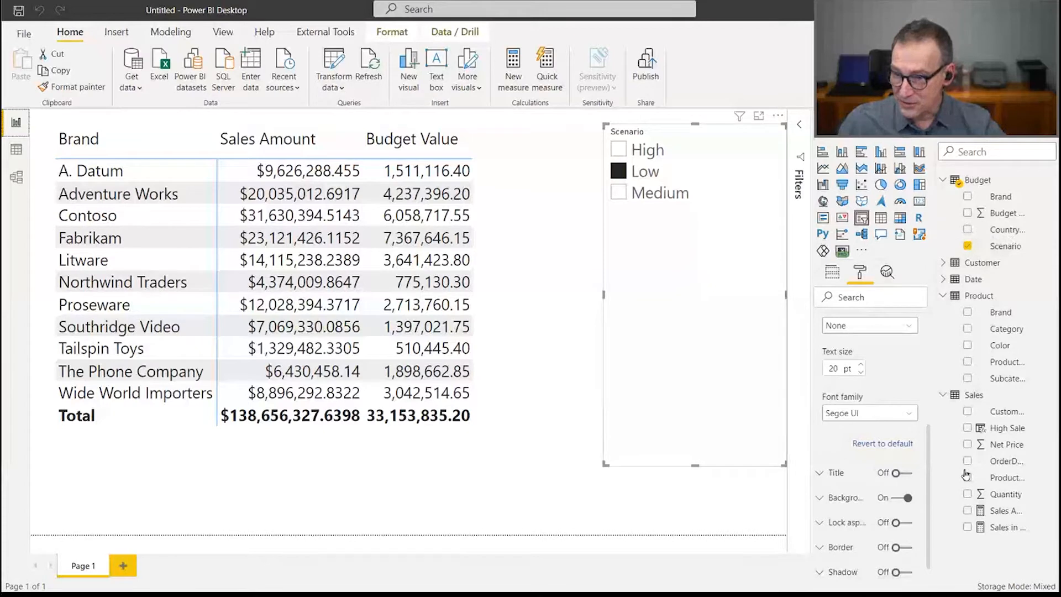
pyautogui.click(504, 265)
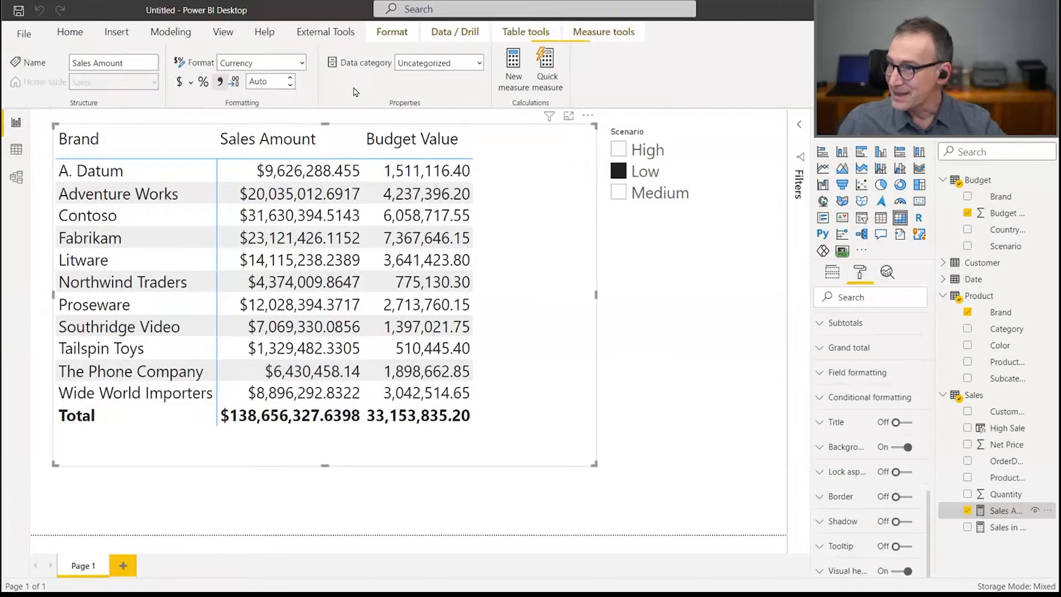
pyautogui.click(301, 63)
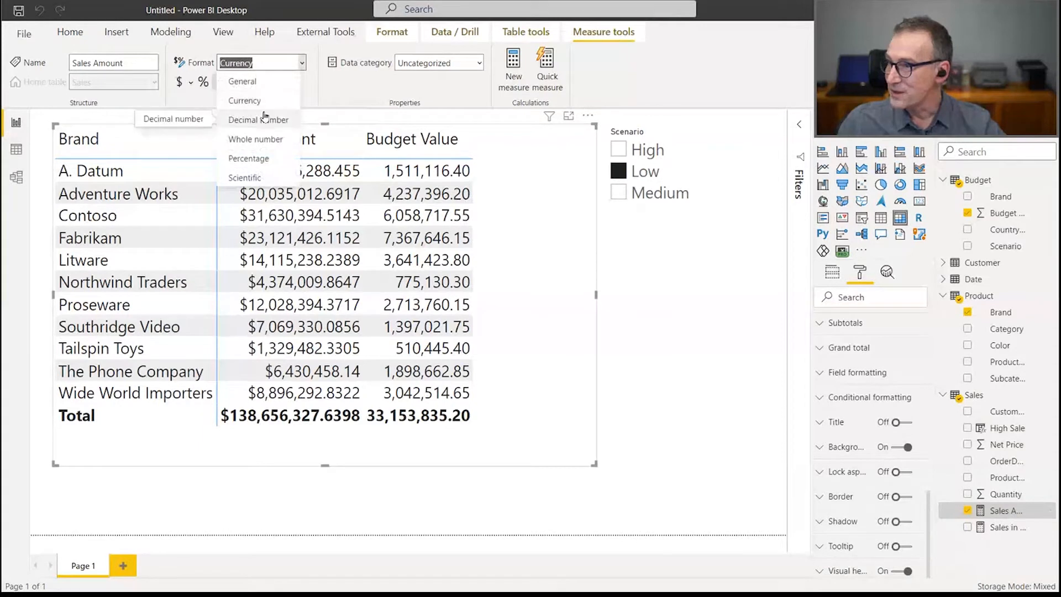
pyautogui.click(265, 117)
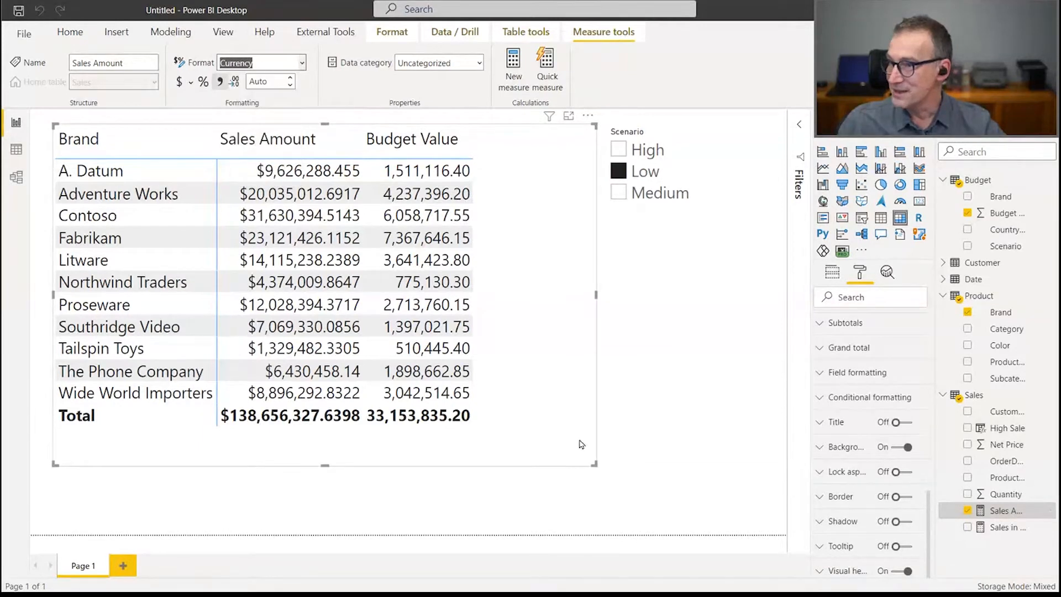
pyautogui.click(464, 501)
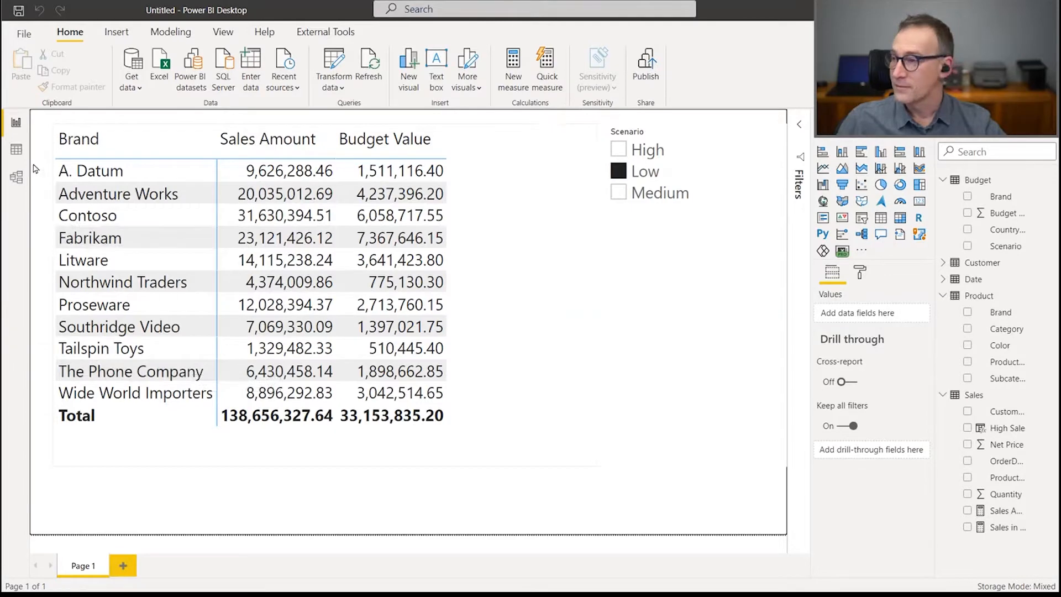
# - Rearrange the model diagram with Date below Sales, Product to the right of Sales, and Customer between Date and Product
pyautogui.click(16, 178)
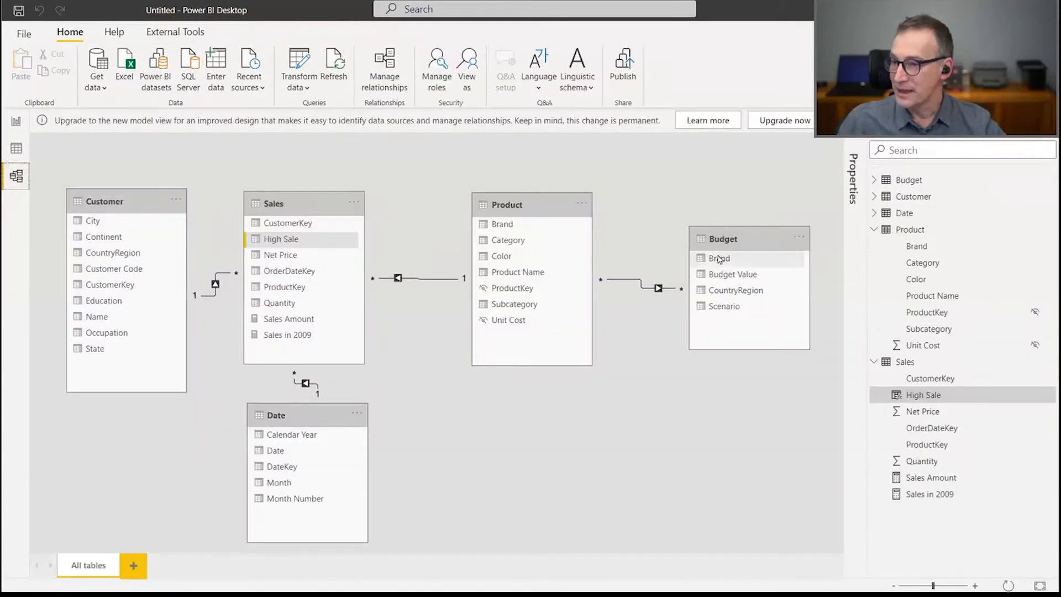
pyautogui.moveTo(733, 240); pyautogui.dragTo(700, 299)
pyautogui.click(357, 419)
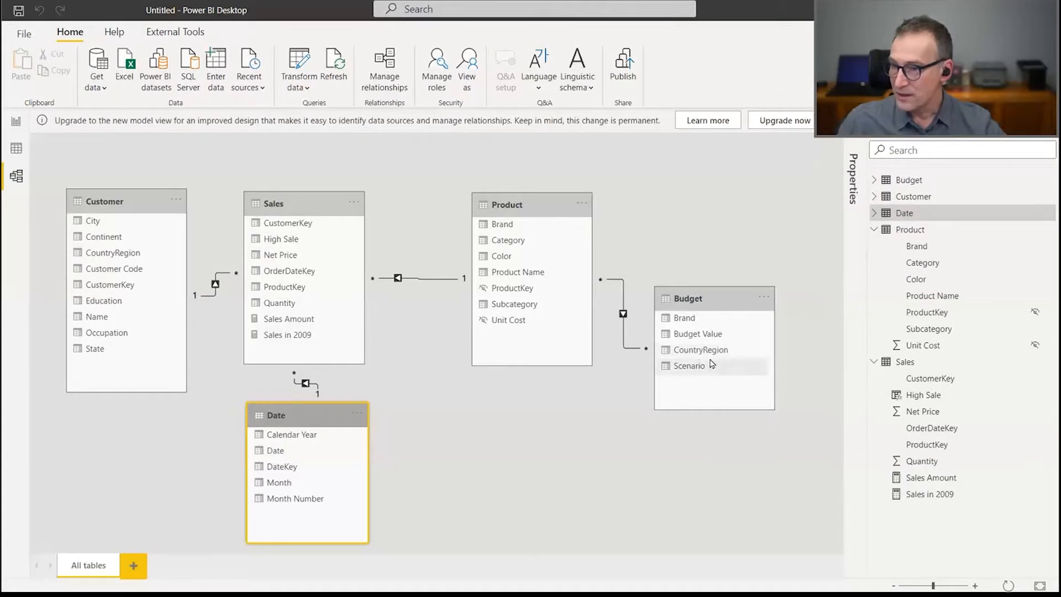
pyautogui.moveTo(119, 200); pyautogui.dragTo(479, 380)
pyautogui.moveTo(279, 202); pyautogui.dragTo(103, 179)
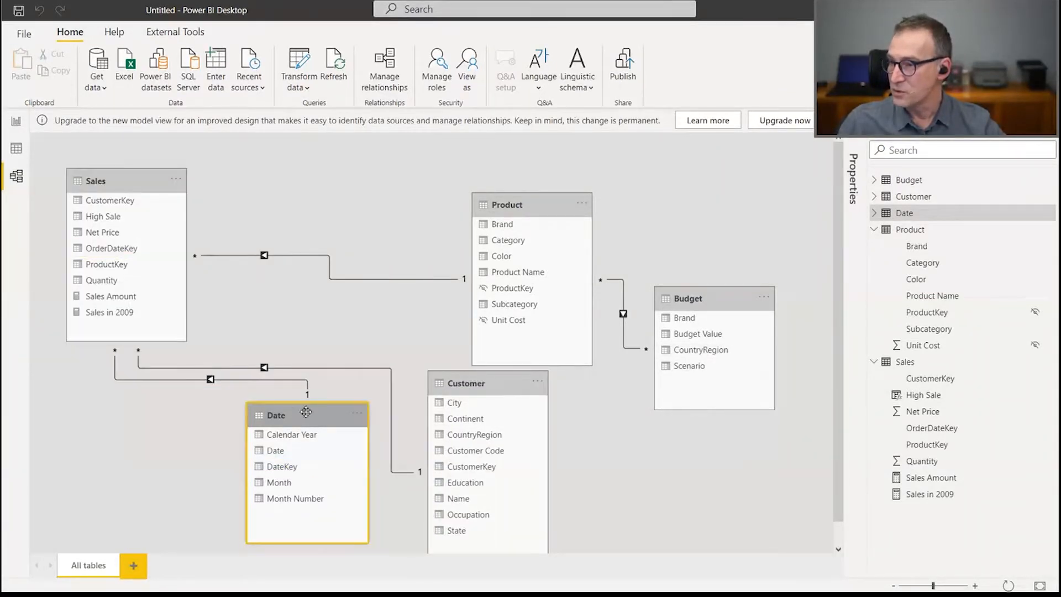
pyautogui.moveTo(306, 412); pyautogui.dragTo(125, 401)
pyautogui.moveTo(490, 196); pyautogui.dragTo(372, 172)
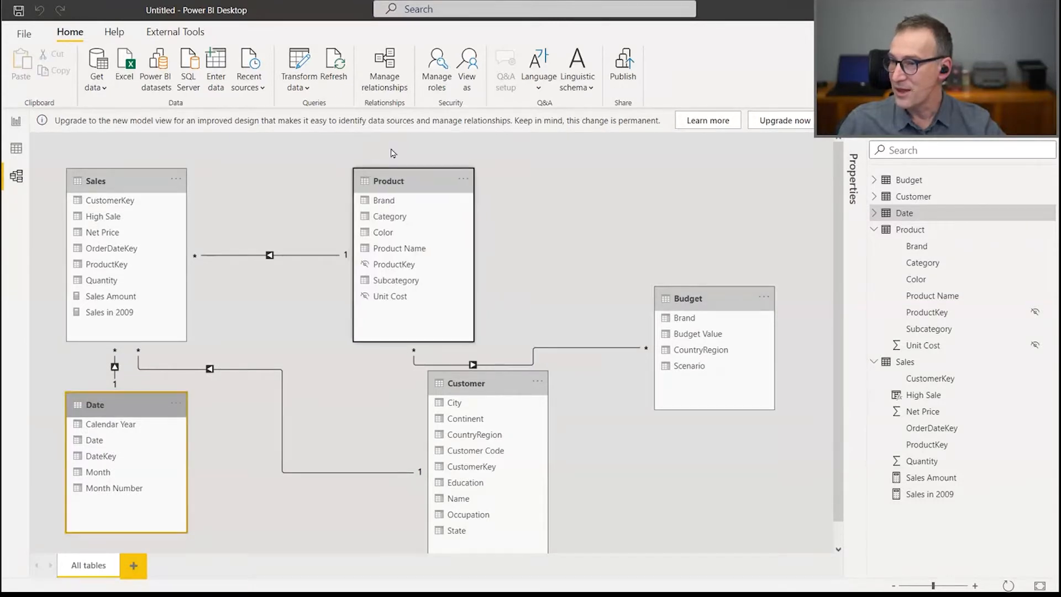
pyautogui.moveTo(475, 388); pyautogui.dragTo(265, 337)
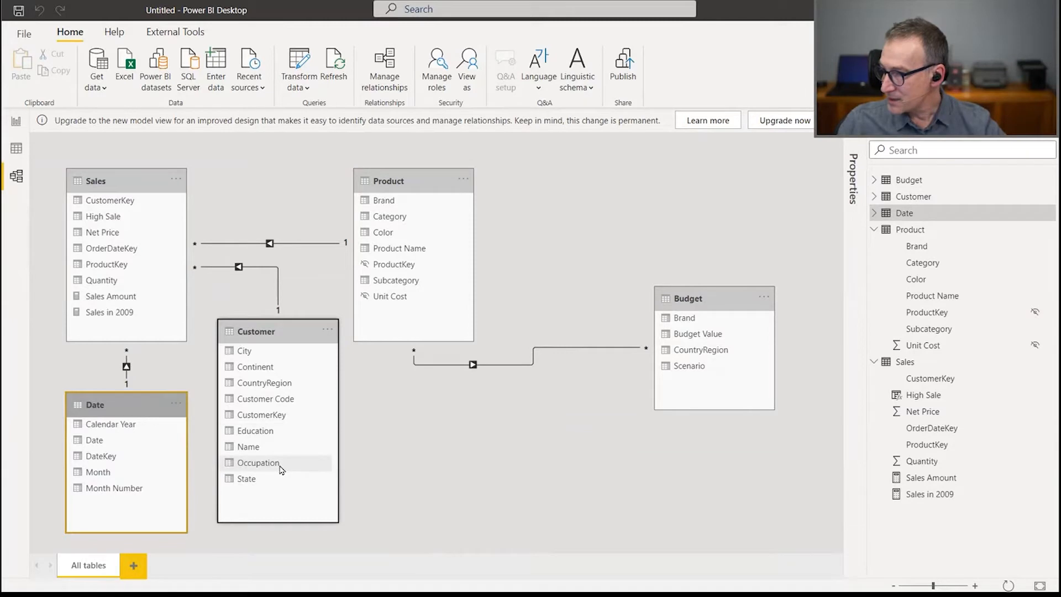
# - Relate Customer's CountryRegion to Budget's CountryRegion as Many to many, Single (Customer filters Budget), and place Budget below and right of Product
pyautogui.moveTo(279, 383); pyautogui.dragTo(692, 354)
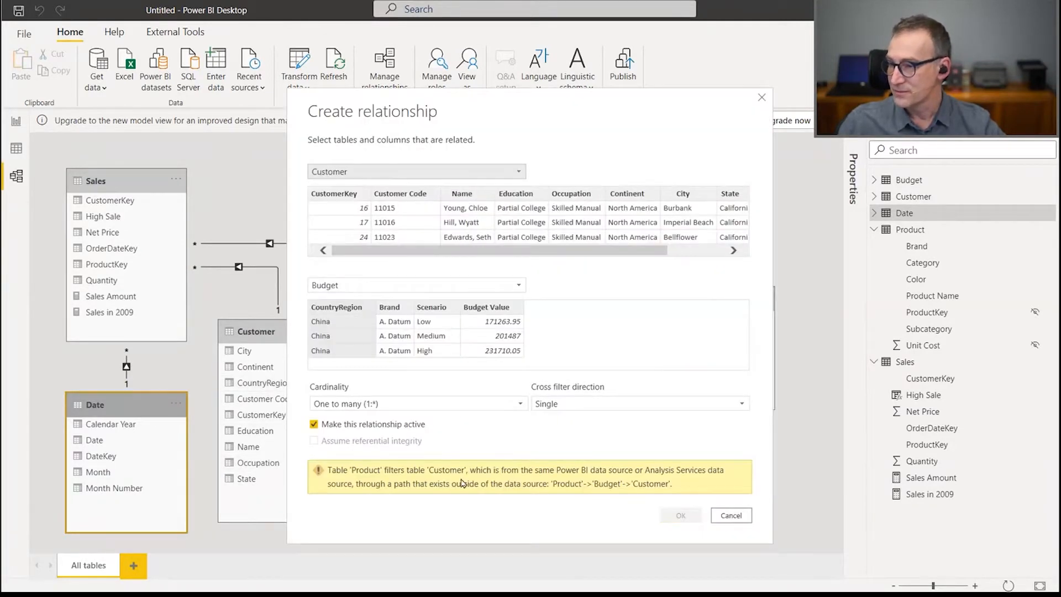
pyautogui.click(356, 406)
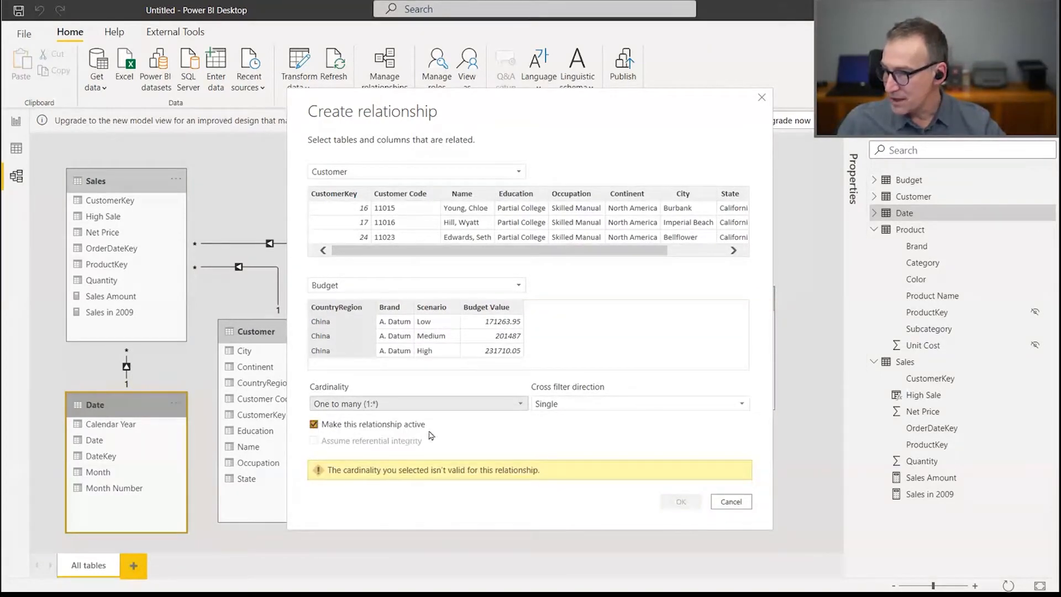
pyautogui.click(480, 408)
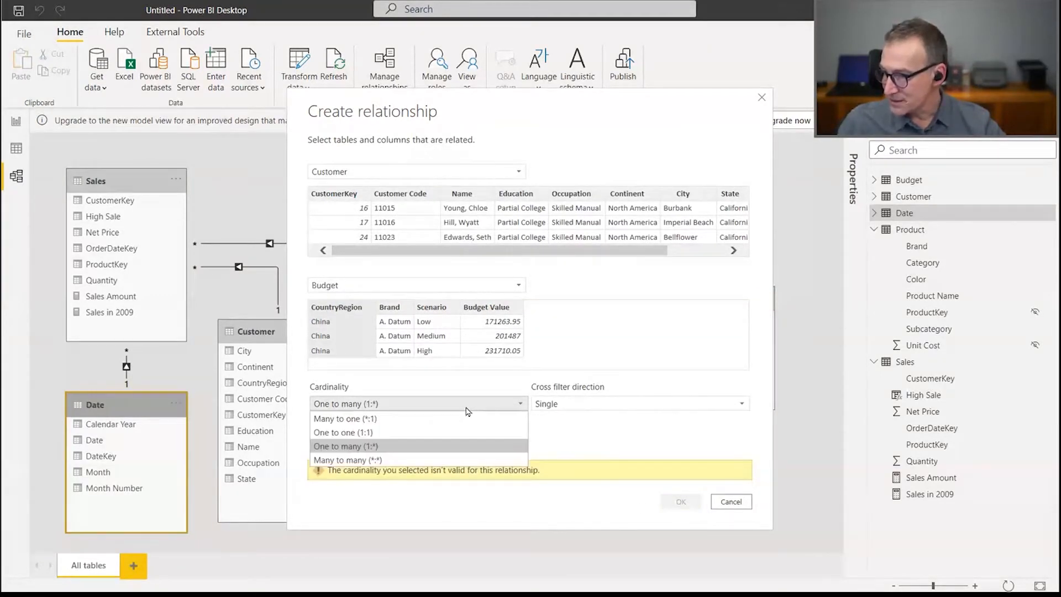
pyautogui.click(390, 460)
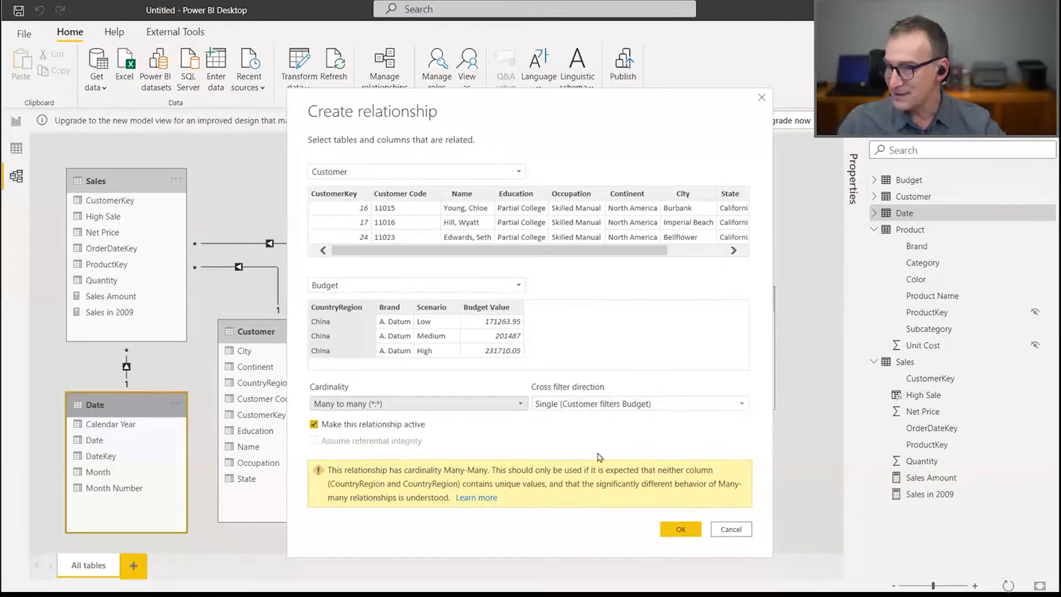
pyautogui.click(681, 529)
pyautogui.moveTo(427, 180); pyautogui.dragTo(465, 180)
pyautogui.moveTo(717, 304); pyautogui.dragTo(584, 378)
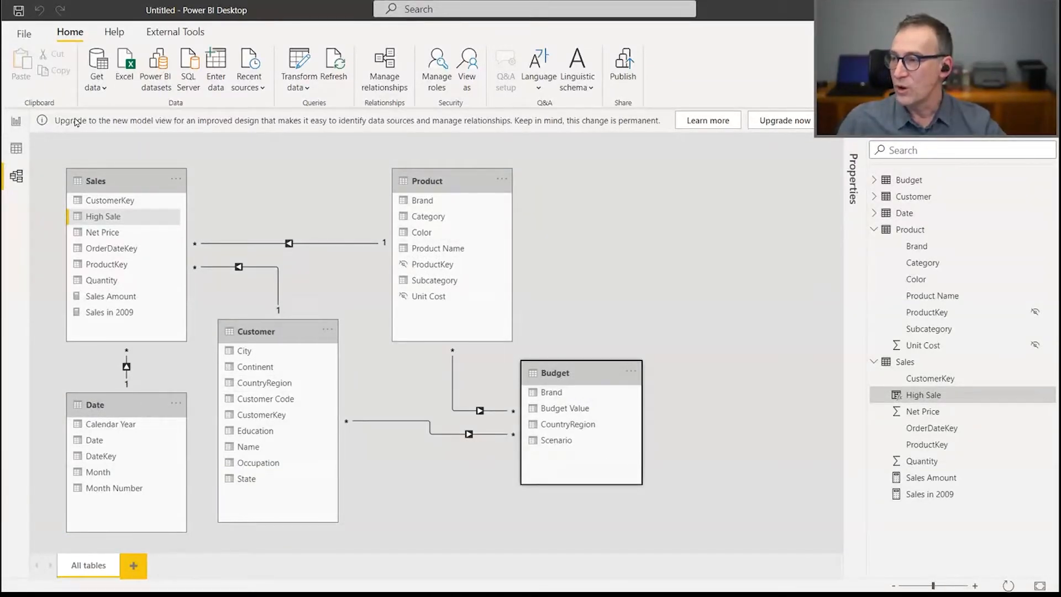
# - Replace Brand in the report matrix's rows with Customer's CountryRegion, and nudge the matrix slightly up and right
pyautogui.click(16, 121)
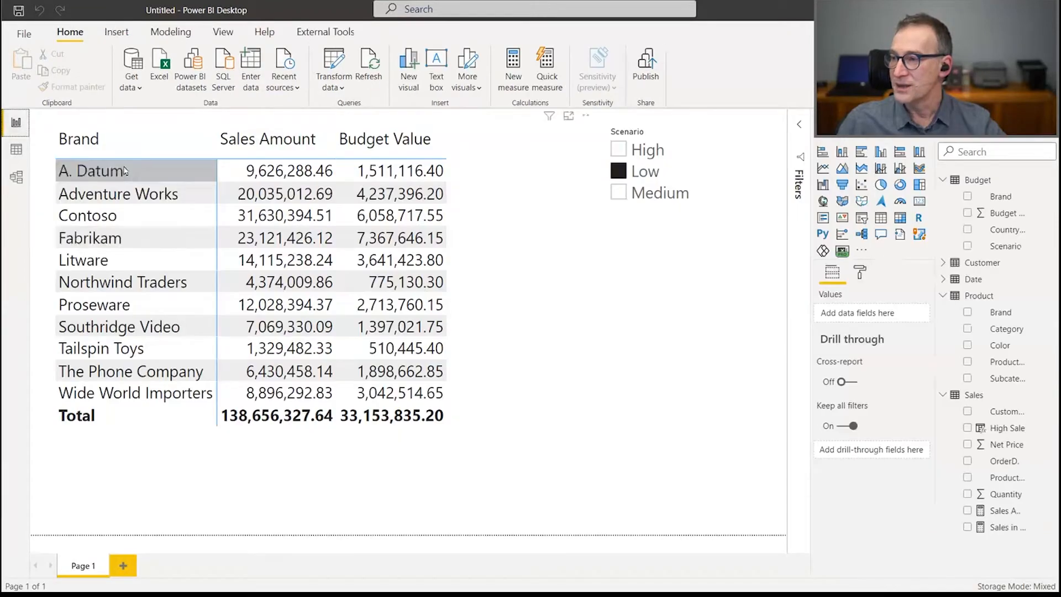
pyautogui.click(562, 299)
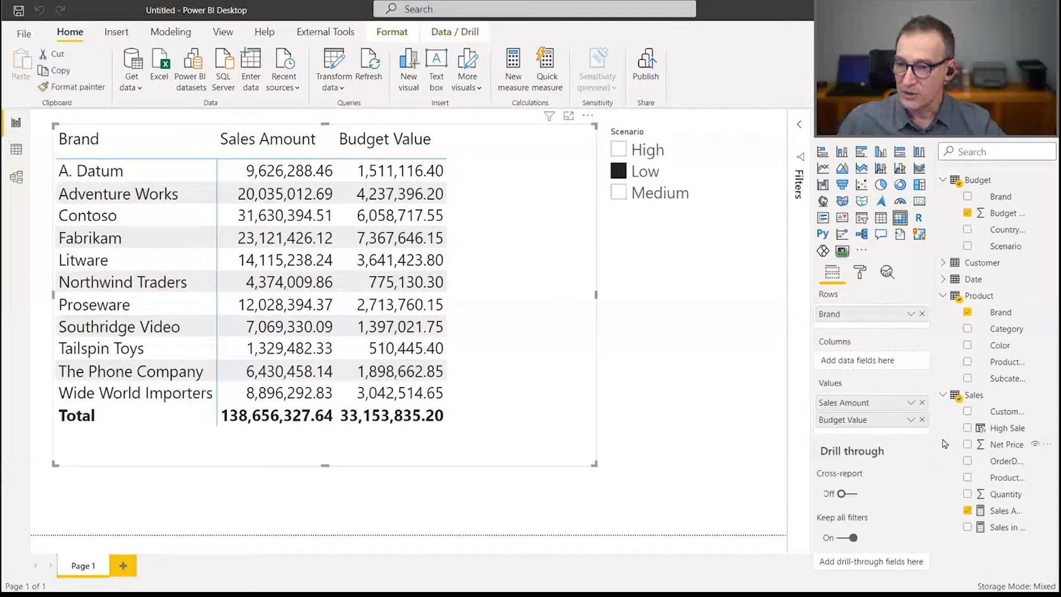
pyautogui.click(967, 313)
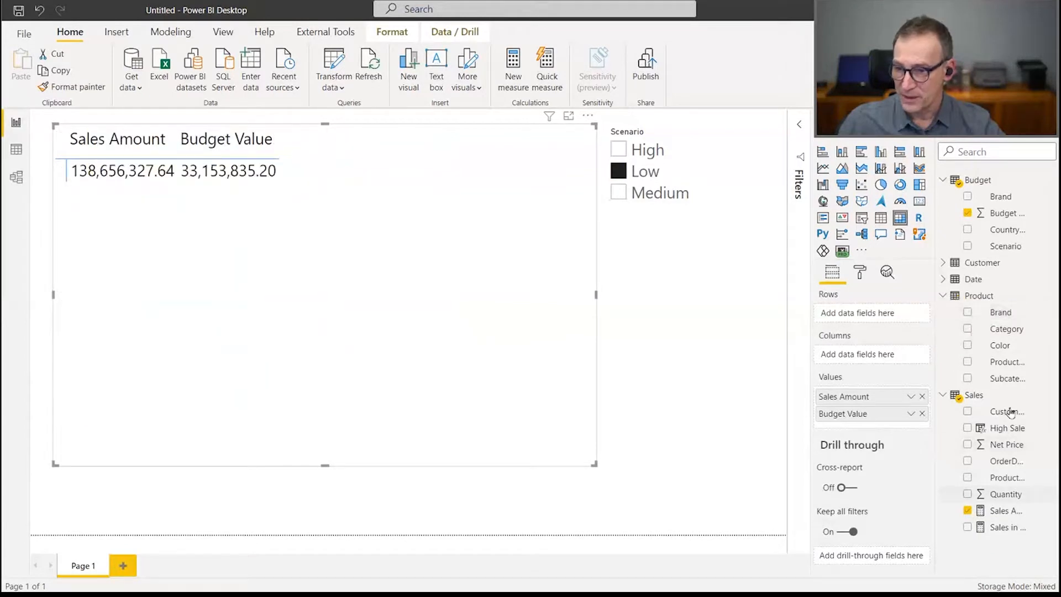
pyautogui.click(944, 264)
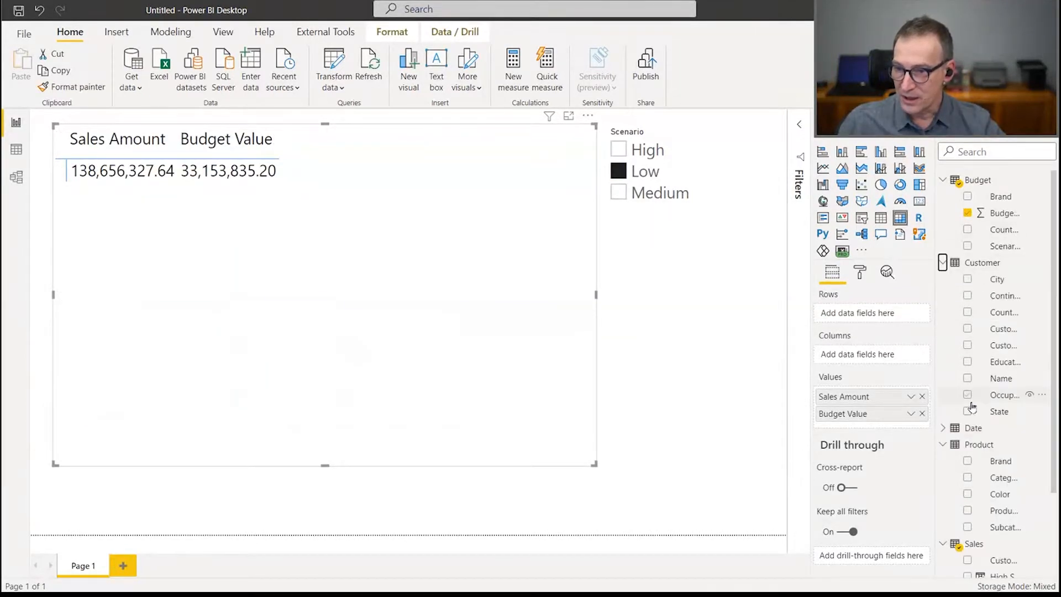
pyautogui.moveTo(993, 317); pyautogui.dragTo(355, 273)
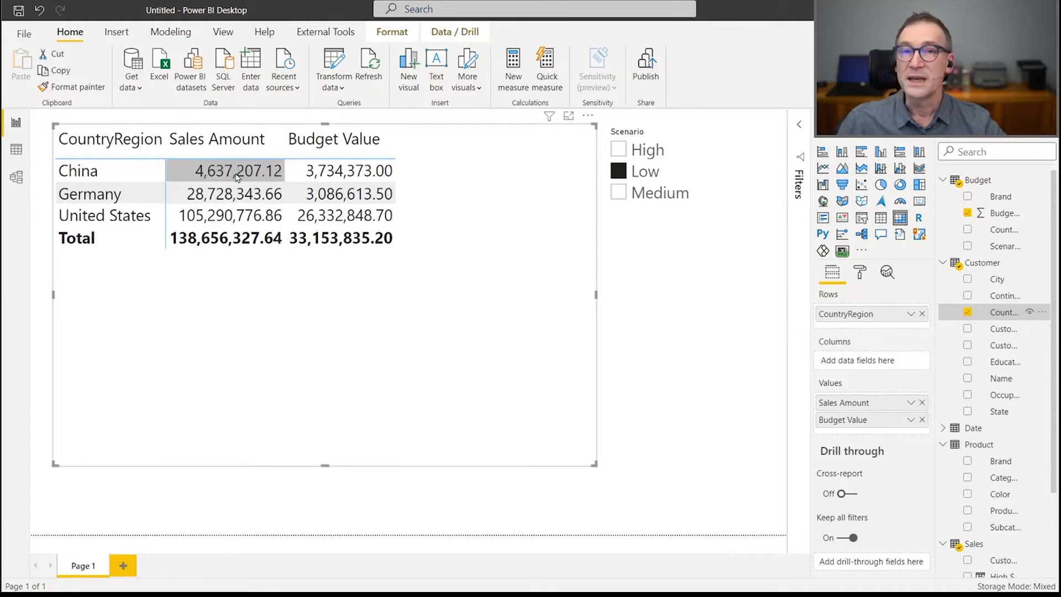
pyautogui.moveTo(333, 311); pyautogui.dragTo(338, 305)
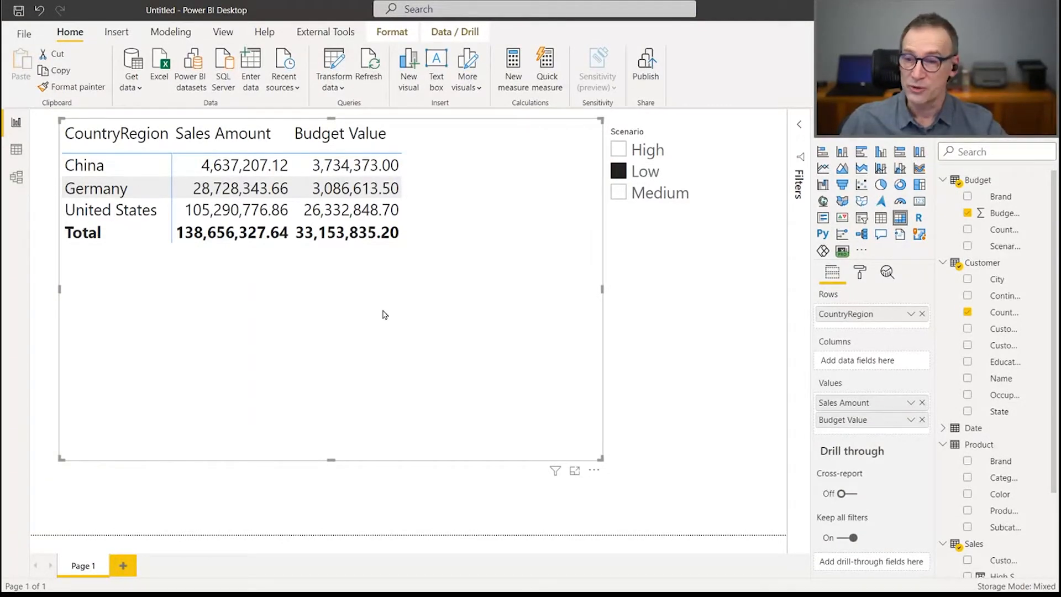
# - Record a refresh of the report visuals with Performance analyzer and copy the Matrix visual's query
pyautogui.moveTo(996, 265)
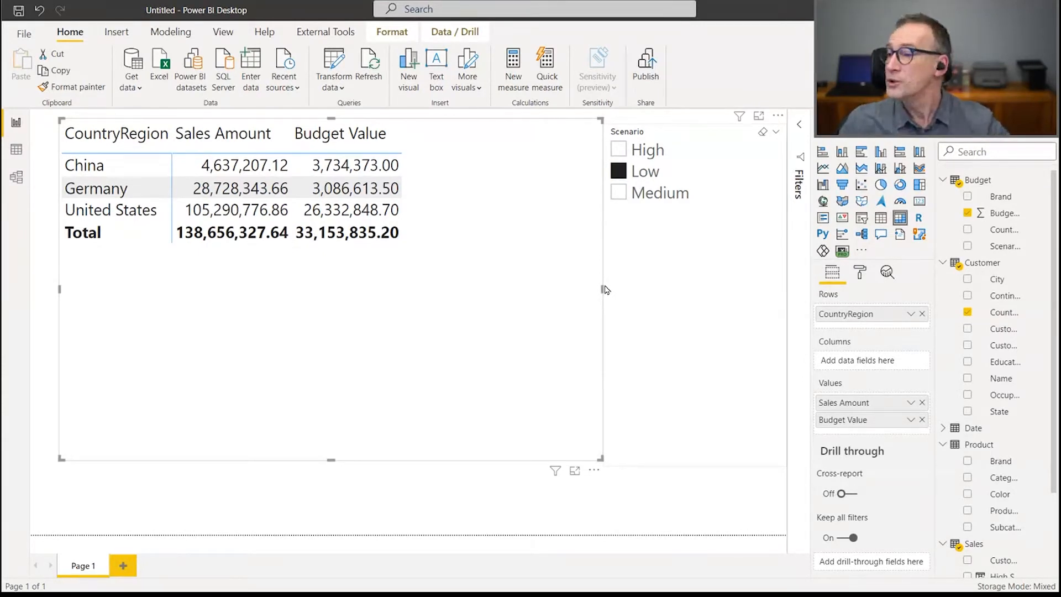
pyautogui.click(227, 41)
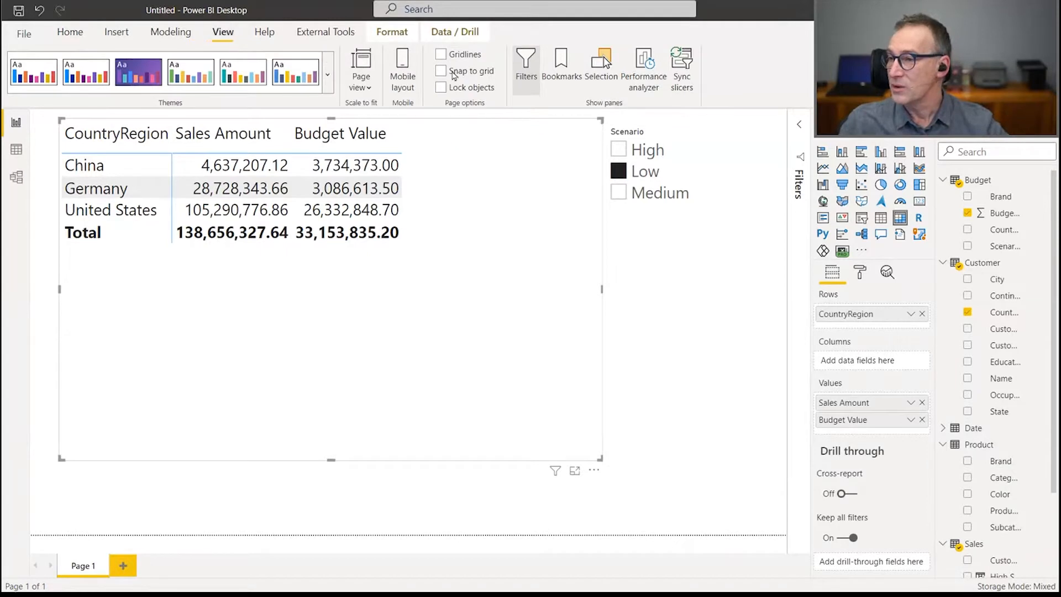
pyautogui.click(651, 63)
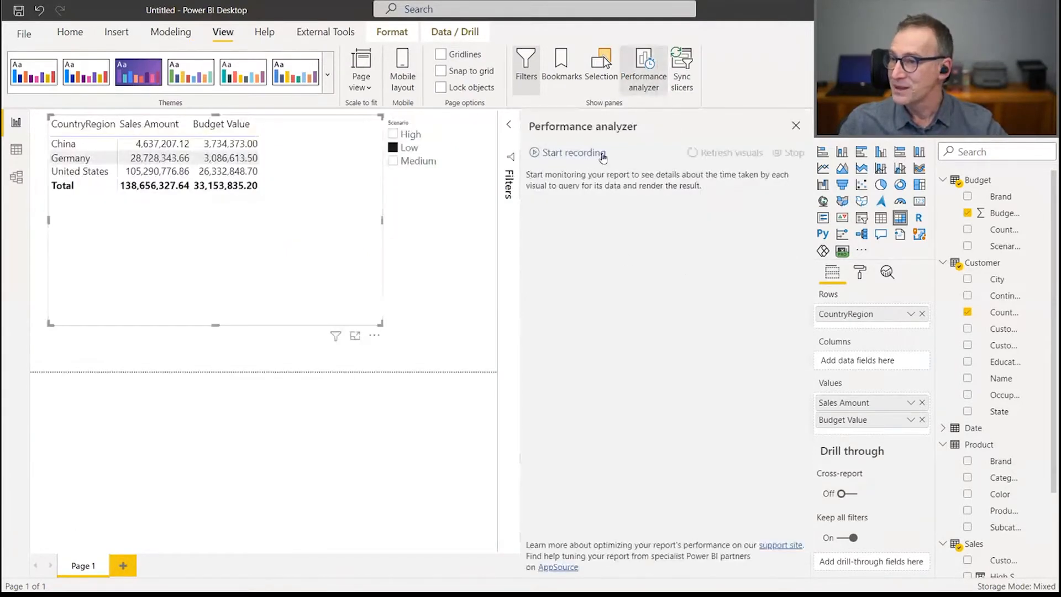
pyautogui.click(575, 153)
pyautogui.click(739, 153)
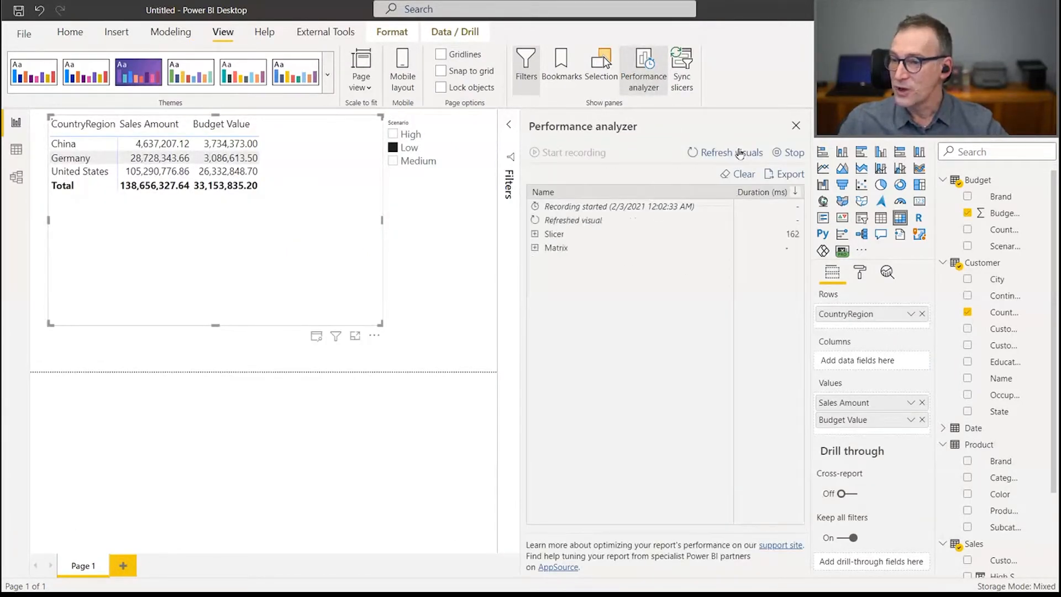
pyautogui.click(535, 248)
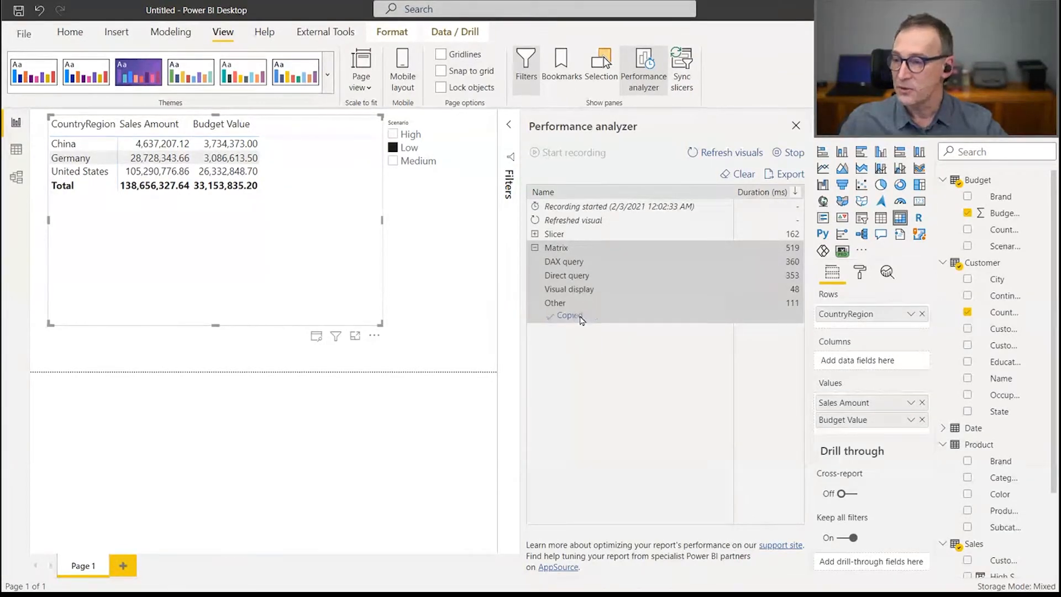
# - Switch to DAX Studio connected to the current model and paste the copied Matrix visual query into the query editor
pyautogui.click(325, 32)
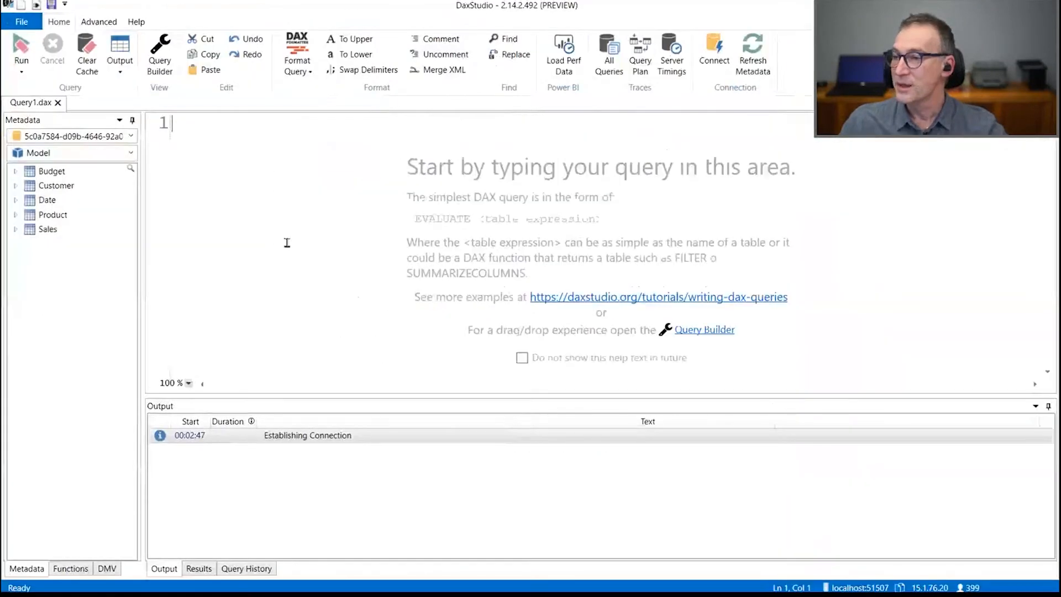
pyautogui.write('// DAX Query DEFINE   VAR __DS0FilterTable =     TREATAS({"Low"}, \'Budget\'[Scenario])    VAR __DS0Core =     SUMMARIZECOLUMNS(       ROLLUPADDISSUBTOTAL(\'Customer\'[CountryRegion], "IsGrandTotalRowTotal"),       __DS0FilterTable,       "Sales_Amount", \'Sales\'[Sales Amount],       "SumBudget_Value", CALCULATE(SUM(\'Budget\'[Budget Value]))     )    VAR __DS0PrimaryWindowed =     TOPN(502, __DS0Core, [IsGrandTotalRowTotal], 0, \'Customer\'[CountryRegion], 1)  EVALUATE   __DS0PrimaryWindowed  ORDER BY   [IsGrandTotalRowTotal] DESC, \'Customer\'[CountryRegion]')
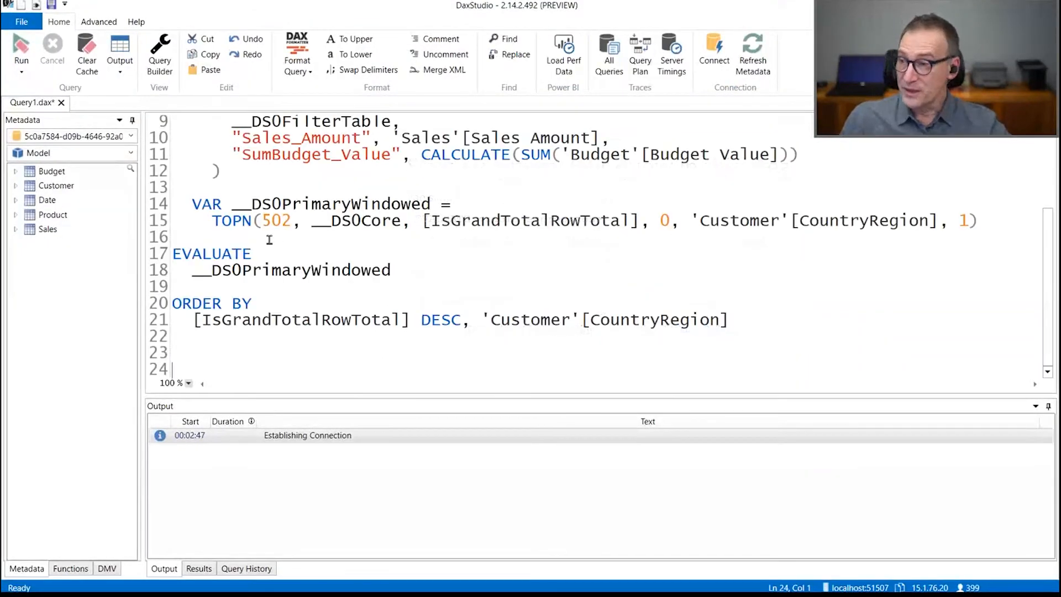
pyautogui.scroll(3, 413, 256)
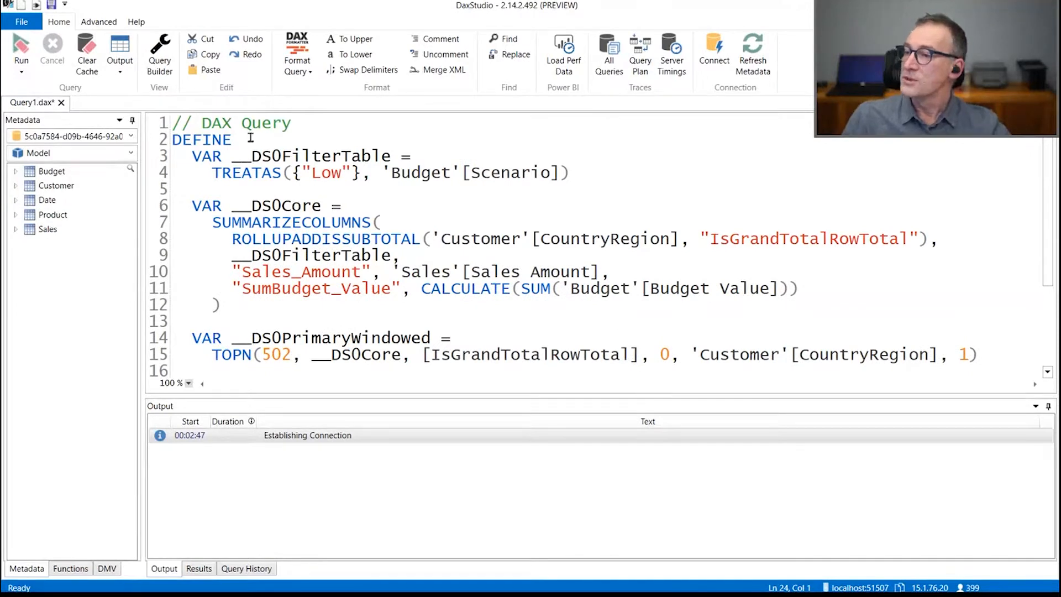
# - Examine the matrix query's "Low" scenario filter, its Customer CountryRegion grouping, and its Sales_Amount and SumBudget_Value expressions
pyautogui.doubleClick(331, 173)
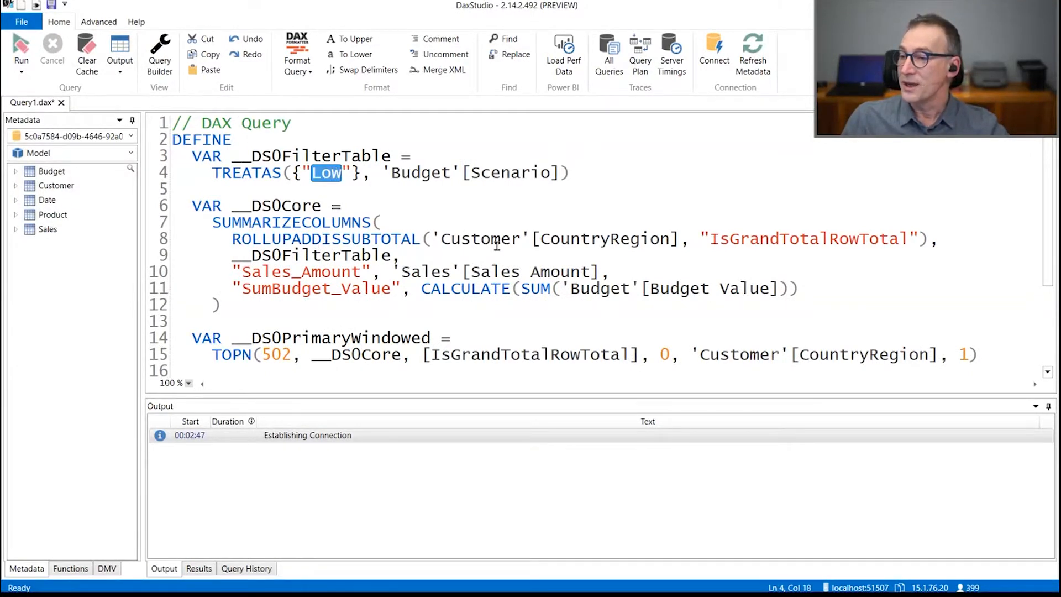
pyautogui.moveTo(431, 241); pyautogui.dragTo(681, 243)
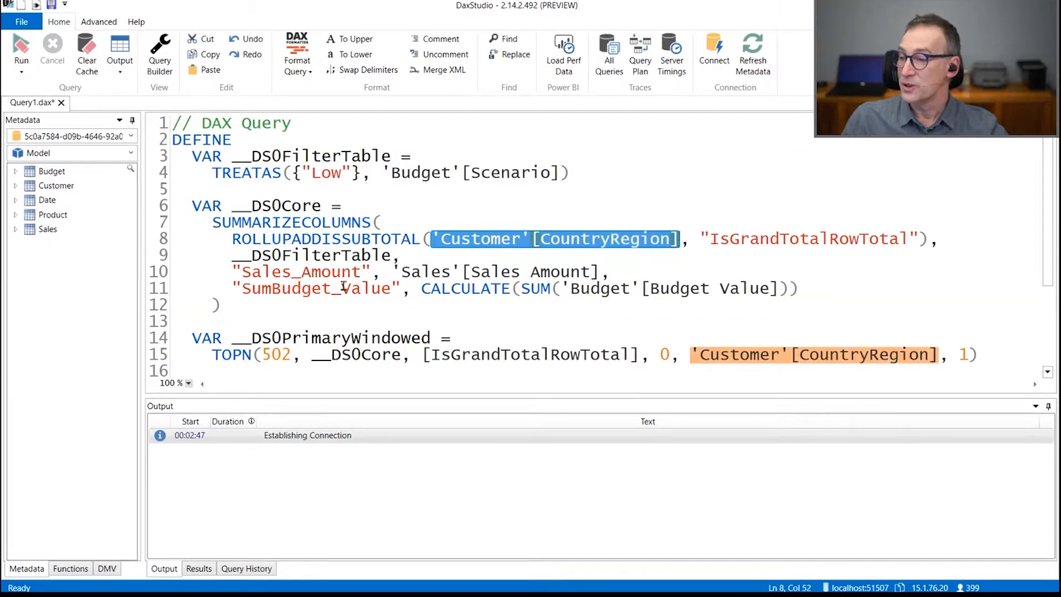
pyautogui.moveTo(242, 272); pyautogui.dragTo(362, 273)
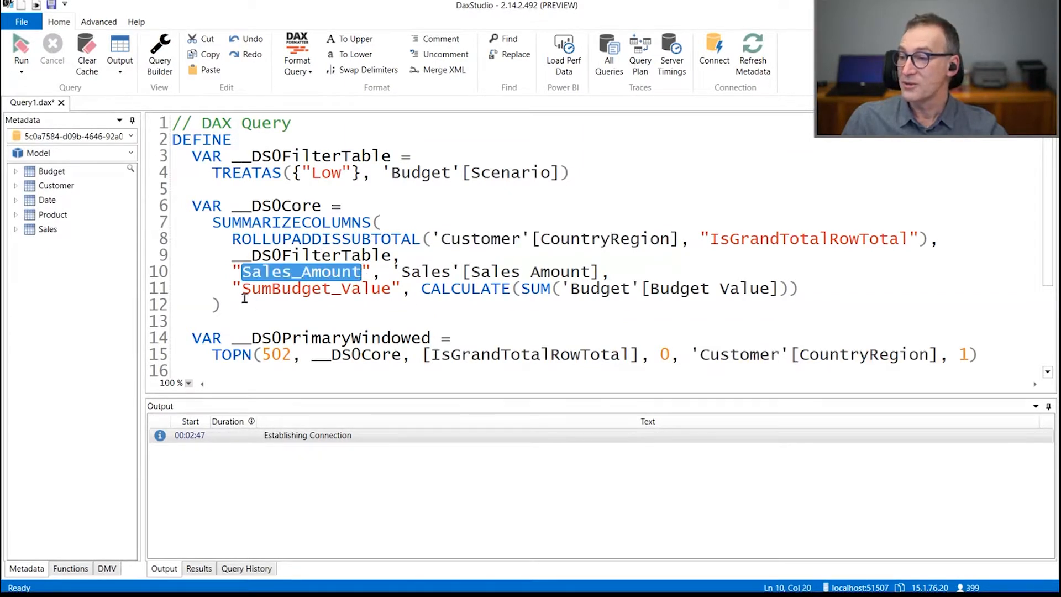
pyautogui.moveTo(244, 298); pyautogui.dragTo(401, 288)
pyautogui.click(397, 308)
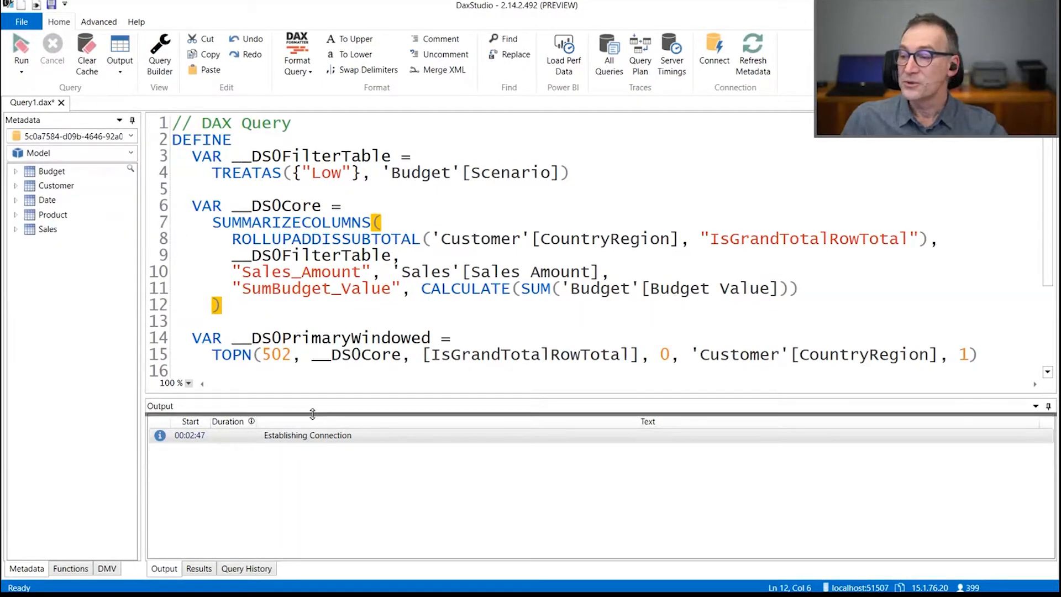
pyautogui.moveTo(310, 395); pyautogui.dragTo(310, 413)
pyautogui.scroll(-3, 313, 370)
pyautogui.scroll(1, 315, 371)
pyautogui.scroll(2, 315, 370)
pyautogui.click(331, 205)
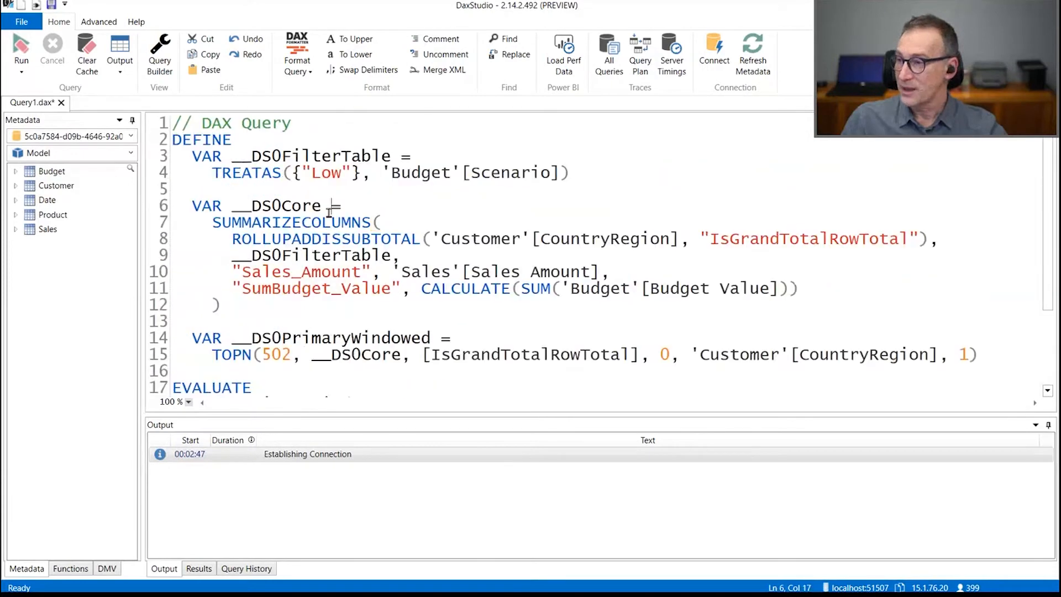
# - Enable the Server Timings trace, run the matrix query, and enlarge the pane with its server timings
pyautogui.click(663, 58)
pyautogui.click(632, 154)
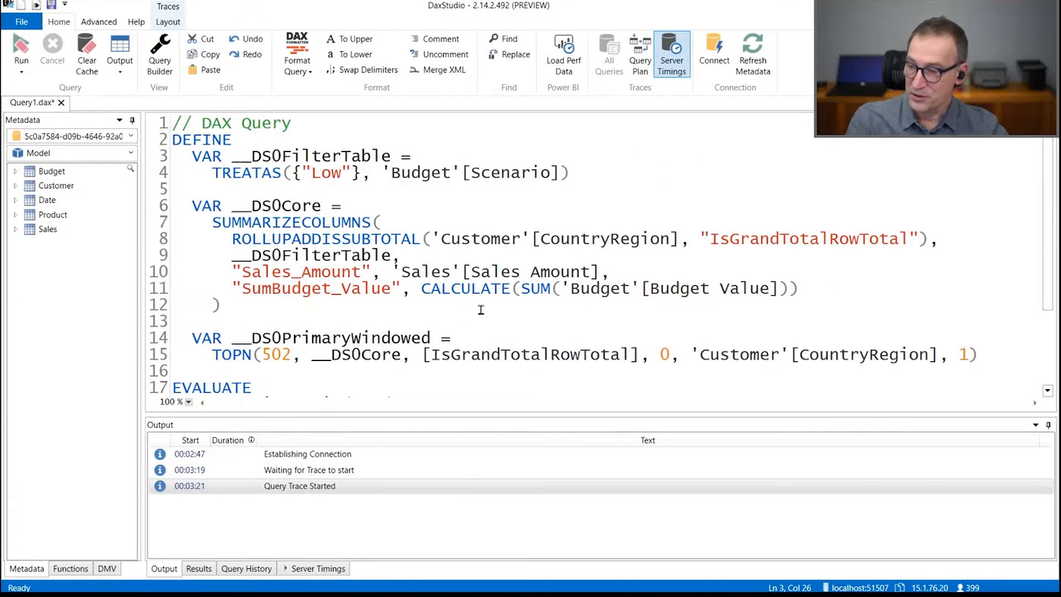
pyautogui.press('F5')
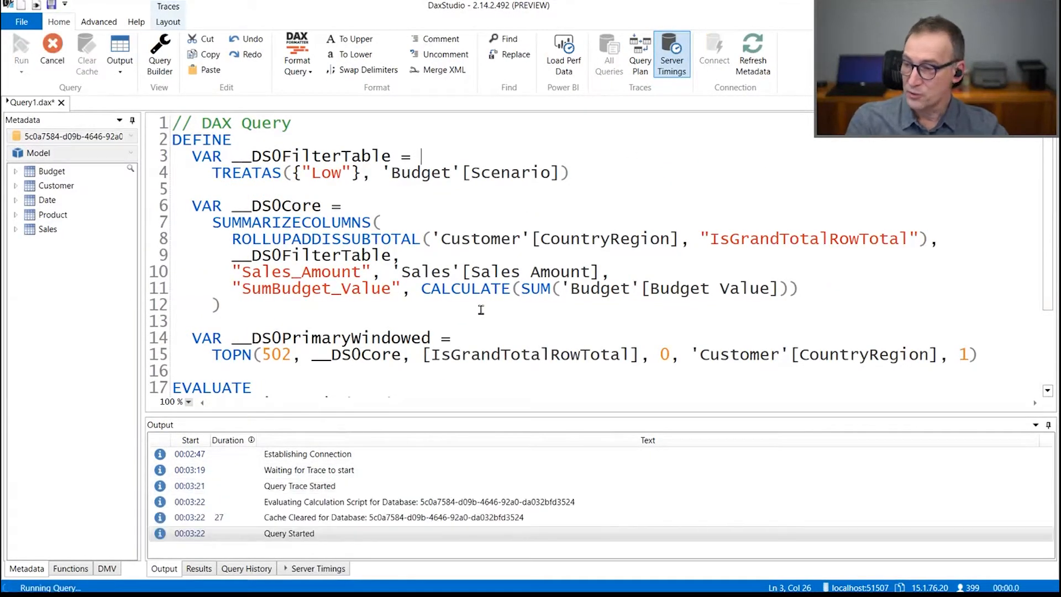
pyautogui.click(318, 575)
pyautogui.moveTo(416, 415); pyautogui.dragTo(420, 257)
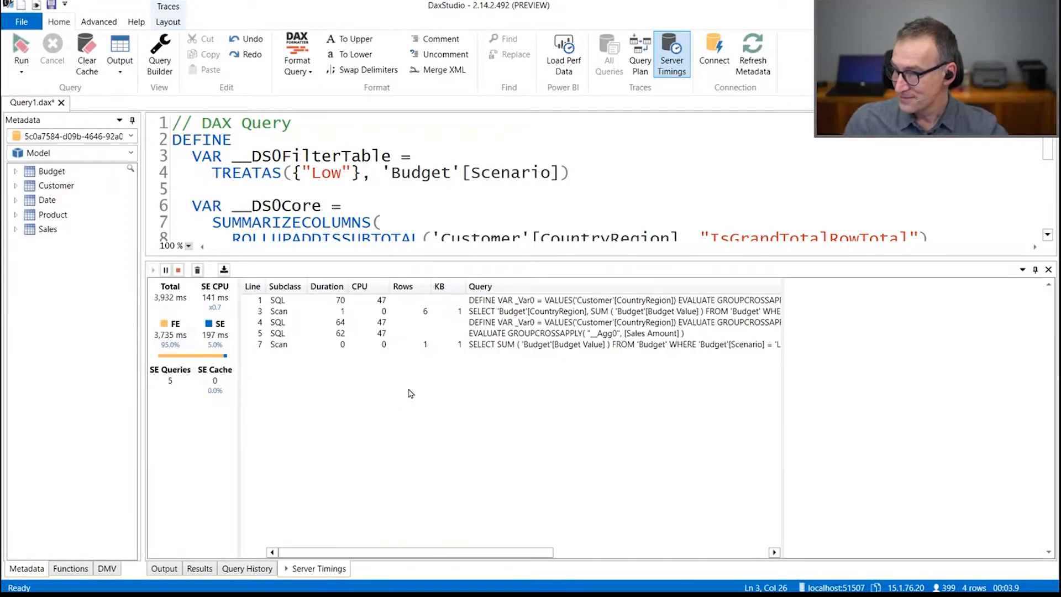
# - Enlarge the server timings text, bring the Query column into view, and inspect the line 3 scan on Budget
pyautogui.keyDown('ctrl'); pyautogui.scroll(3, 509, 365); pyautogui.keyUp('ctrl')
pyautogui.moveTo(464, 546); pyautogui.dragTo(535, 545)
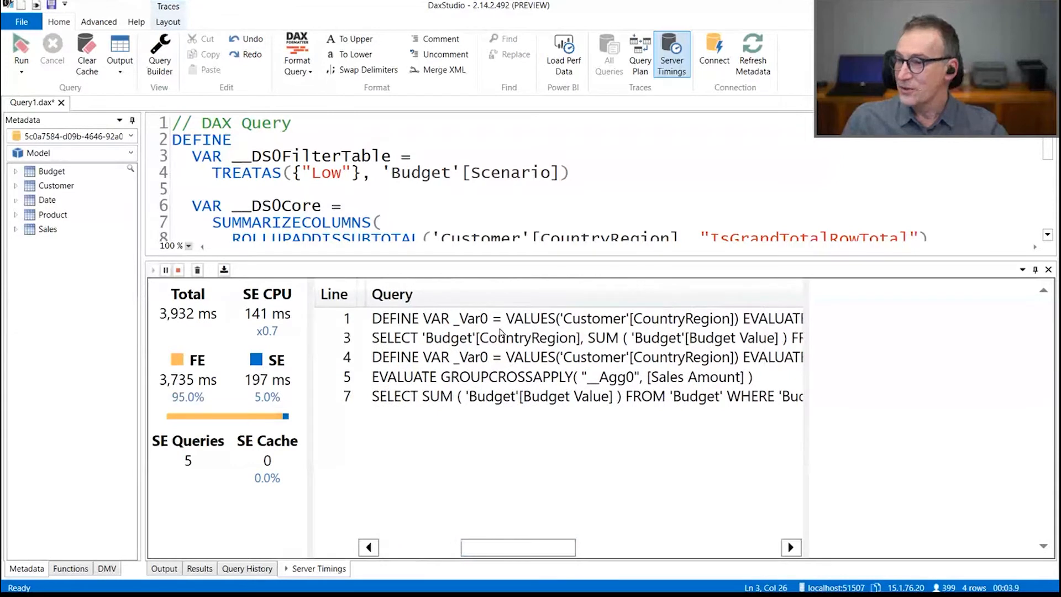
pyautogui.click(502, 333)
pyautogui.moveTo(805, 345); pyautogui.dragTo(803, 345)
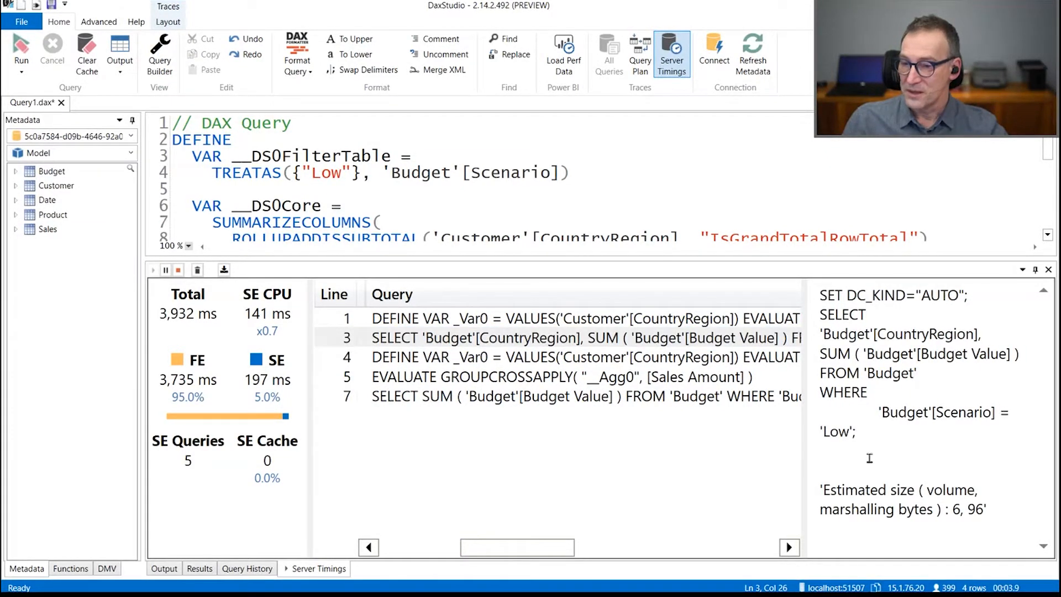
# - Copy the line 4 GROUPCROSSAPPLYTABLE query from the server timings into a new query document
pyautogui.click(531, 360)
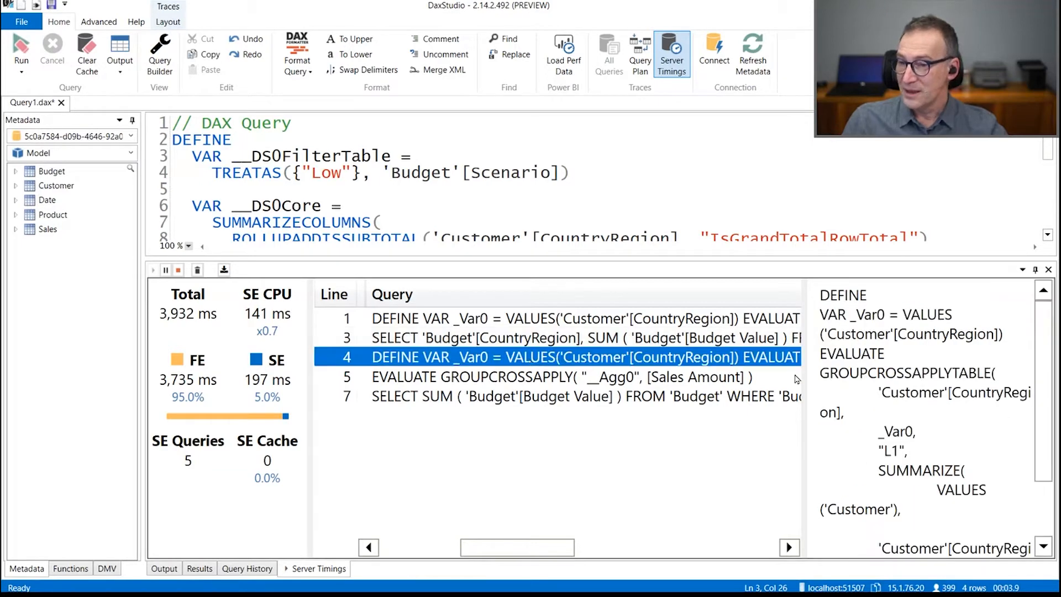
pyautogui.moveTo(1041, 324); pyautogui.dragTo(1022, 342)
pyautogui.click(970, 391)
pyautogui.hotkey('ctrl', 'a')
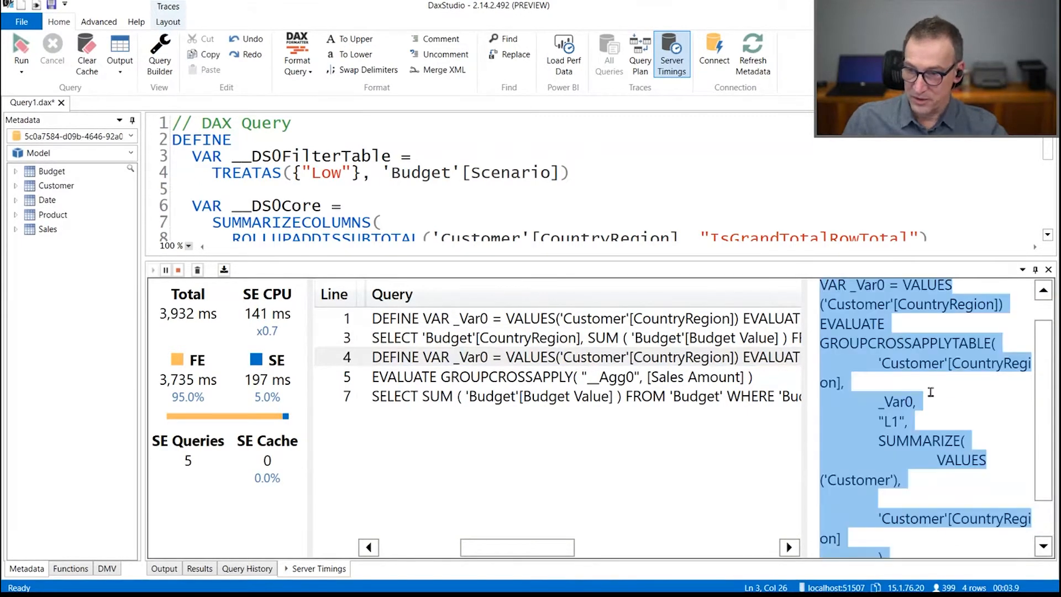
pyautogui.click(480, 173)
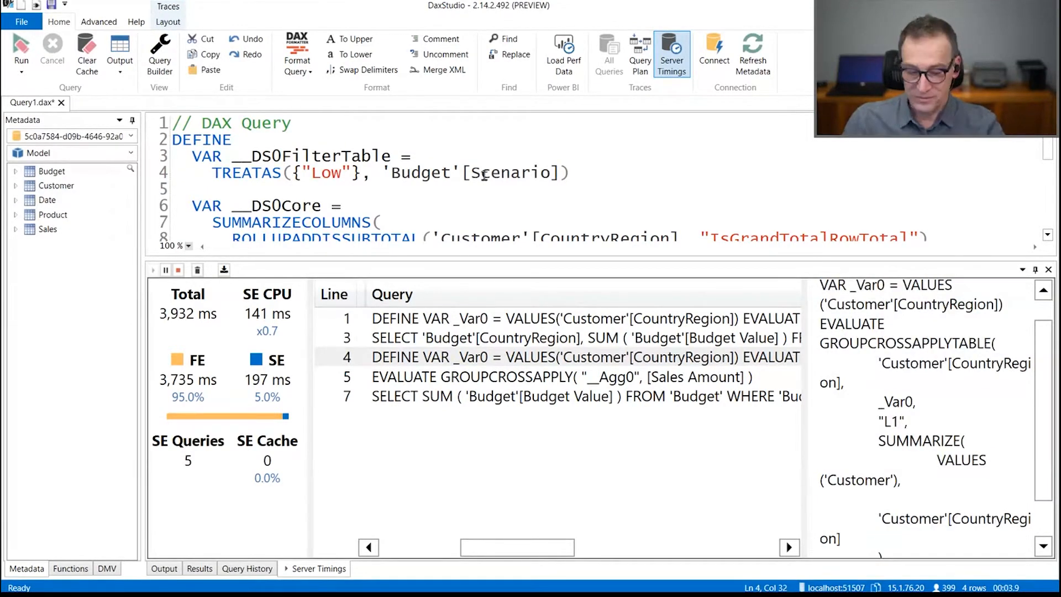
pyautogui.hotkey('ctrl', 'n')
pyautogui.write('DEFINE VAR _Var0 = VALUES(\'Customer\'[CountryRegion]) EVALUATE GROUPCROSSAPPLYTABLE(     \'Customer\'[CountryRegion],     _Var0,     "L1",     SUMMARIZE(         VALUES(\'Customer\'),         \'Customer\'[CountryRegion]     ) )')
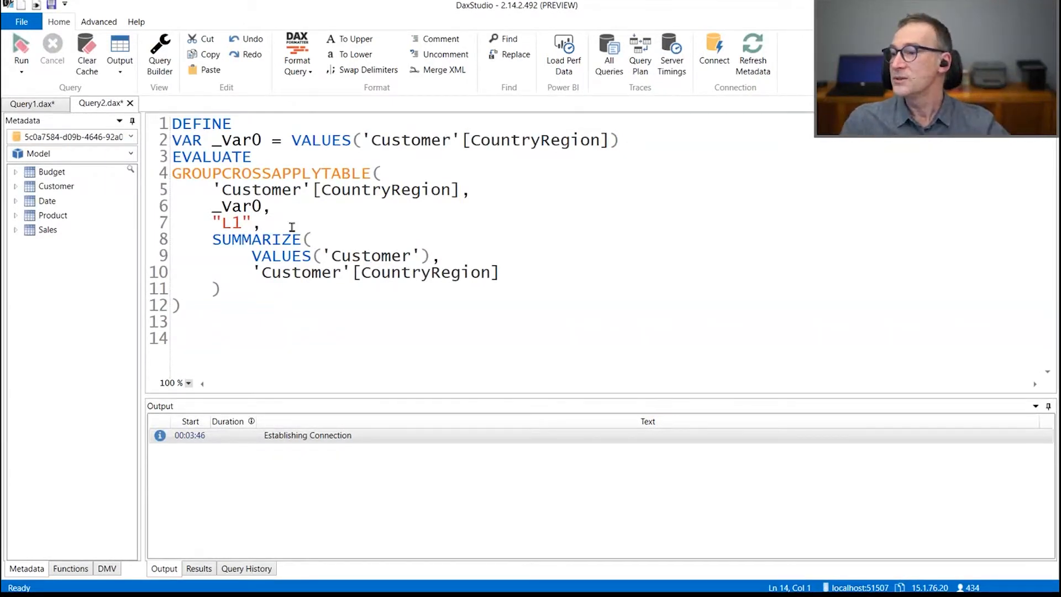
# - Examine the GROUPCROSSAPPLYTABLE query's grouping by CountryRegion and its SUMMARIZE over the Customer table
pyautogui.moveTo(312, 189); pyautogui.dragTo(471, 191)
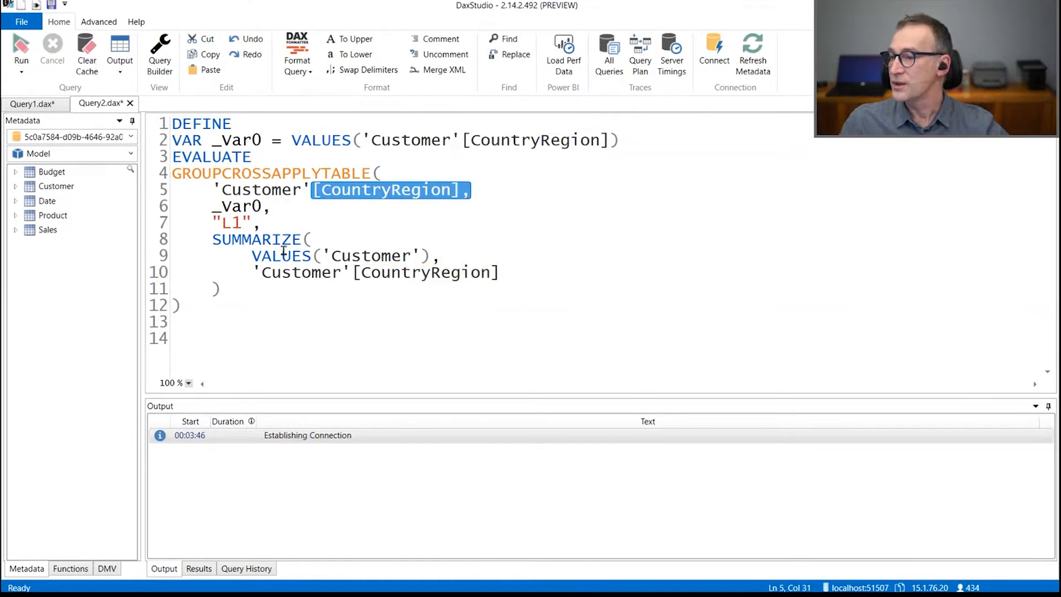
pyautogui.doubleClick(365, 256)
pyautogui.click(426, 255)
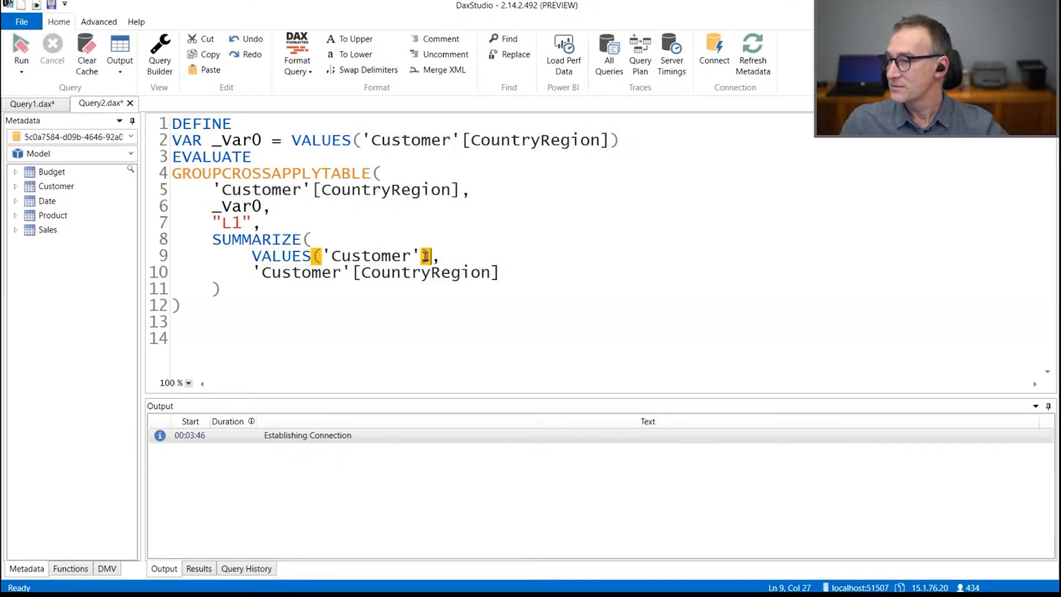
pyautogui.click(368, 270)
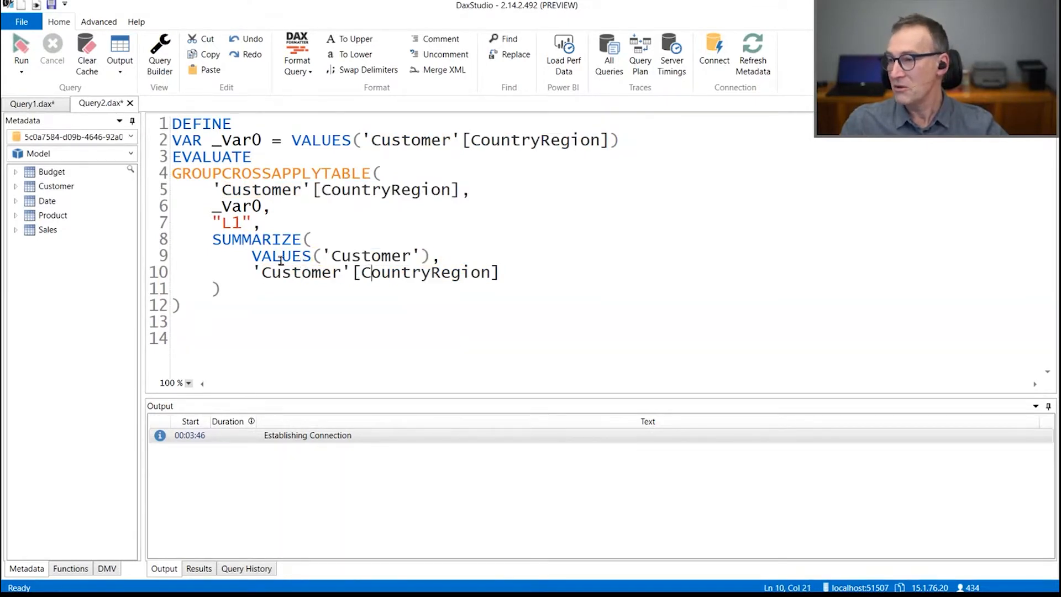
pyautogui.doubleClick(387, 272)
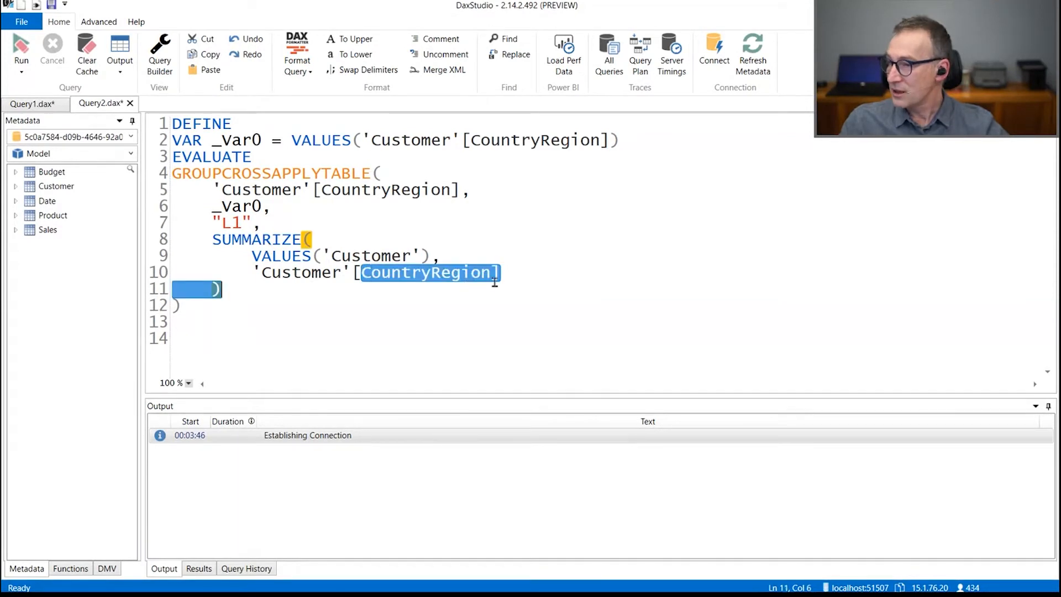
pyautogui.doubleClick(365, 257)
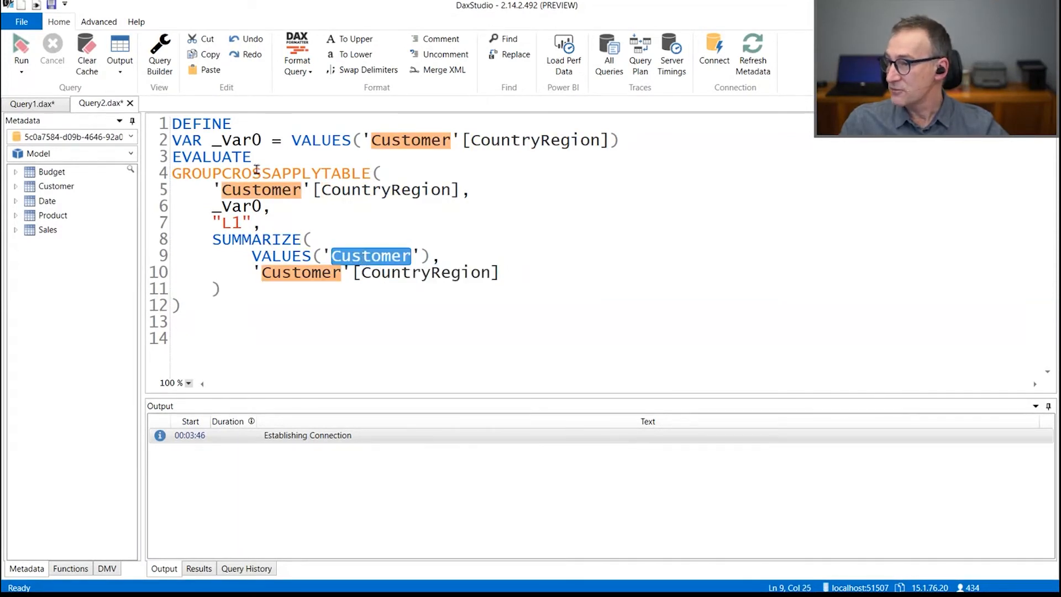
pyautogui.moveTo(222, 173); pyautogui.dragTo(250, 221)
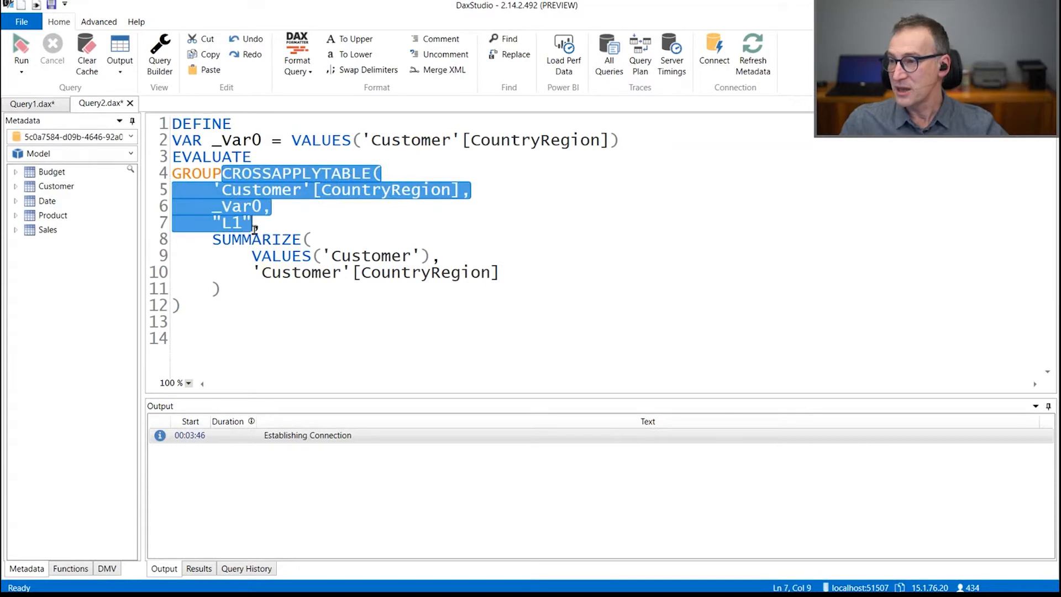
pyautogui.click(294, 287)
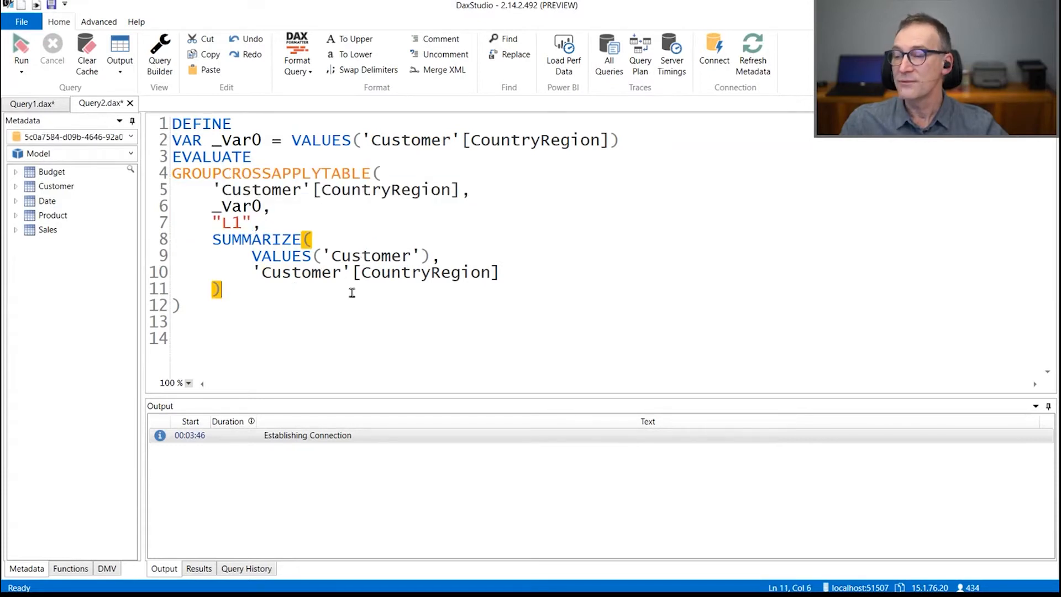
# - Return to Query1's server timings and inspect the line 5 Sales Amount query and the line 7 Budget Value scan
pyautogui.click(32, 104)
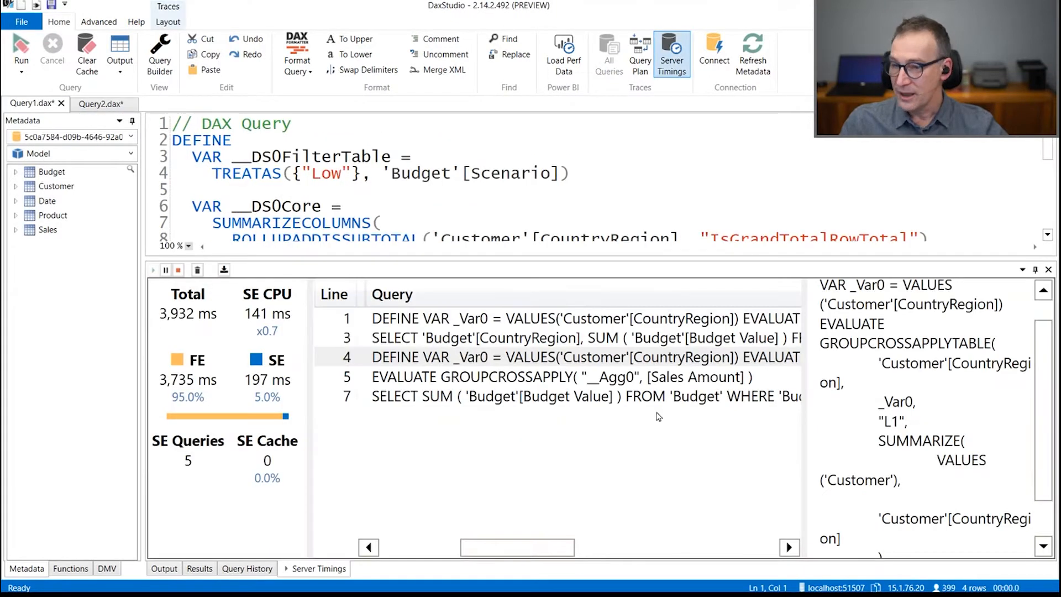
pyautogui.click(548, 377)
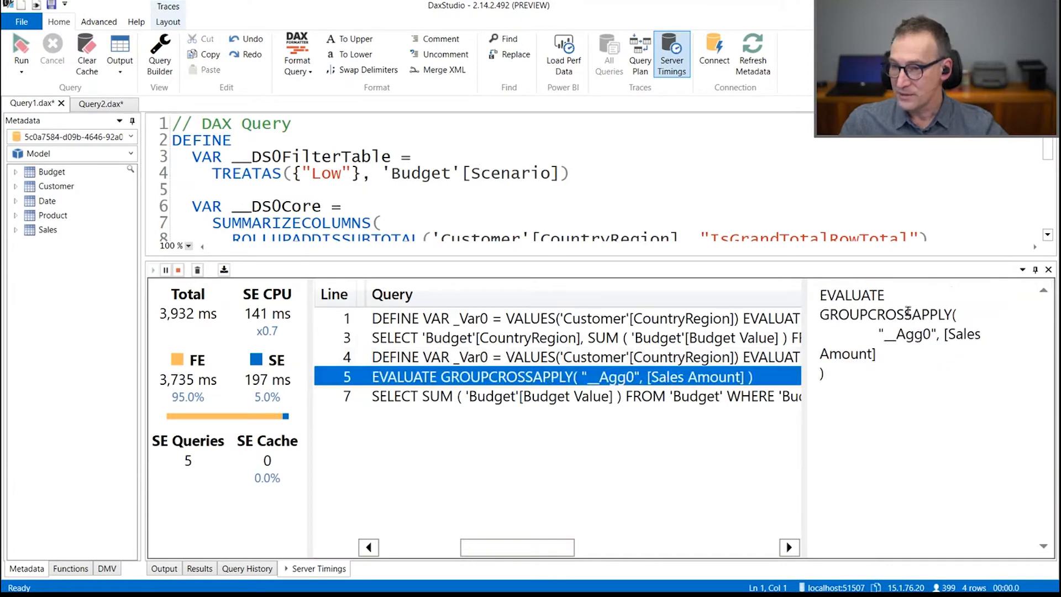
pyautogui.click(621, 398)
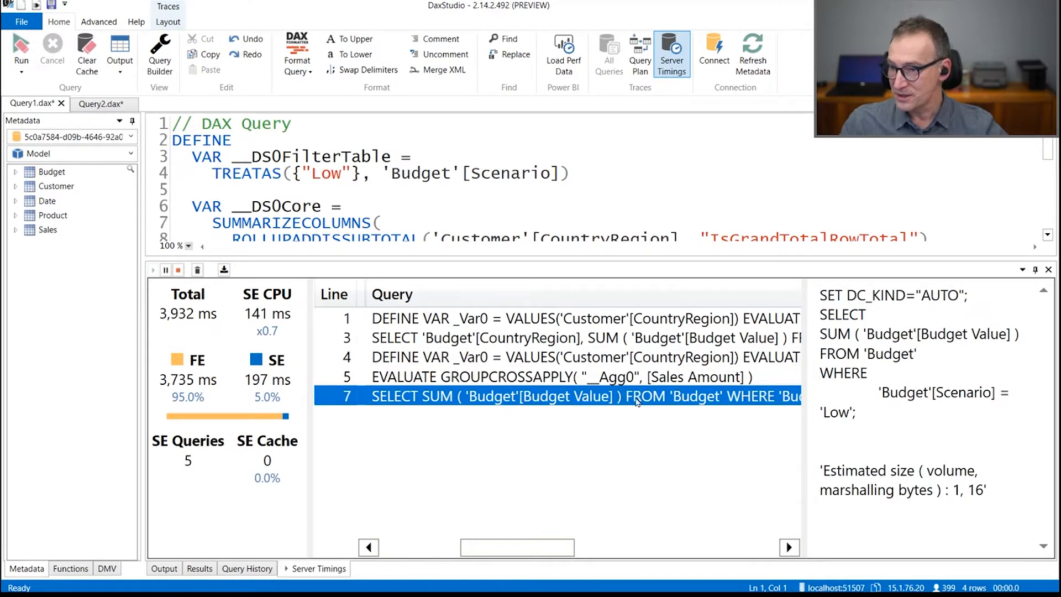
# - Replace the Query2 text with the line 1 GROUPCROSSAPPLY query from the server timings and examine its Customer and Sales Amount references
pyautogui.click(598, 326)
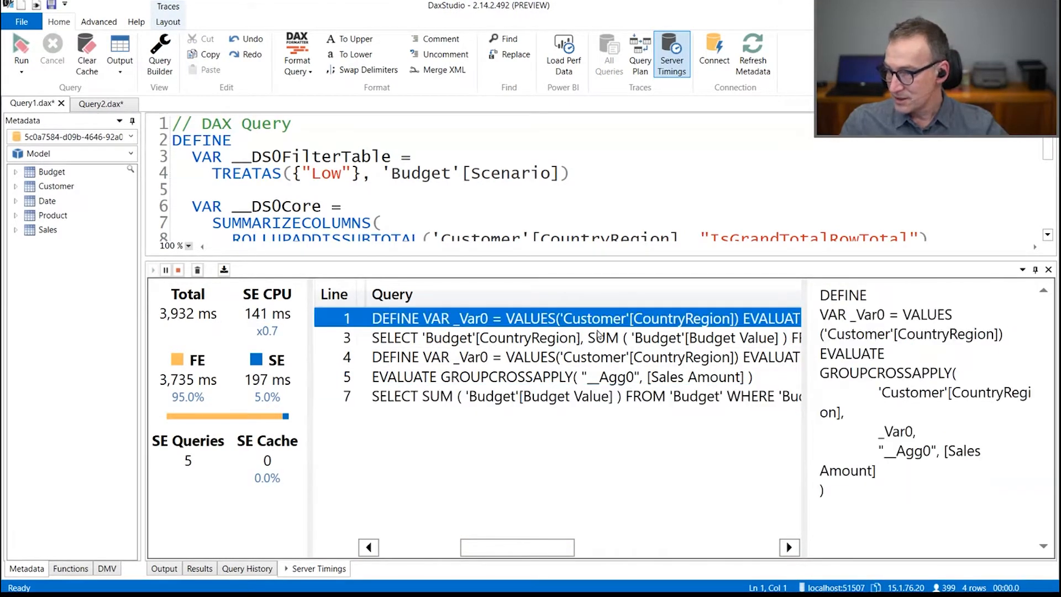
pyautogui.moveTo(901, 491); pyautogui.dragTo(807, 291)
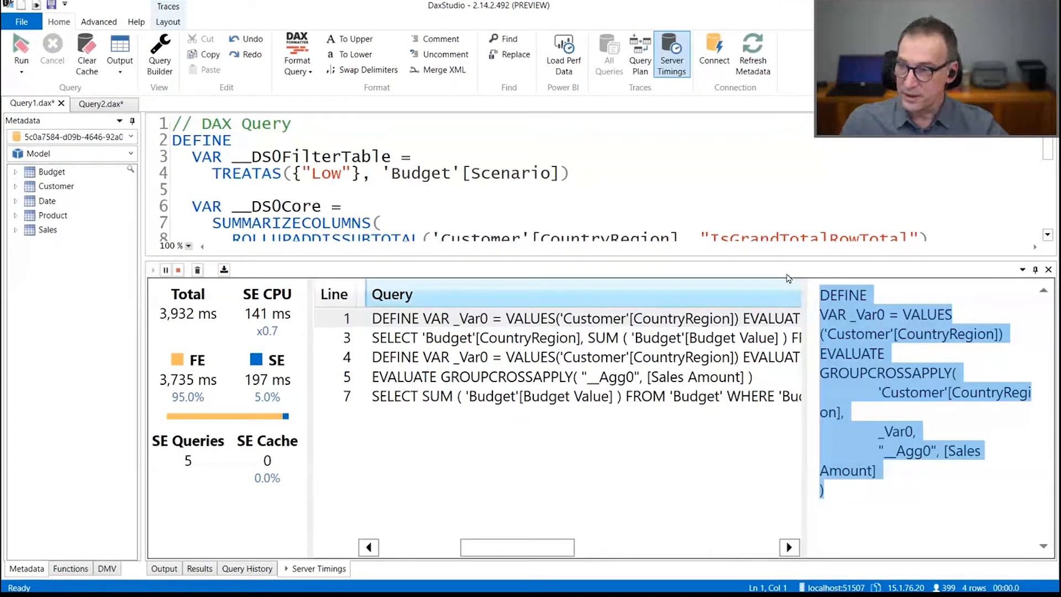
pyautogui.click(87, 101)
pyautogui.hotkey('ctrl', 'a')
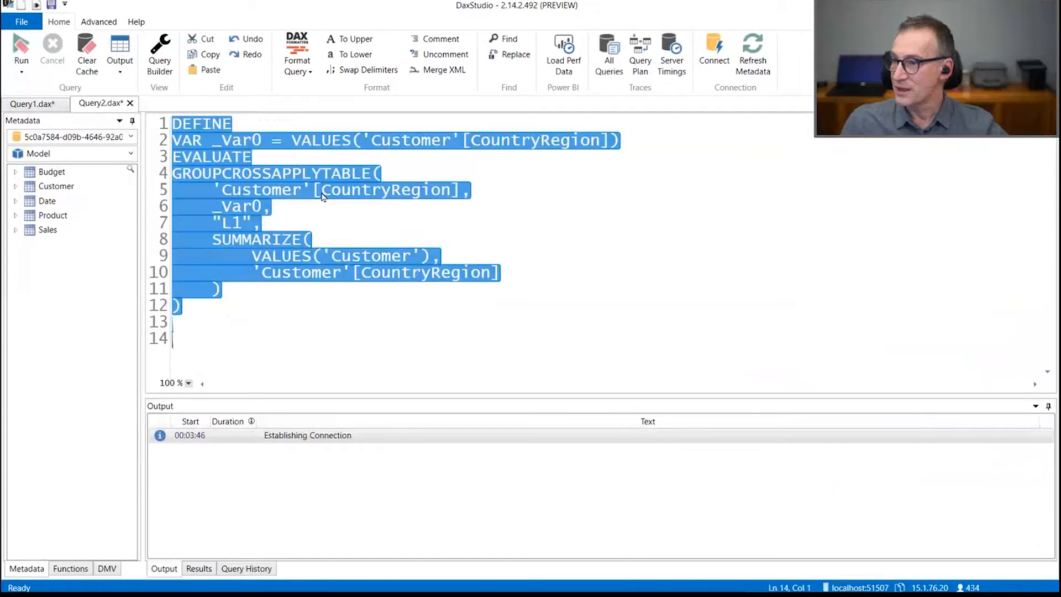
pyautogui.write('DEFINE VAR _Var0 = VALUES(\'Customer\'[CountryRegion]) EVALUATE GROUPCROSSAPPLY(     \'Customer\'[CountryRegion],     _Var0,     "__Agg0", [Sales Amount] )')
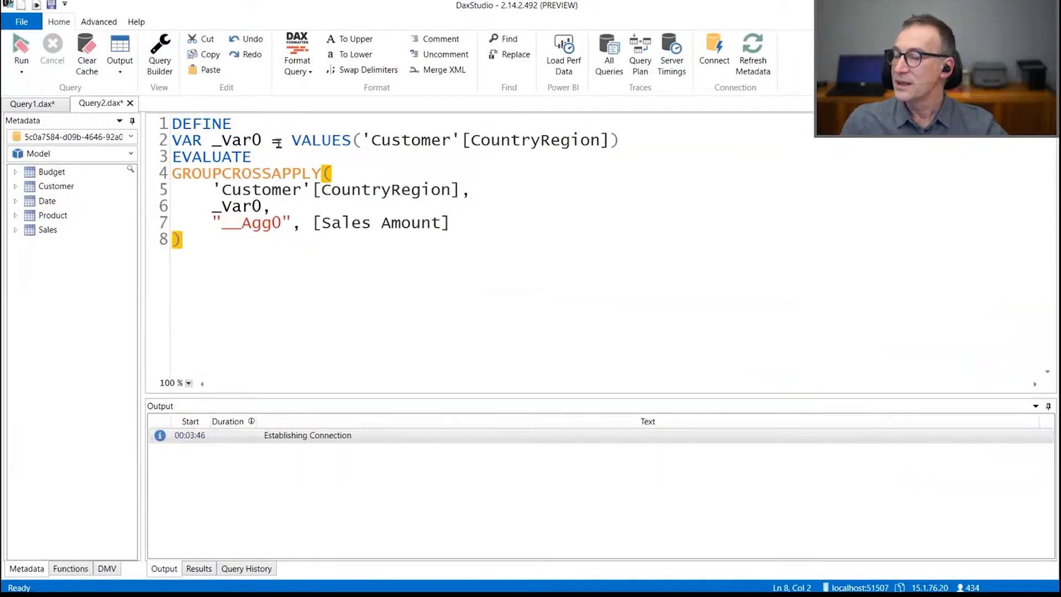
pyautogui.moveTo(370, 142); pyautogui.dragTo(470, 145)
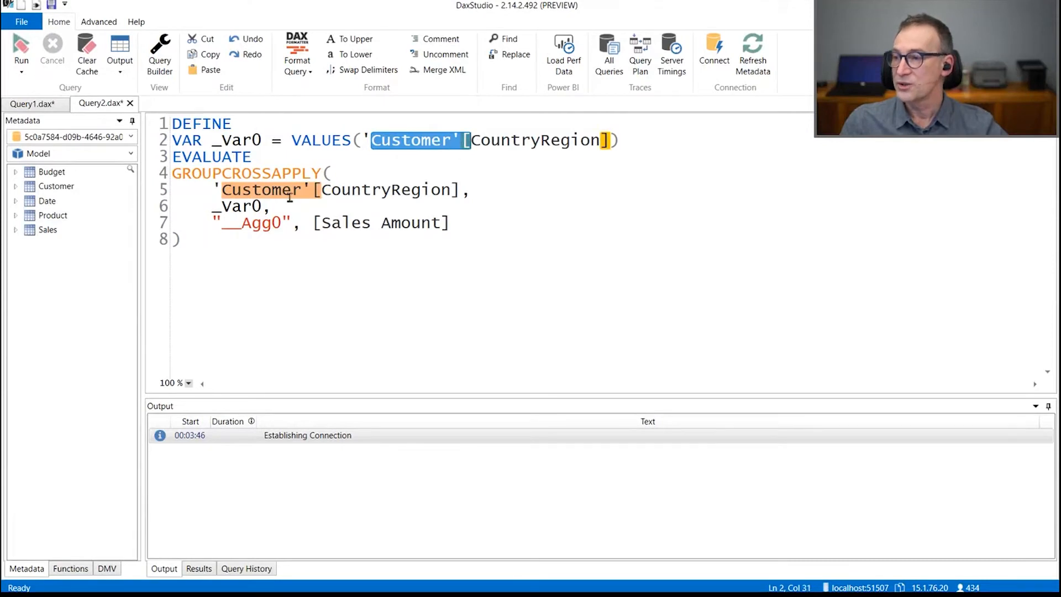
pyautogui.moveTo(322, 223); pyautogui.dragTo(437, 224)
pyautogui.click(481, 224)
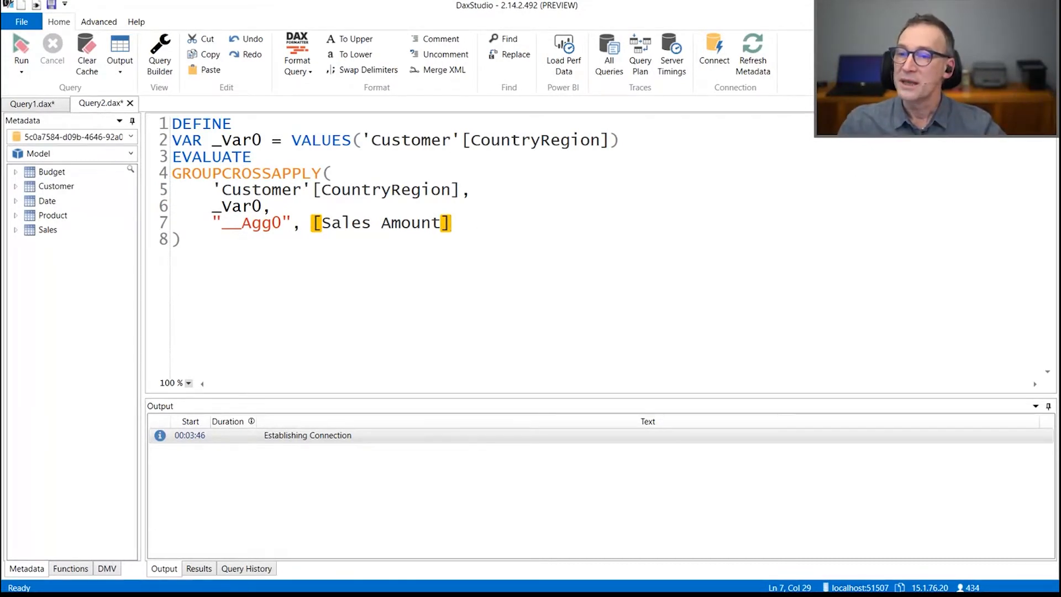
# - Switch back to the Power BI Desktop report and select the Scenario slicer beside the matrix
pyautogui.hotkey('alt', 'Tab')
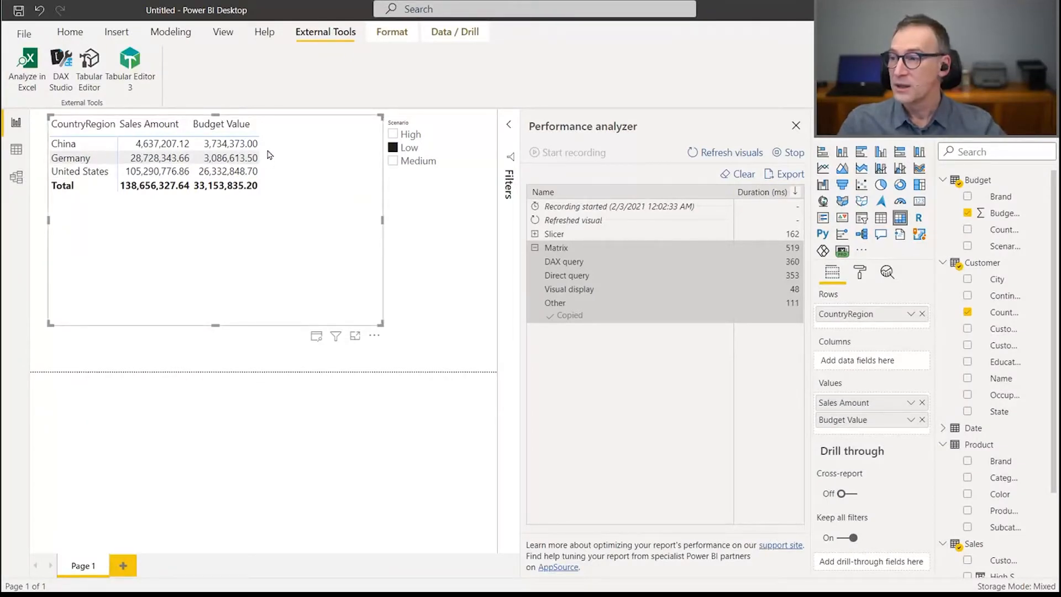
pyautogui.click(308, 236)
pyautogui.click(407, 248)
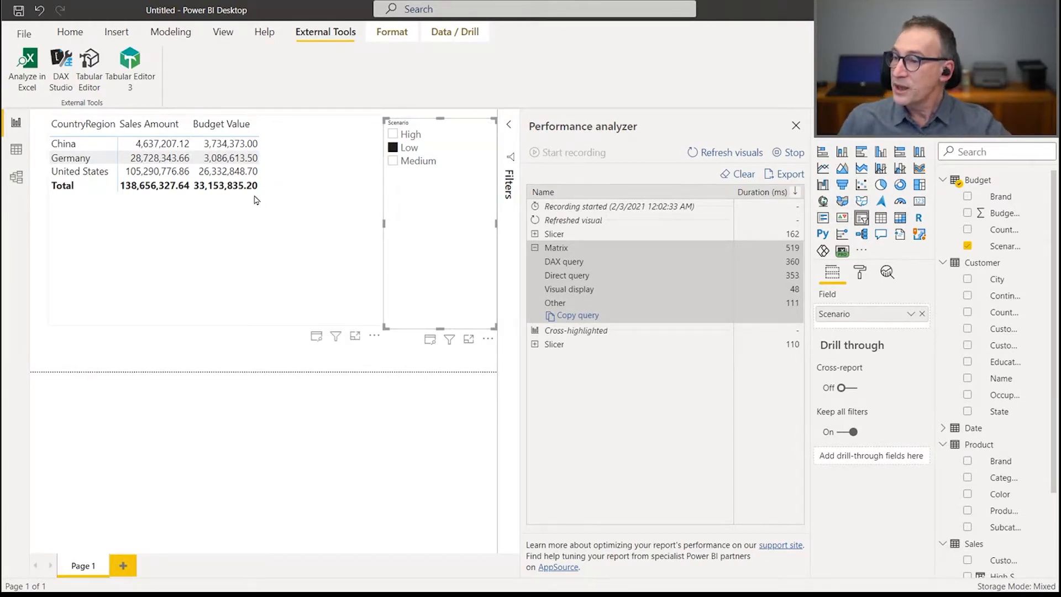
# - Duplicate the report page that holds the CountryRegion matrix and the Scenario slicer
pyautogui.click(299, 194)
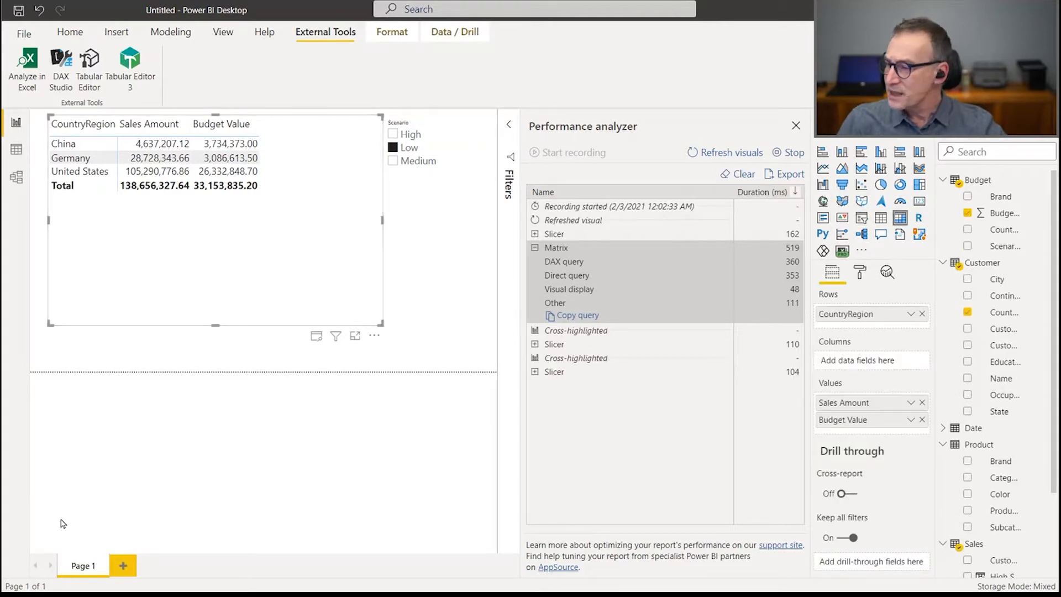
pyautogui.click(422, 220)
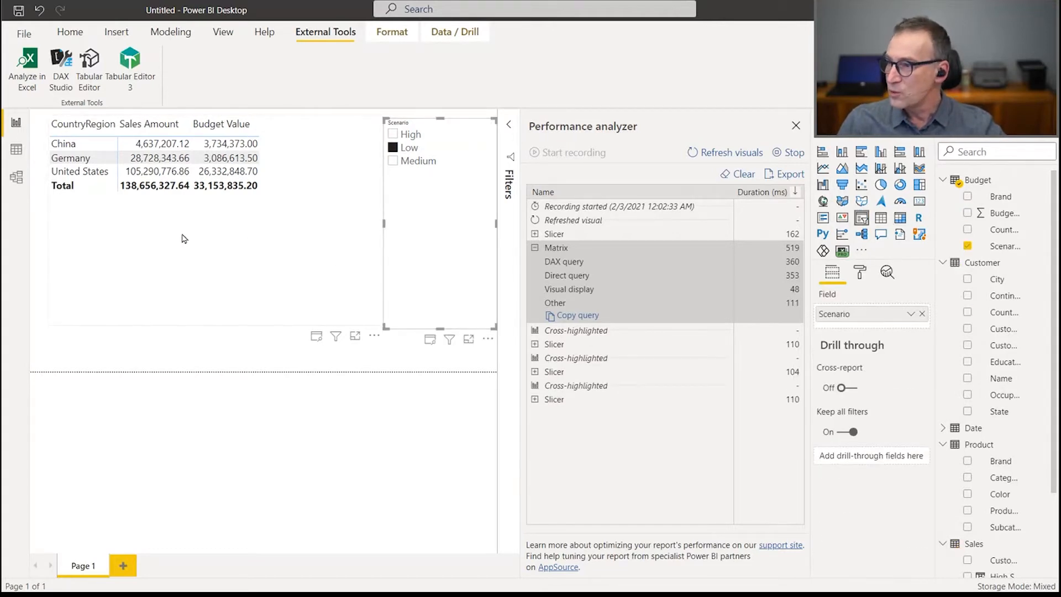
pyautogui.click(263, 258)
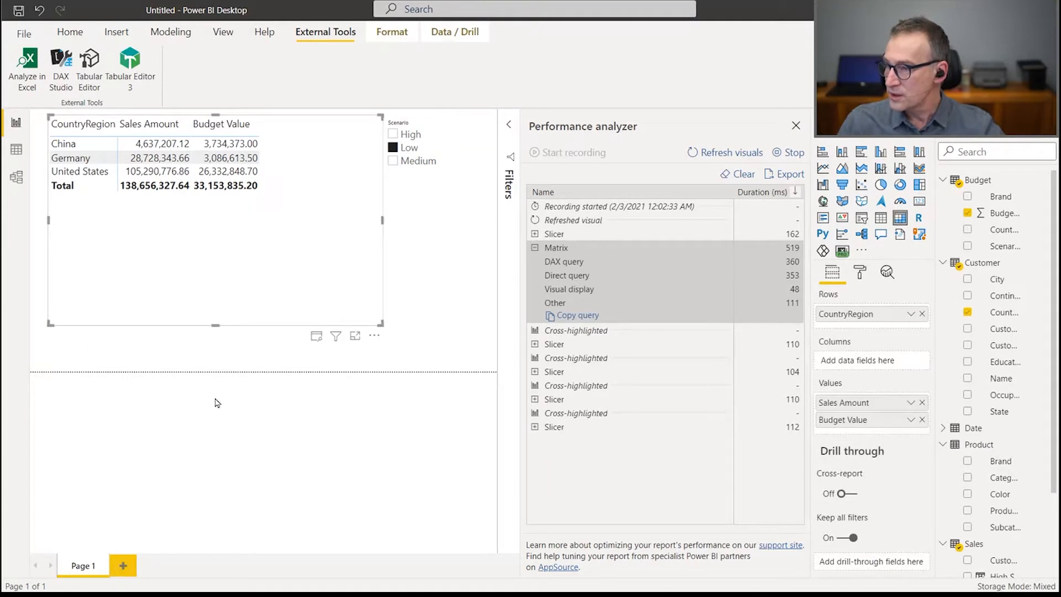
pyautogui.rightClick(89, 569)
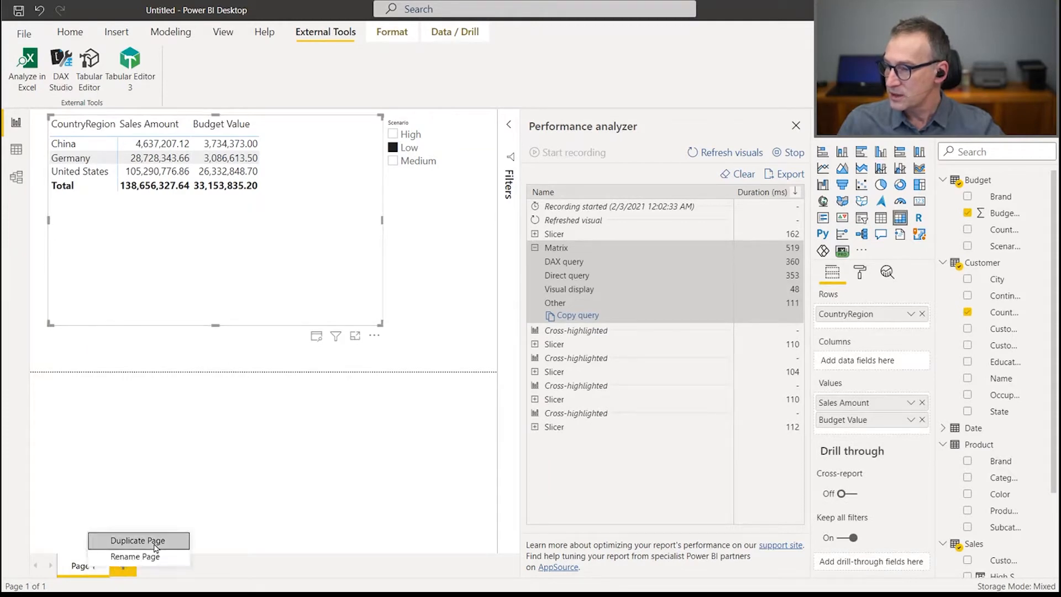
pyautogui.click(154, 547)
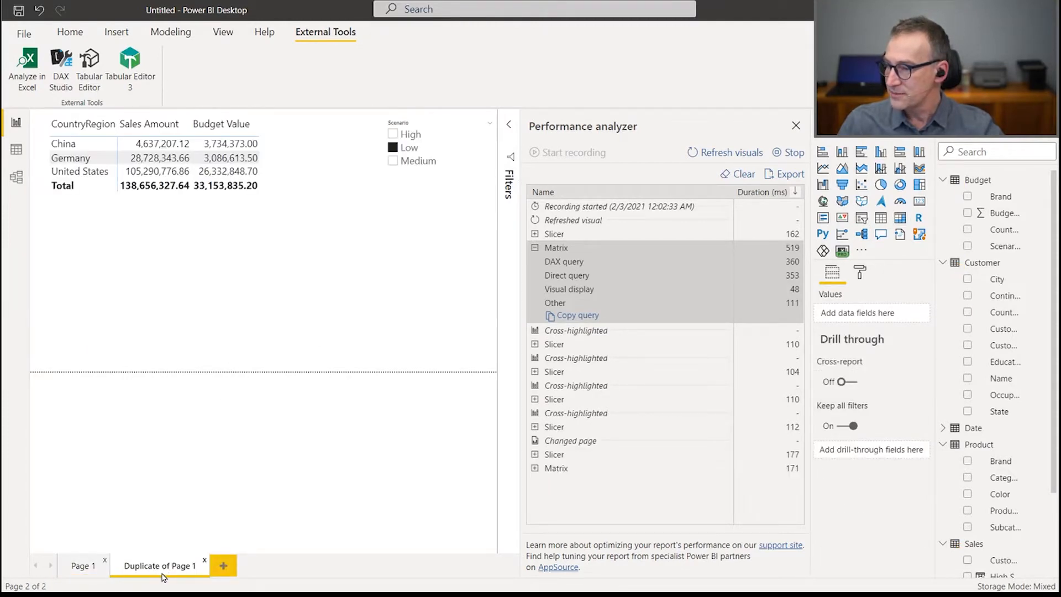
# - In the duplicated page's matrix, remove Budget Value and replace CountryRegion with the Sales table's High Sale column on the rows
pyautogui.click(209, 234)
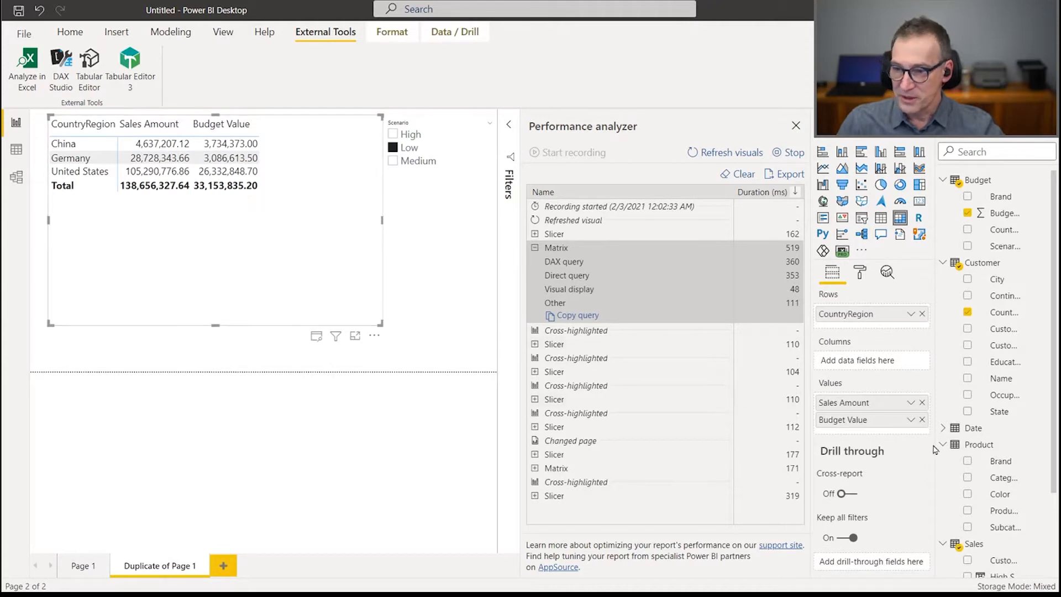
pyautogui.click(921, 420)
pyautogui.click(910, 314)
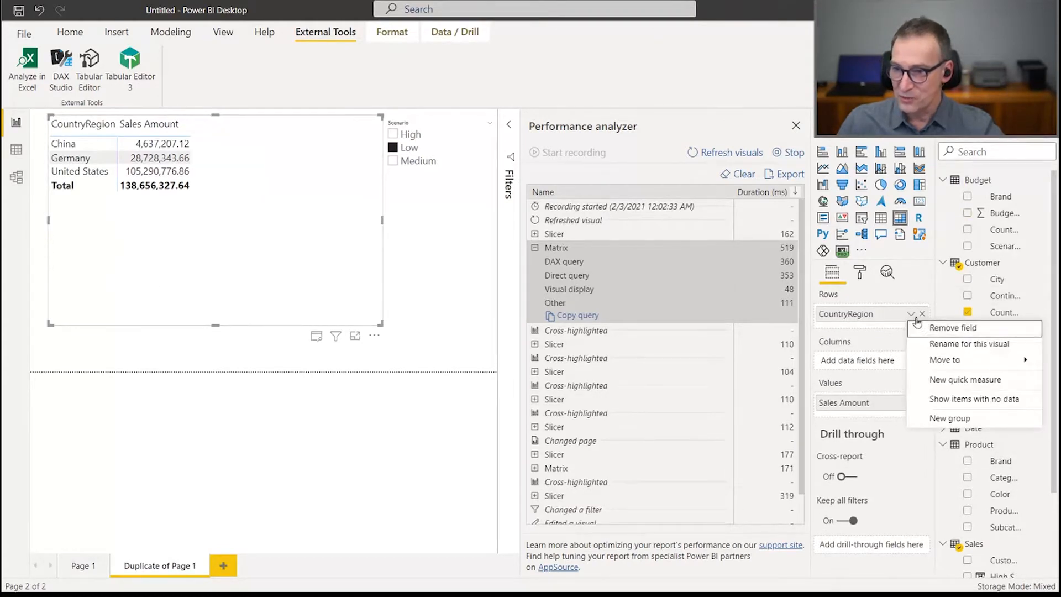
pyautogui.scroll(-2, 1004, 511)
pyautogui.moveTo(1010, 477); pyautogui.dragTo(873, 369)
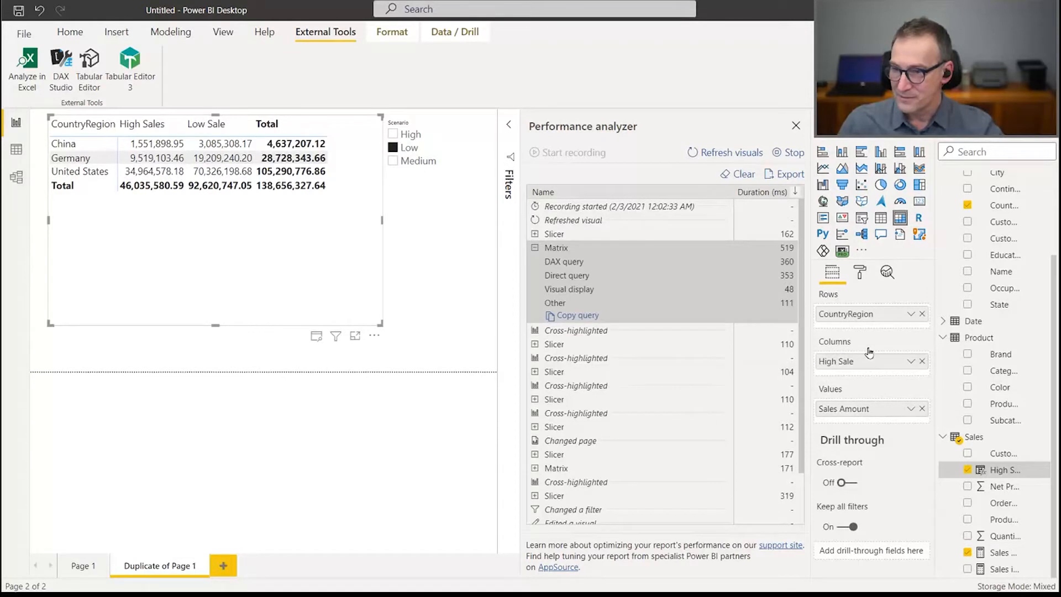
pyautogui.moveTo(859, 361); pyautogui.dragTo(882, 313)
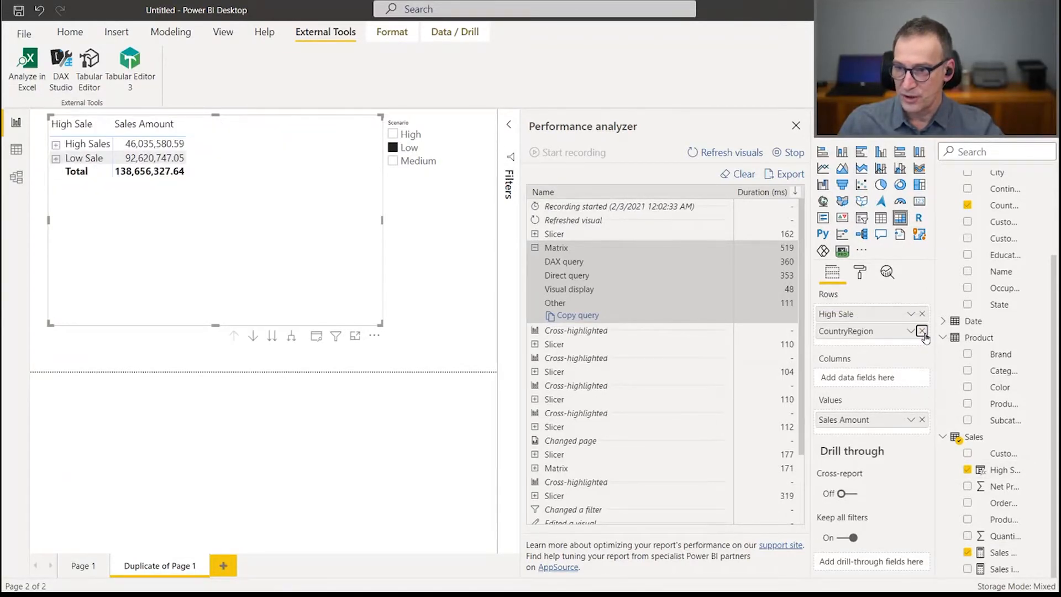
pyautogui.click(922, 331)
# - Refresh the visuals in the Performance analyzer and copy the query of the newest Matrix entry
pyautogui.click(727, 156)
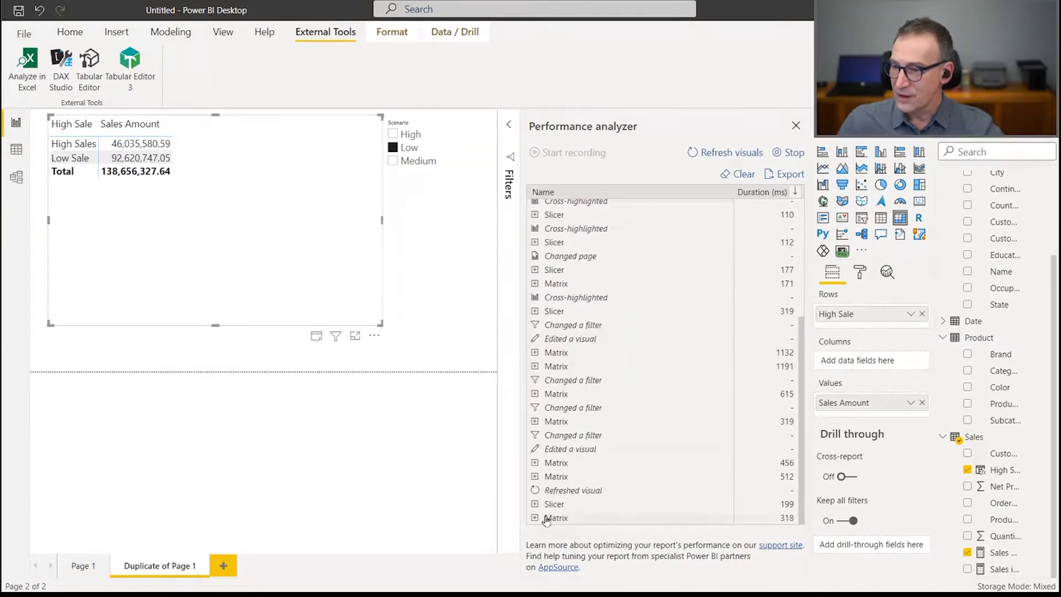
pyautogui.click(624, 518)
pyautogui.click(578, 515)
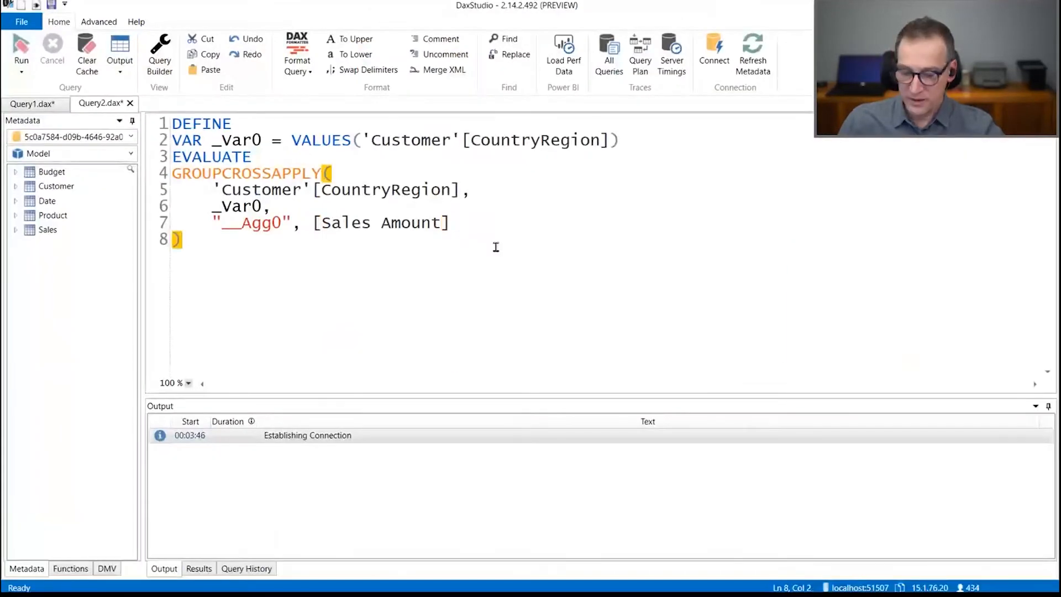
# - Switch to DAX Studio, replace the Query2 text with the copied High Sale matrix query, run it and show its results
pyautogui.hotkey('ctrl', 'a')
pyautogui.hotkey('ctrl', 'v')
pyautogui.scroll(3, 417, 319)
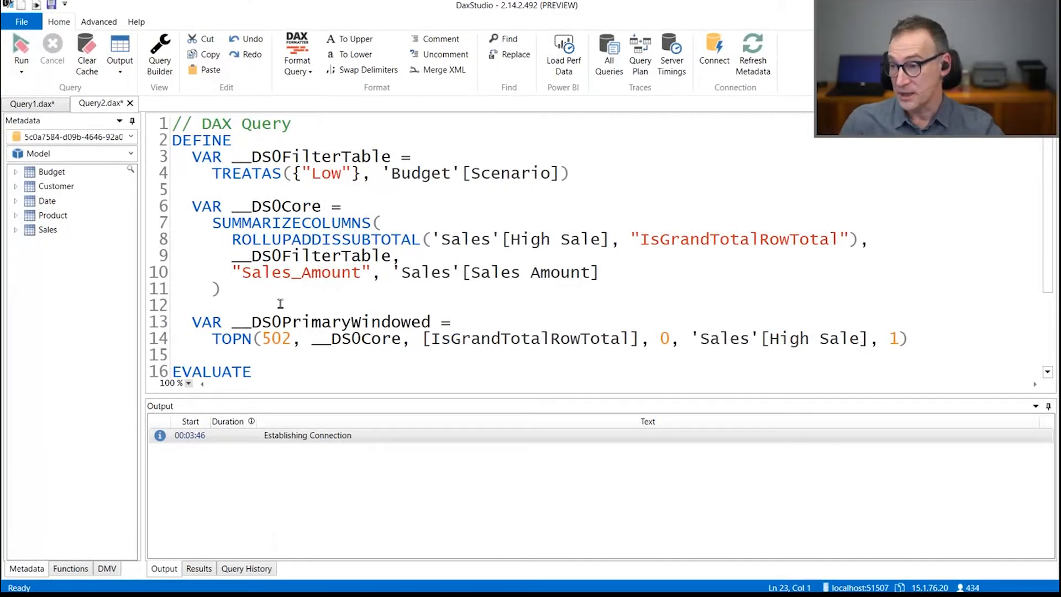
pyautogui.scroll(-2, 280, 304)
pyautogui.scroll(2, 308, 278)
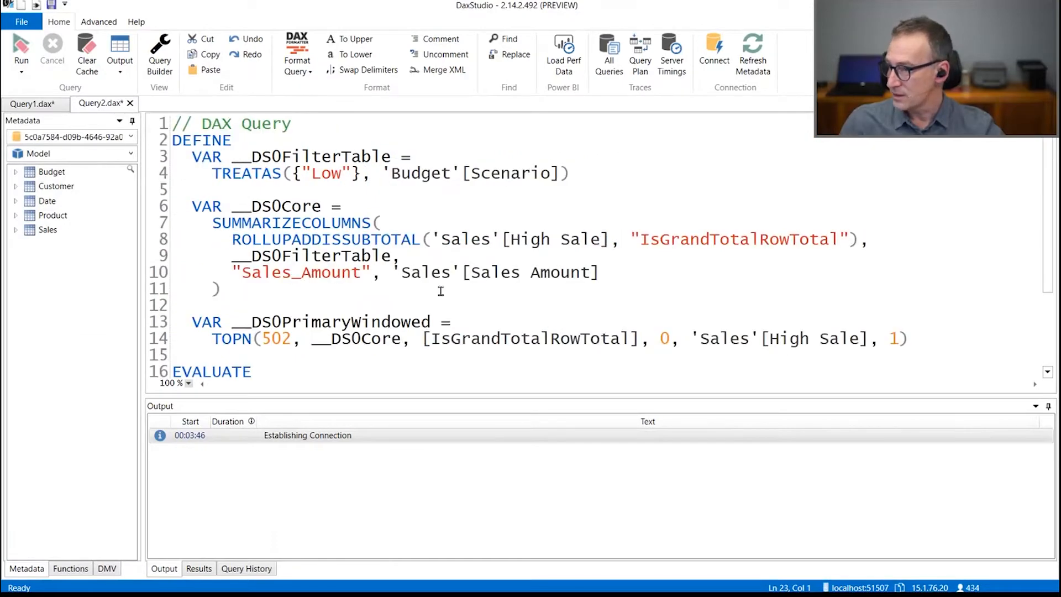
pyautogui.scroll(-2, 410, 311)
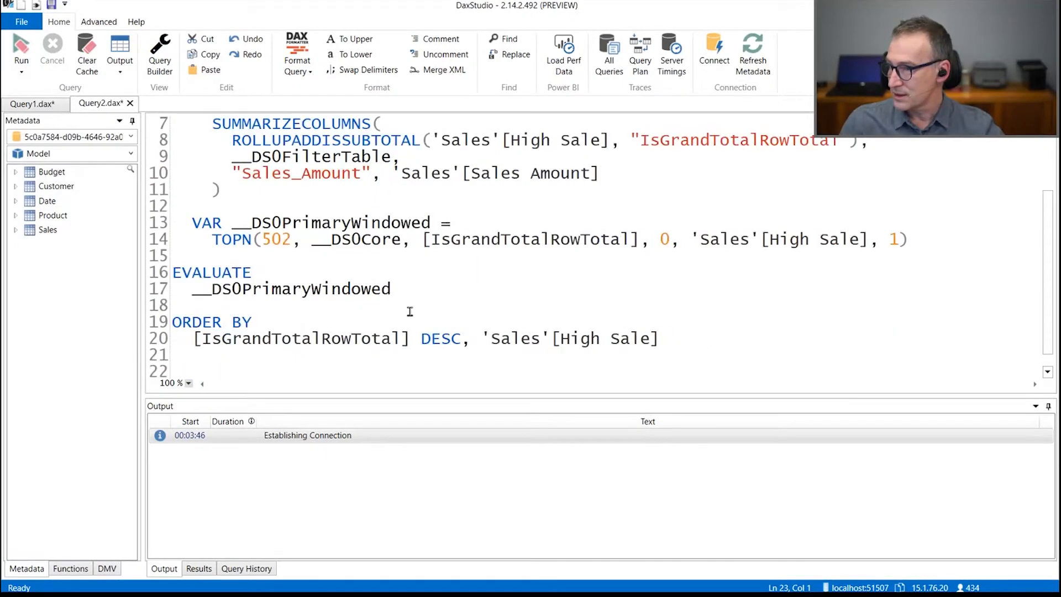
pyautogui.scroll(1, 398, 257)
pyautogui.click(420, 310)
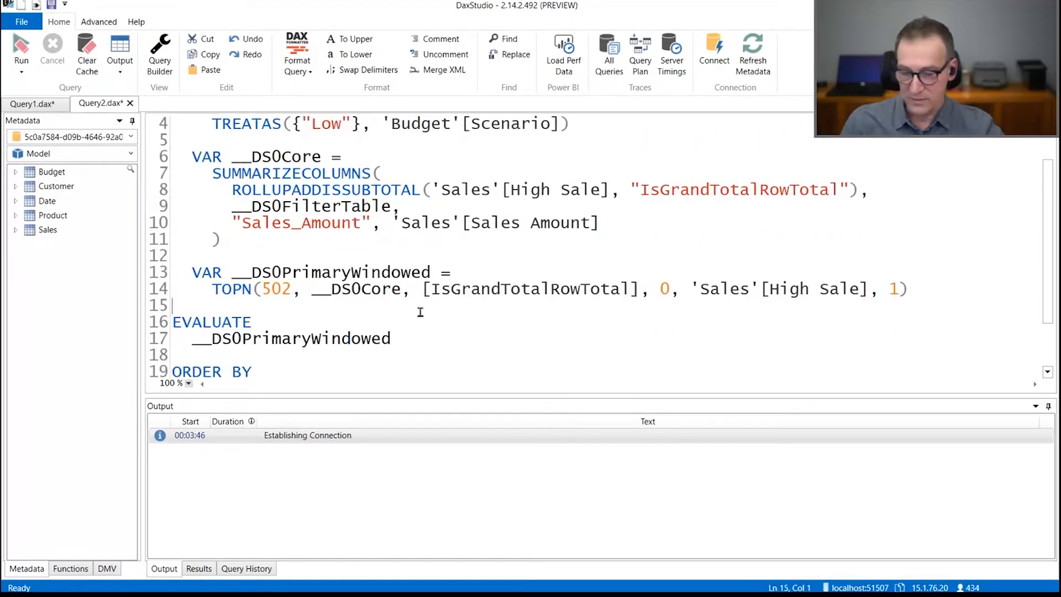
pyautogui.press('F5')
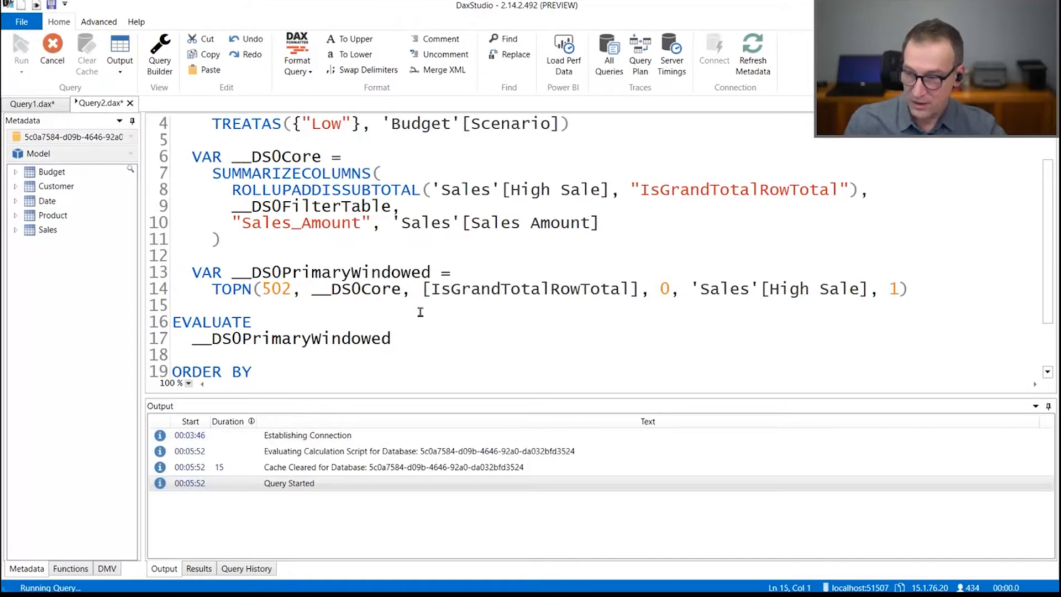
pyautogui.click(196, 570)
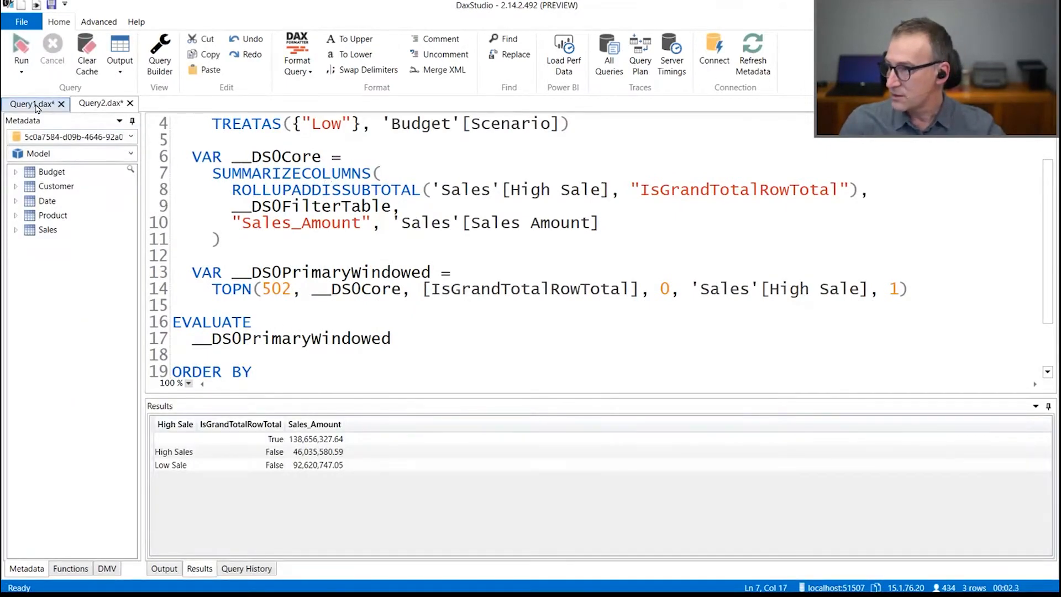
# - Replace the Query1 text with the High Sale matrix query and run it with server timings enabled
pyautogui.click(31, 103)
pyautogui.click(283, 224)
pyautogui.hotkey('ctrl', 'a')
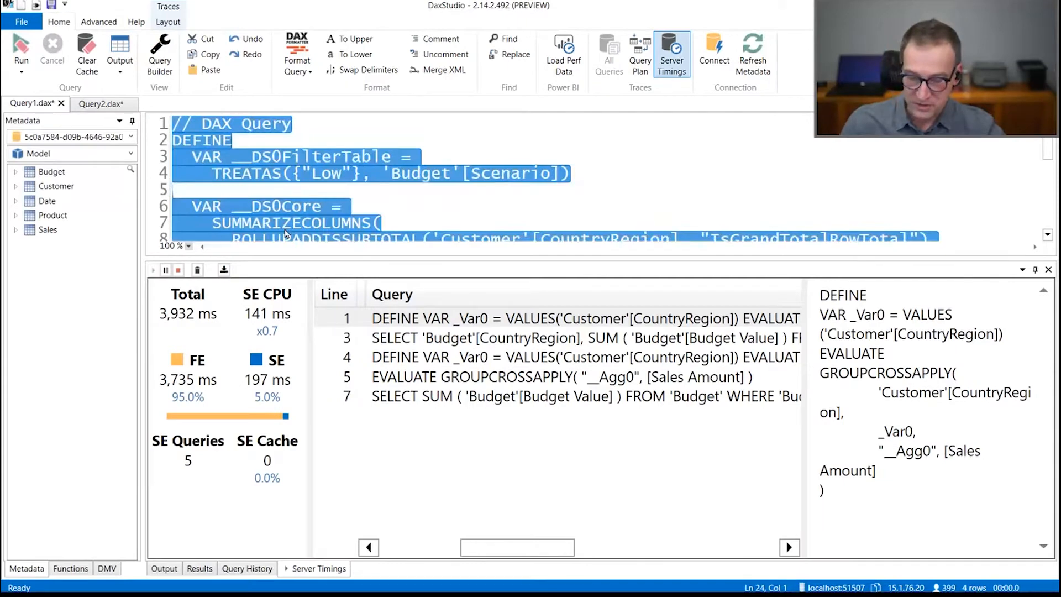
pyautogui.hotkey('ctrl', 'End')
pyautogui.press('F5')
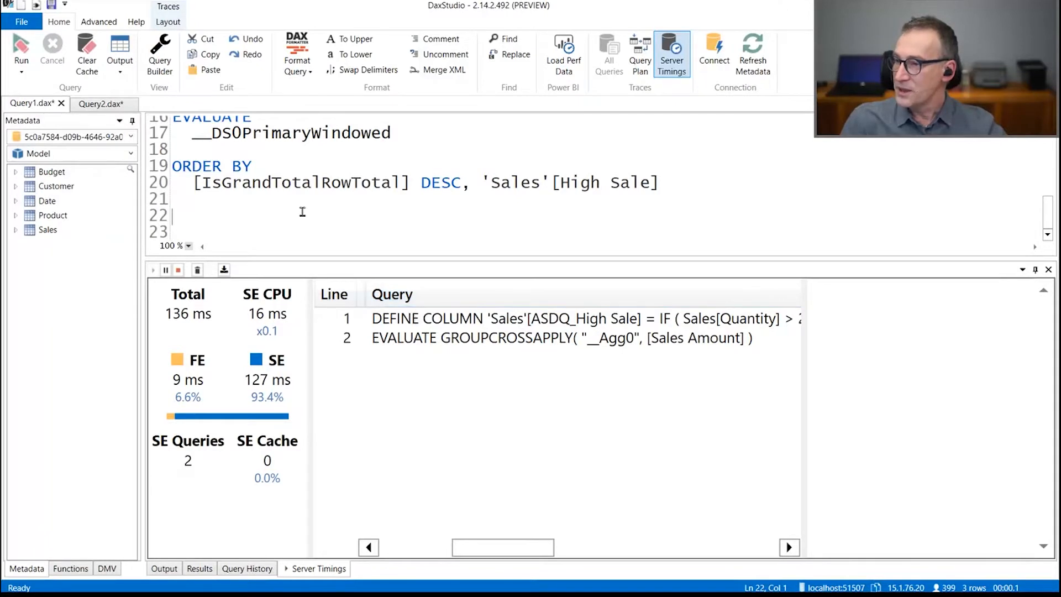
# - Inspect the High Sale column and Sales Amount measure references inside Query1's SUMMARIZECOLUMNS
pyautogui.scroll(5, 302, 212)
pyautogui.scroll(-1, 302, 211)
pyautogui.moveTo(441, 184); pyautogui.dragTo(599, 189)
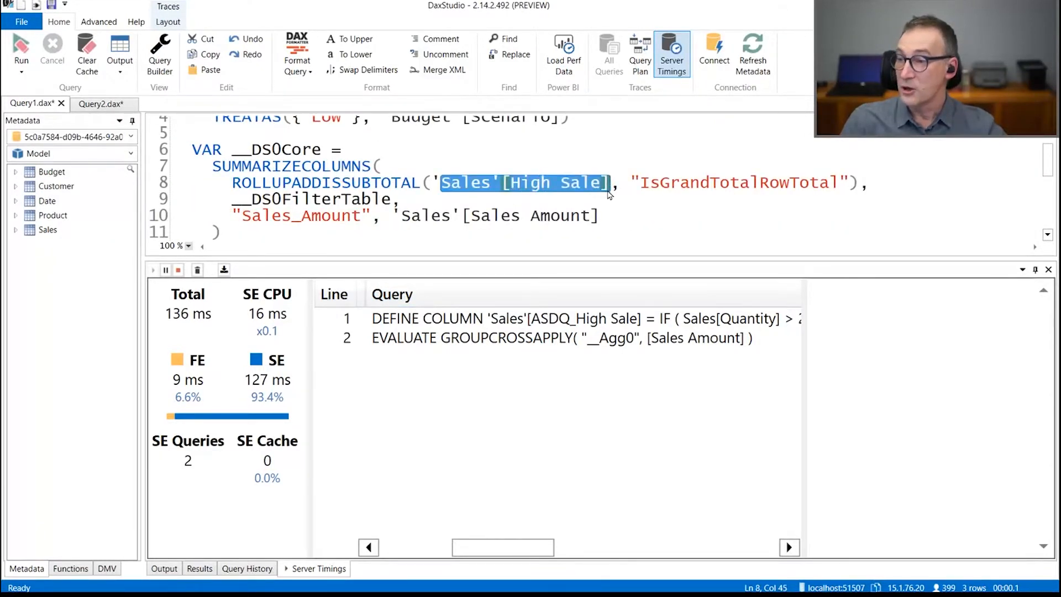
pyautogui.click(598, 215)
# - Replace the Query2 text with the line 1 DEFINE COLUMN query from Query1's server timings
pyautogui.click(507, 321)
pyautogui.click(882, 371)
pyautogui.hotkey('ctrl', 'a')
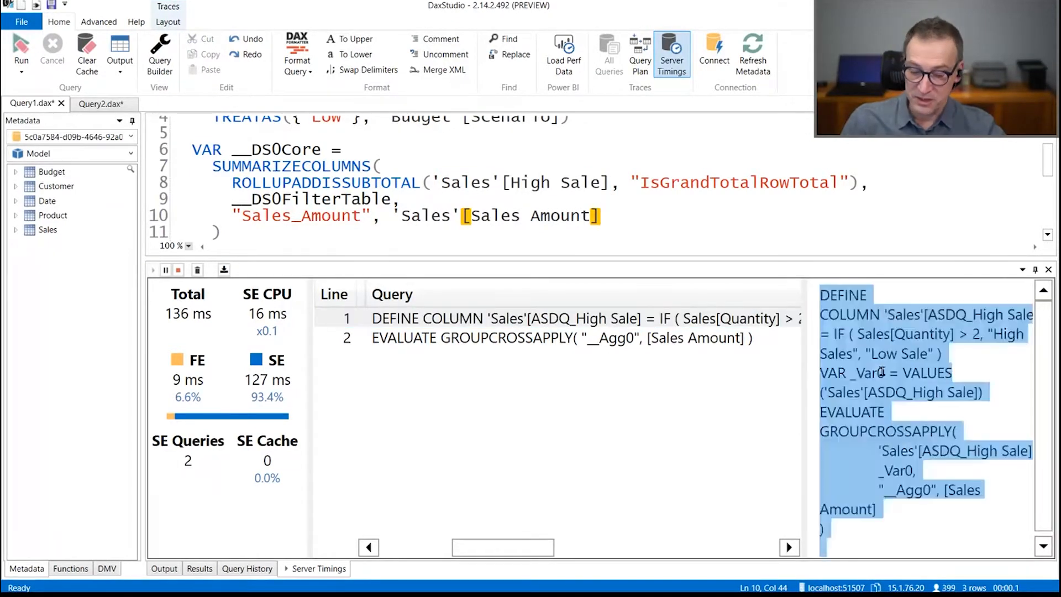
pyautogui.click(101, 105)
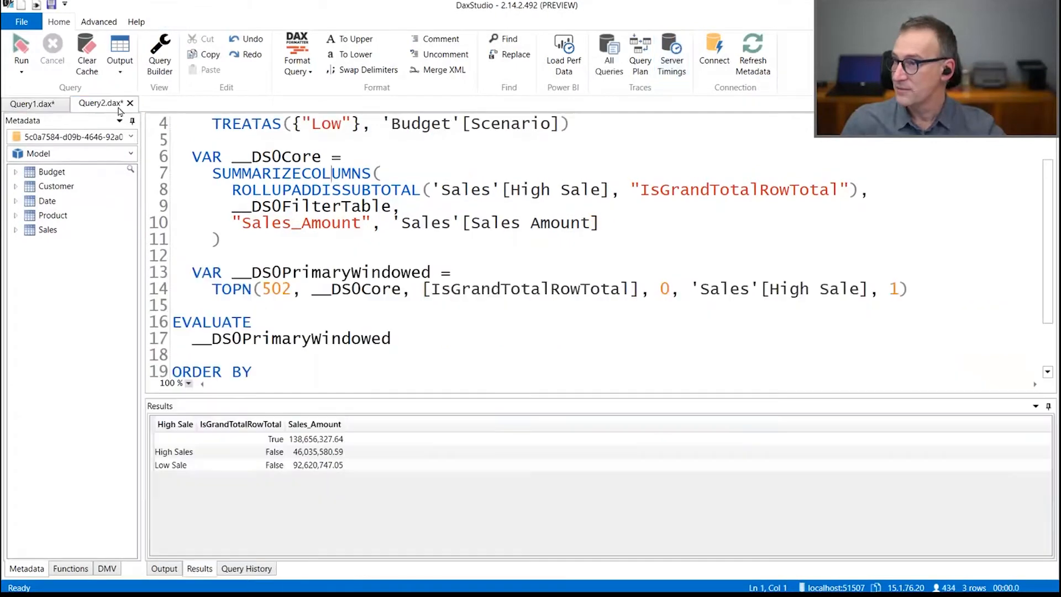
pyautogui.hotkey('ctrl', 'a')
pyautogui.hotkey('ctrl', 'v')
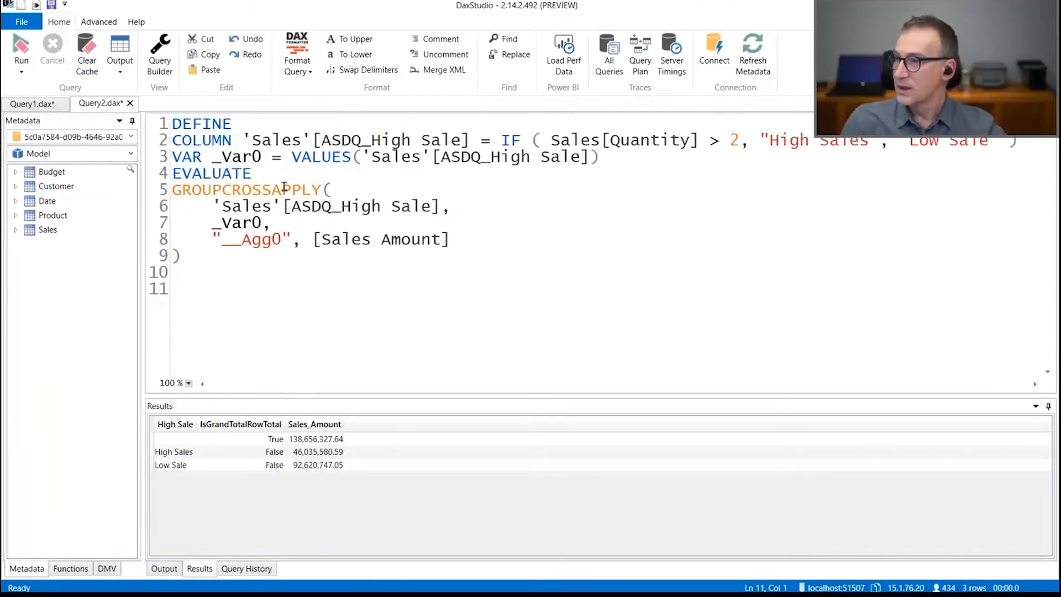
# - Examine the ASDQ_High Sale column definition with its IF expression and the rest of the GROUPCROSSAPPLY query
pyautogui.click(290, 140)
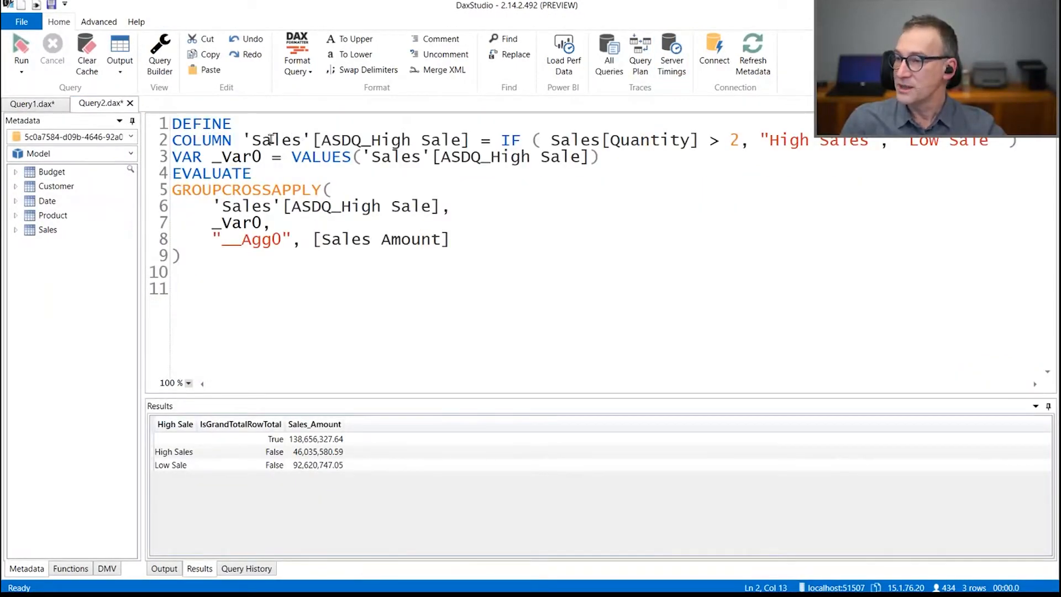
pyautogui.click(225, 139)
pyautogui.moveTo(232, 141); pyautogui.dragTo(1018, 143)
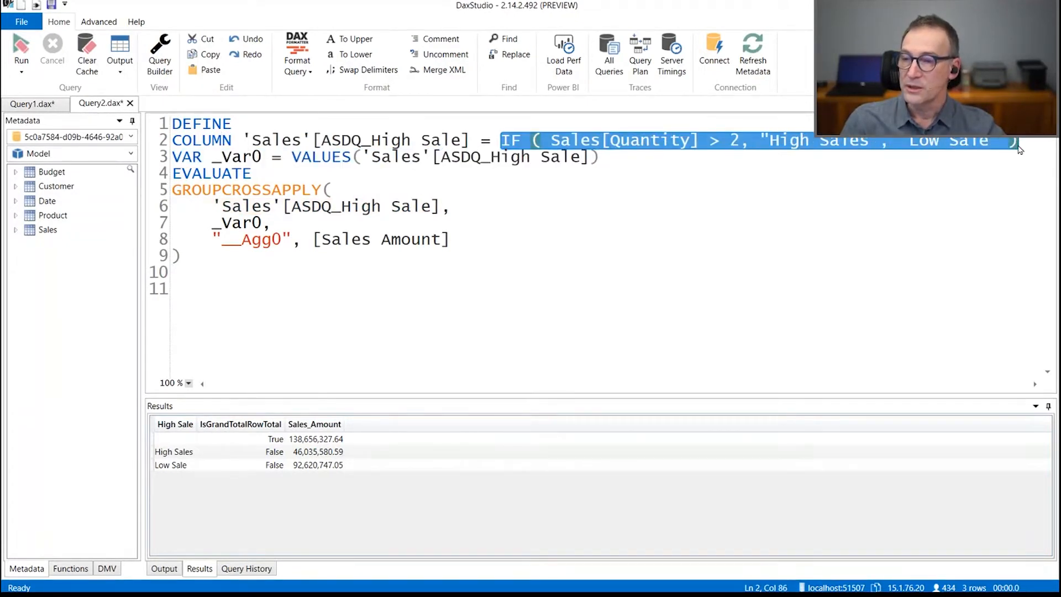
pyautogui.click(844, 204)
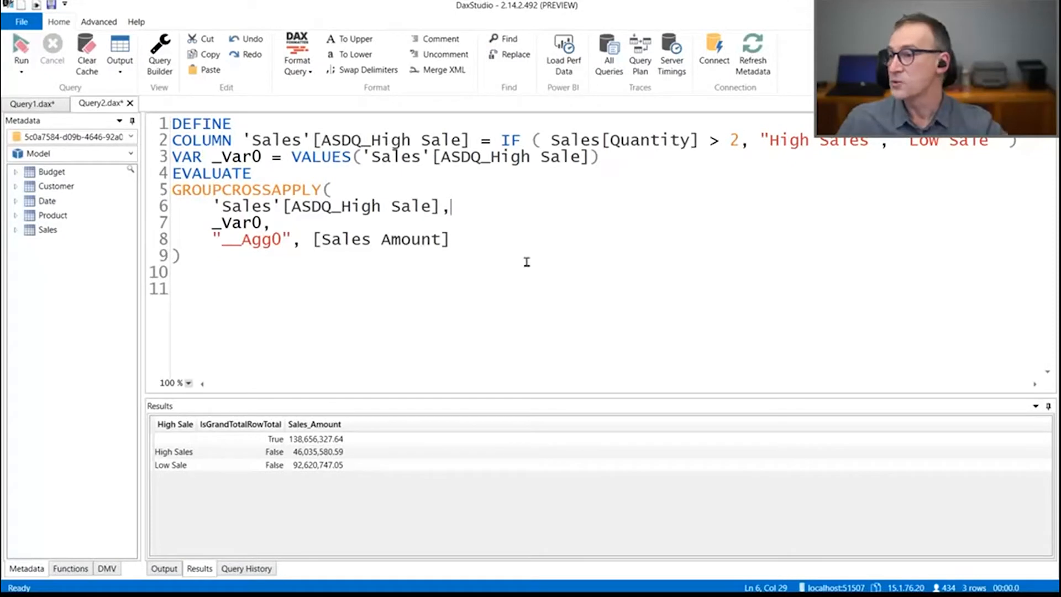
pyautogui.moveTo(526, 260); pyautogui.dragTo(151, 114)
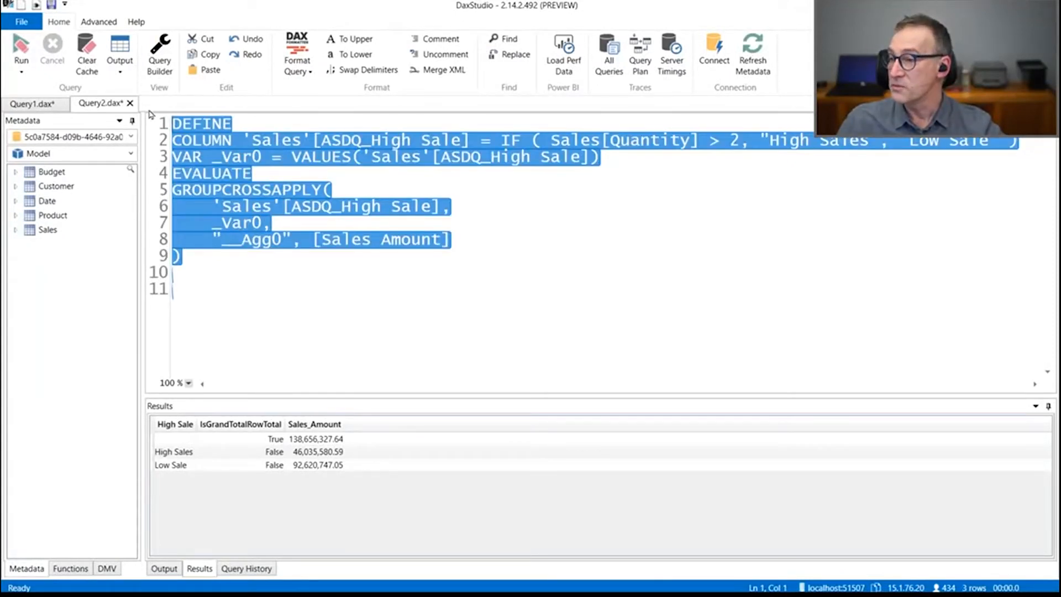
pyautogui.click(350, 250)
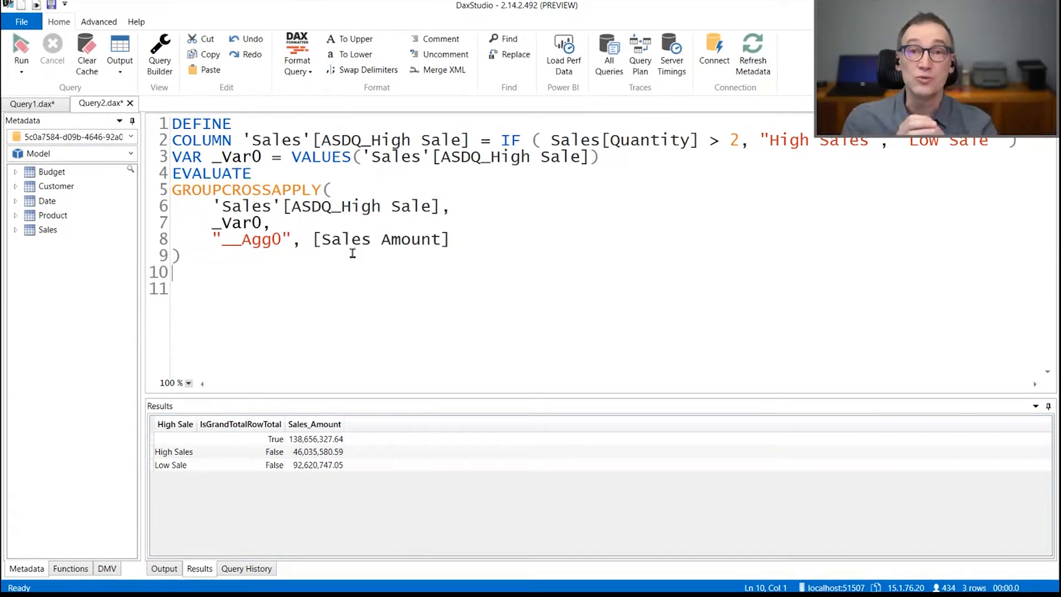
pyautogui.click(353, 254)
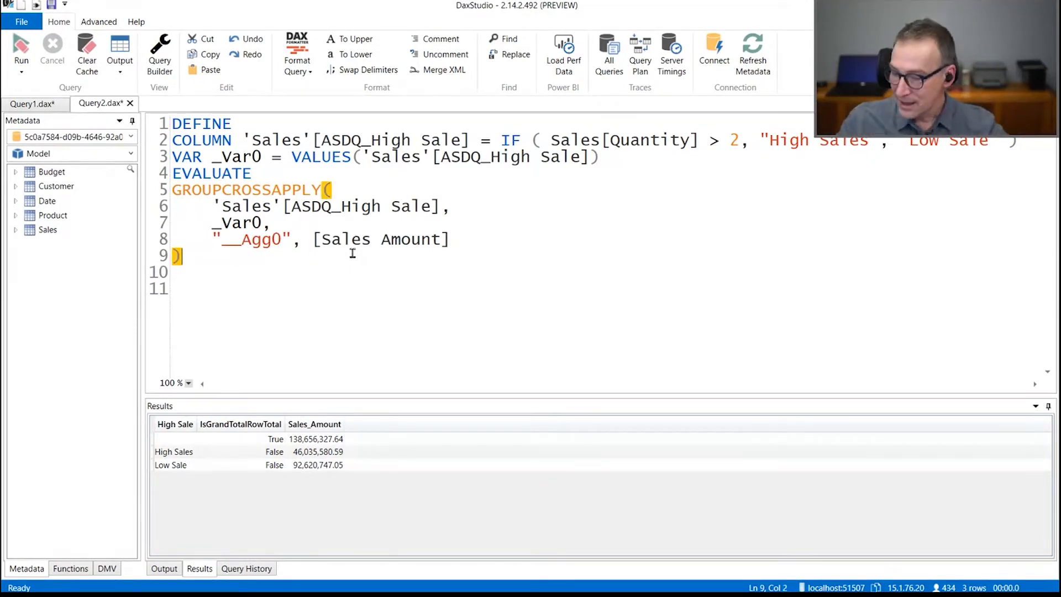
# - Switch back to Power BI Desktop, close the Performance analyzer and select the High Sale matrix
pyautogui.hotkey('alt', 'Tab')
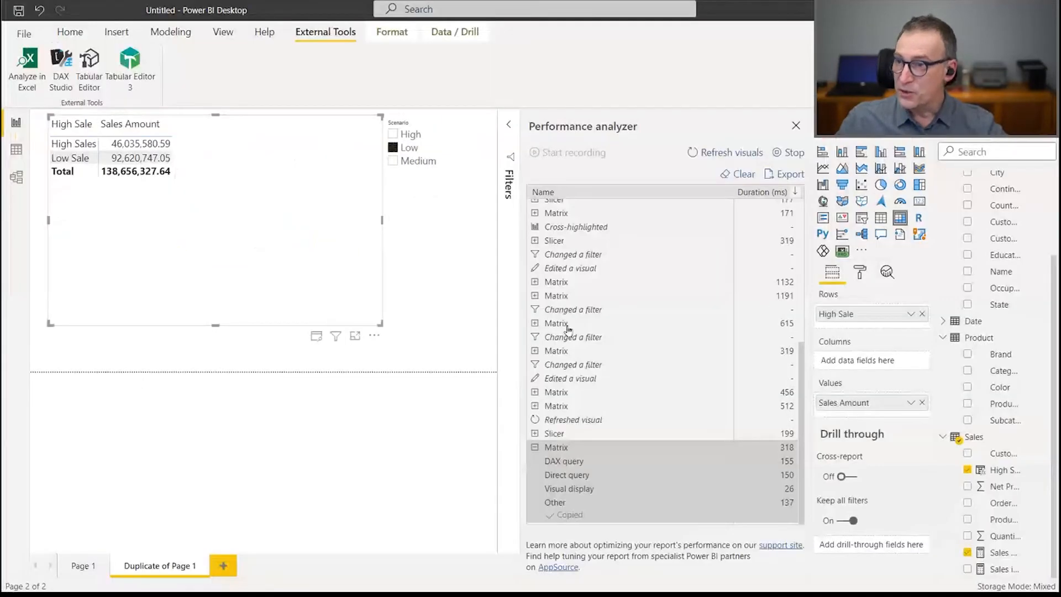
pyautogui.click(795, 127)
pyautogui.click(324, 235)
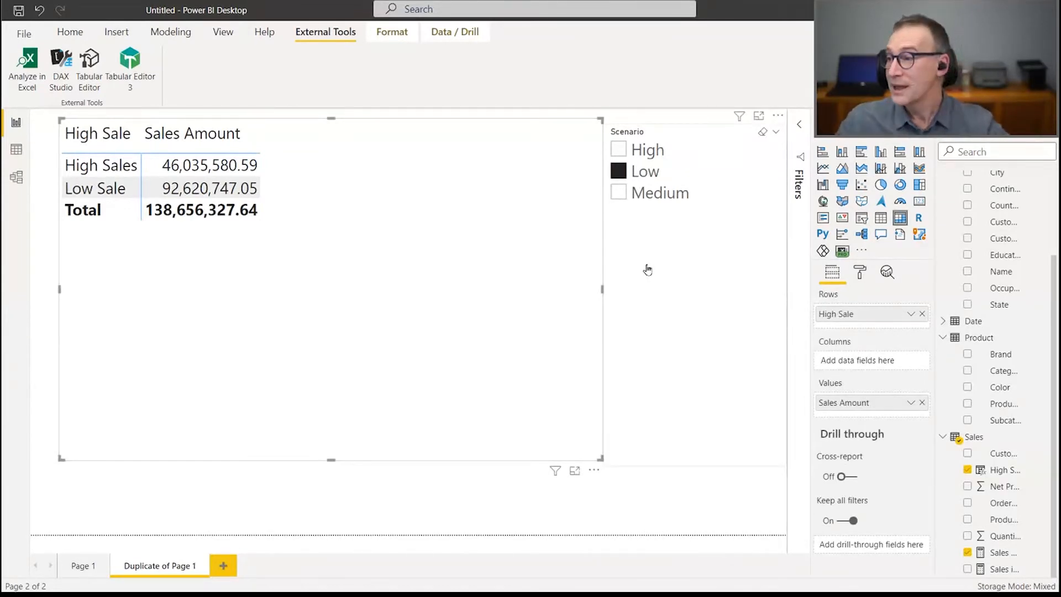
# - Show the model diagram and move the Budget table below the Product table, nudging Product slightly to align them
pyautogui.click(16, 177)
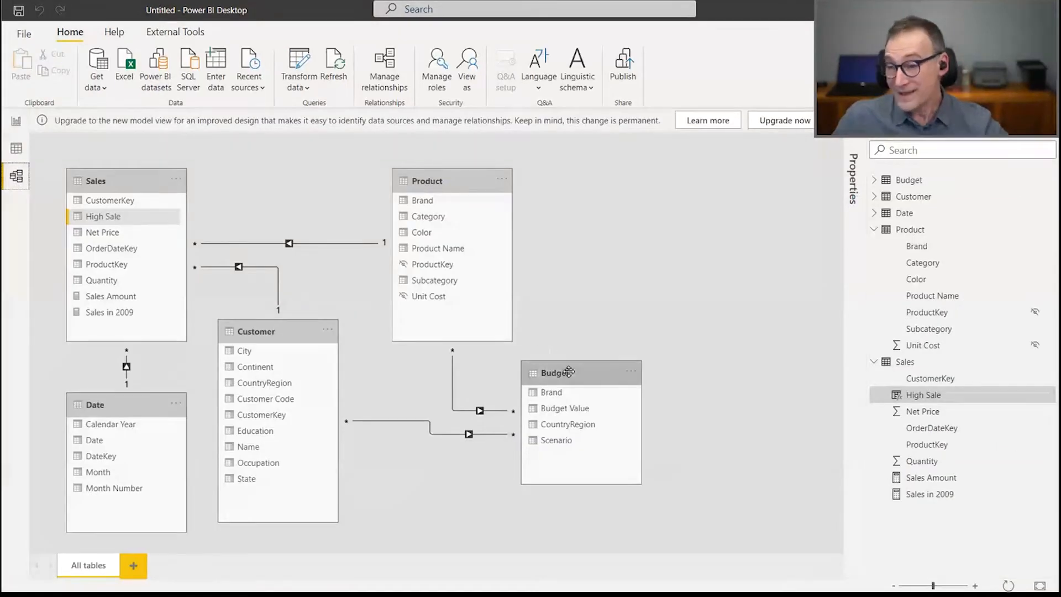
pyautogui.moveTo(571, 373); pyautogui.dragTo(484, 409)
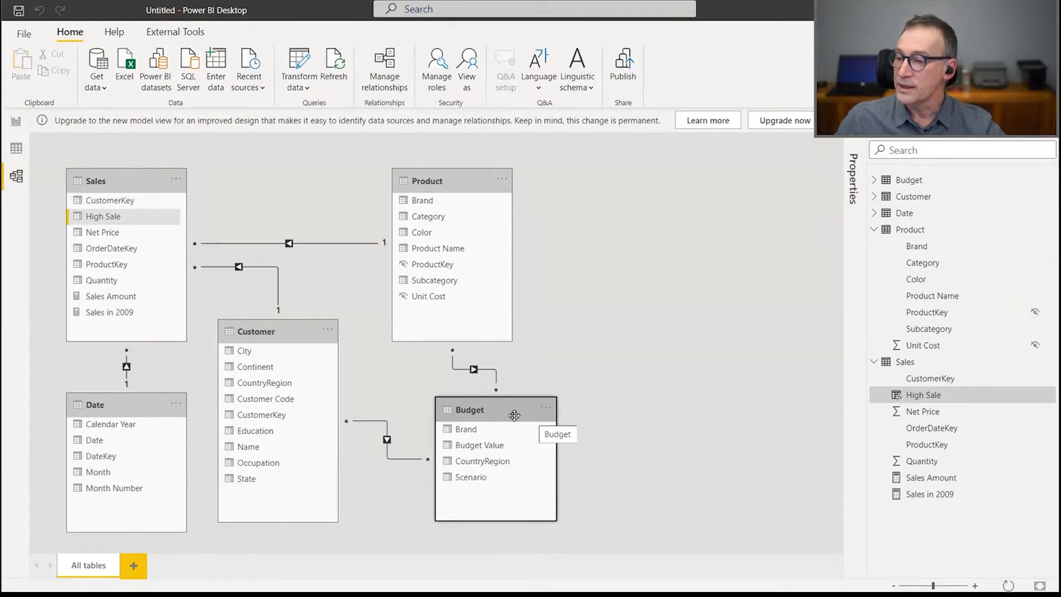
pyautogui.moveTo(459, 180); pyautogui.dragTo(480, 169)
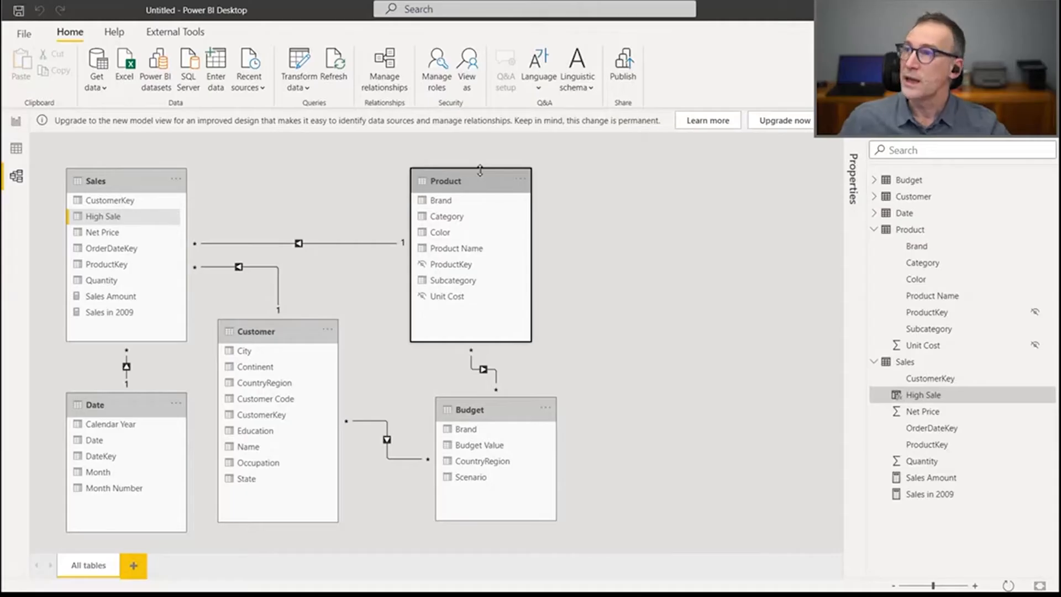
pyautogui.click(637, 300)
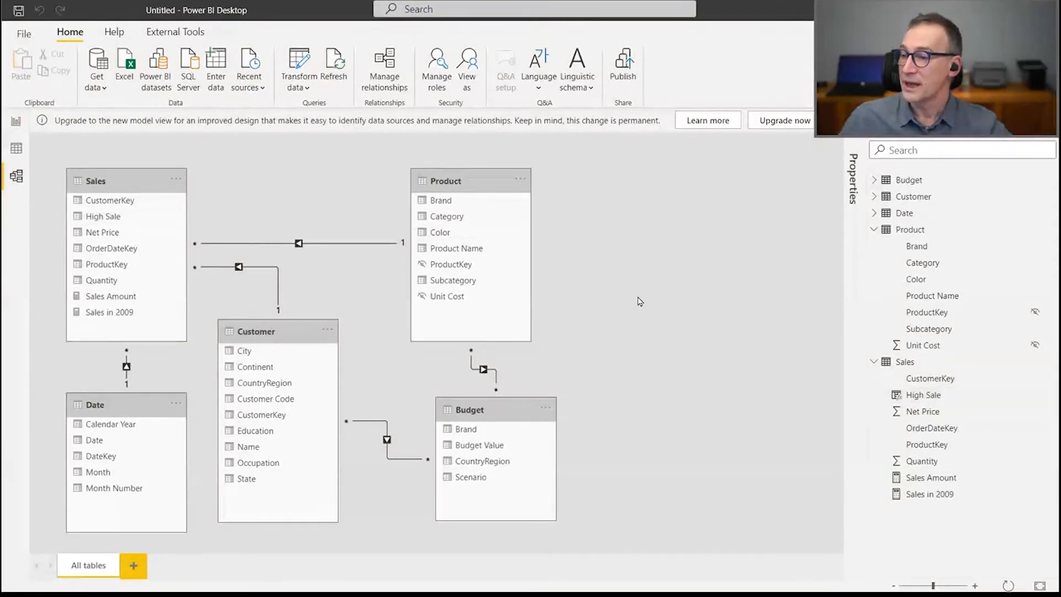
# - Return to the report view, replace High Sale with the Customer table's CountryRegion in the matrix, and shift the matrix slightly left
pyautogui.click(16, 148)
pyautogui.click(16, 121)
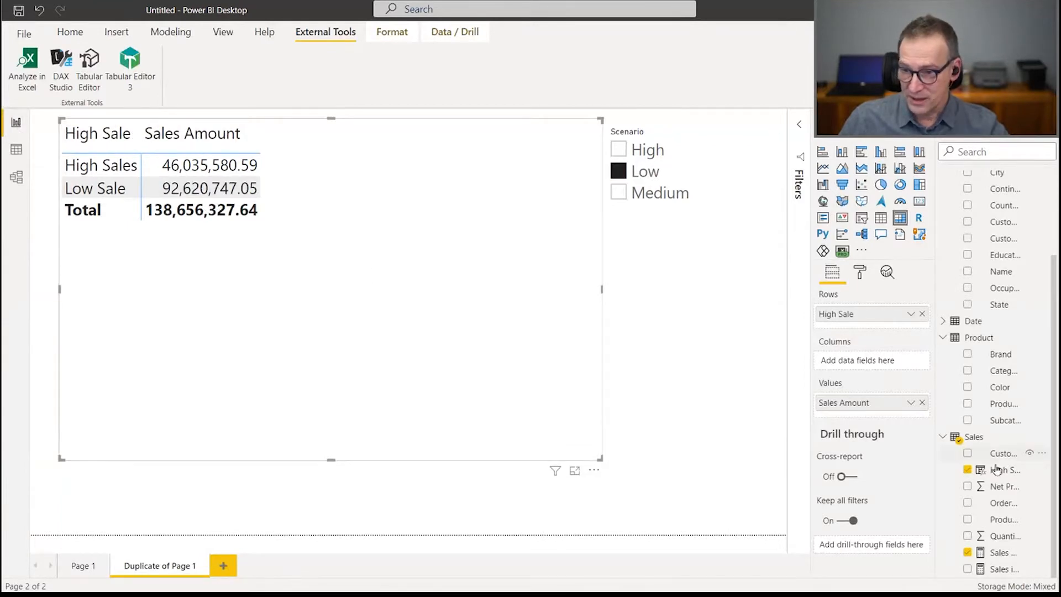
pyautogui.click(967, 470)
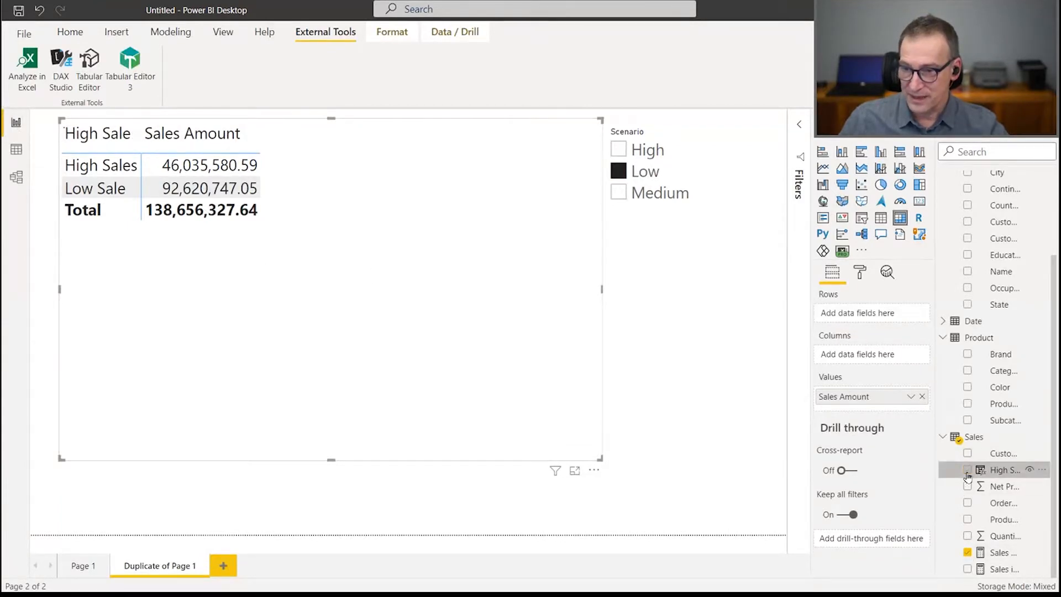
pyautogui.click(943, 337)
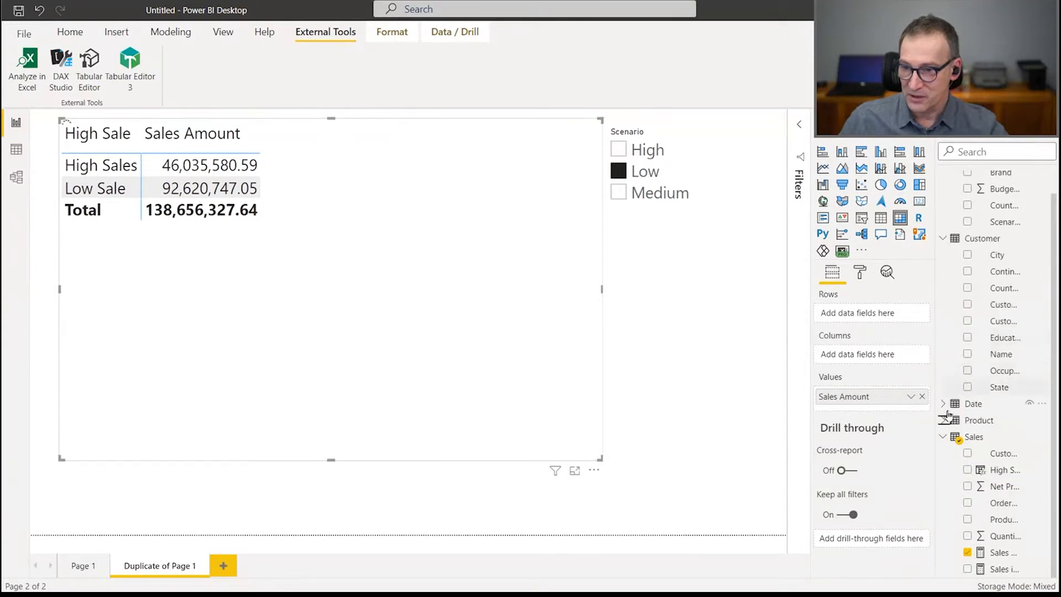
pyautogui.moveTo(1000, 288); pyautogui.dragTo(369, 308)
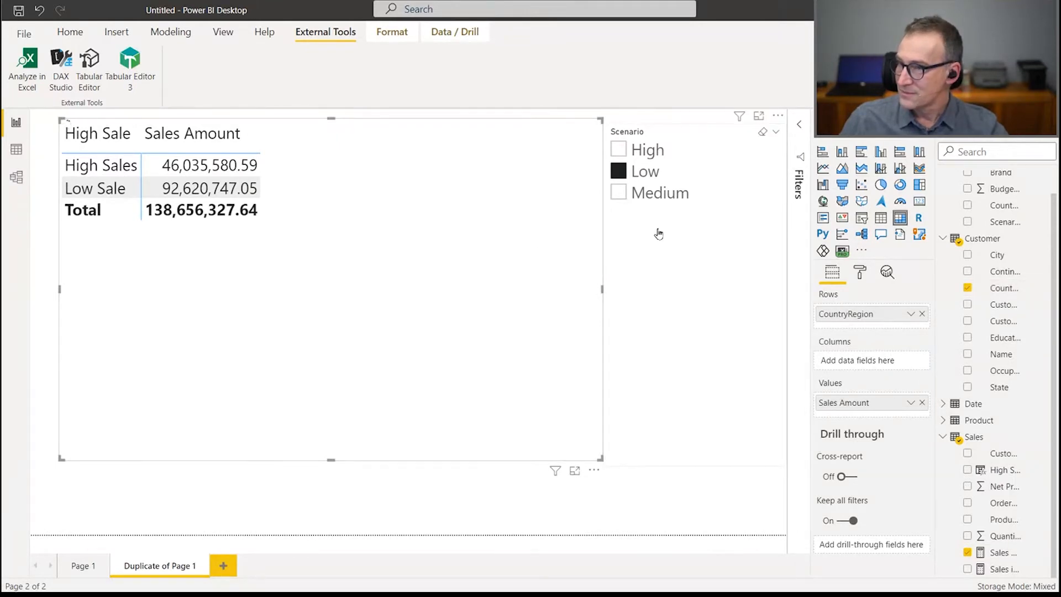
pyautogui.moveTo(386, 263)
pyautogui.mouseDown()
pyautogui.moveTo(336, 256)
pyautogui.moveTo(367, 263)
pyautogui.mouseUp()
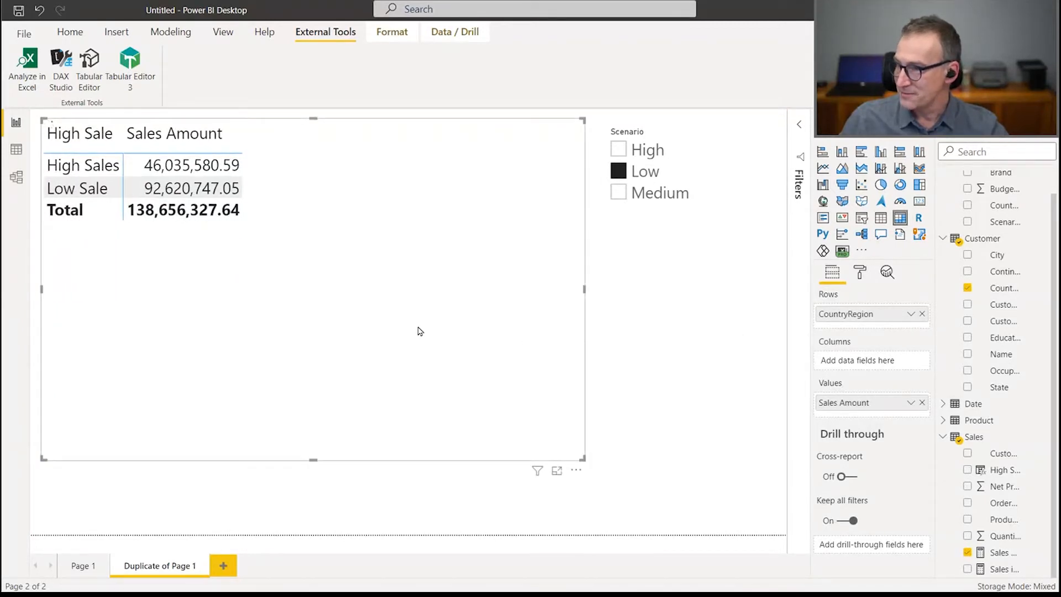
# - Switch to Page 1 and back to Duplicate of Page 1, and delete the Scenario slicer there
pyautogui.click(78, 567)
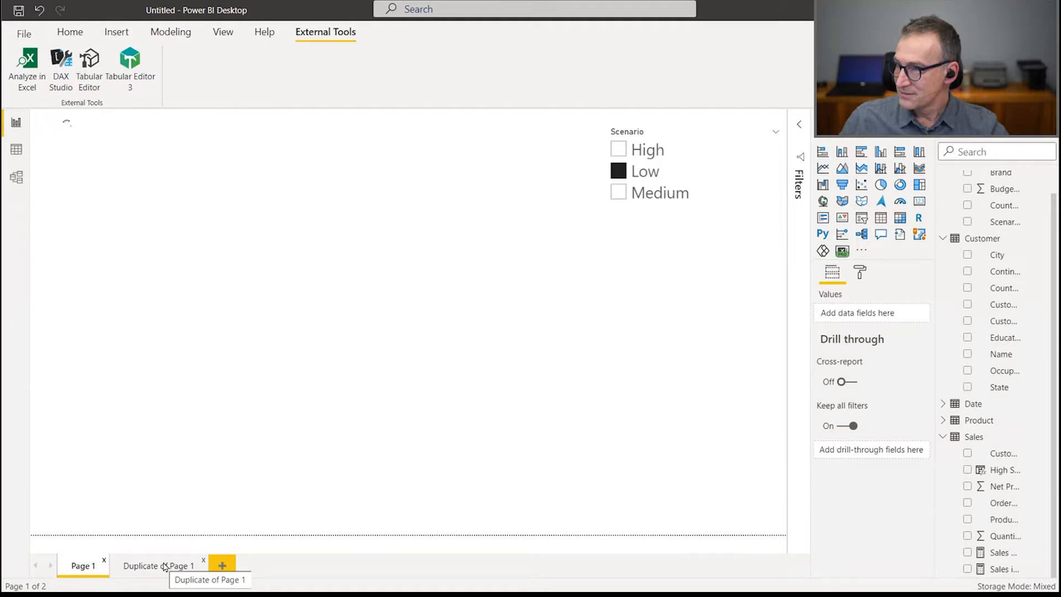
pyautogui.click(165, 566)
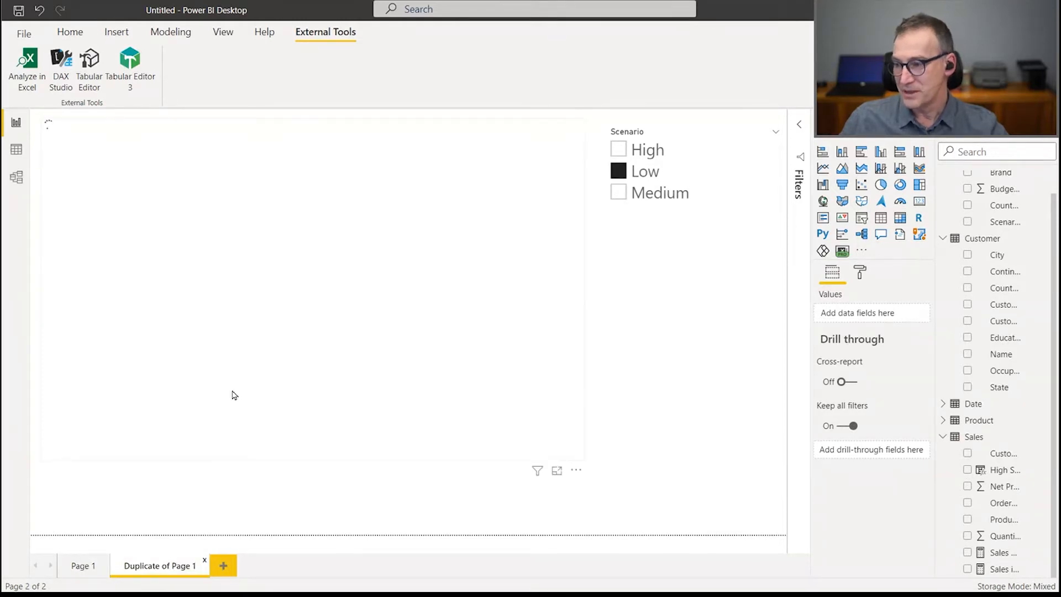
pyautogui.click(233, 285)
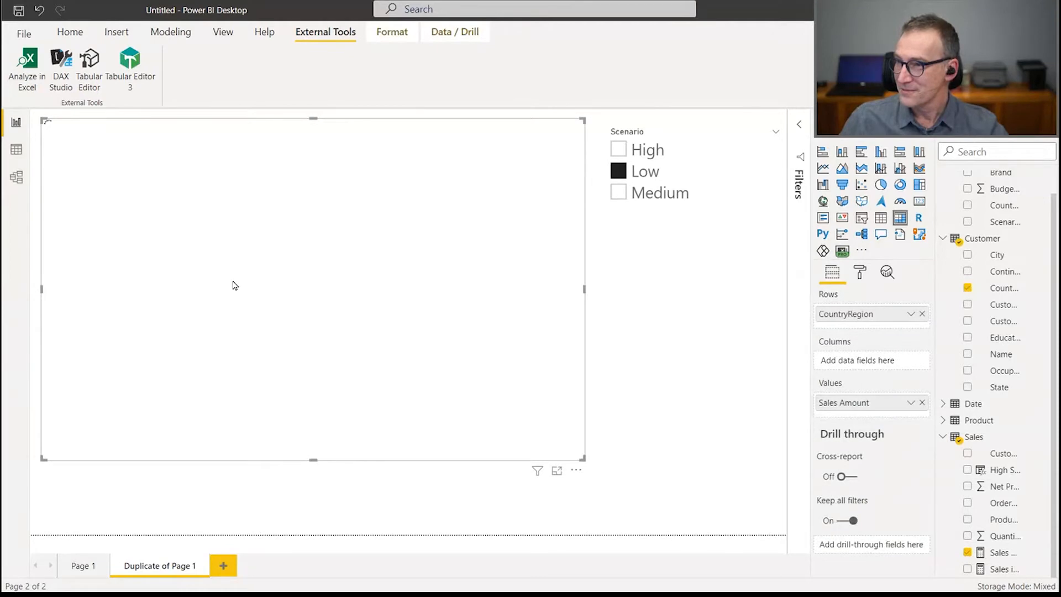
pyautogui.click(675, 343)
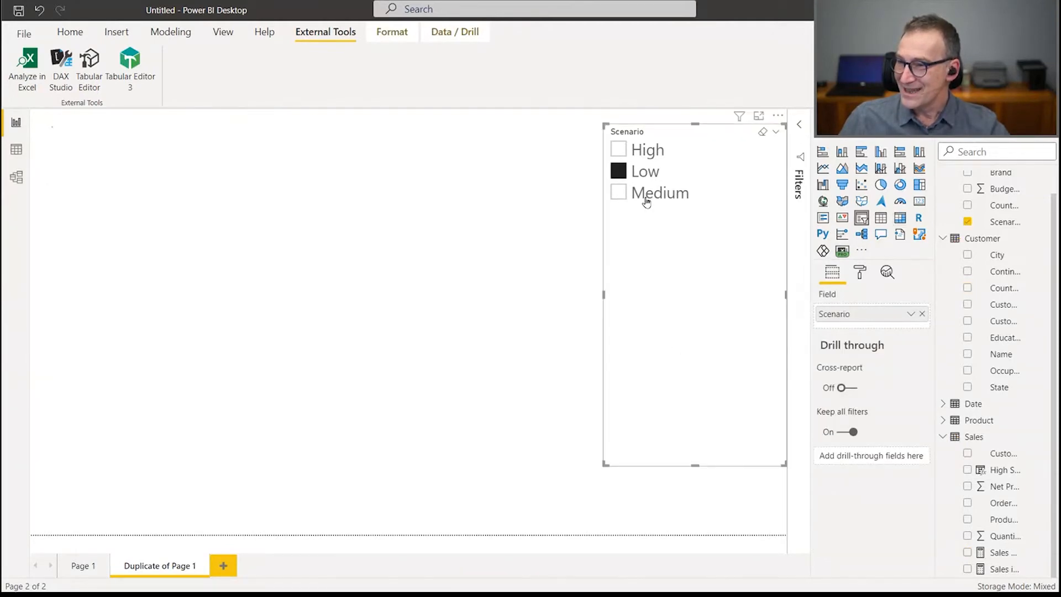
pyautogui.press('Delete')
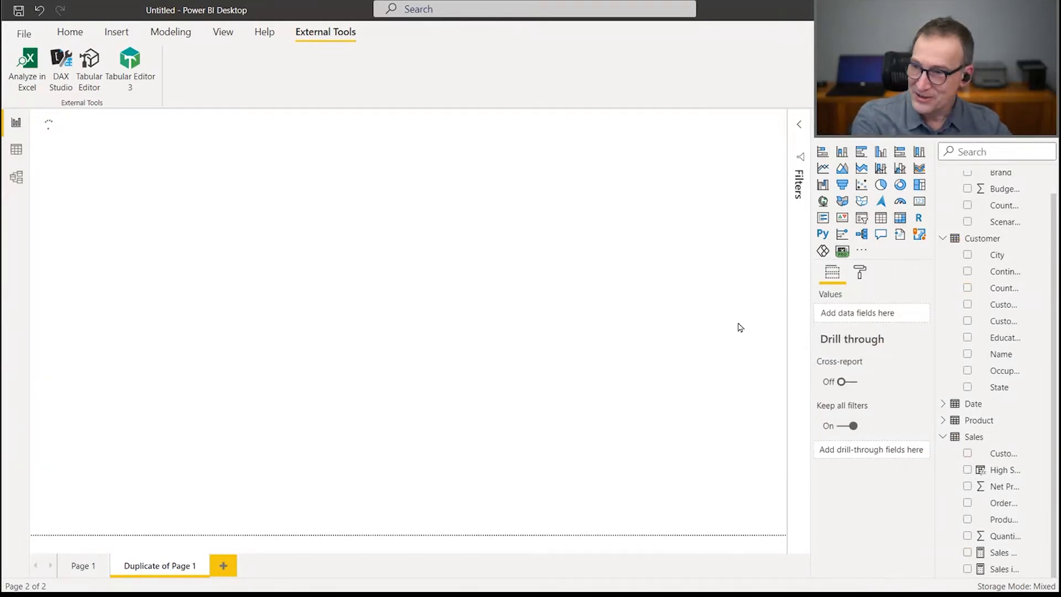
# - Remove Sales Amount and CountryRegion from the matrix on Duplicate of Page 1
pyautogui.click(287, 272)
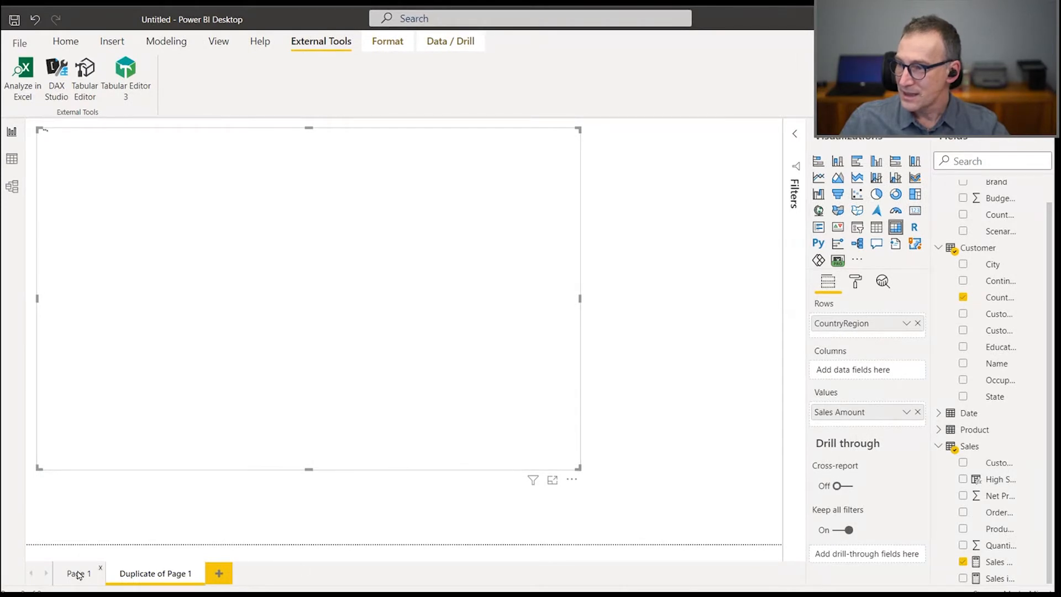
pyautogui.click(918, 412)
pyautogui.click(917, 323)
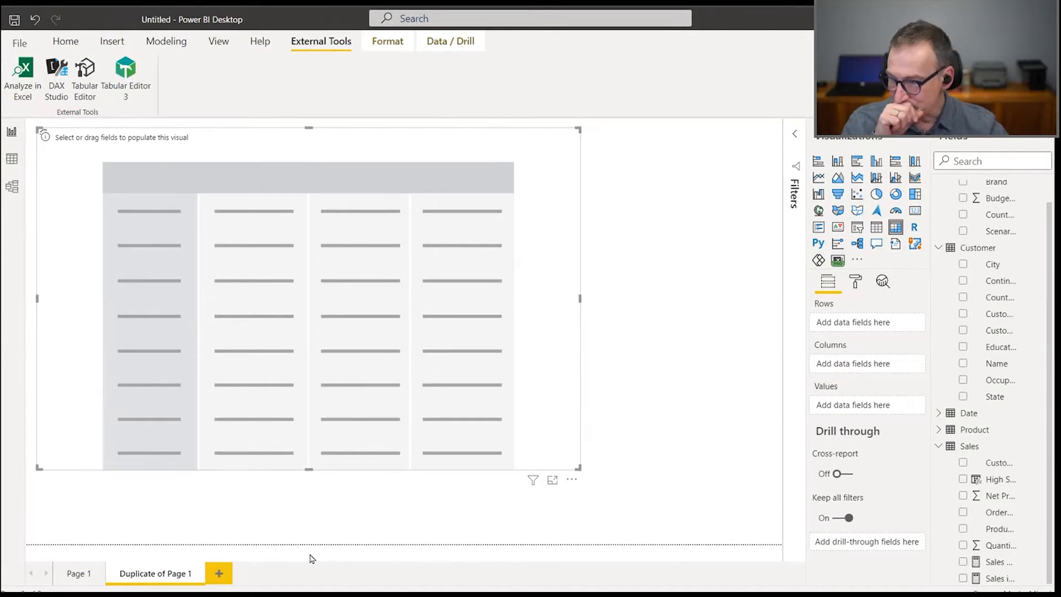
# - Add a new report page and build an enlarged matrix with the Customer table's CountryRegion on rows and Sales Amount as values
pyautogui.click(217, 575)
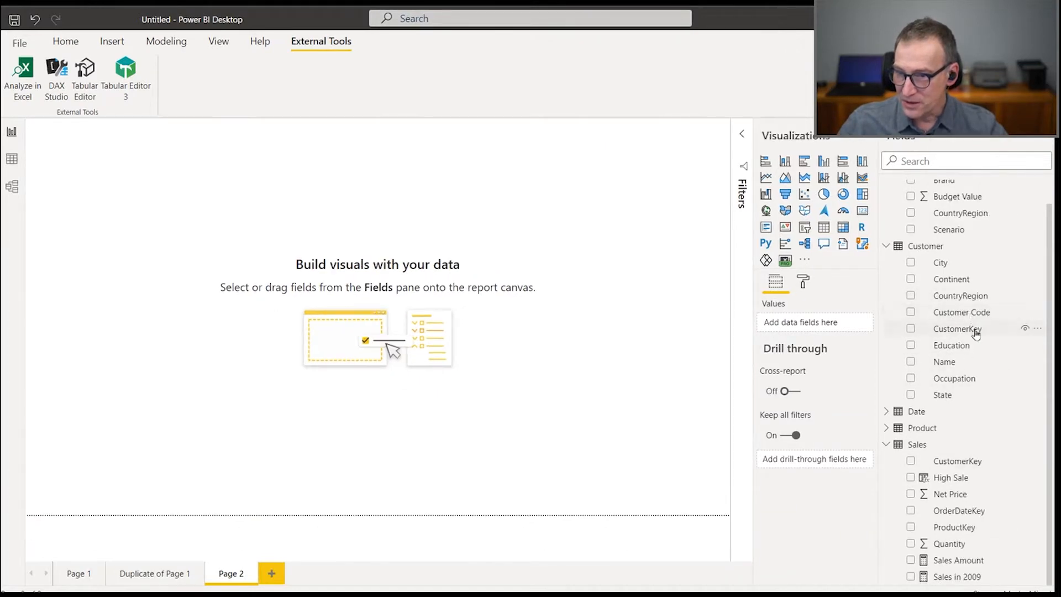
pyautogui.moveTo(972, 297); pyautogui.dragTo(467, 268)
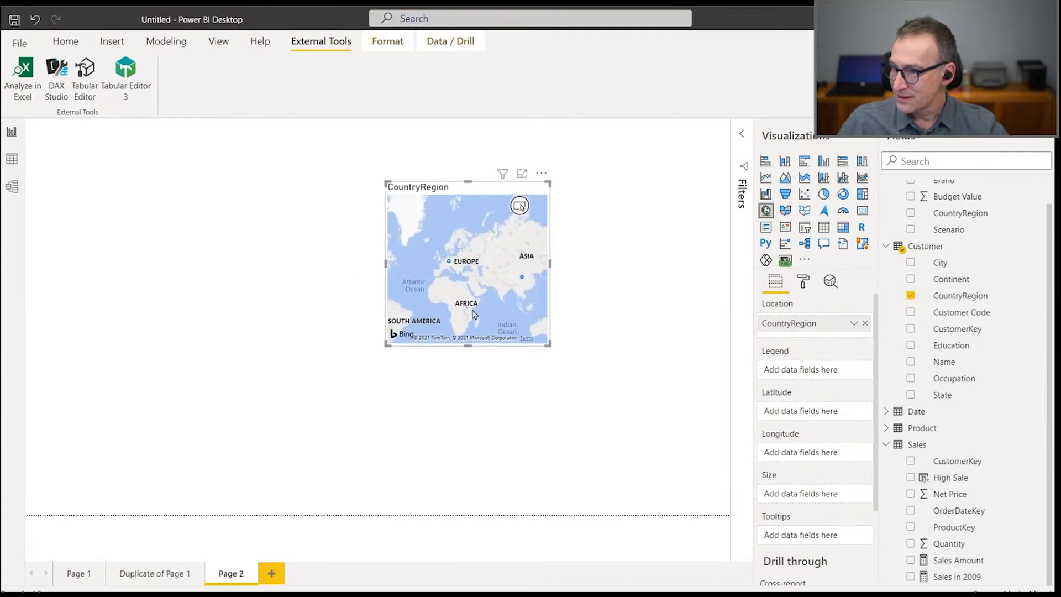
pyautogui.moveTo(476, 191); pyautogui.dragTo(223, 154)
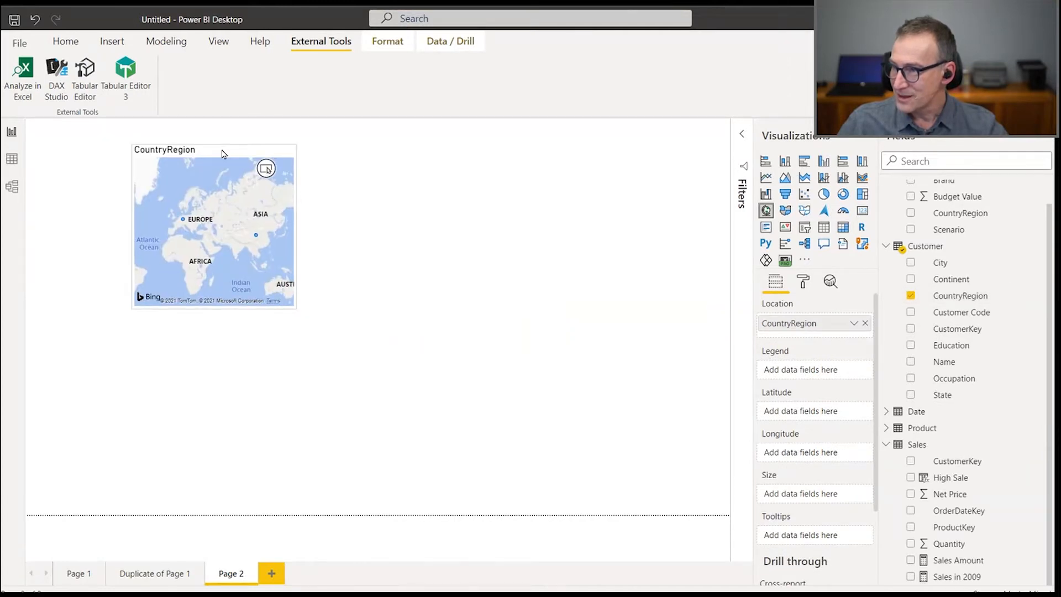
pyautogui.moveTo(298, 309); pyautogui.dragTo(583, 498)
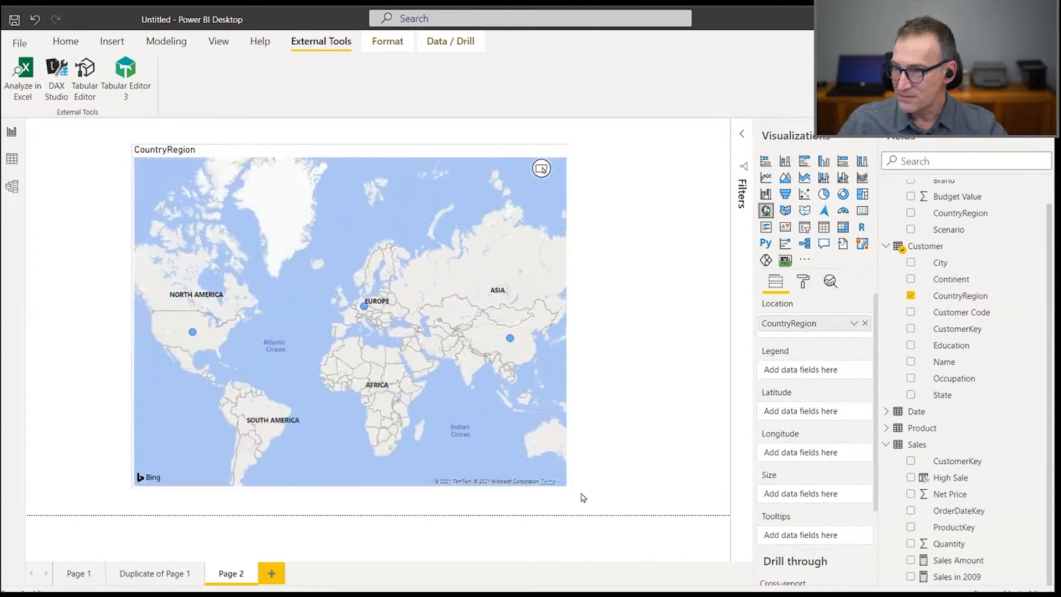
pyautogui.click(843, 227)
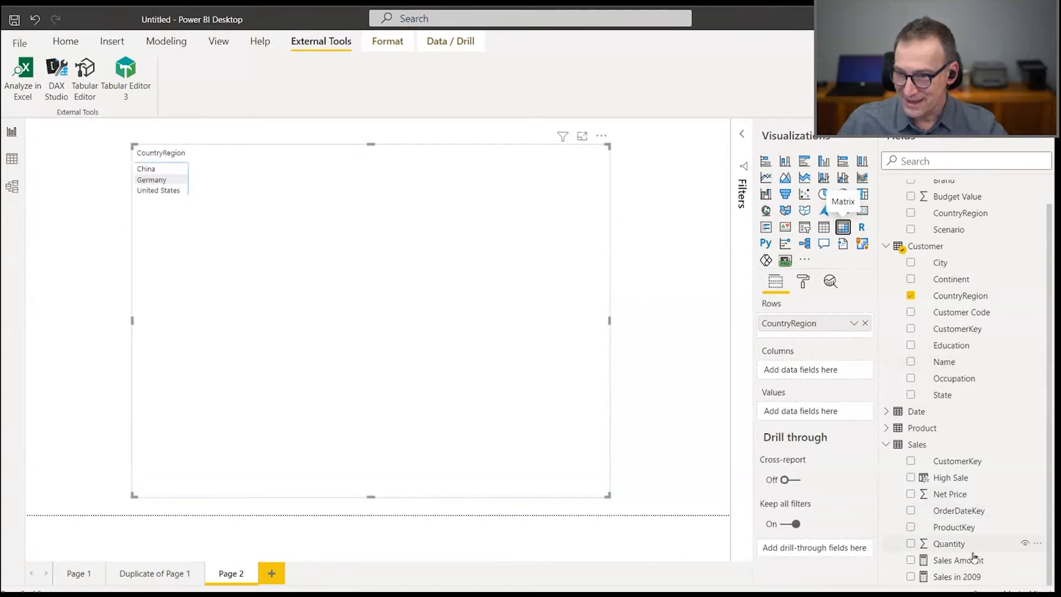
pyautogui.moveTo(974, 560); pyautogui.dragTo(379, 289)
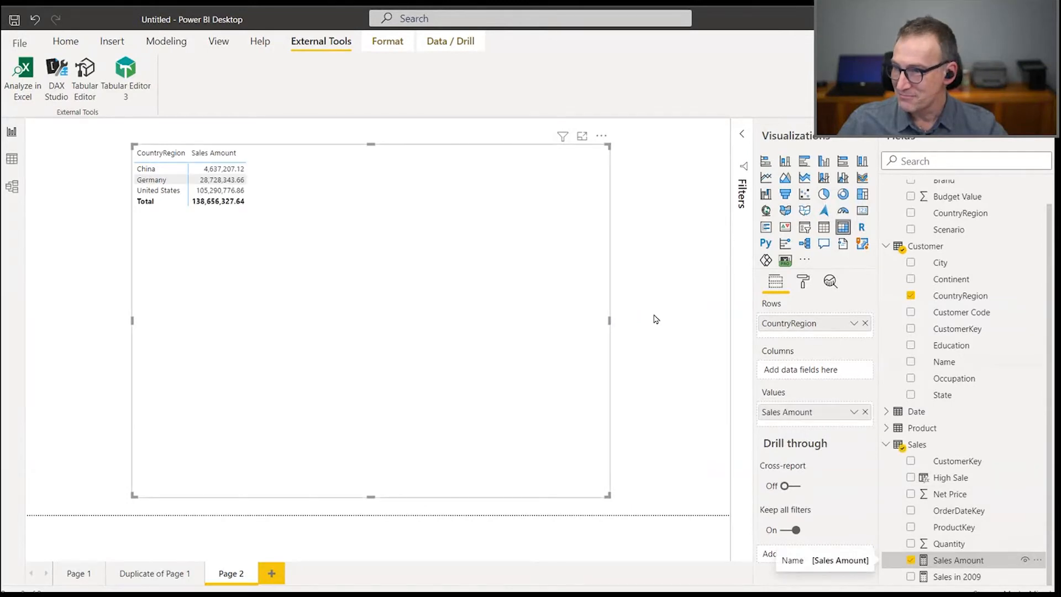
# - Set the new matrix's grid text size to 20 pt and move the matrix toward the left edge of the page
pyautogui.click(803, 281)
pyautogui.scroll(-3, 813, 480)
pyautogui.scroll(3, 782, 386)
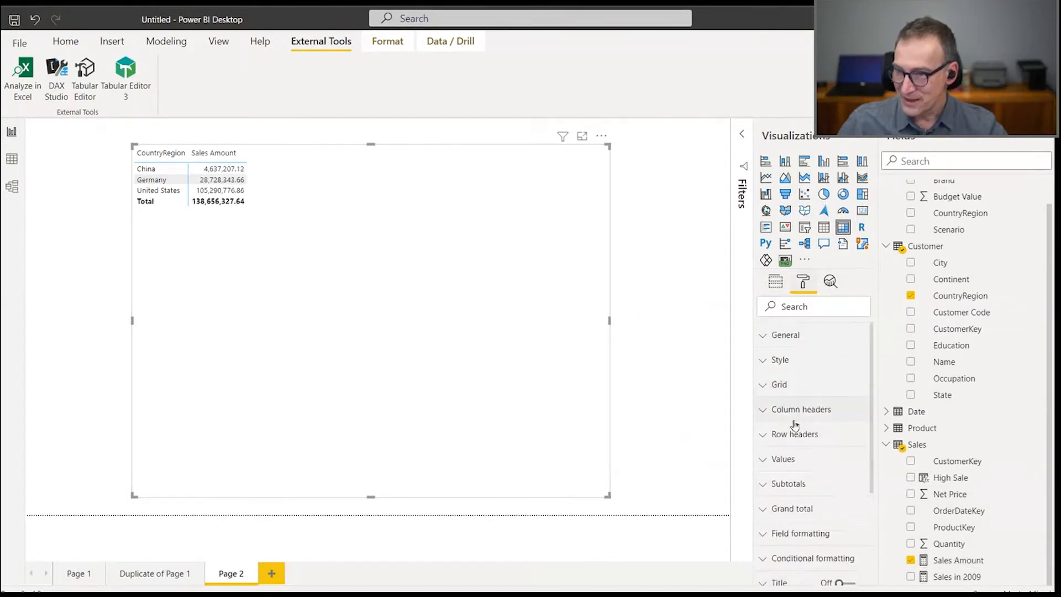
pyautogui.click(769, 384)
pyautogui.scroll(-2, 801, 497)
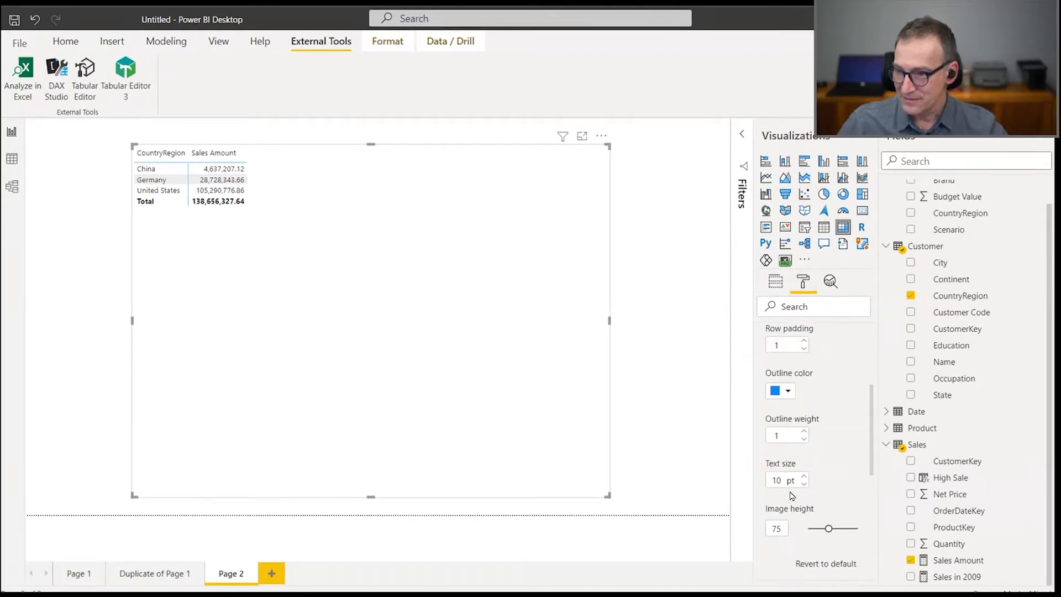
pyautogui.doubleClick(776, 480)
pyautogui.write('20')
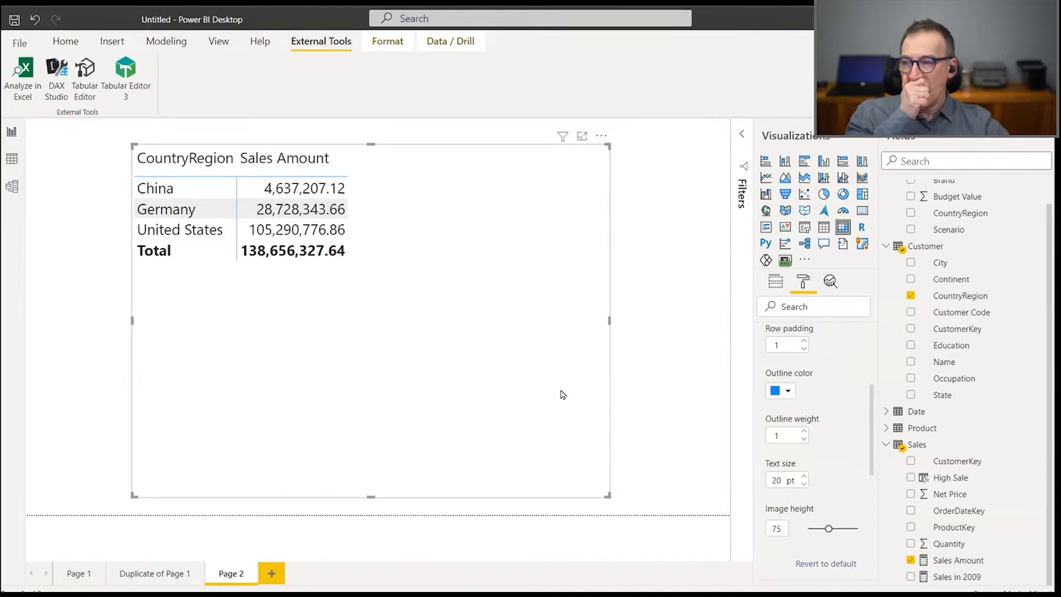
pyautogui.moveTo(563, 394); pyautogui.dragTo(483, 389)
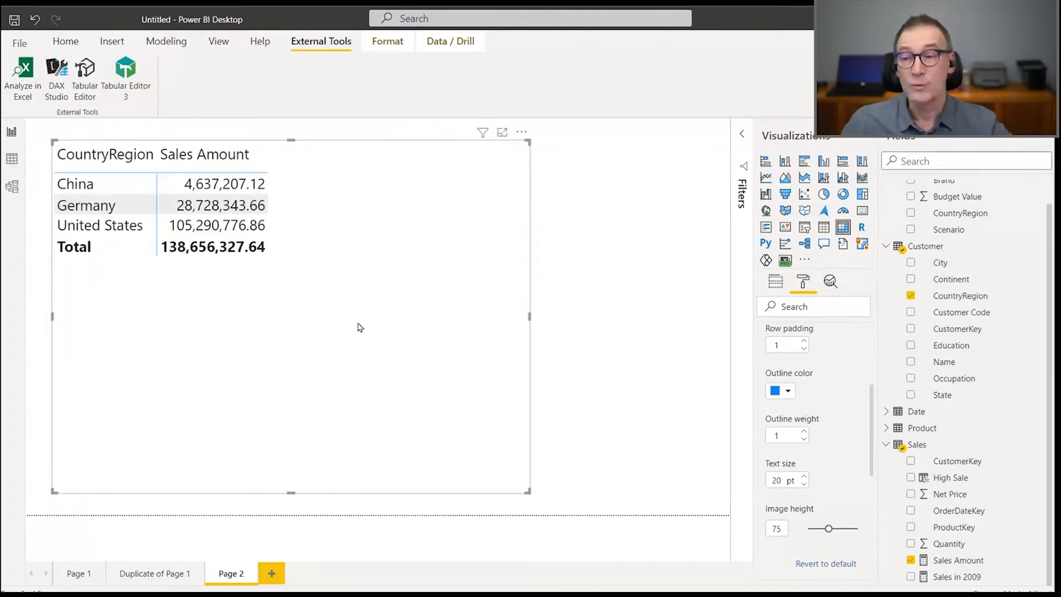
# - Create a calculated table named Sales Clusters from the copied DAX code that splits customer sales into 6 percentile clusters
pyautogui.click(886, 246)
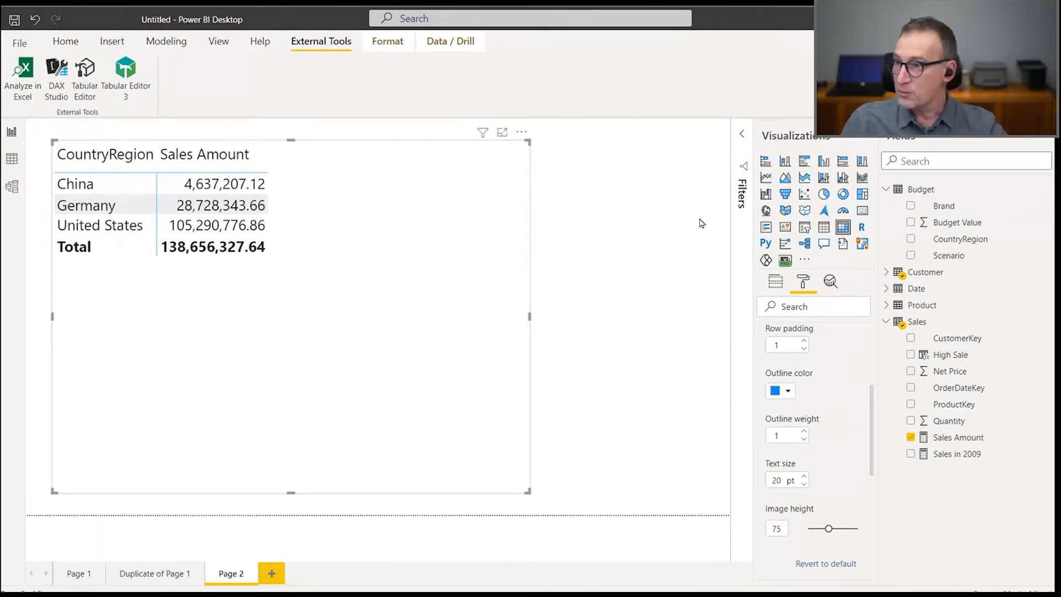
pyautogui.click(609, 227)
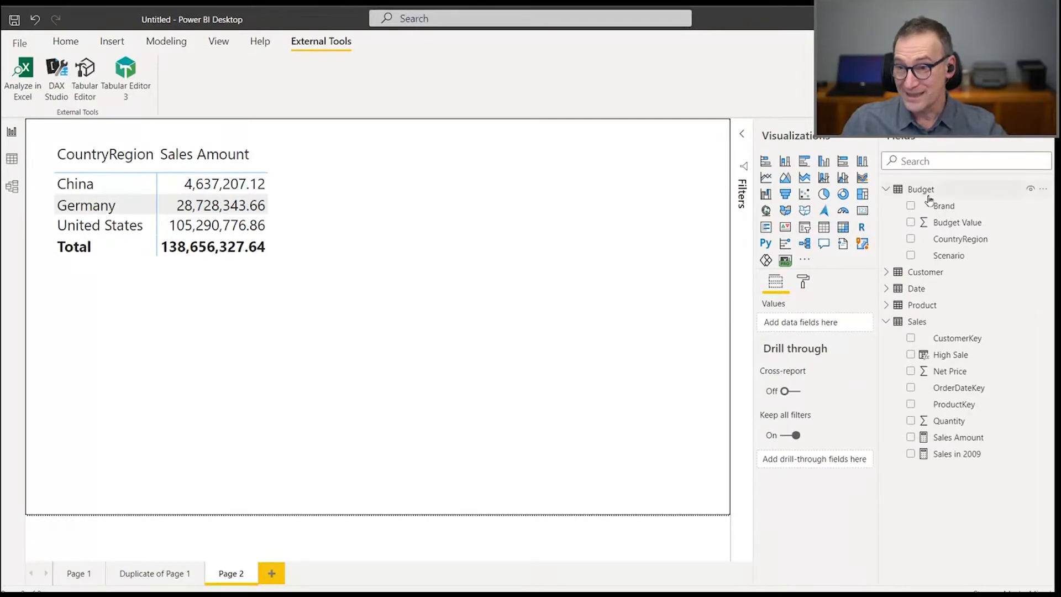
pyautogui.click(155, 49)
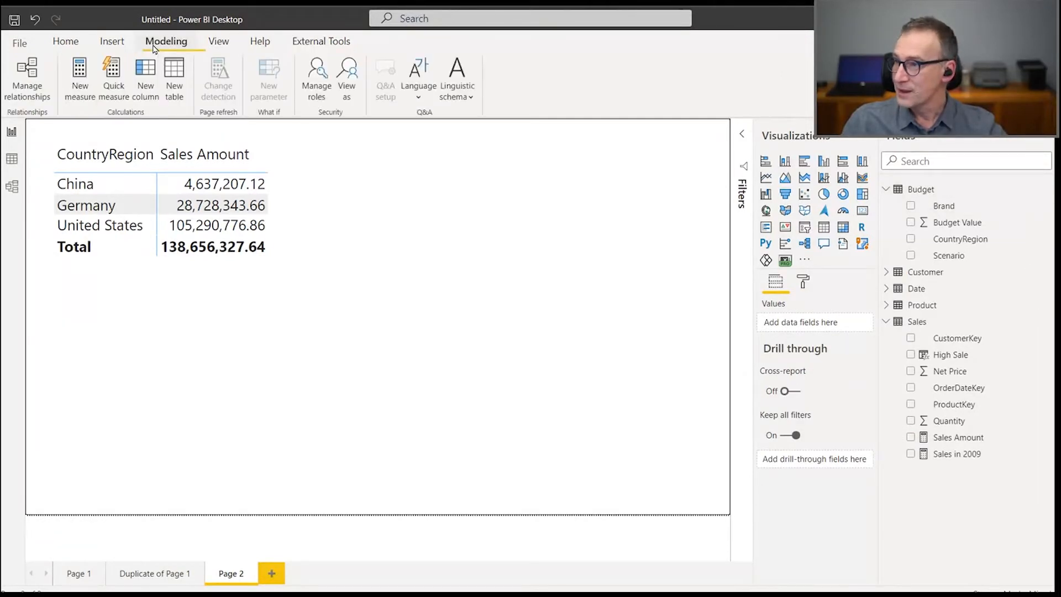
pyautogui.click(174, 77)
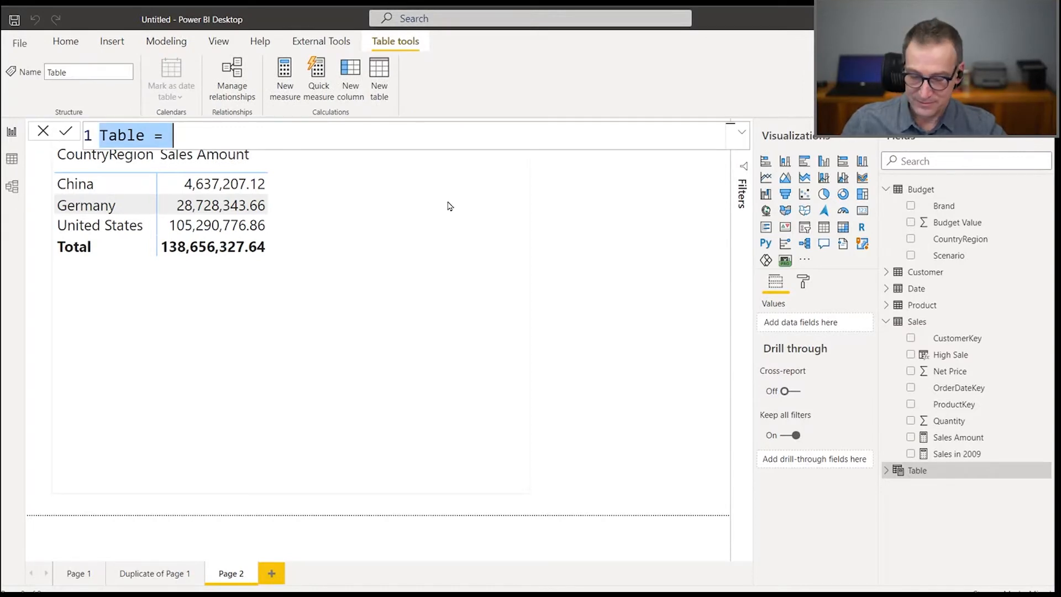
pyautogui.hotkey('ctrl', 'v')
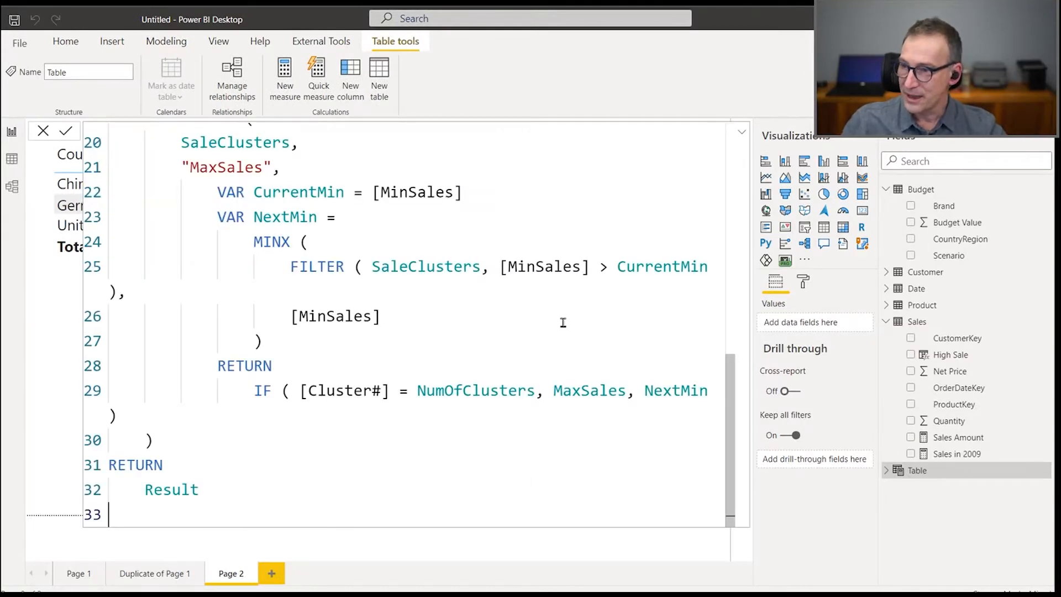
pyautogui.scroll(-3, 563, 322)
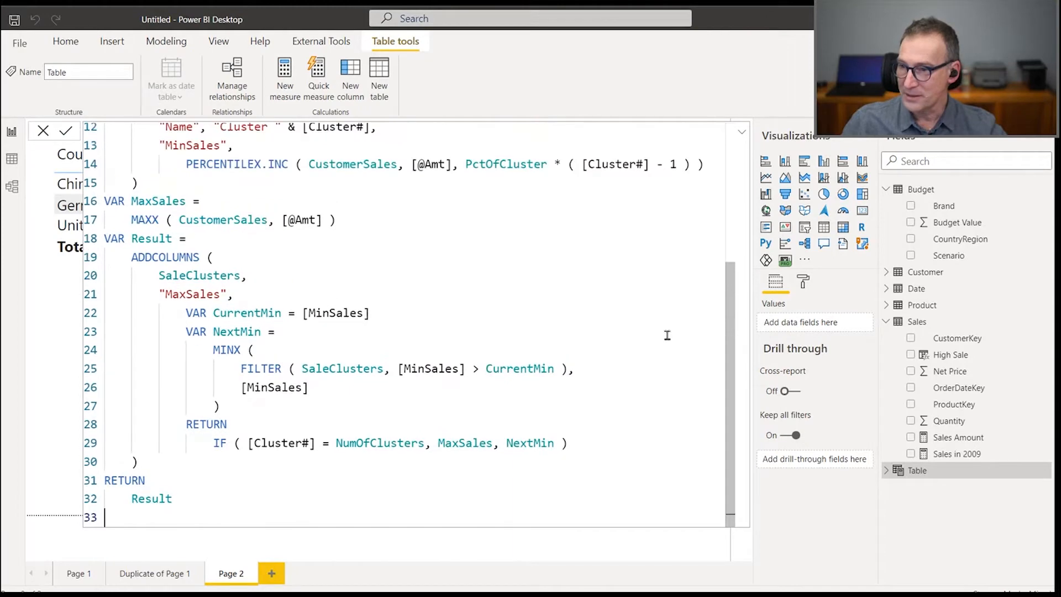
pyautogui.moveTo(730, 326); pyautogui.dragTo(718, 155)
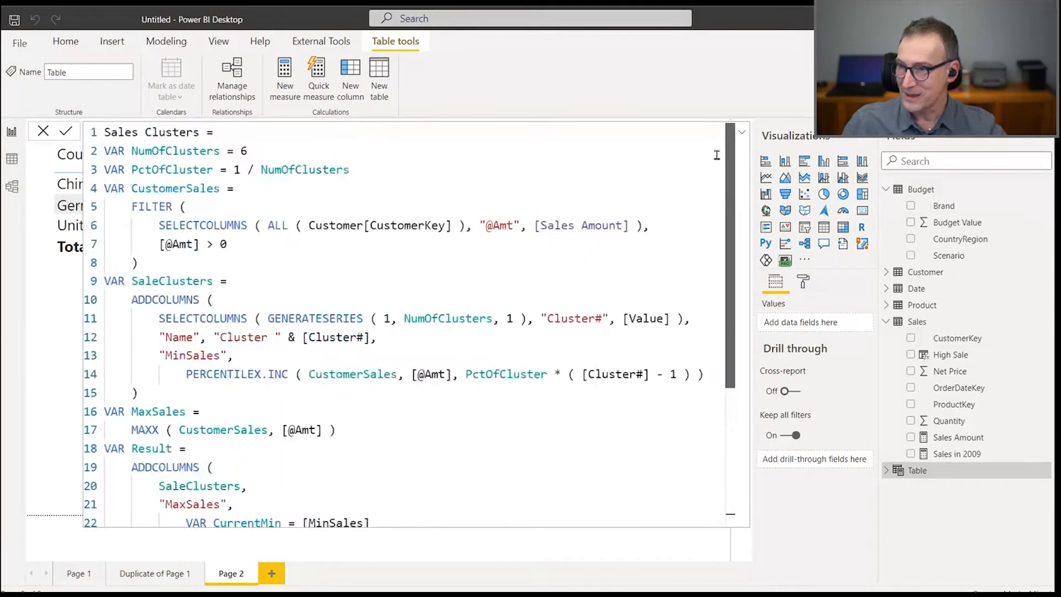
pyautogui.press('Return')
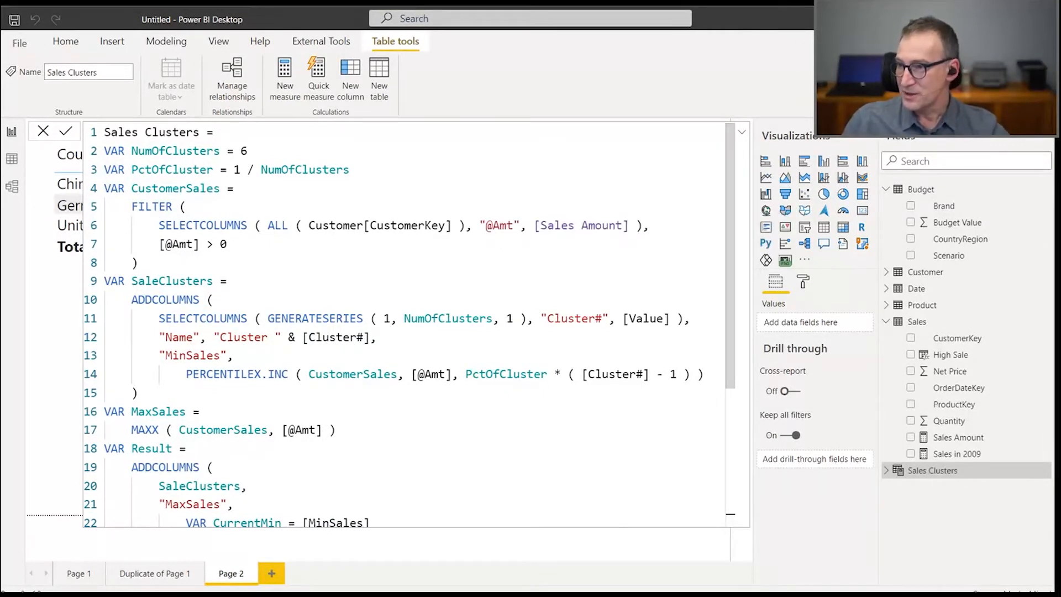
# - Make more room for the Sales Clusters formula and examine its NumOfClusters, PctOfCluster and CustomerSales variables
pyautogui.click(866, 140)
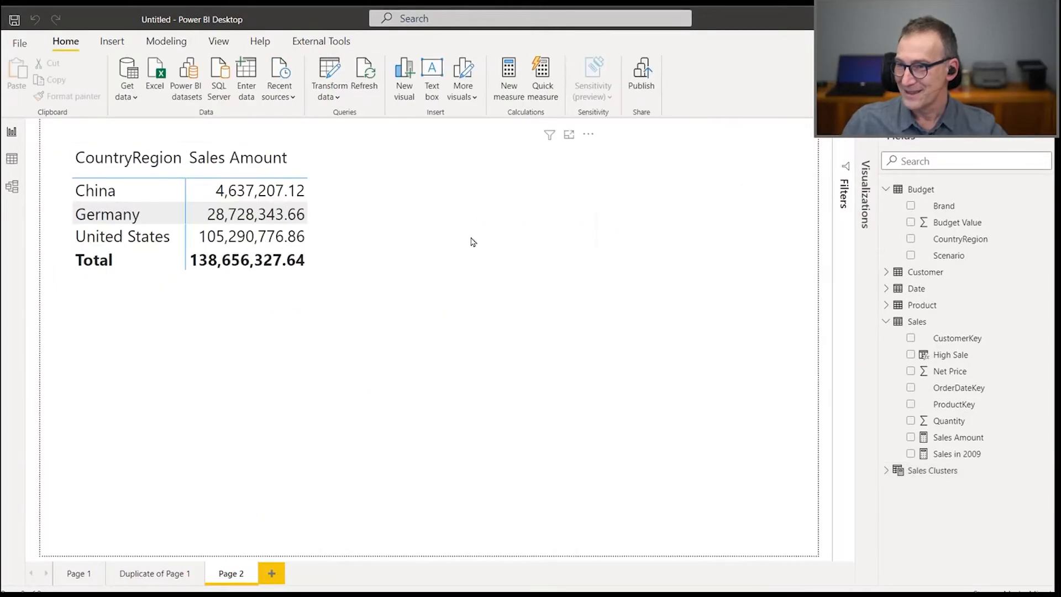
pyautogui.click(938, 469)
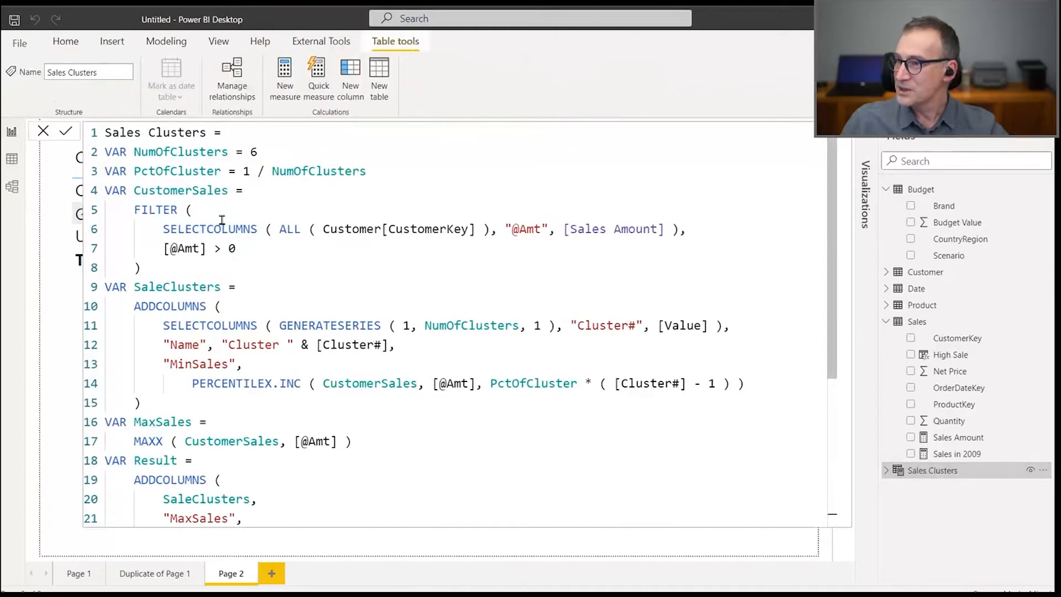
pyautogui.scroll(3, 222, 219)
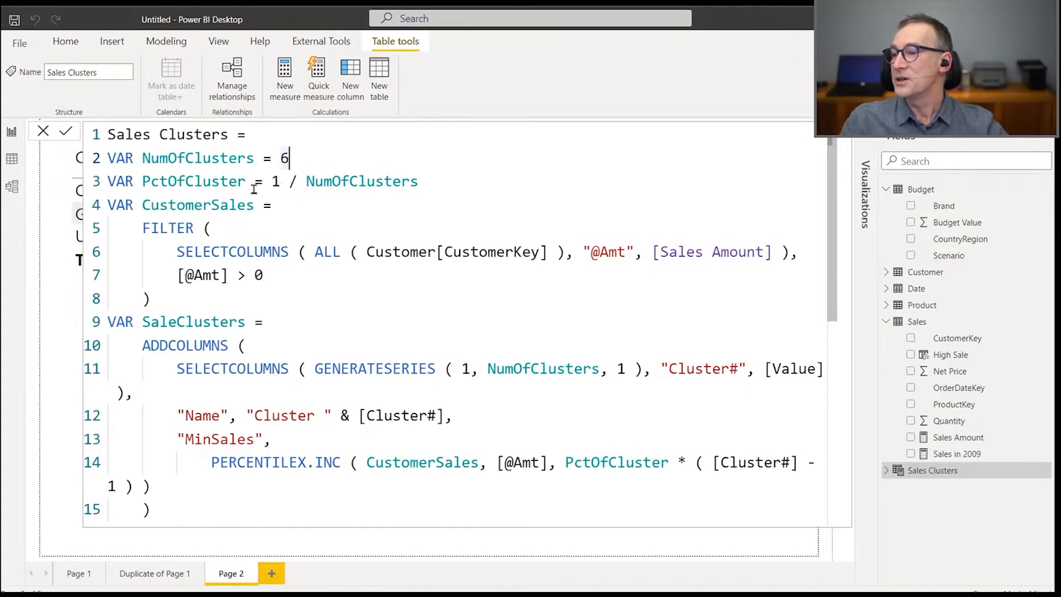
pyautogui.moveTo(271, 182); pyautogui.dragTo(427, 174)
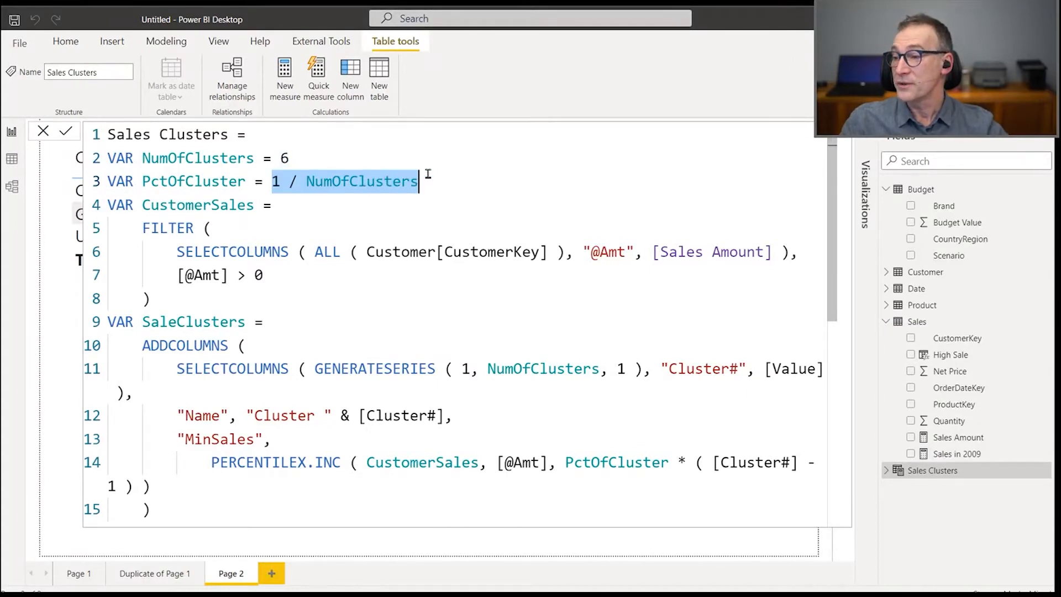
pyautogui.click(318, 188)
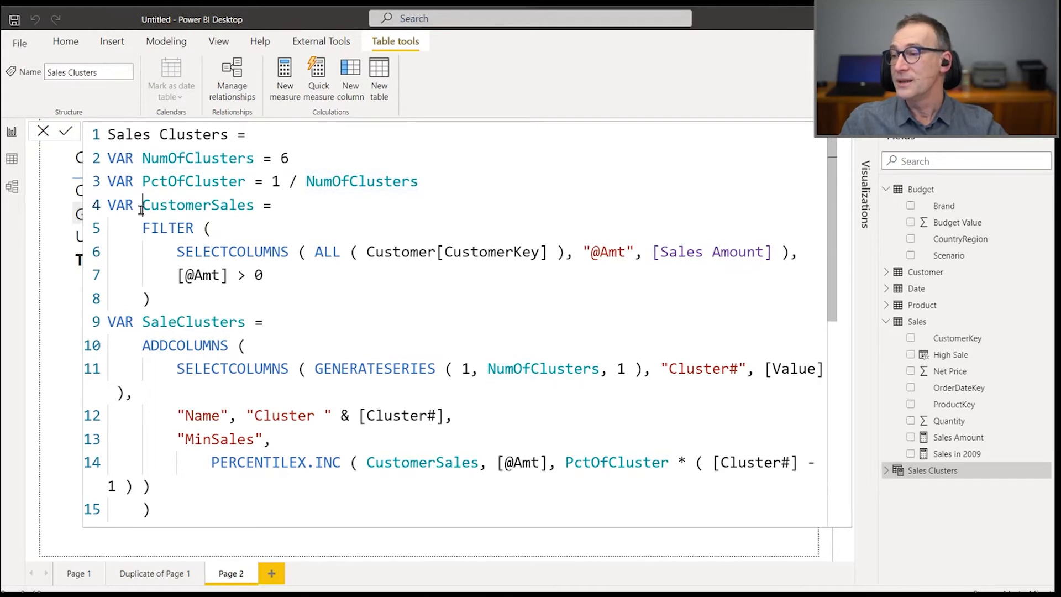
pyautogui.moveTo(142, 207); pyautogui.dragTo(151, 226)
pyautogui.click(471, 253)
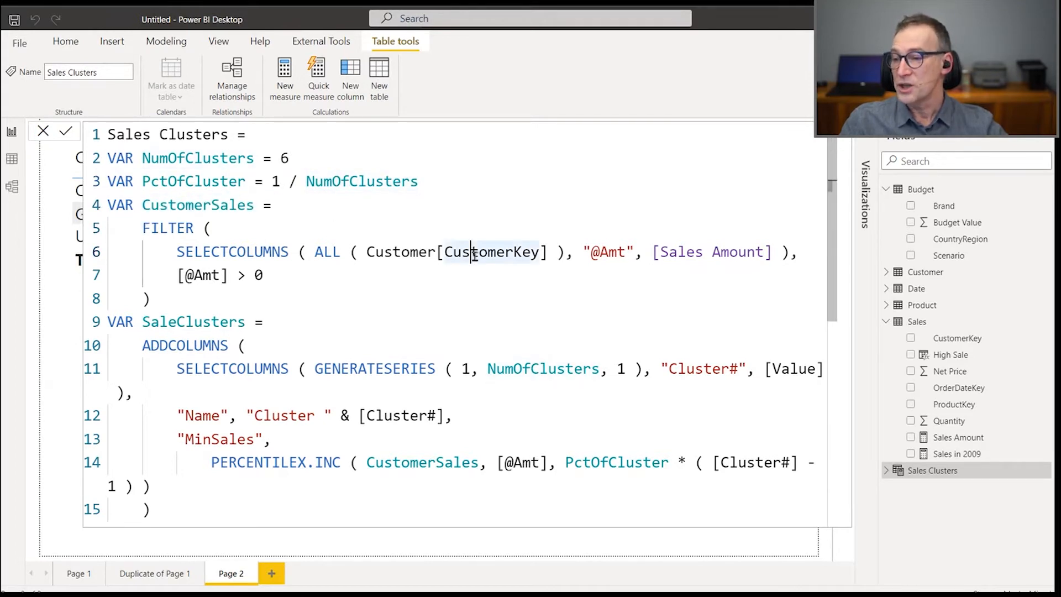
pyautogui.click(754, 254)
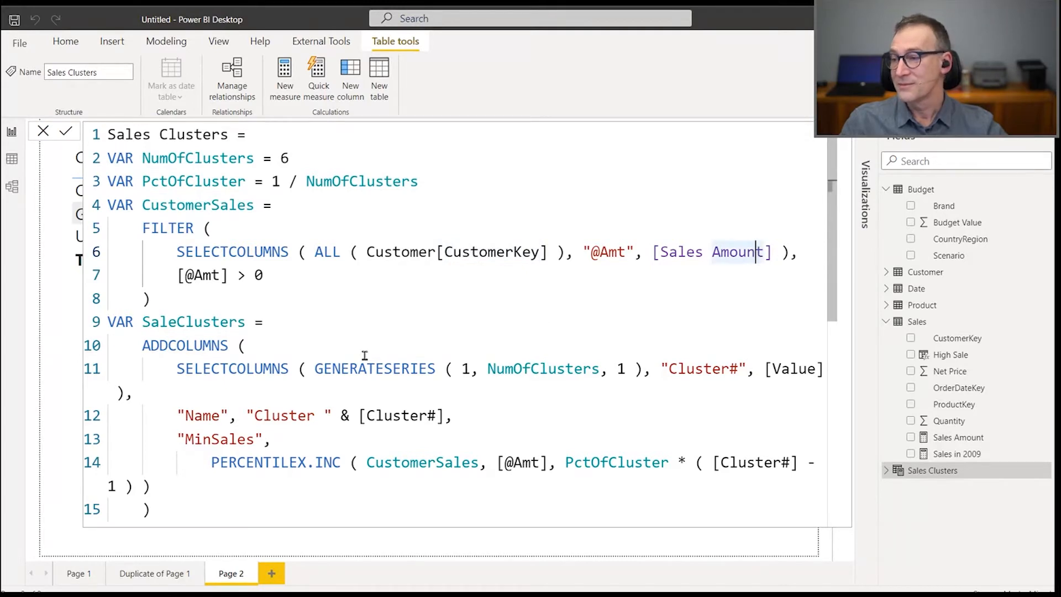
# - Examine how the Sales Clusters formula defines SaleClusters, MinSales, MaxSales and Result, and close the formula without editing it
pyautogui.scroll(-1, 365, 355)
pyautogui.keyDown('ctrl'); pyautogui.scroll(-1, 407, 355); pyautogui.keyUp('ctrl')
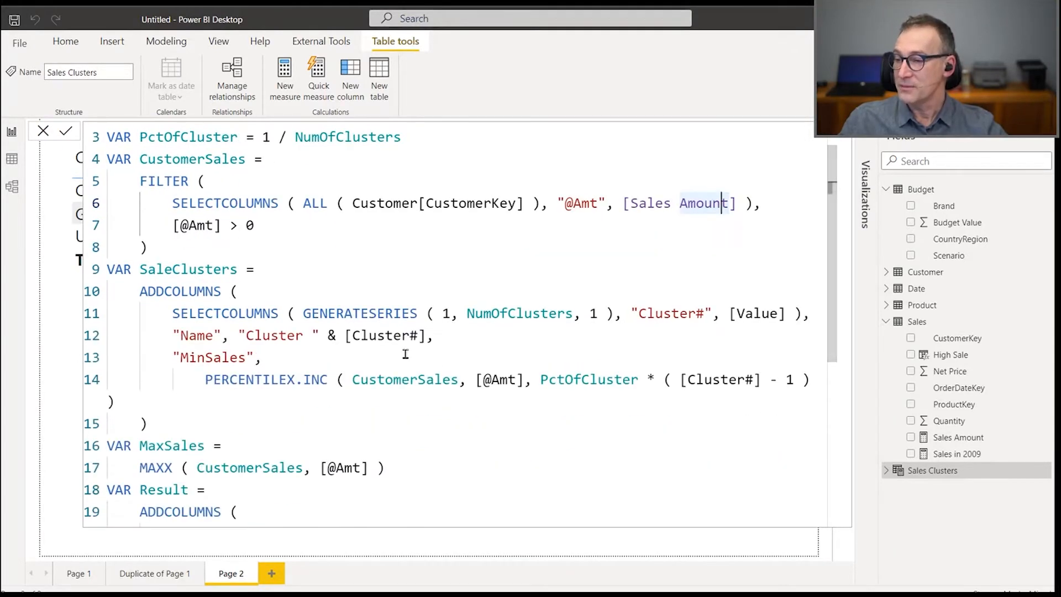
pyautogui.click(524, 313)
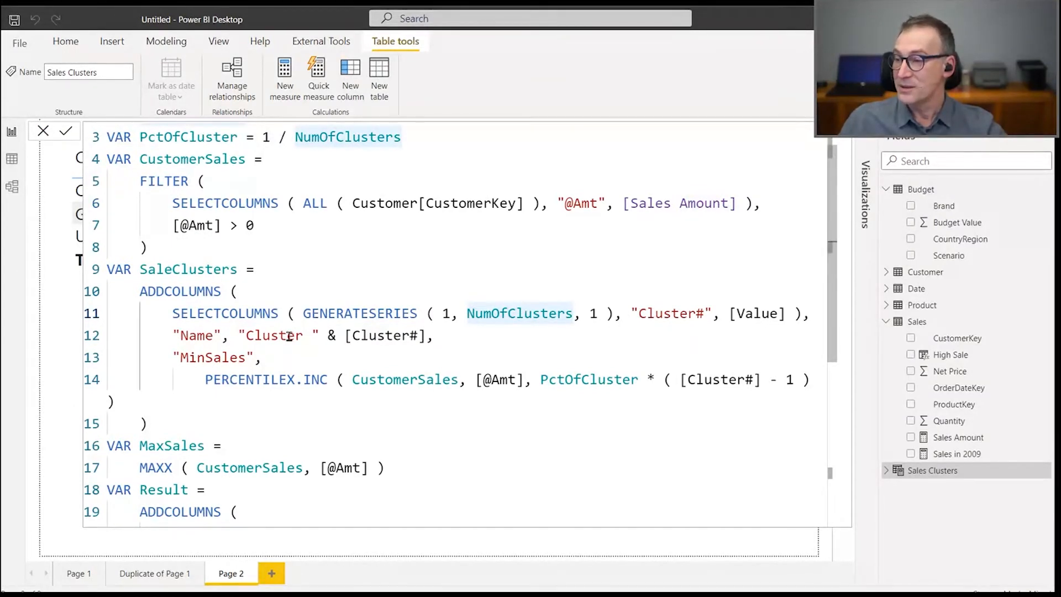
pyautogui.moveTo(181, 357); pyautogui.dragTo(247, 359)
pyautogui.scroll(-1, 273, 378)
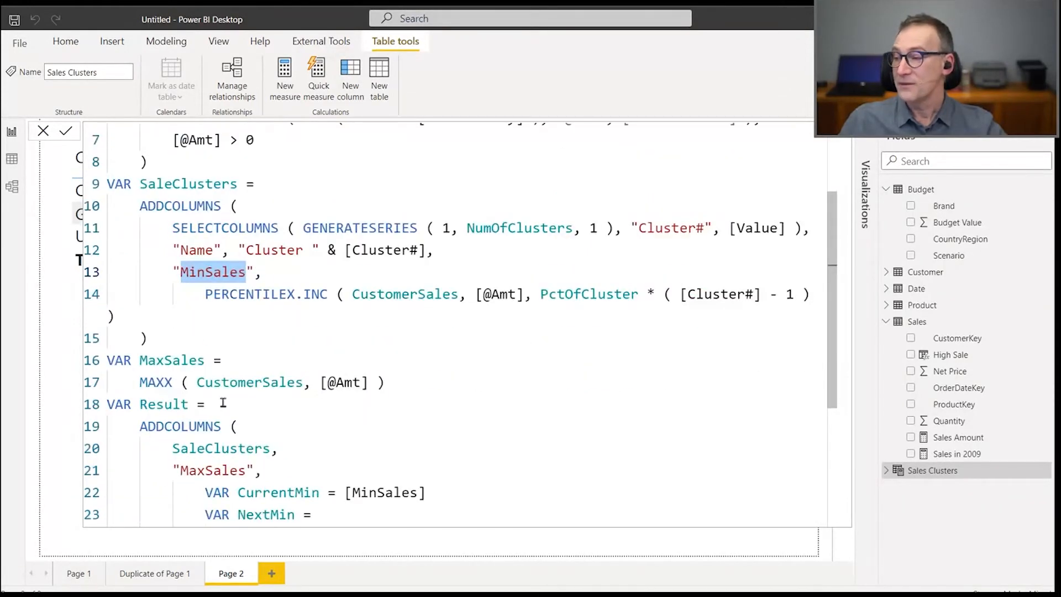
pyautogui.moveTo(139, 360); pyautogui.dragTo(192, 360)
pyautogui.scroll(-3, 249, 362)
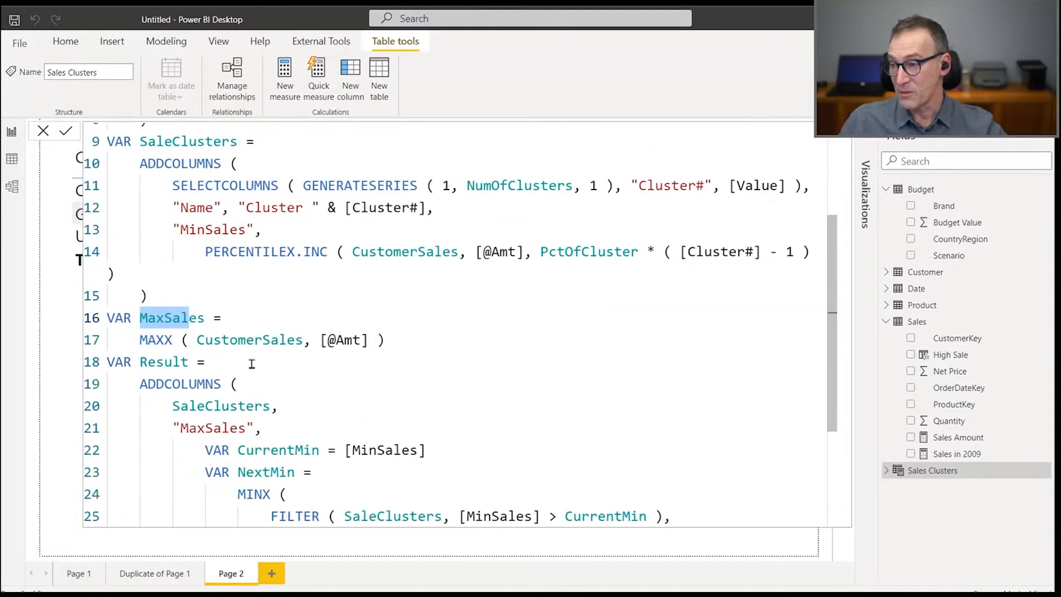
pyautogui.scroll(5, 250, 370)
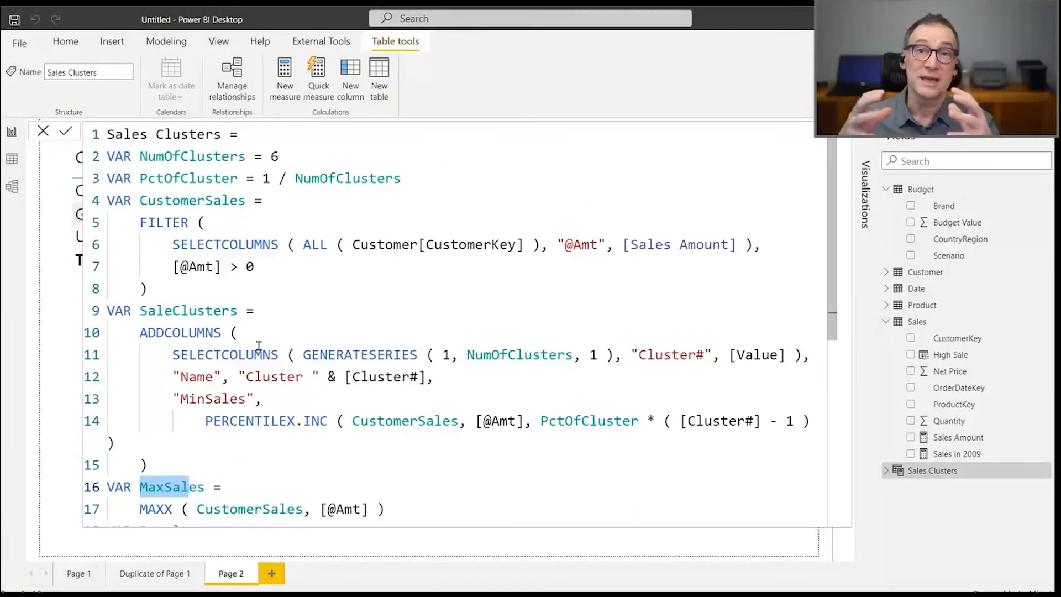
pyautogui.click(346, 214)
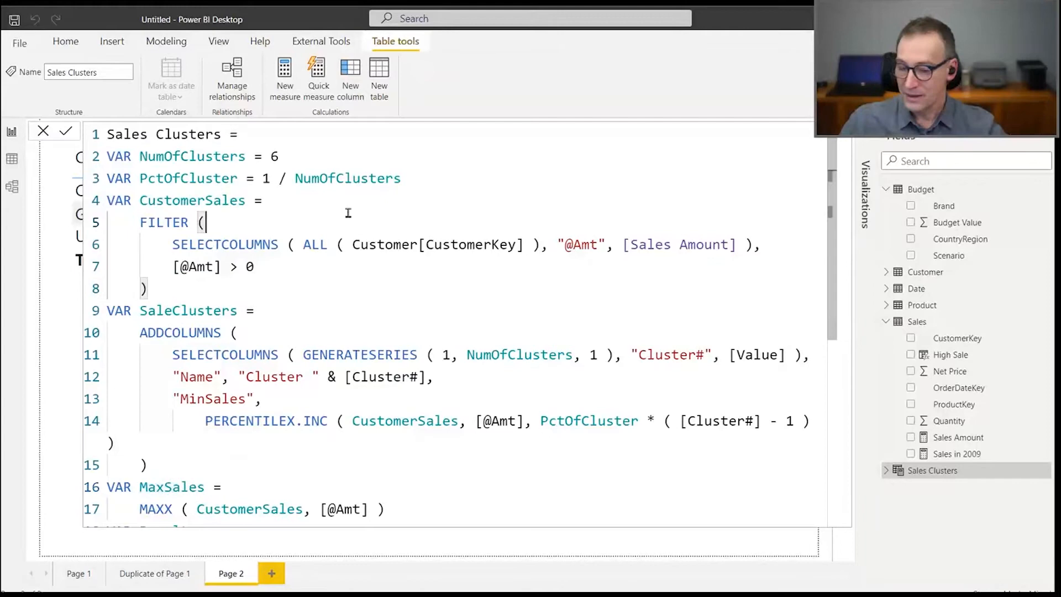
pyautogui.press('Escape')
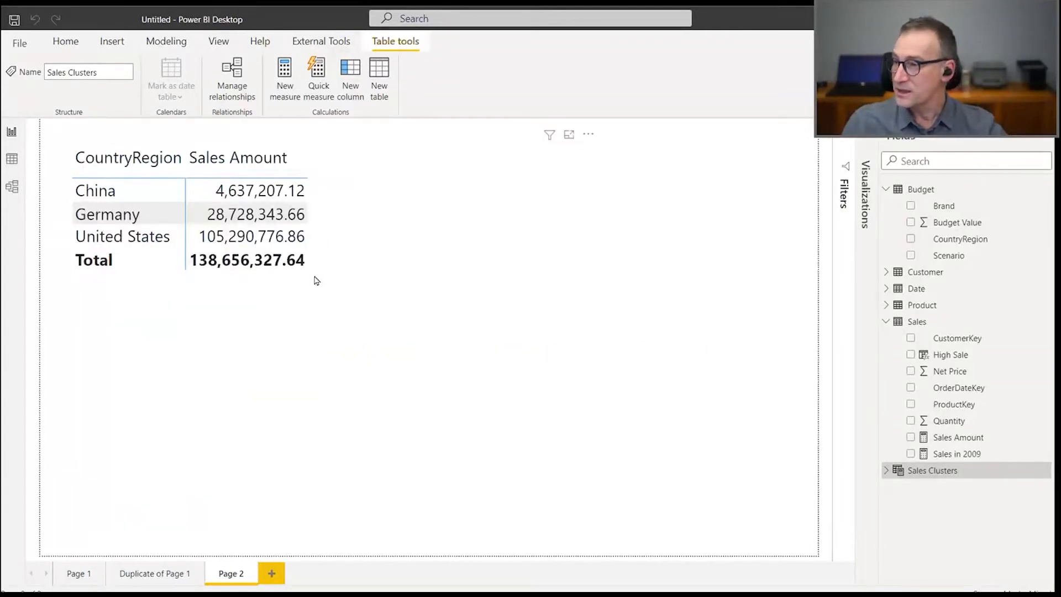
# - Show the rows of the Sales Clusters table in the data view with its formula collapsed
pyautogui.click(12, 159)
pyautogui.click(985, 402)
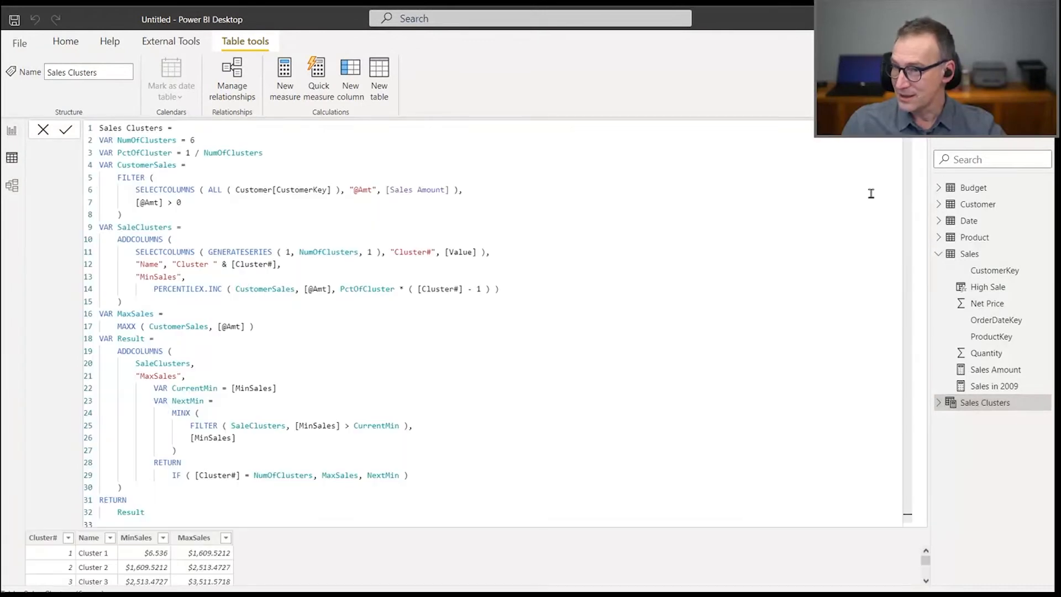
pyautogui.click(917, 137)
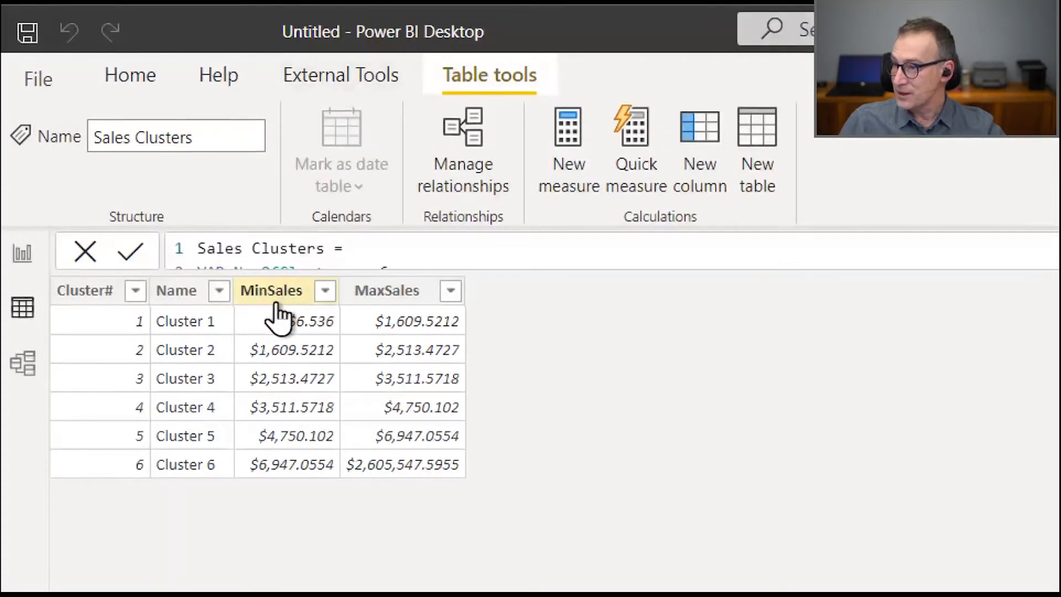
# - Format the MinSales and MaxSales columns of the Sales Clusters table as decimal numbers
pyautogui.click(275, 301)
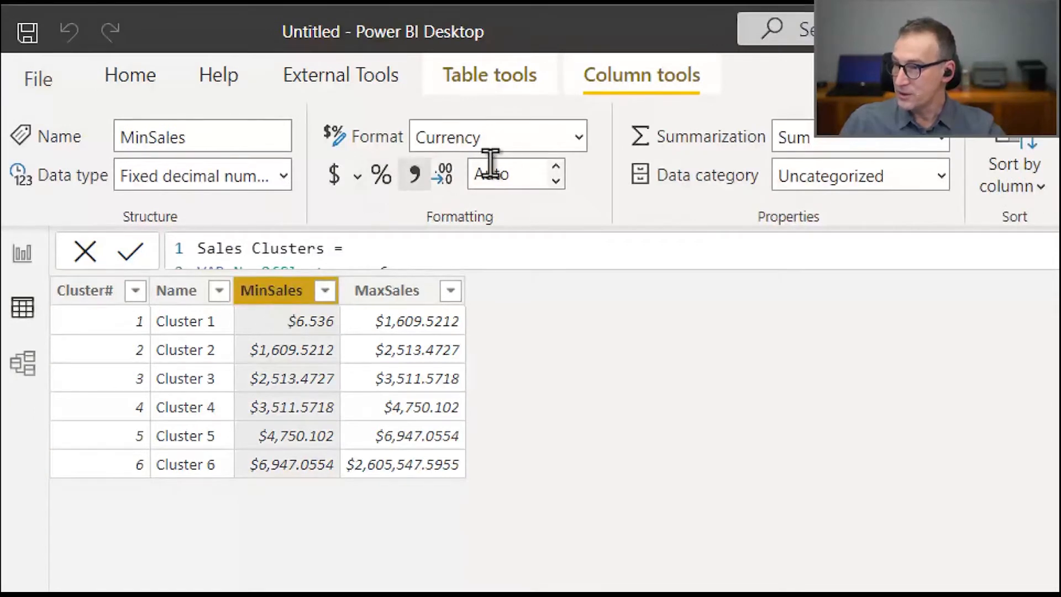
pyautogui.click(578, 139)
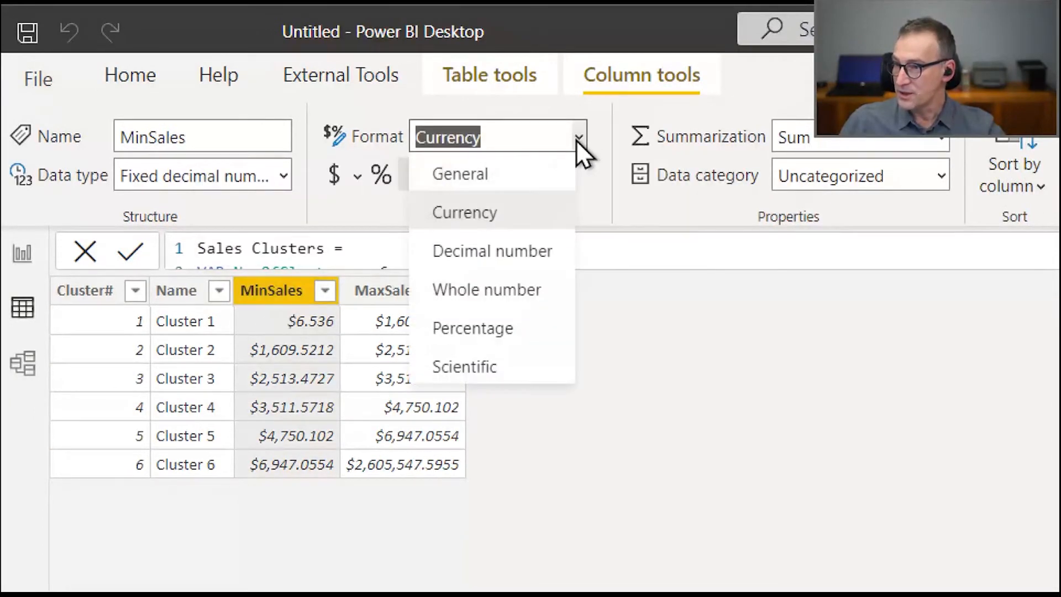
pyautogui.click(476, 253)
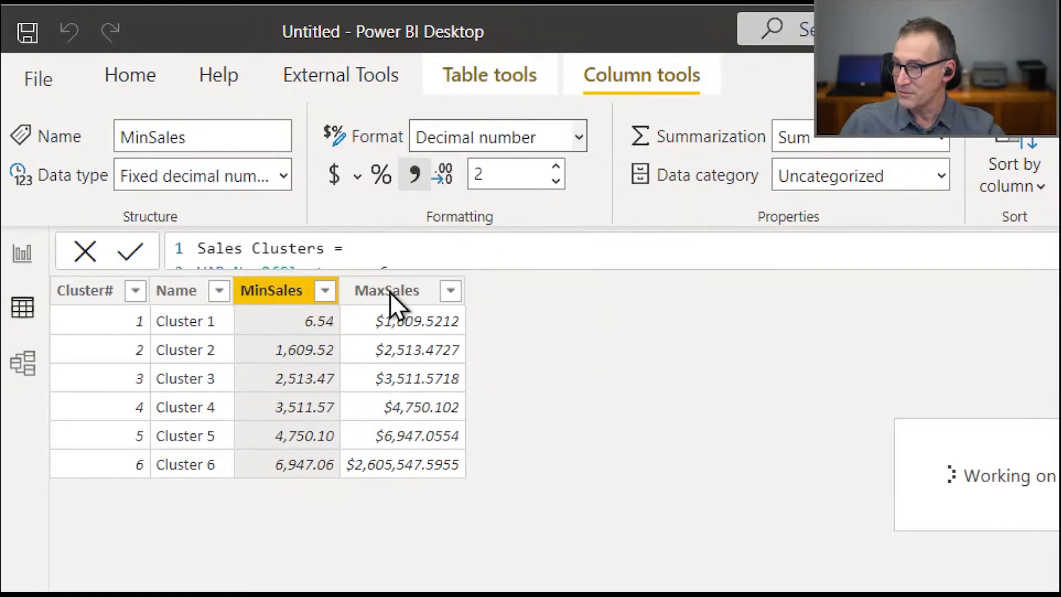
pyautogui.click(406, 303)
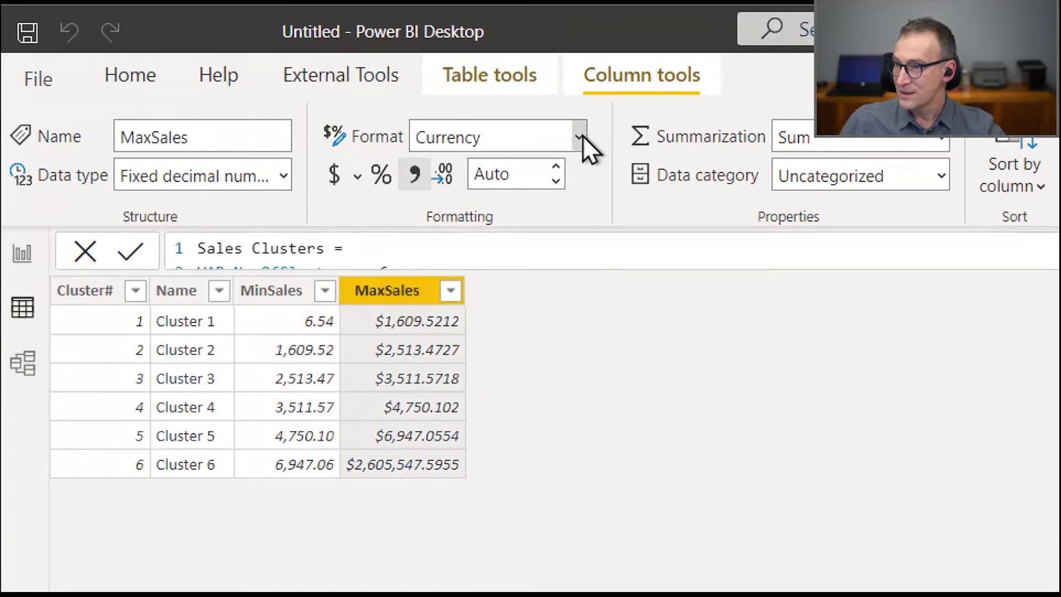
pyautogui.click(578, 138)
pyautogui.click(488, 252)
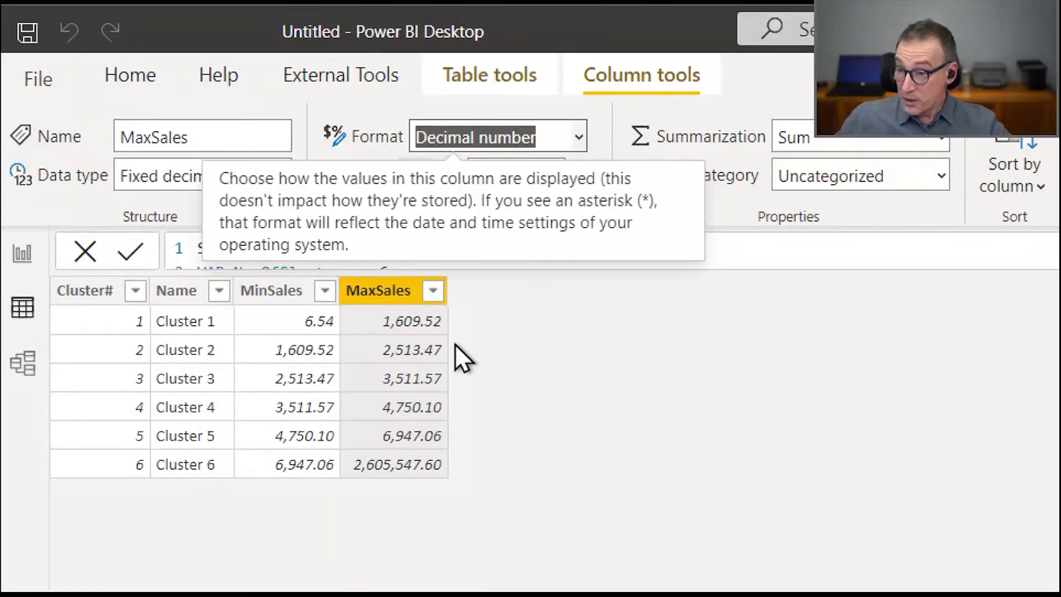
pyautogui.click(812, 312)
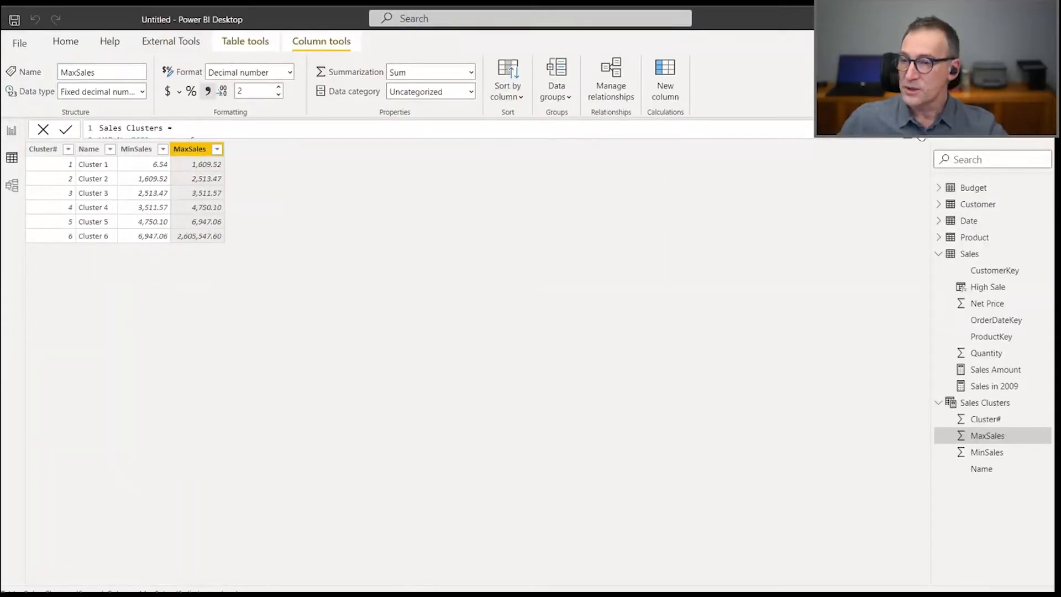
# - Expand and enlarge the Sales Clusters formula in the data view and review its DAX code around the CustomerSales variable
pyautogui.click(921, 137)
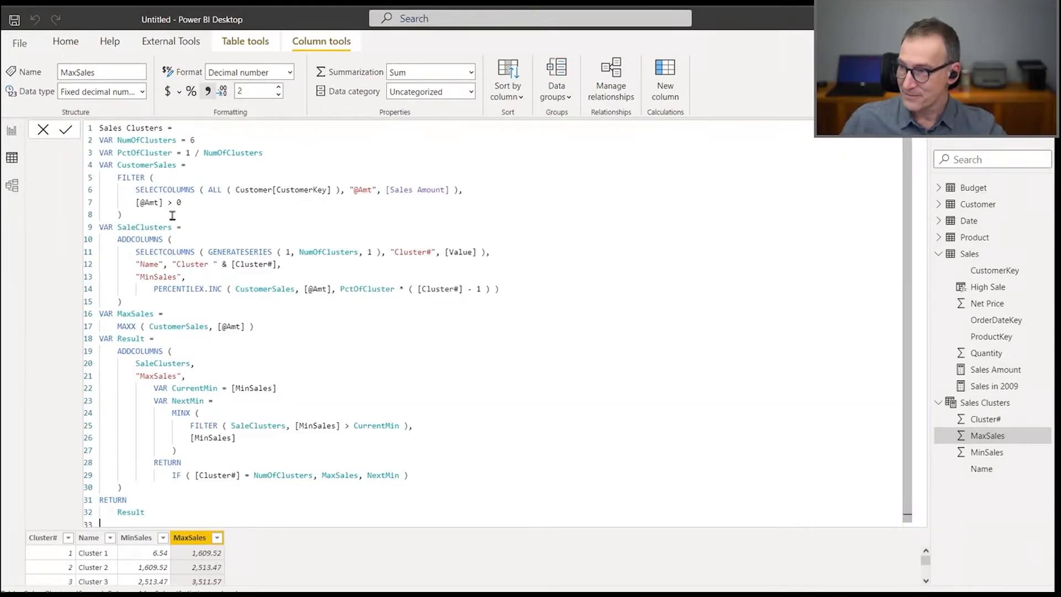
pyautogui.scroll(5, 173, 215)
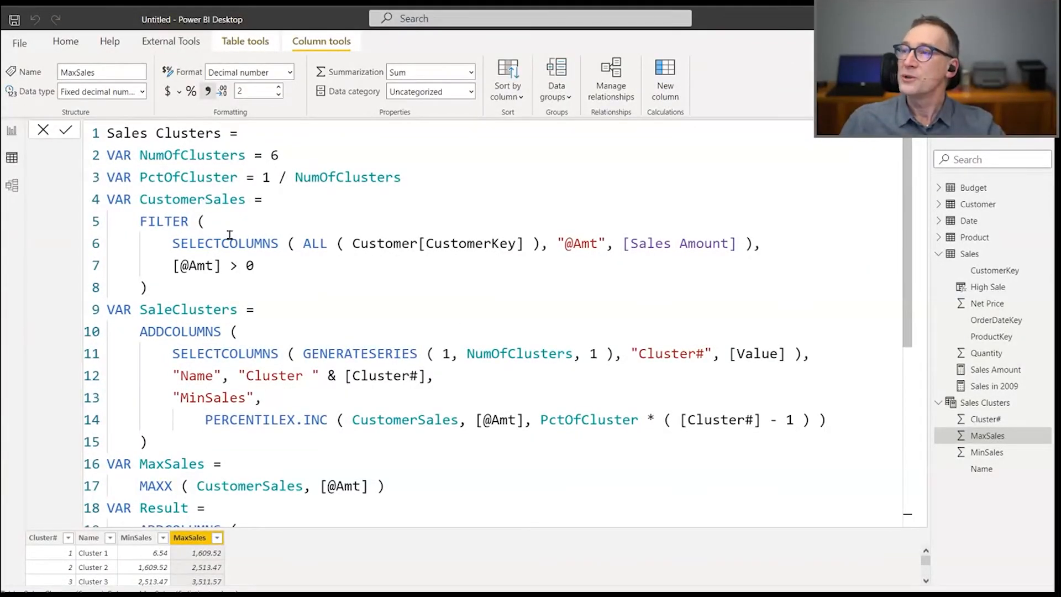
pyautogui.scroll(-4, 272, 296)
pyautogui.scroll(4, 285, 316)
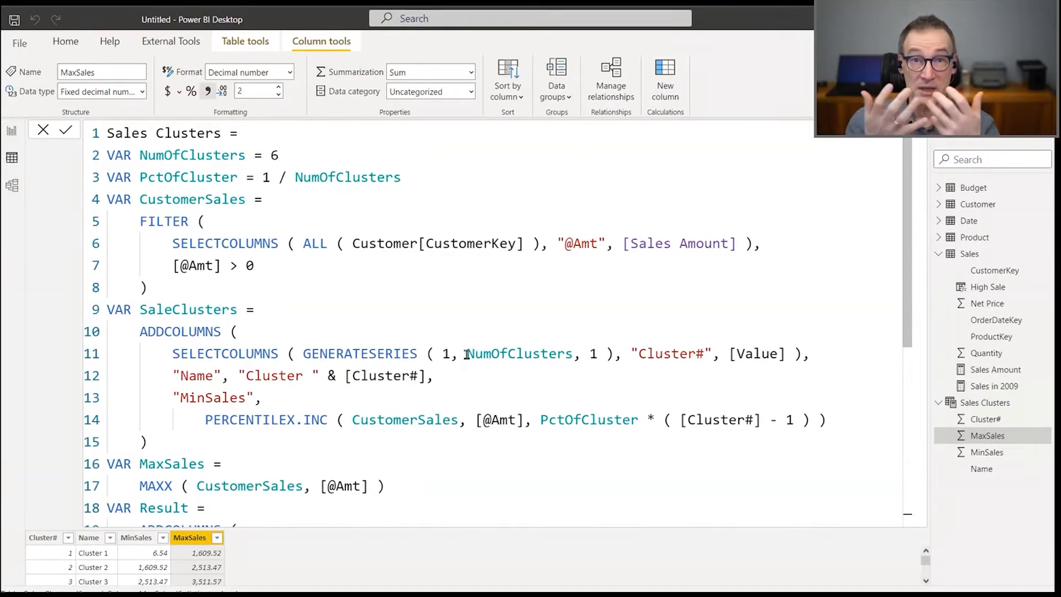
pyautogui.click(504, 286)
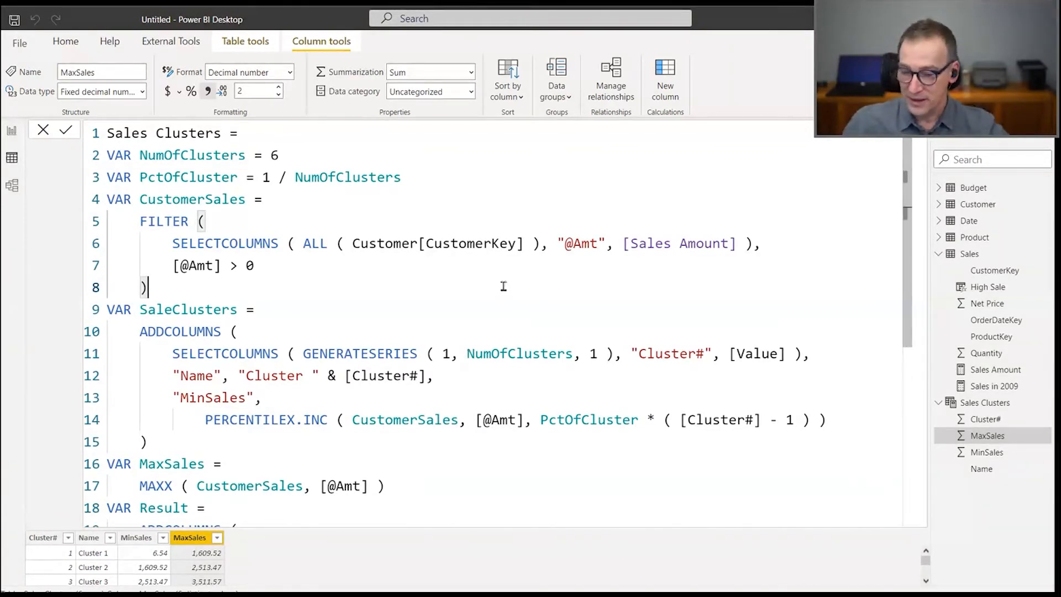
pyautogui.click(308, 204)
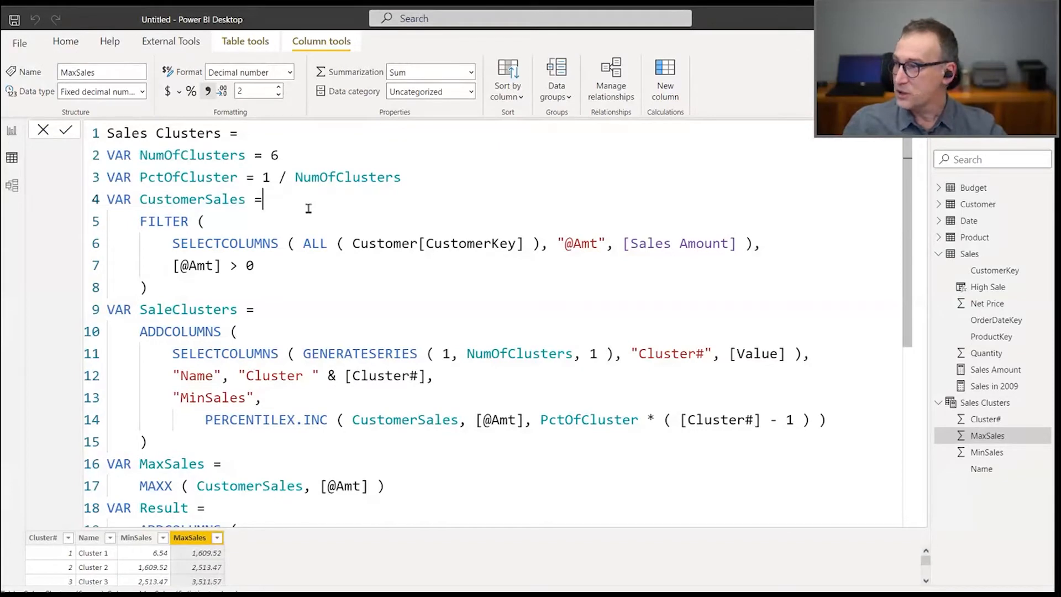
# - Remove CountryRegion and Sales Amount from the matrix on report Page 2, with the Sales Clusters fields listed
pyautogui.click(13, 132)
pyautogui.click(403, 350)
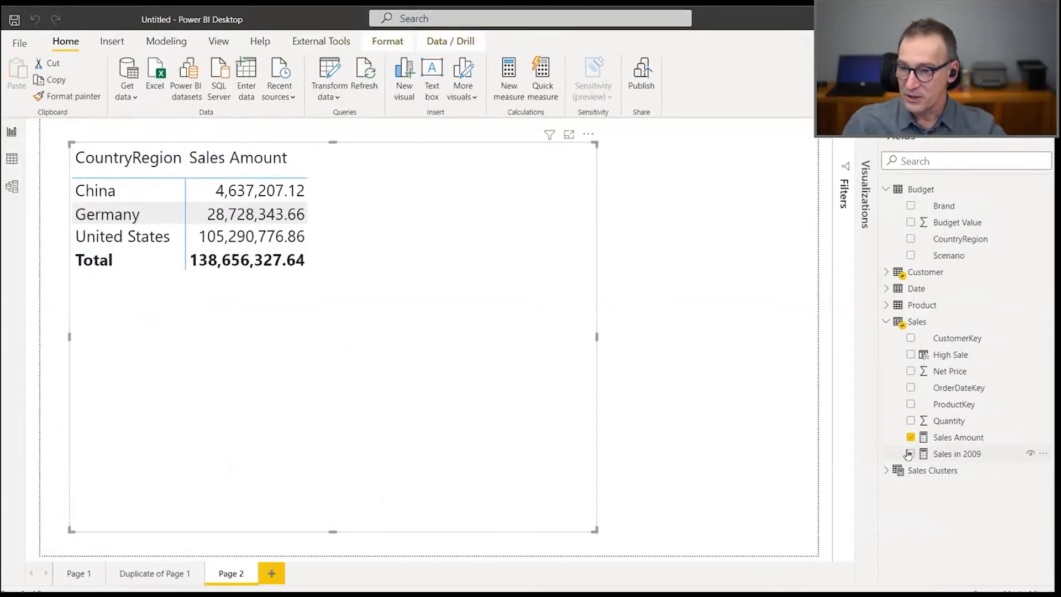
pyautogui.click(887, 471)
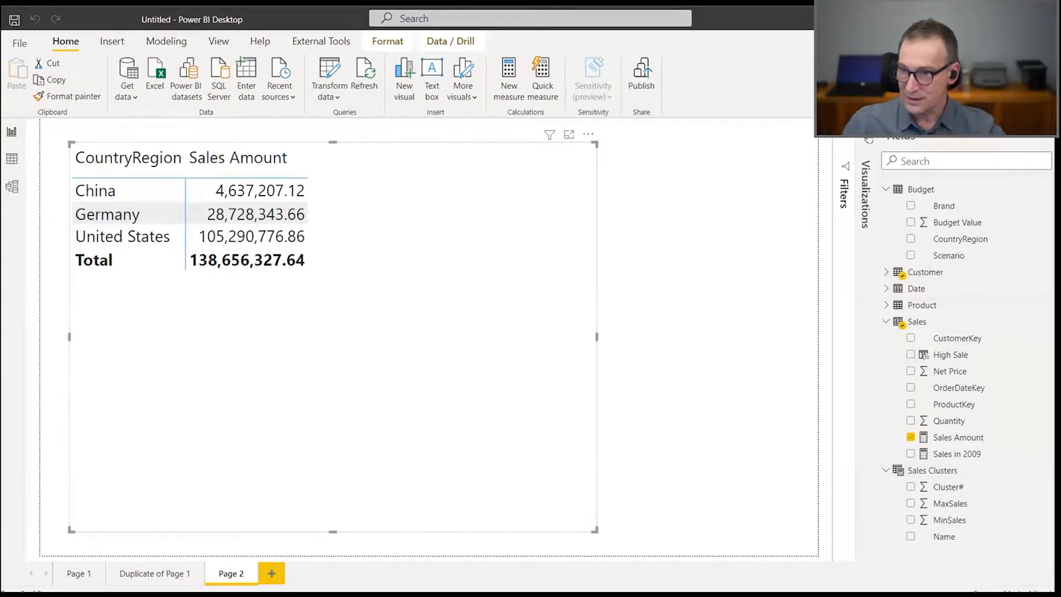
pyautogui.click(872, 185)
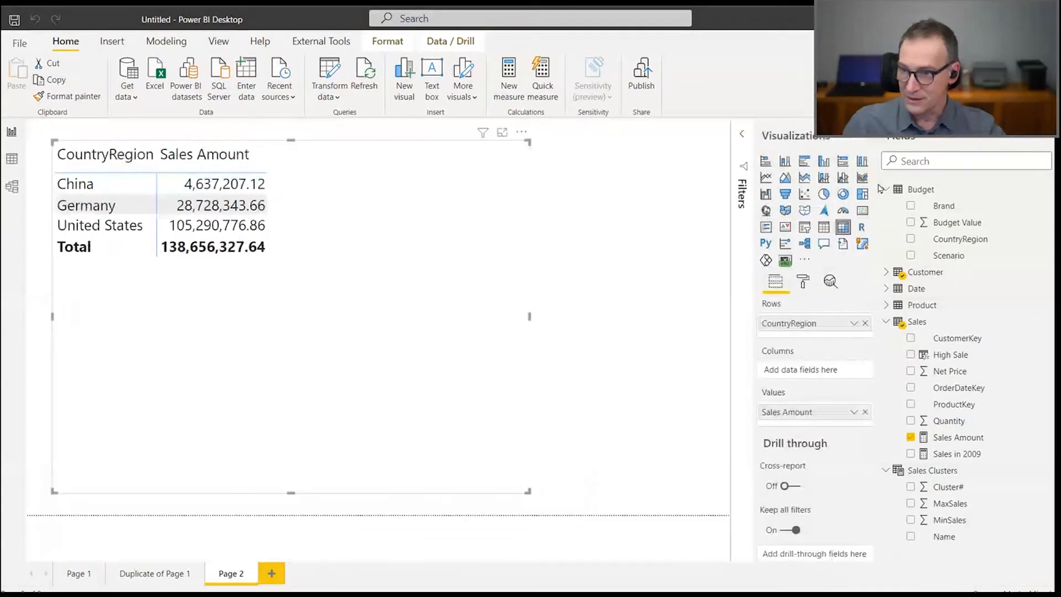
pyautogui.click(865, 323)
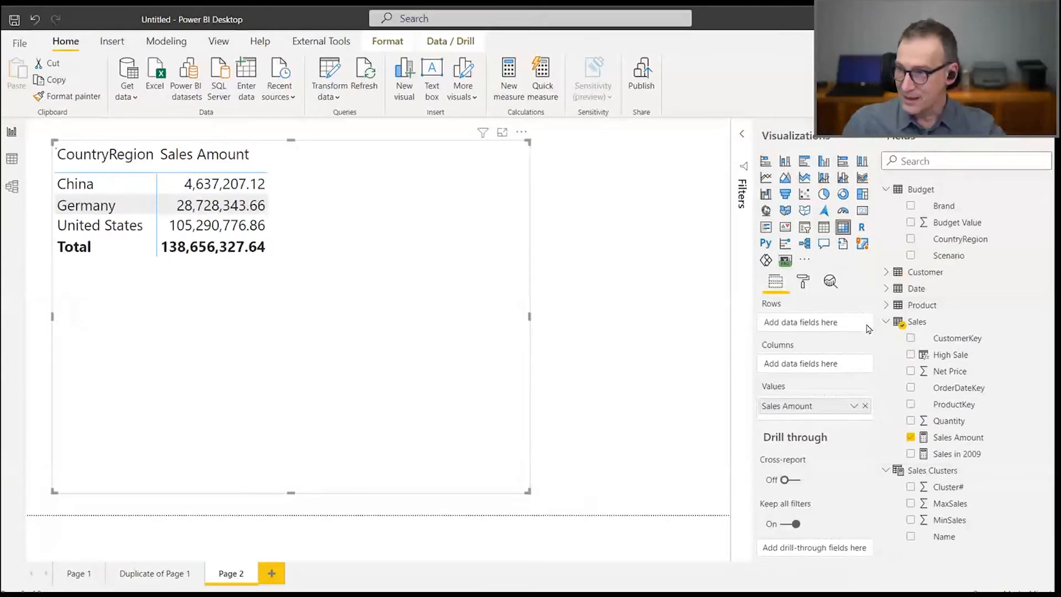
pyautogui.click(865, 405)
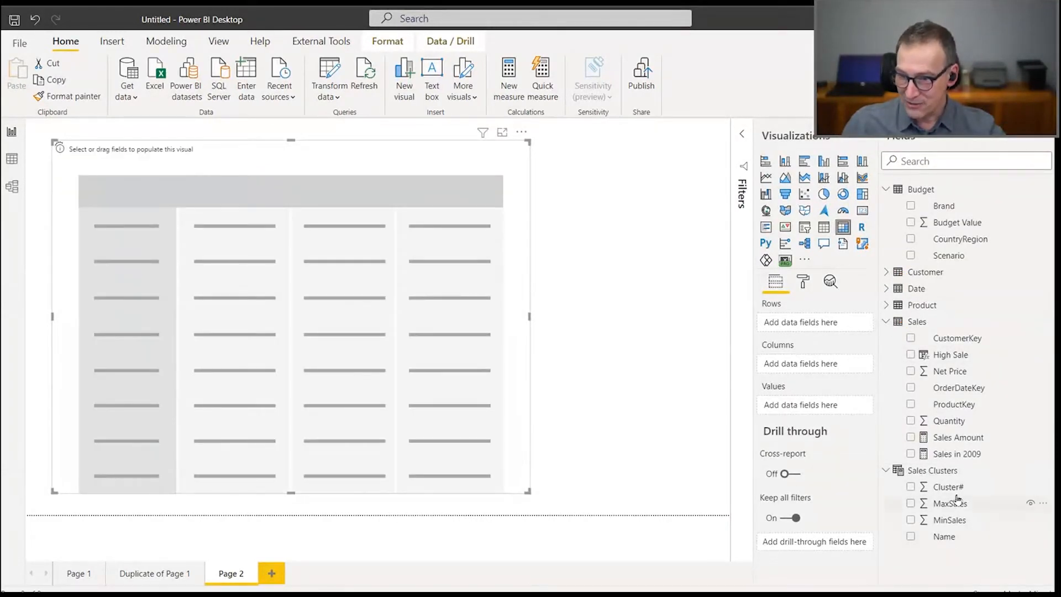
# - Fill the empty matrix with Name from Sales Clusters as rows and MinSales and MaxSales as values
pyautogui.moveTo(962, 536); pyautogui.dragTo(250, 326)
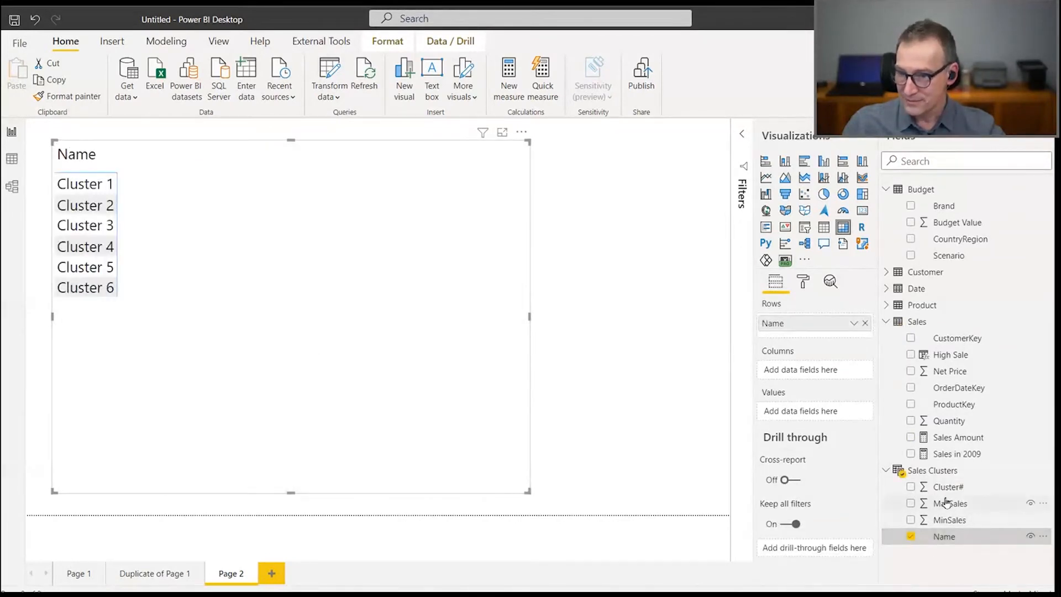
pyautogui.moveTo(956, 523); pyautogui.dragTo(424, 275)
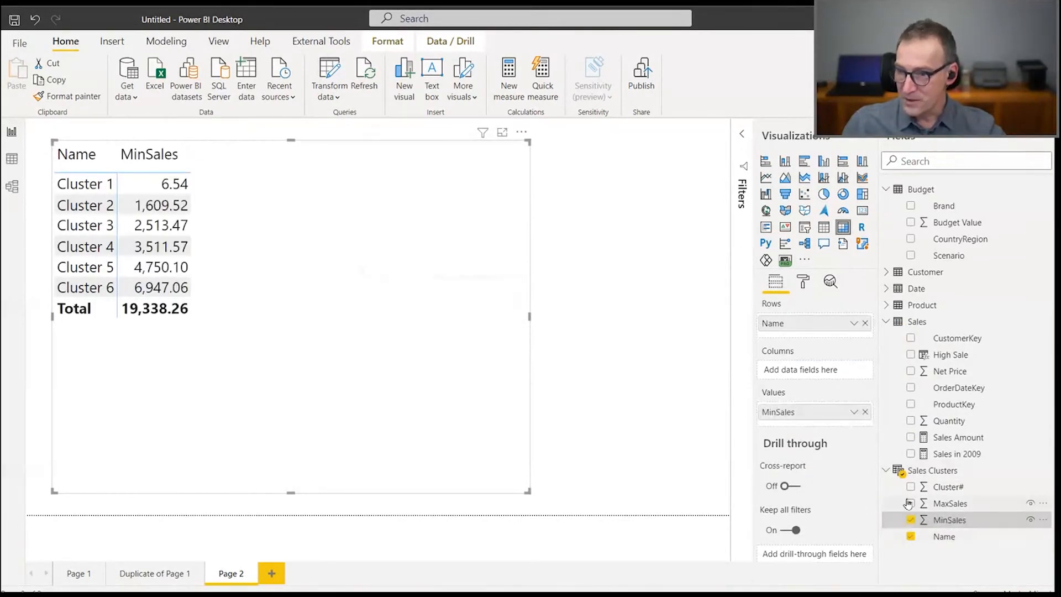
pyautogui.moveTo(948, 503); pyautogui.dragTo(406, 275)
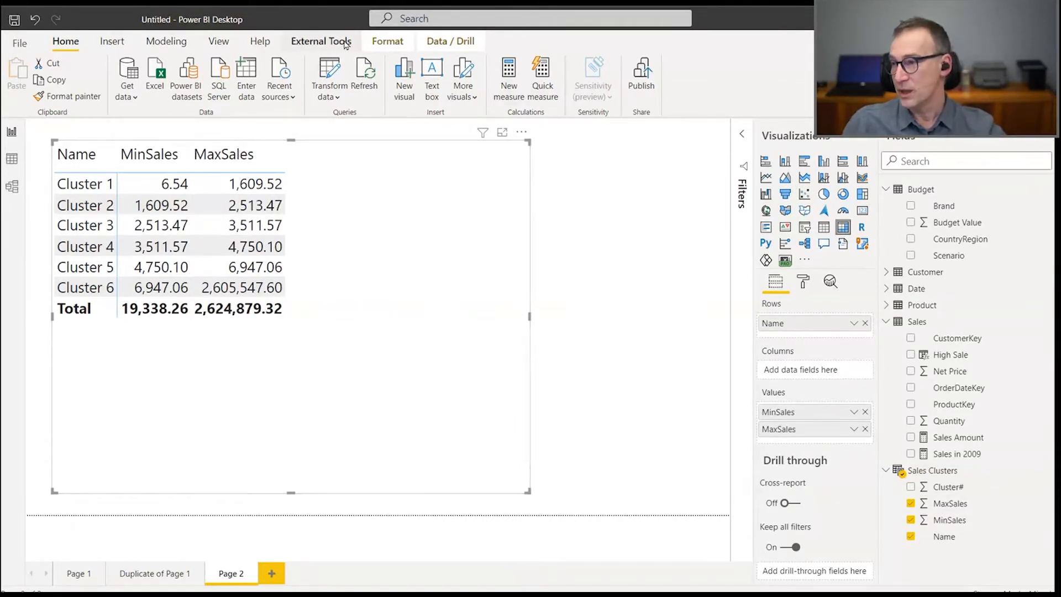
# - Record a refresh of the visuals with Performance analyzer and copy the DAX query of the matrix
pyautogui.click(219, 42)
pyautogui.click(639, 77)
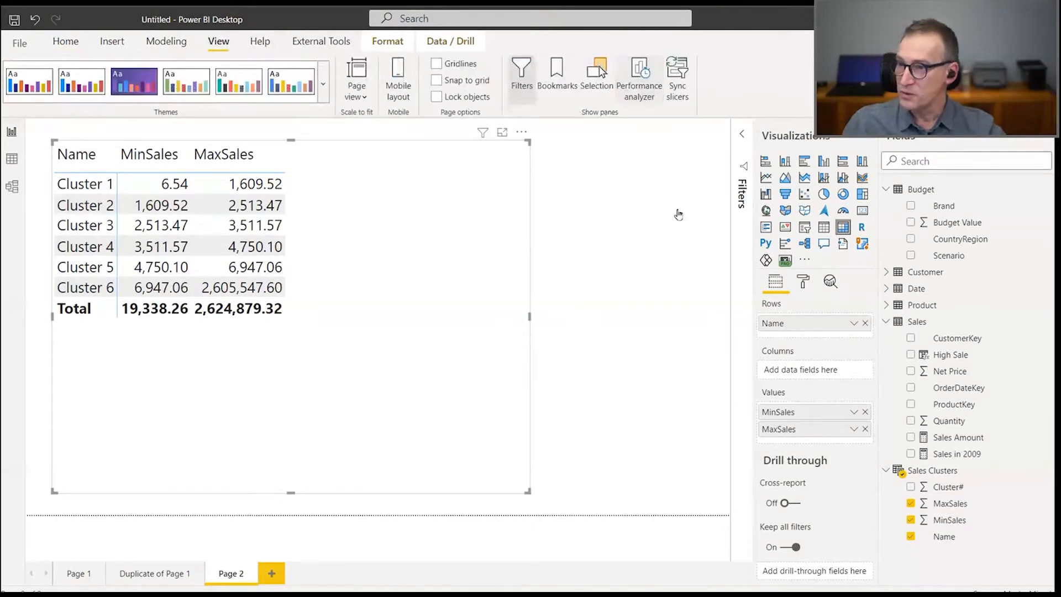
pyautogui.click(526, 164)
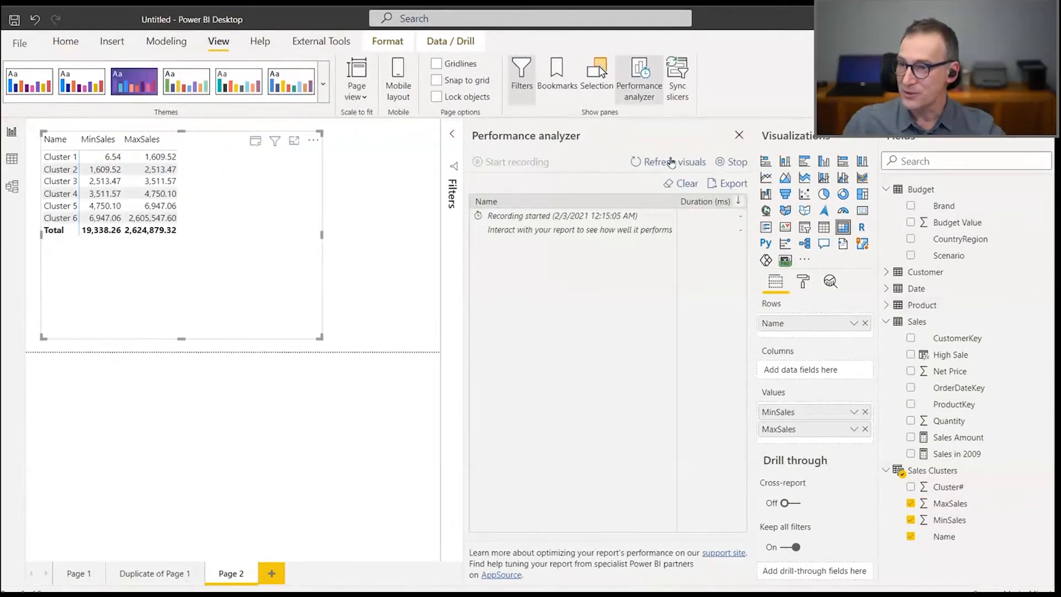
pyautogui.click(671, 162)
pyautogui.click(478, 230)
pyautogui.click(520, 285)
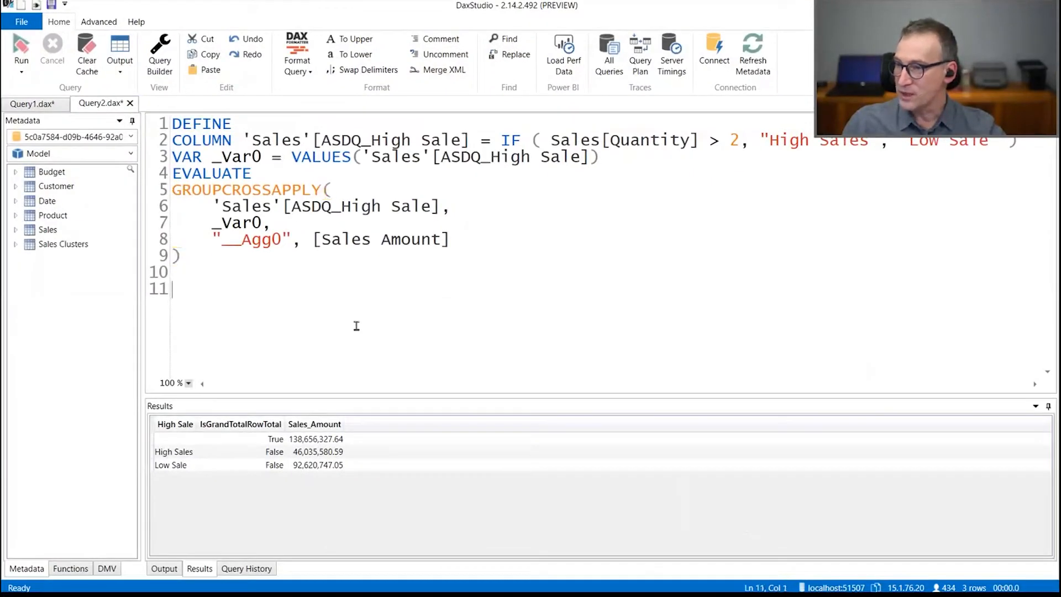
# - Replace the Query2 text in DAX Studio with the copied matrix query and examine its grouping by 'Sales Clusters'[Name]
pyautogui.hotkey('ctrl', 'a')
pyautogui.hotkey('ctrl', 'v')
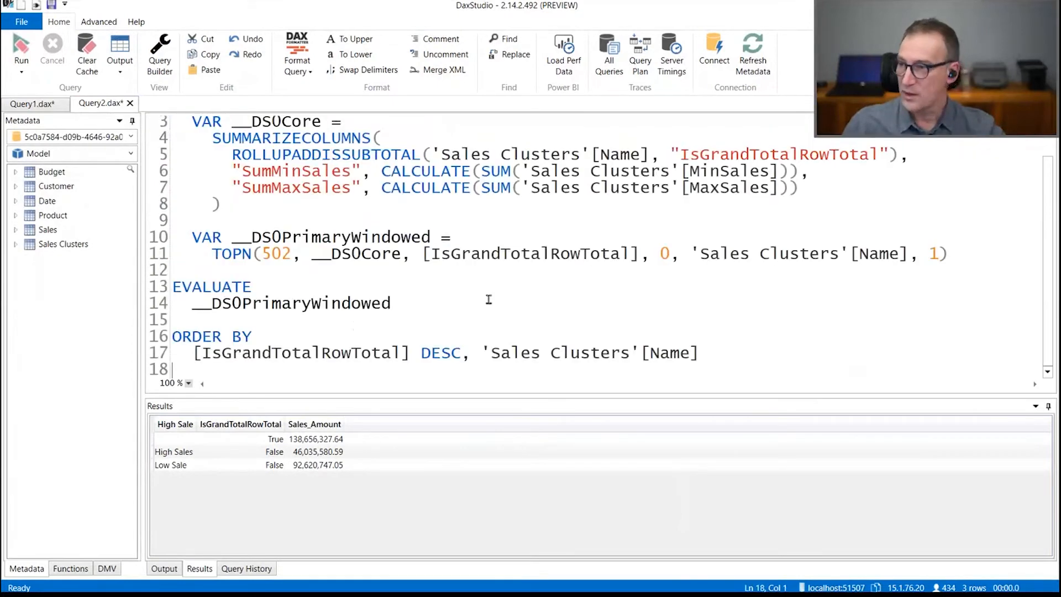
pyautogui.scroll(1, 526, 301)
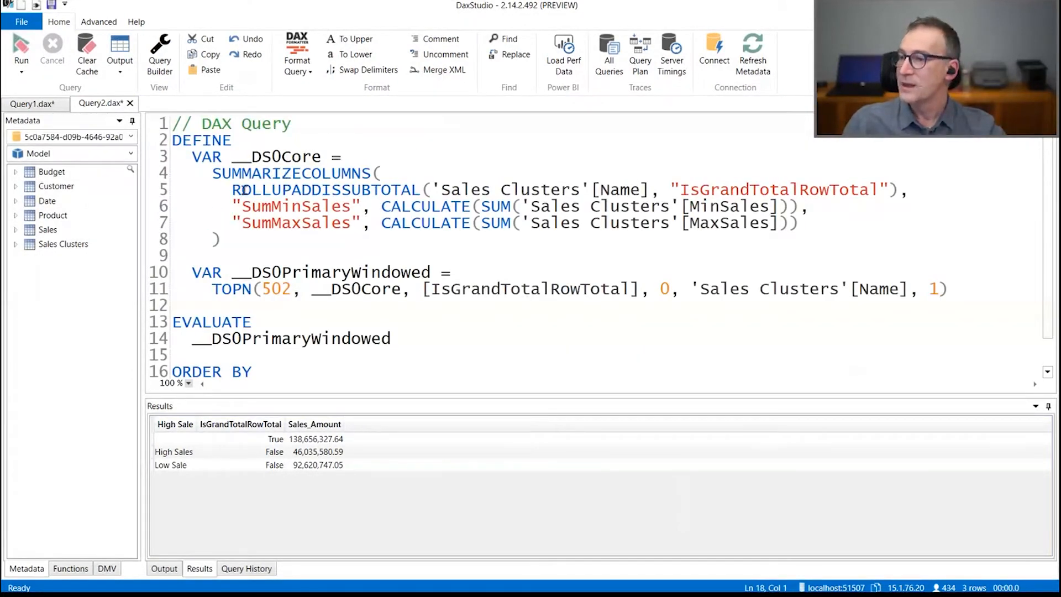
pyautogui.moveTo(239, 190); pyautogui.dragTo(600, 190)
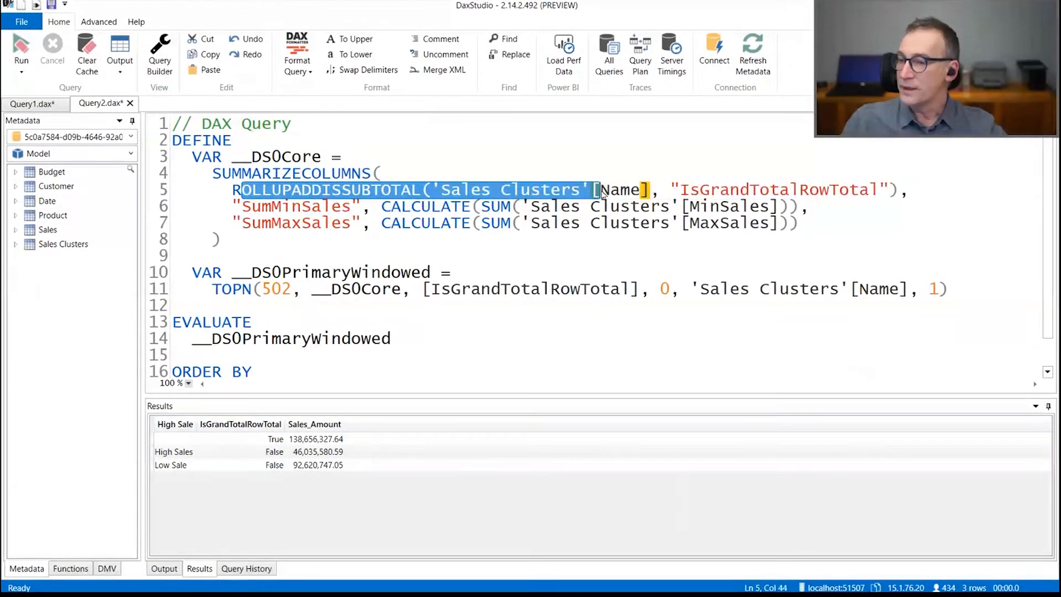
pyautogui.click(269, 175)
pyautogui.moveTo(441, 191); pyautogui.dragTo(632, 191)
pyautogui.click(731, 203)
pyautogui.click(671, 253)
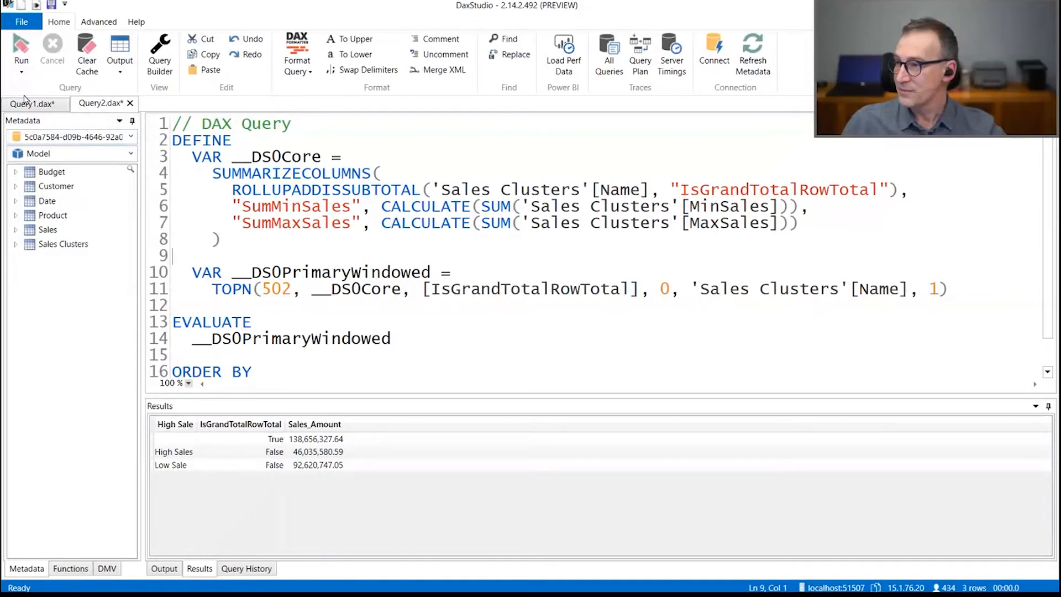
# - Replace the Query1 text with the same matrix query and run it with Server Timings active
pyautogui.click(350, 219)
pyautogui.hotkey('ctrl', 'a')
pyautogui.write('// DAX Query DEFINE   VAR __DS0Core =     SUMMARIZECOLUMNS(       ROLLUPADDISSUBTOTAL(\'Sales Clusters\'[Name], "IsGrandTotalRowTotal"),       "SumMinSales", CALCULATE(SUM(\'Sales Clusters\'[MinSales])),       "SumMaxSales", CALCULATE(SUM(\'Sales Clusters\'[MaxSales]))     )    VAR __DS0PrimaryWindowed =     TOPN(502, __DS0Core, [IsGrandTotalRowTotal], 0, \'Sales Clusters\'[Name], 1)  EVALUATE   __DS0PrimaryWindowed  ORDER BY   [IsGrandTotalRowTotal] DESC, \'Sales Clusters\'[Name]')
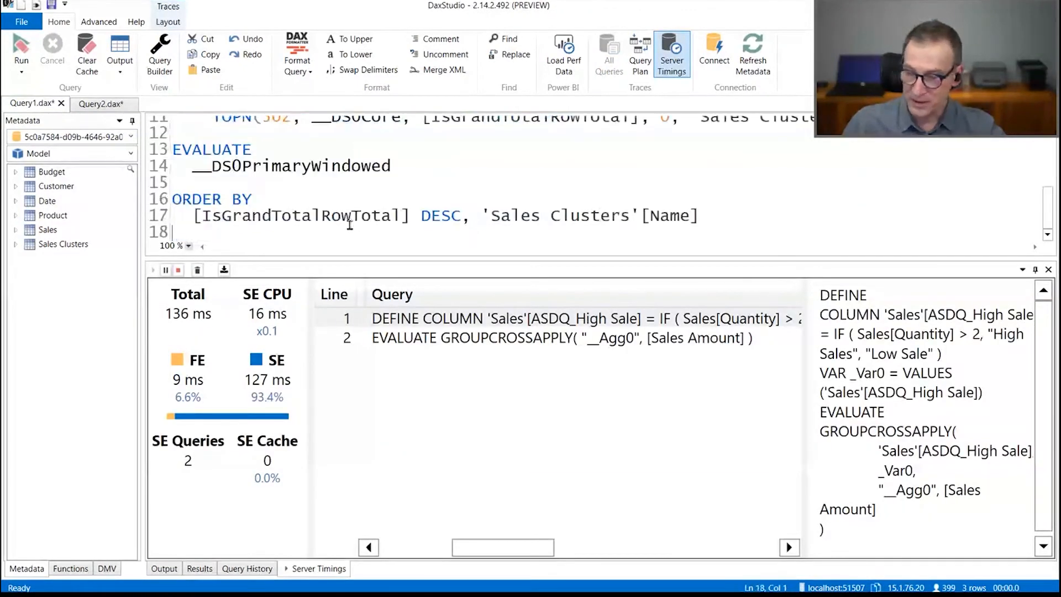
pyautogui.scroll(3, 369, 213)
pyautogui.press('F5')
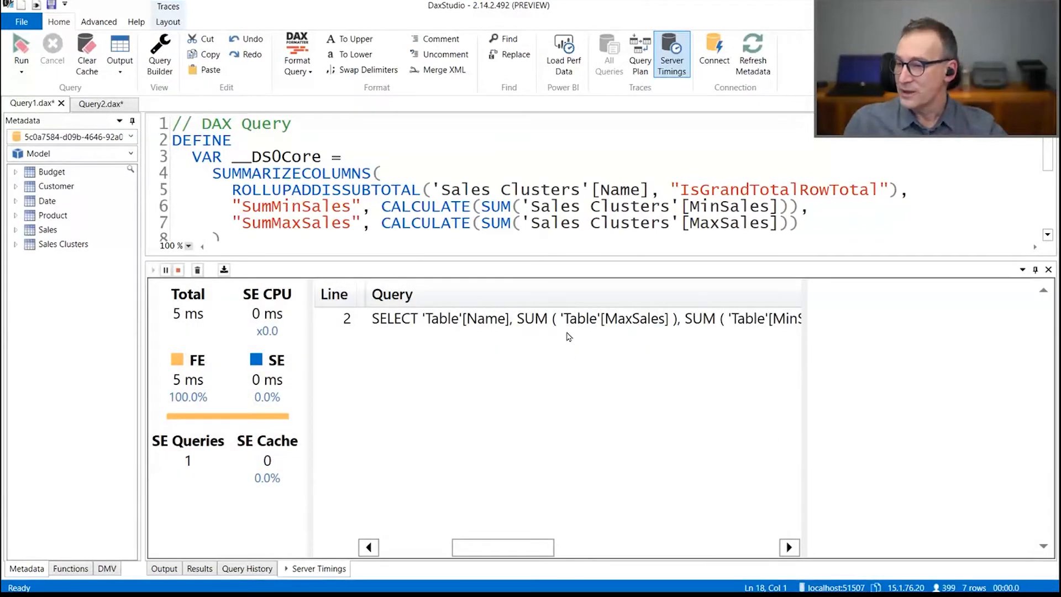
# - Examine the full storage engine query that sums MaxSales and MinSales by Name in the server timings
pyautogui.click(556, 323)
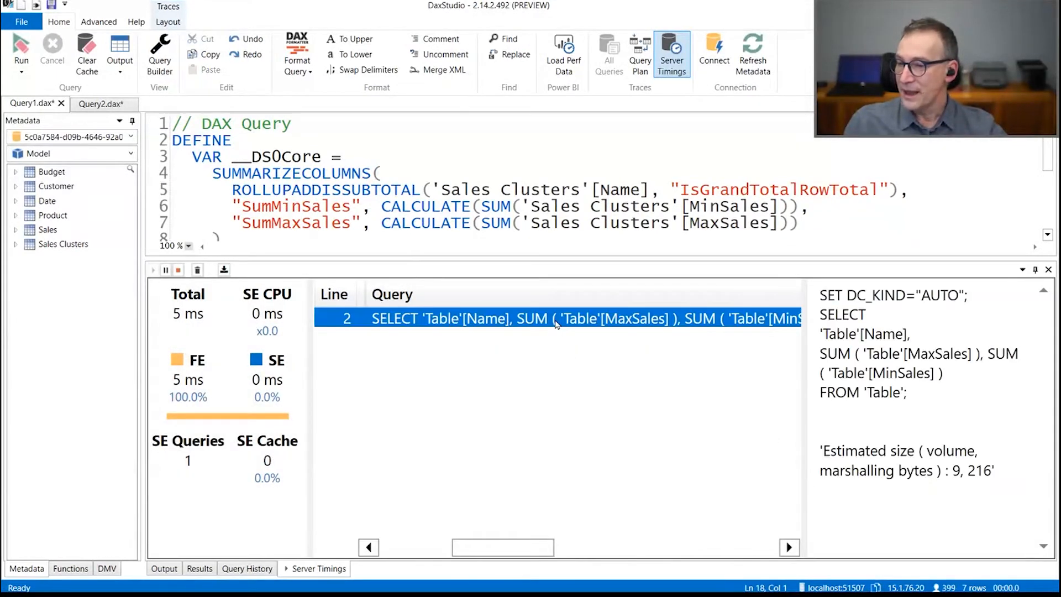
pyautogui.moveTo(817, 294); pyautogui.dragTo(950, 402)
pyautogui.click(951, 402)
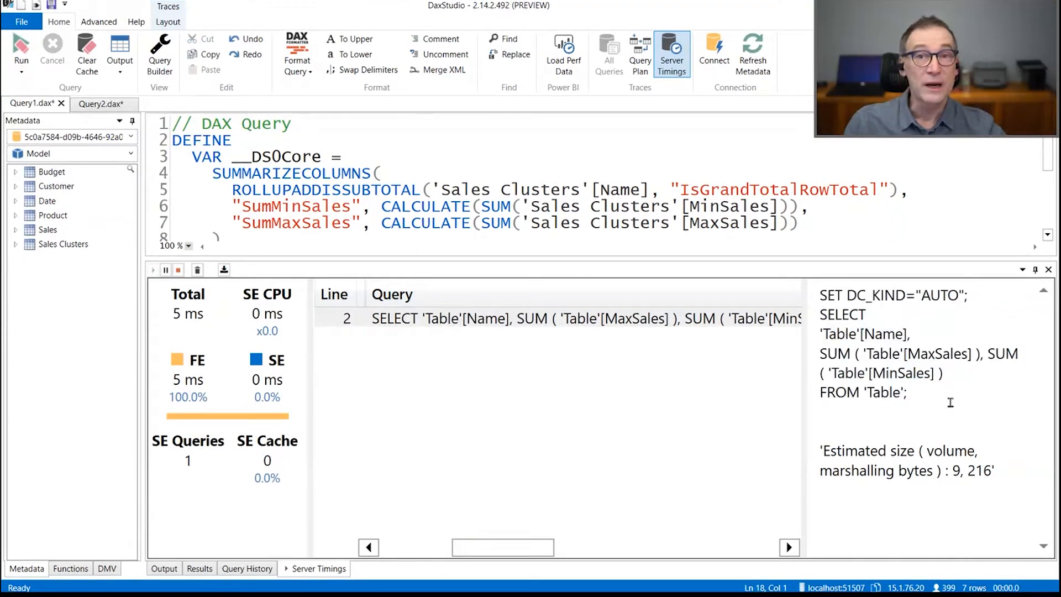
pyautogui.moveTo(966, 402); pyautogui.dragTo(827, 299)
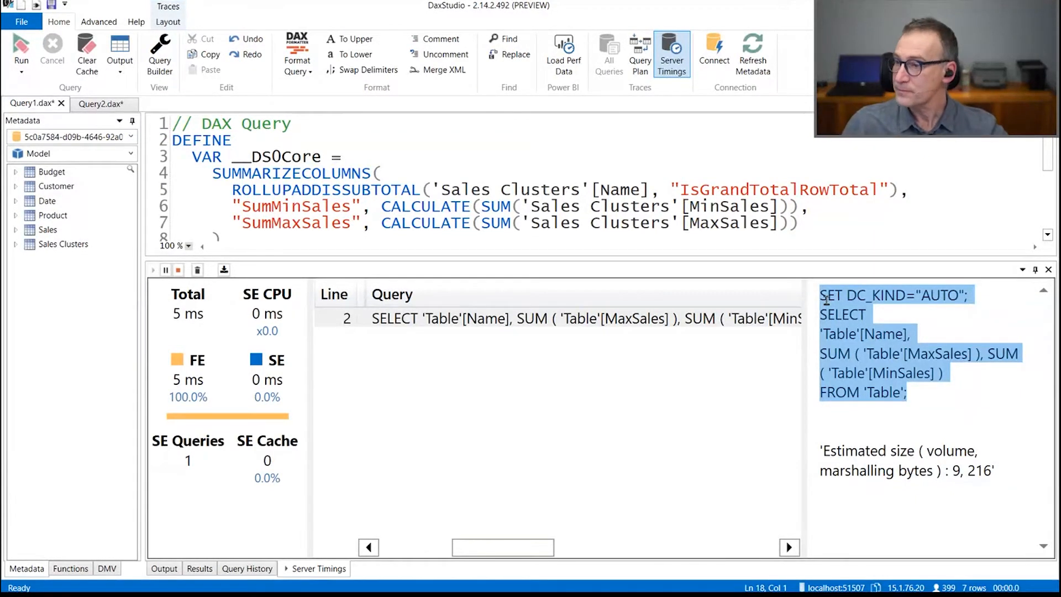
# - Switch back to Power BI Desktop, close Performance analyzer and start a Customers in Cluster measure in the Budget table
pyautogui.hotkey('alt', 'Tab')
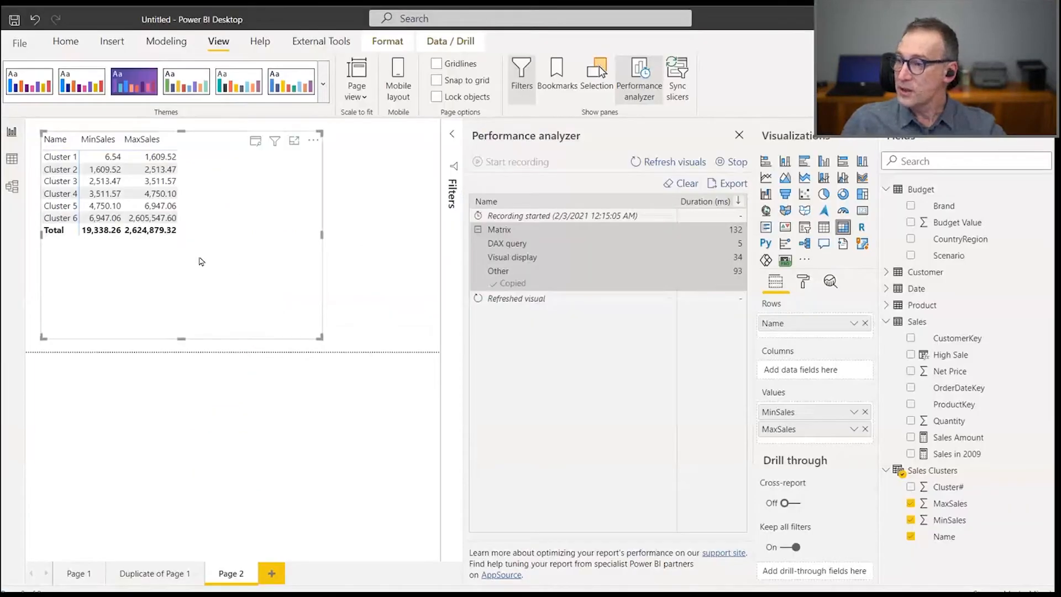
pyautogui.click(736, 138)
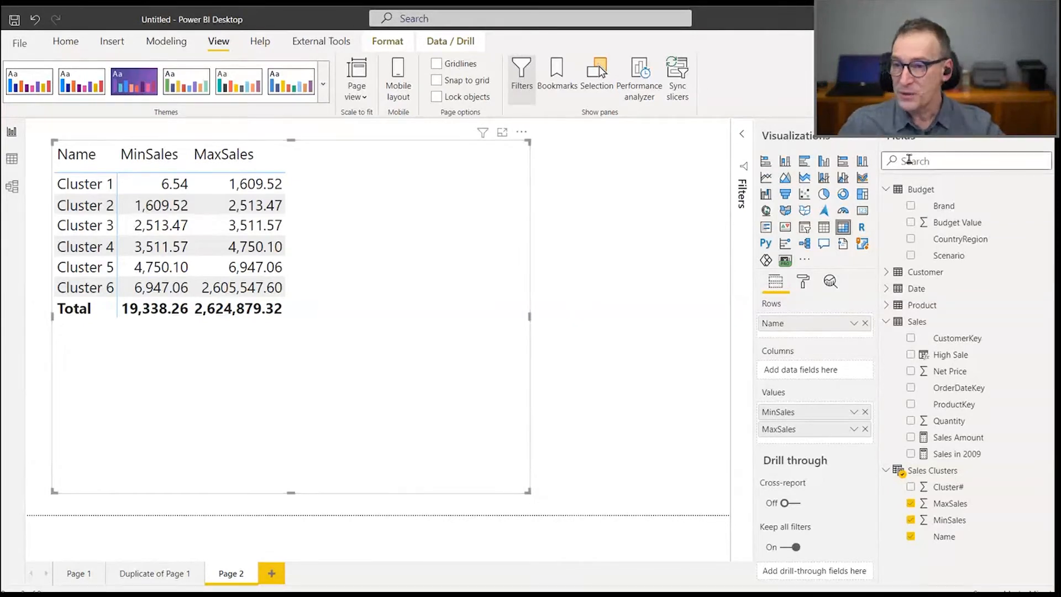
pyautogui.rightClick(942, 189)
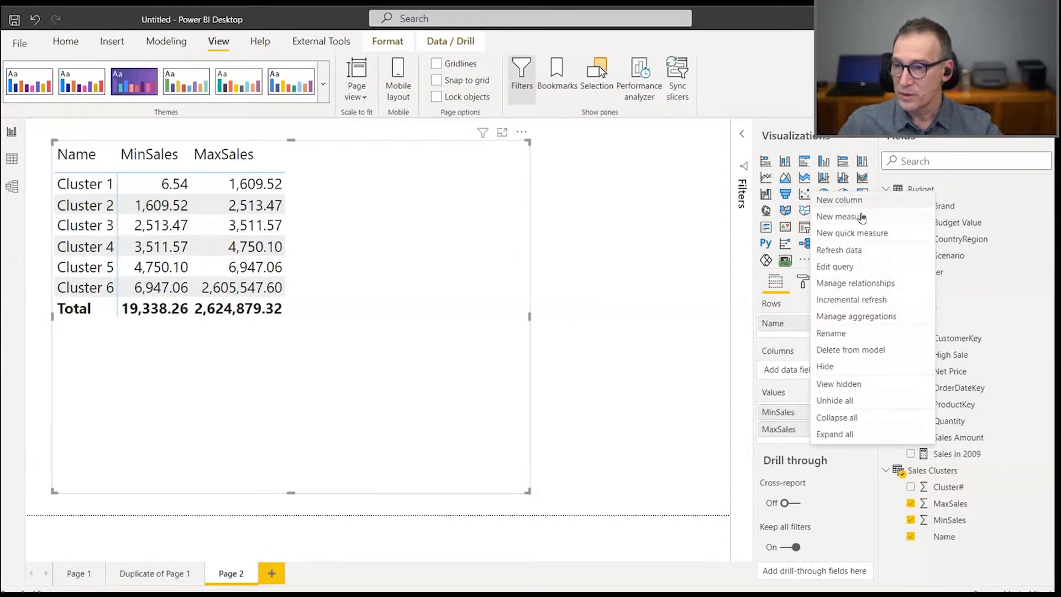
pyautogui.click(862, 217)
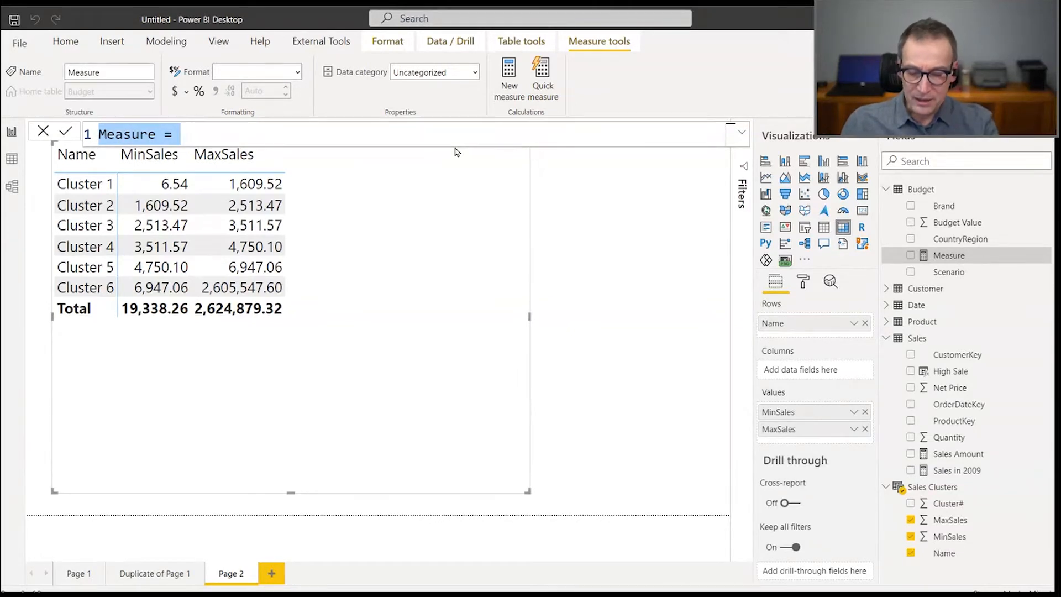
pyautogui.write('Customers ')
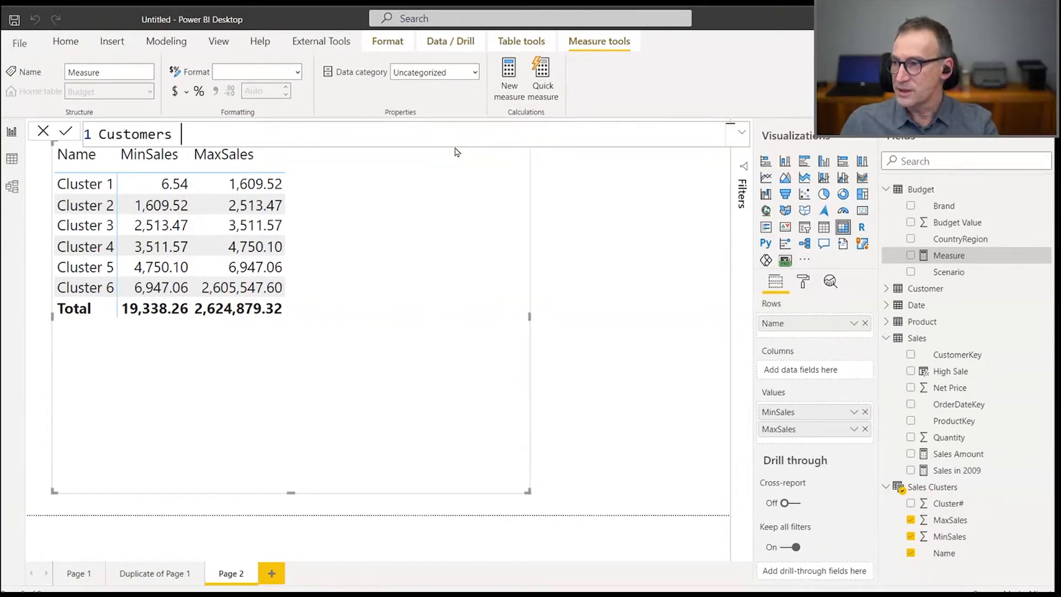
pyautogui.write('in Cluster =')
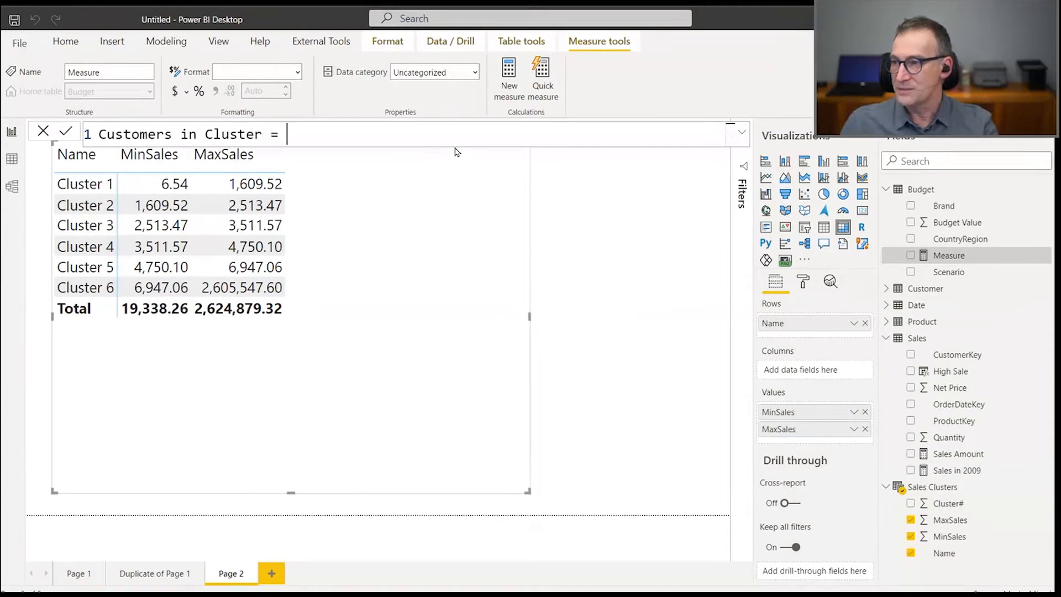
# - Write the measure body as COUNTROWS over a FILTER of Customer, with the condition beginning [Sales Amount] >=
pyautogui.hotkey('shift', 'Return')
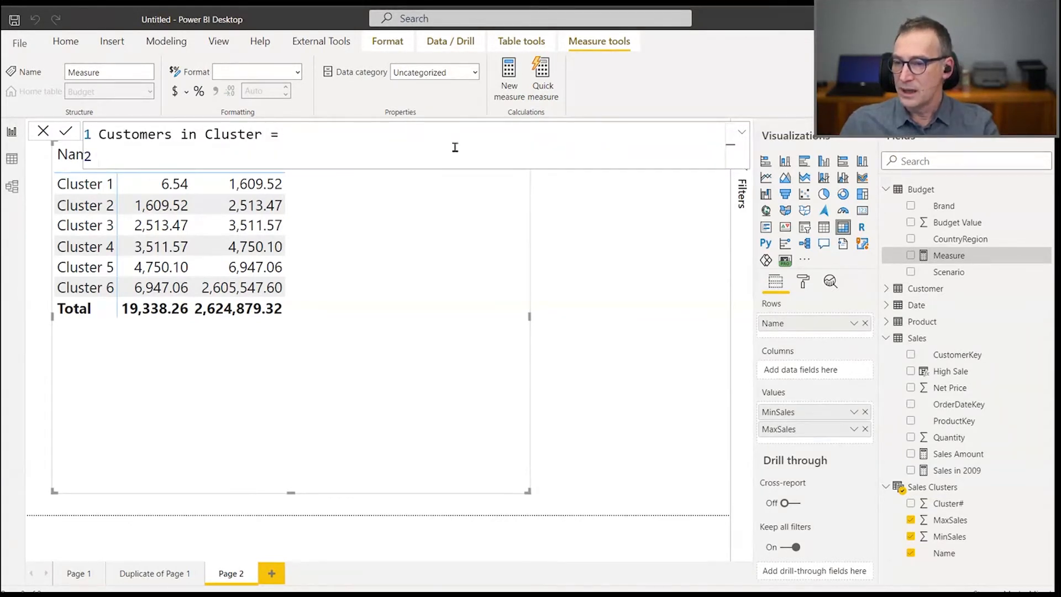
pyautogui.write('C')
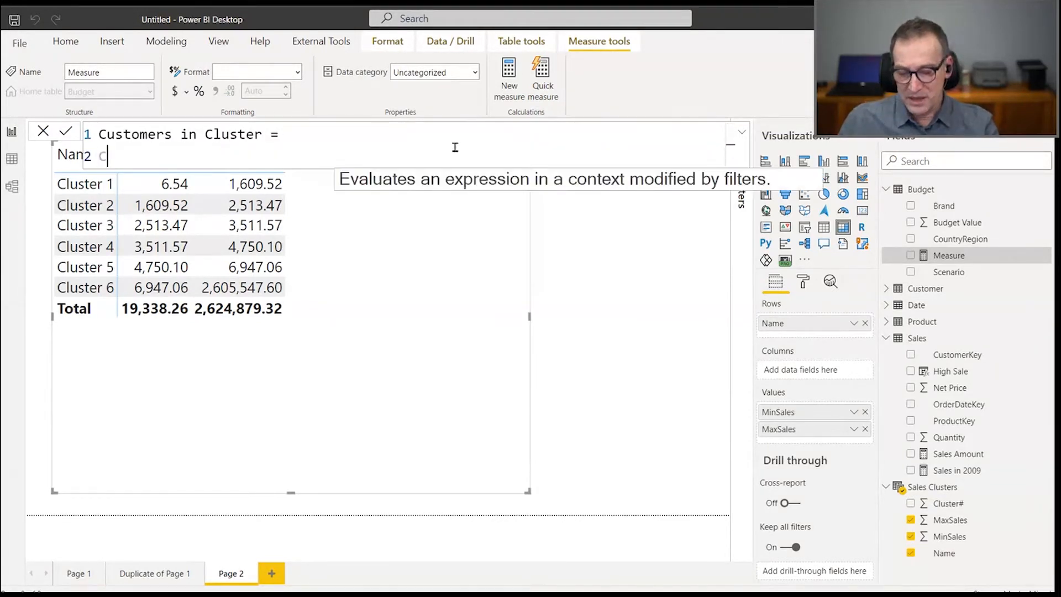
pyautogui.write('OUNTROWS (')
pyautogui.hotkey('shift', 'Return')
pyautogui.write('FILTER (')
pyautogui.hotkey('shift', 'Return')
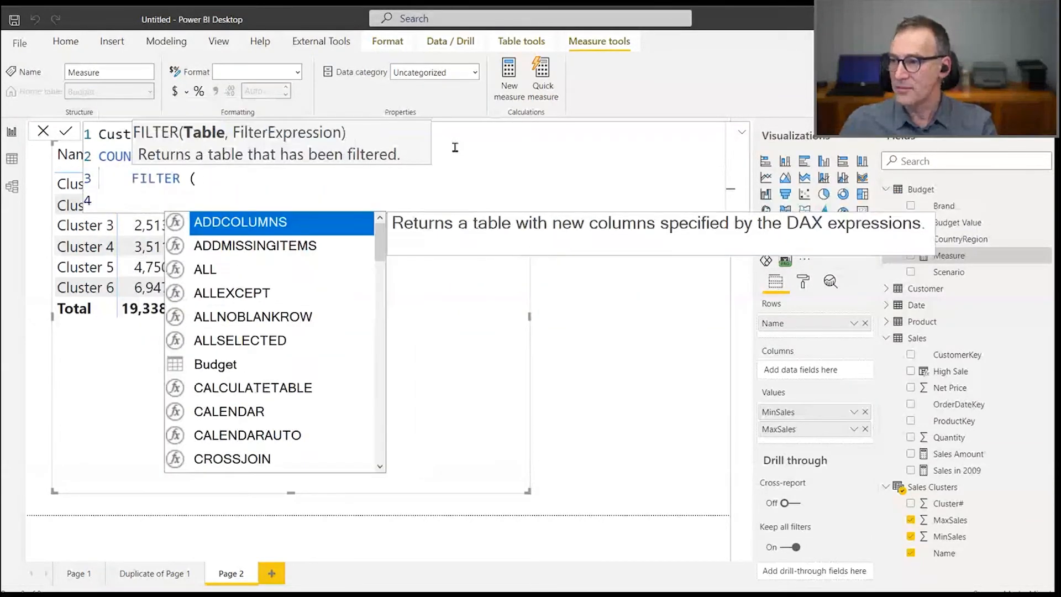
pyautogui.write('Customer,')
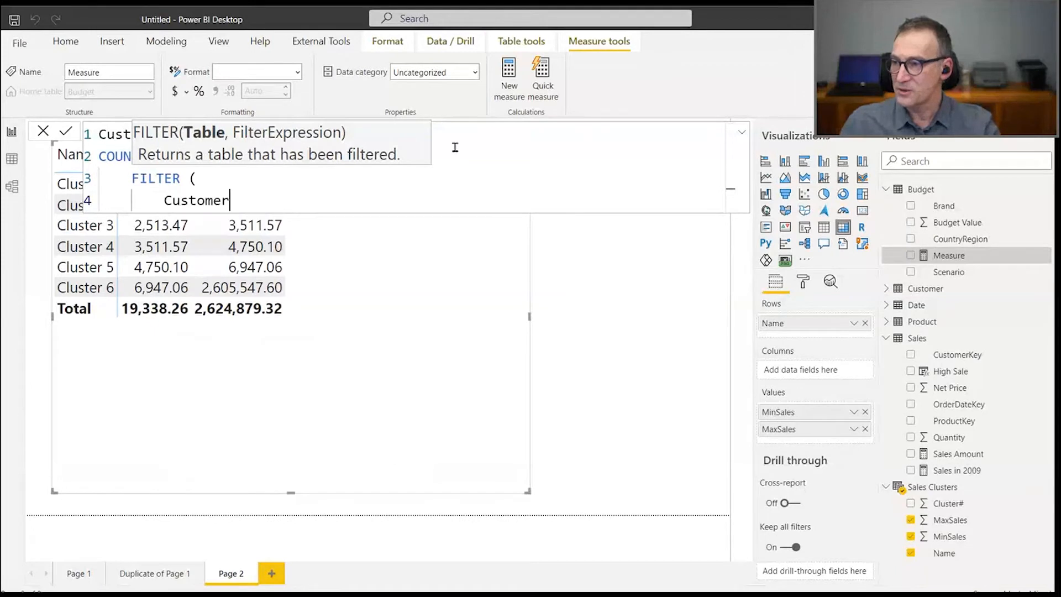
pyautogui.hotkey('shift', 'Return')
pyautogui.write('[Sales Amount] >')
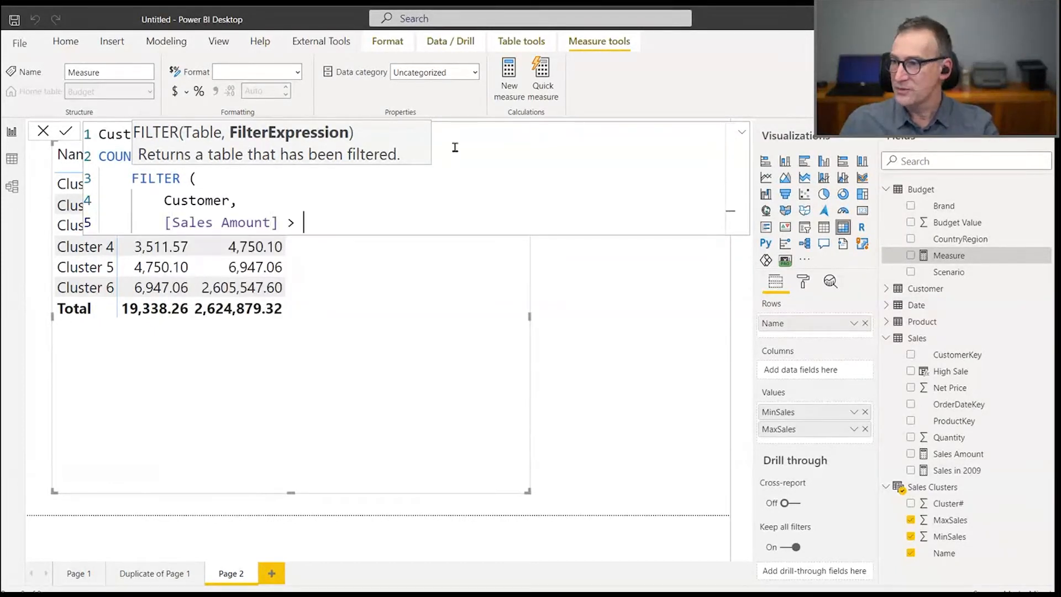
pyautogui.press('BackSpace')
pyautogui.write('=')
# - Add a LowerBoundary variable above COUNTROWS, defined as MIN ( 'Sales Clusters'[MinSales] )
pyautogui.click(455, 147)
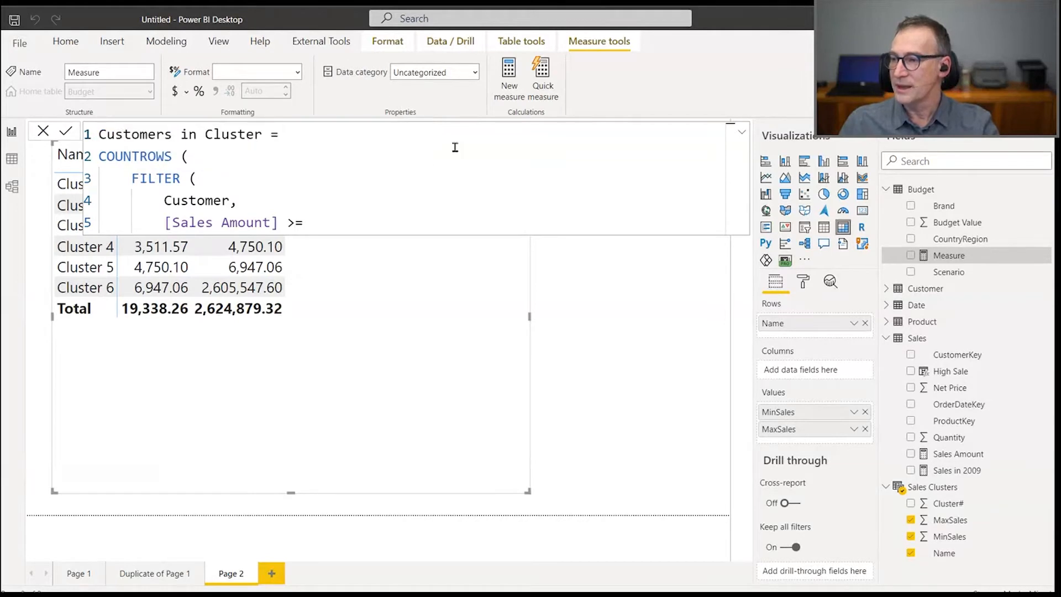
pyautogui.hotkey('shift', 'Return')
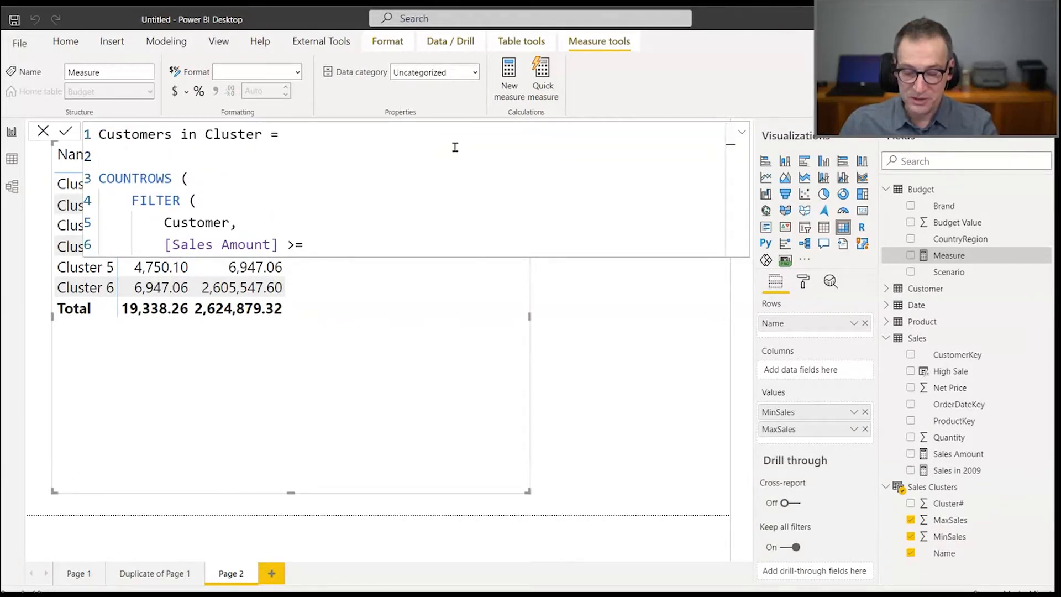
pyautogui.write('VAR LowerBoundary ')
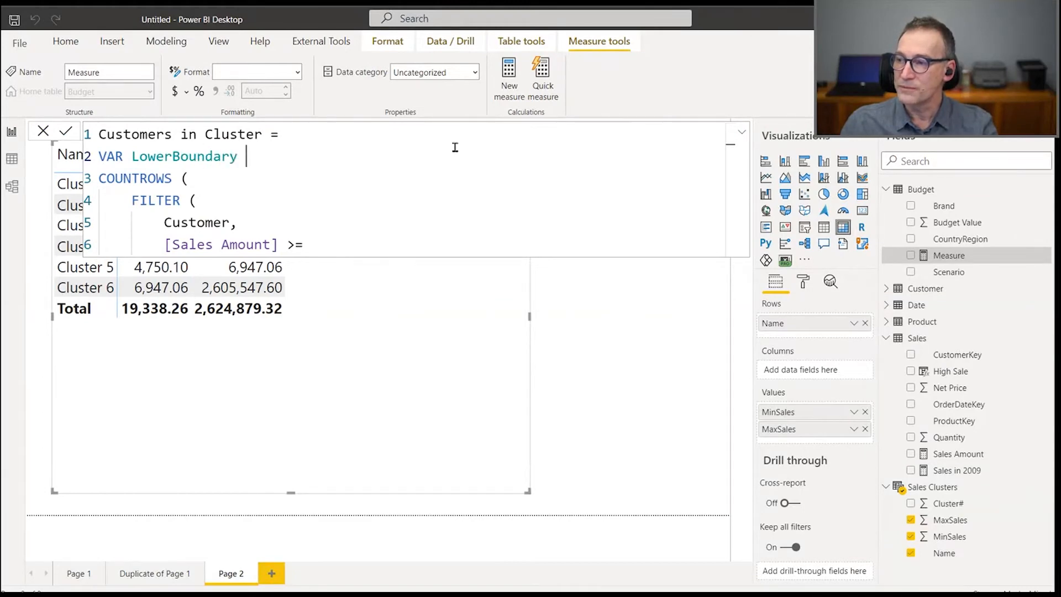
pyautogui.write('= MIN ')
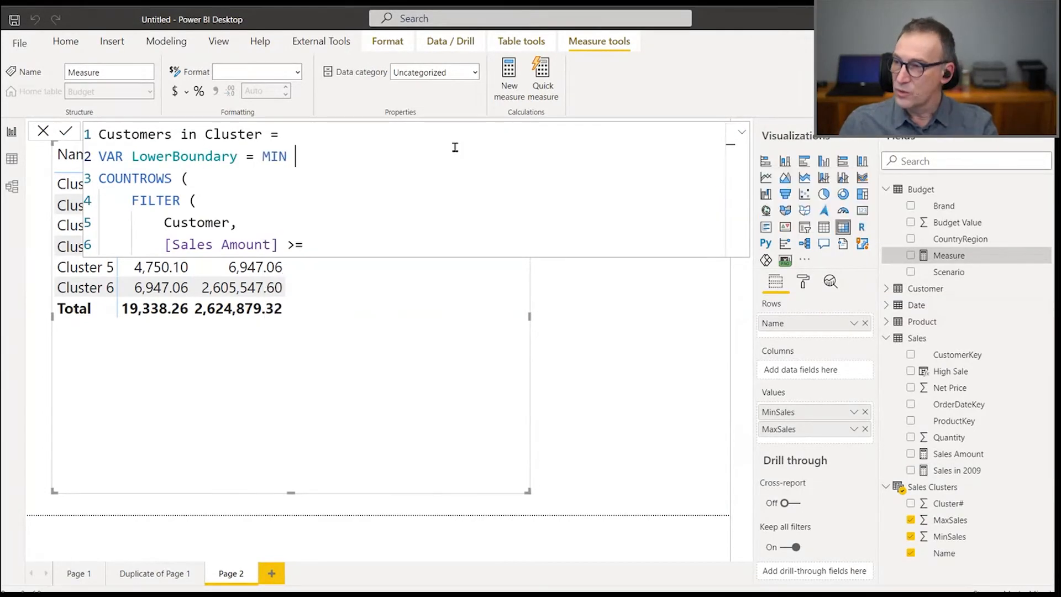
pyautogui.write('( Seg')
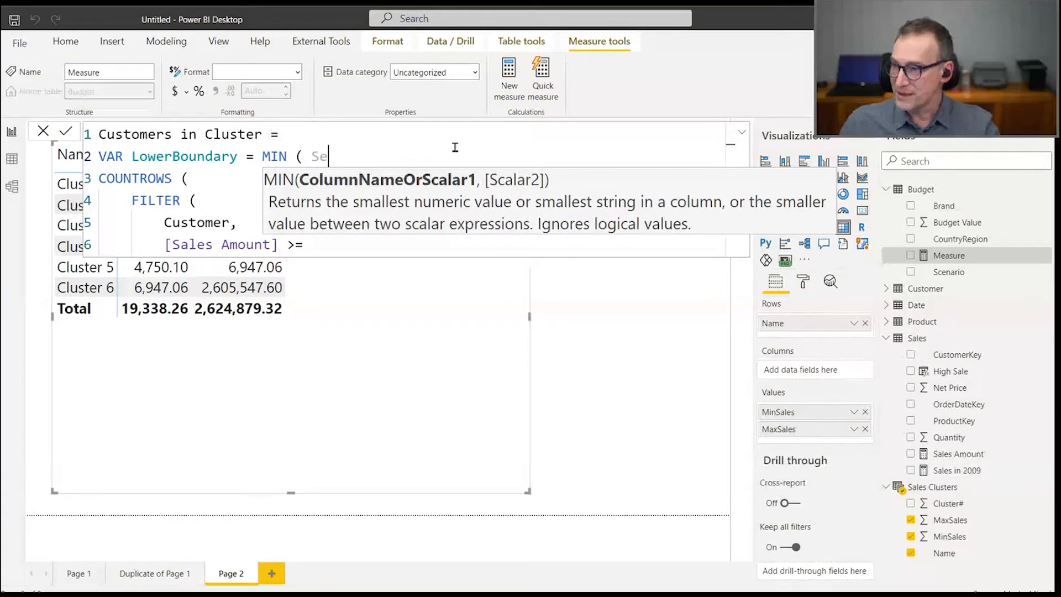
pyautogui.press('BackSpace')
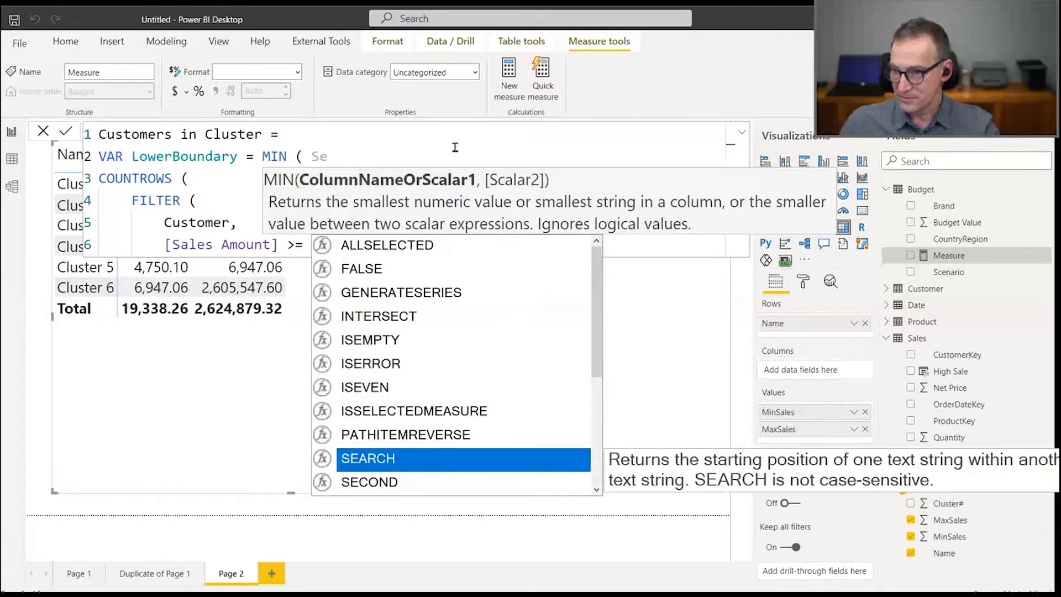
pyautogui.press('BackSpace')
pyautogui.press('BackSpace')
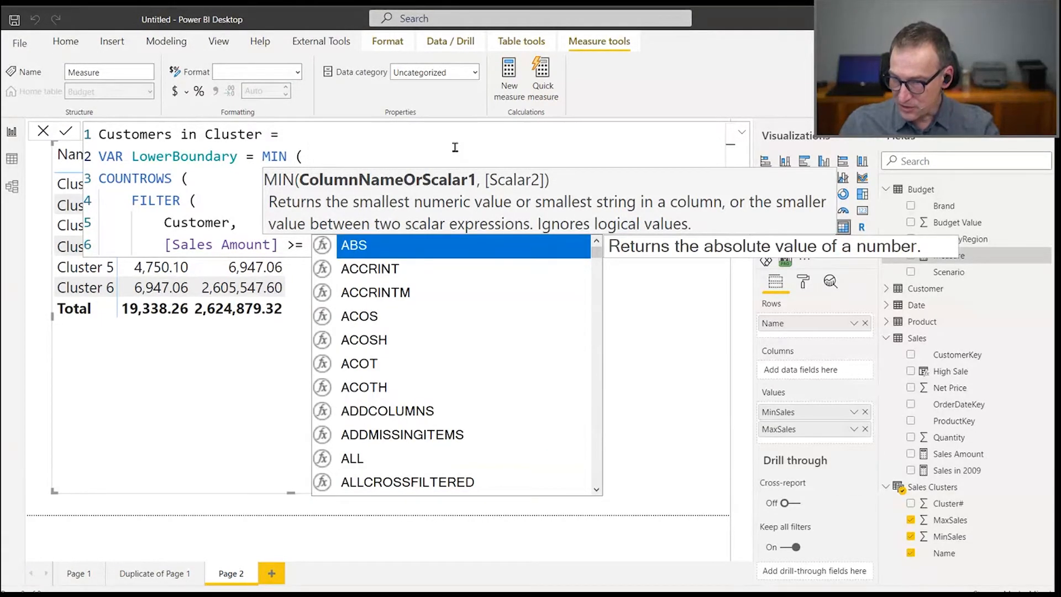
pyautogui.write('Saò')
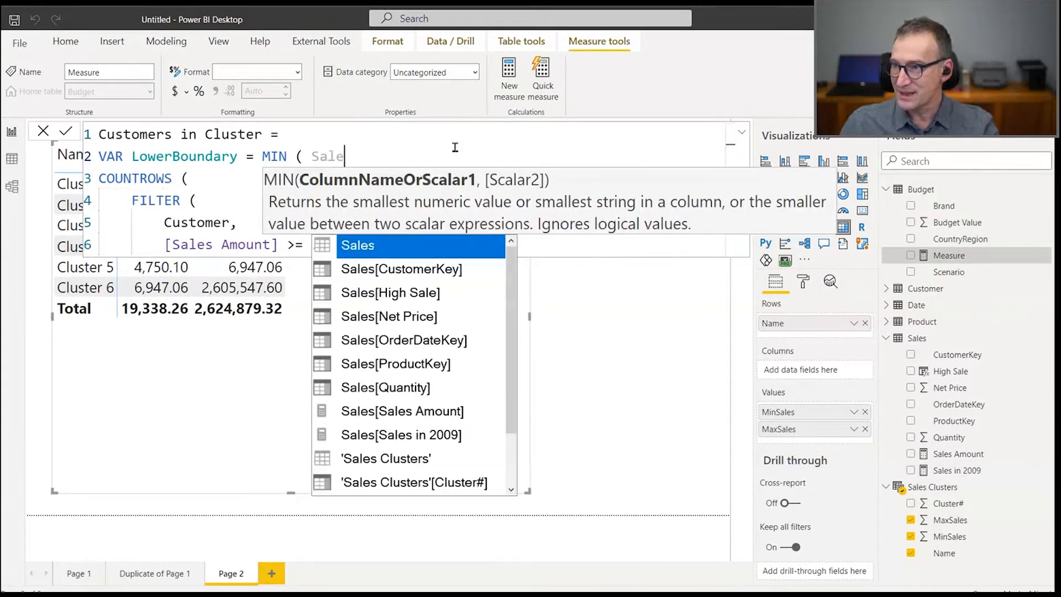
pyautogui.write('es')
pyautogui.press('Down')
pyautogui.press('Down')
pyautogui.press('Down')
pyautogui.press('Tab')
pyautogui.write(')')
# - Add an UpperBoundary variable on the following line, defined as MAX ( 'Sales Clusters'[MaxSales] )
pyautogui.press('Return')
pyautogui.write('VAR UpperBo')
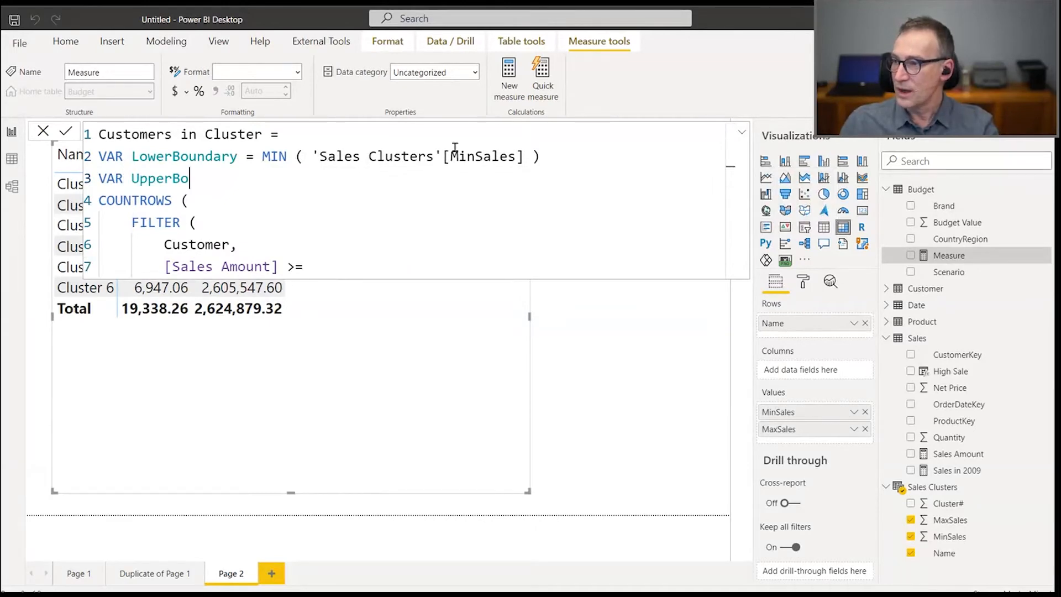
pyautogui.write('undary = MAX ')
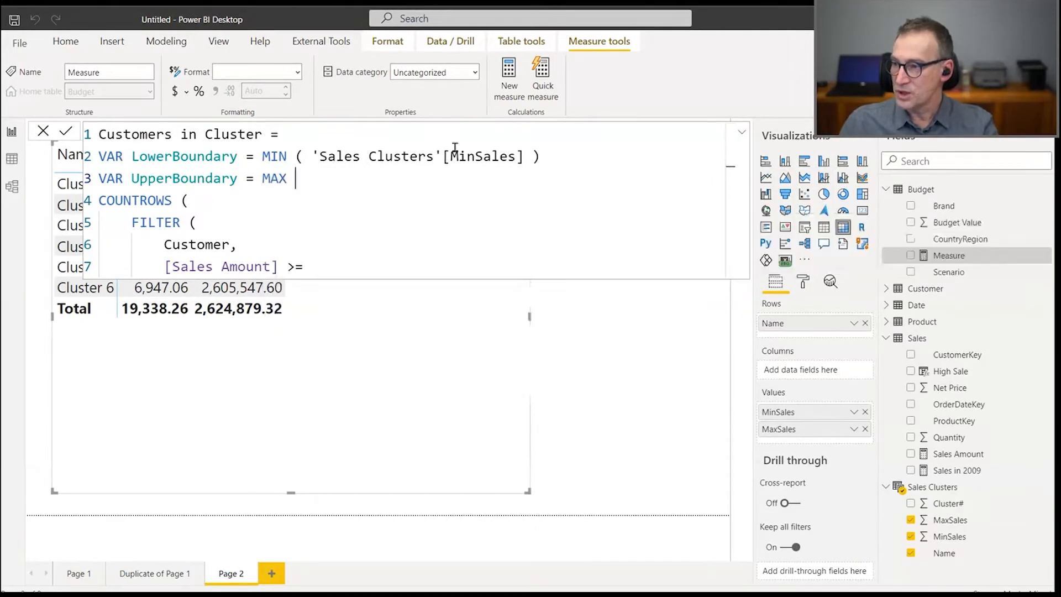
pyautogui.write("( 'Sales c")
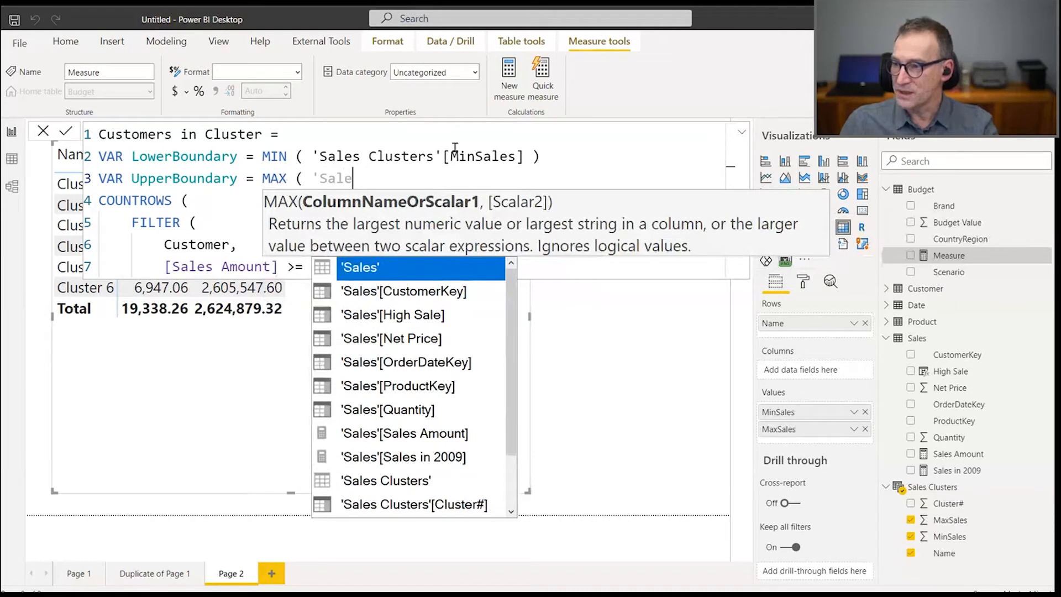
pyautogui.press('Down')
pyautogui.press('Down')
pyautogui.press('Tab')
pyautogui.write(')')
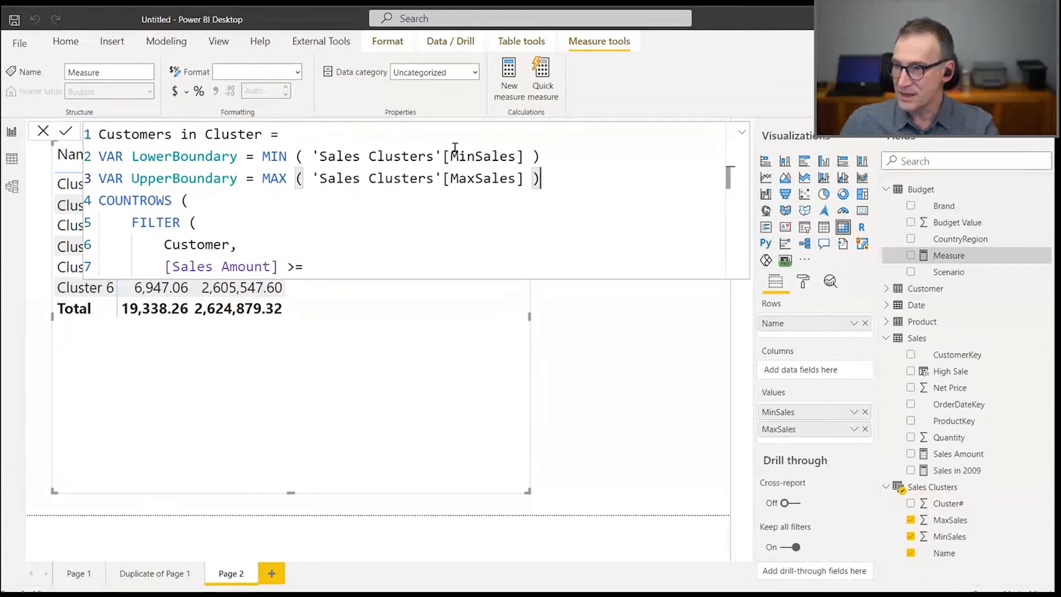
# - Insert RETURN after the variables and indent the COUNTROWS expression one level beneath it
pyautogui.press('Return')
pyautogui.write('RETURN')
pyautogui.press('Down')
pyautogui.press('Home')
pyautogui.hotkey('shift', 'Down')
pyautogui.hotkey('shift', 'Down')
pyautogui.hotkey('shift', 'Down')
pyautogui.hotkey('shift', 'End')
pyautogui.press('Tab')
pyautogui.press('End')
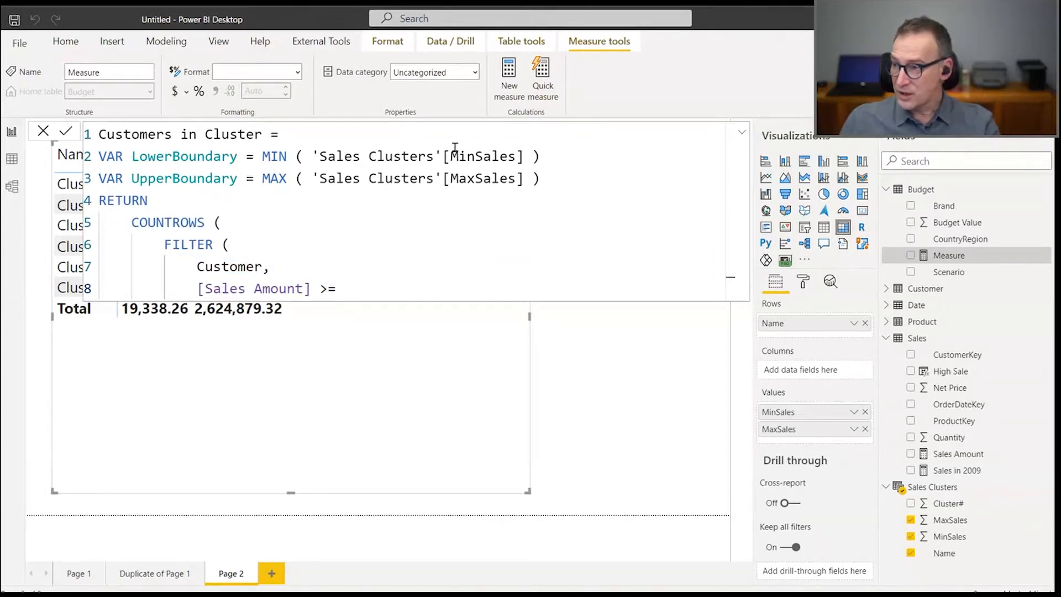
# - Complete the first filter condition by comparing [Sales Amount] with LowerBoundary, followed by the && operator
pyautogui.write('Lower')
pyautogui.press('Tab')
pyautogui.write('//')
pyautogui.press('BackSpace')
pyautogui.press('BackSpace')
pyautogui.press('BackSpace')
pyautogui.write('&&')
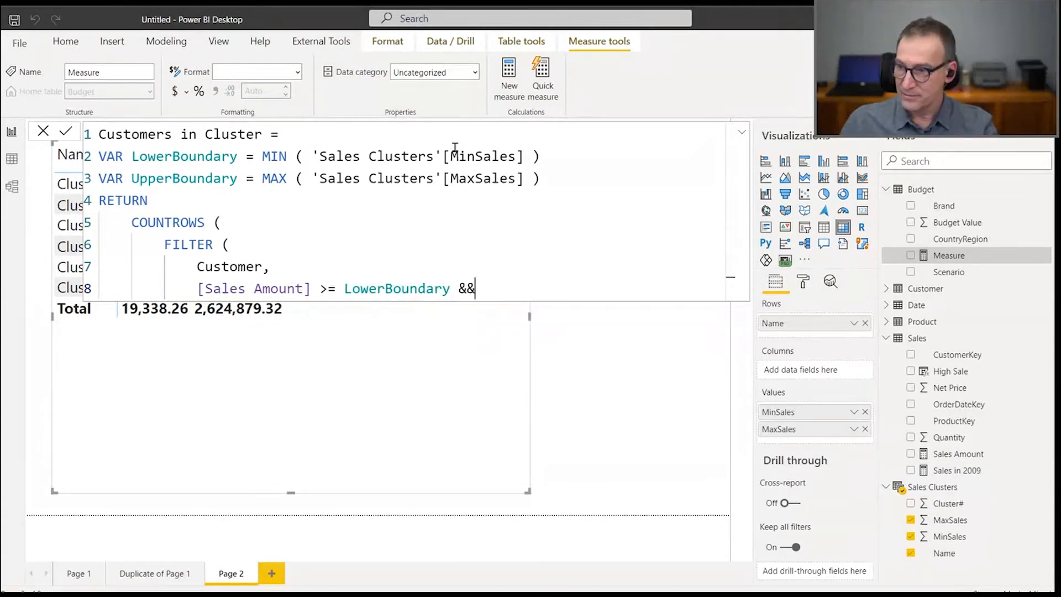
# - Start a second filter condition, [Sales Amount] <=, and change the LowerBoundary comparison to a strict >
pyautogui.press('Return')
pyautogui.write('[S')
pyautogui.press('Tab')
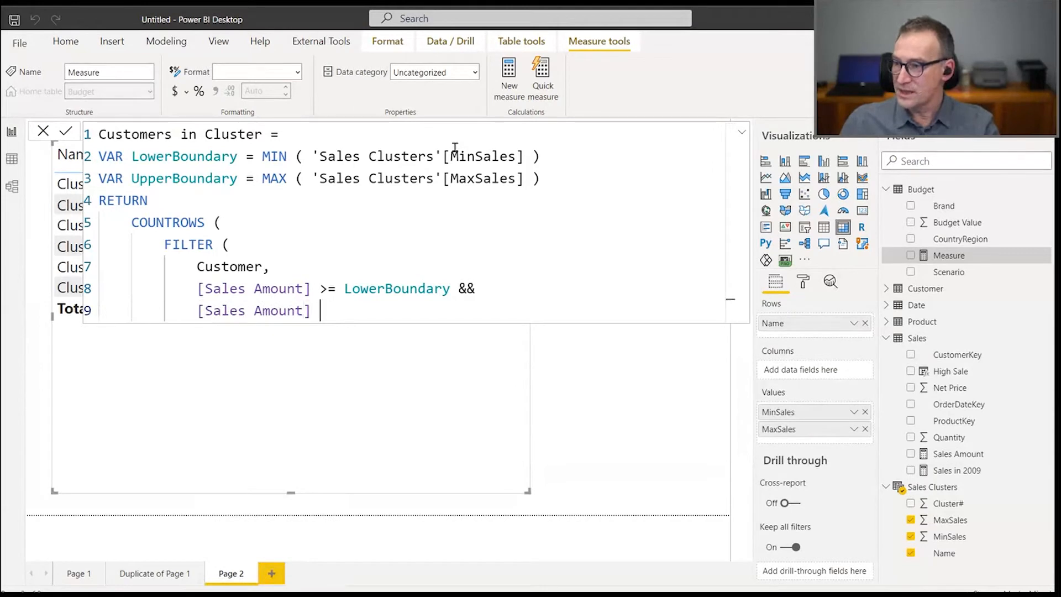
pyautogui.write('<=')
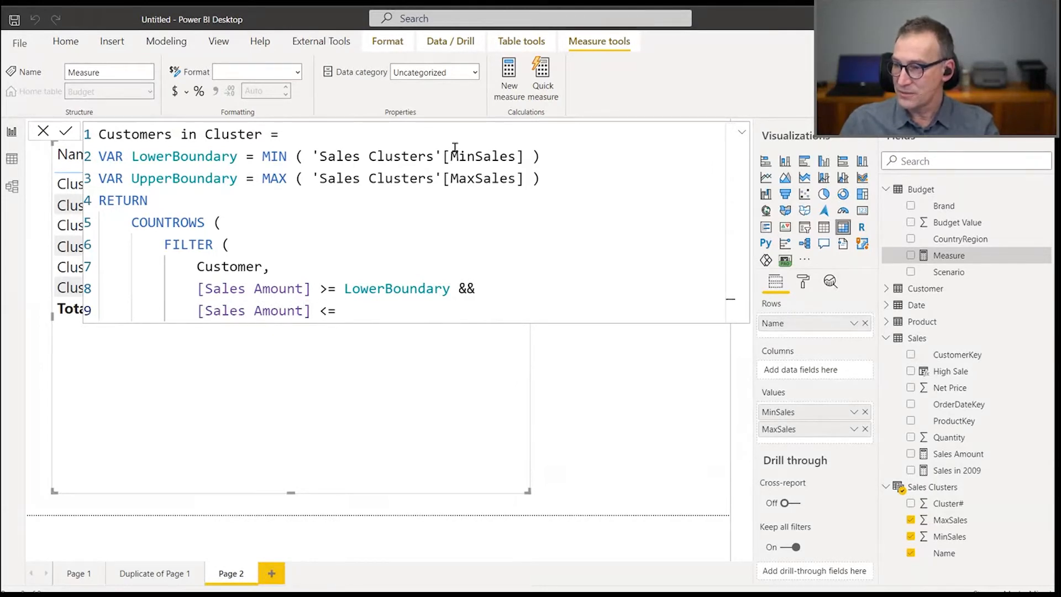
pyautogui.press('Up')
pyautogui.press('Left')
pyautogui.press('BackSpace')
pyautogui.press('Down')
pyautogui.press('End')
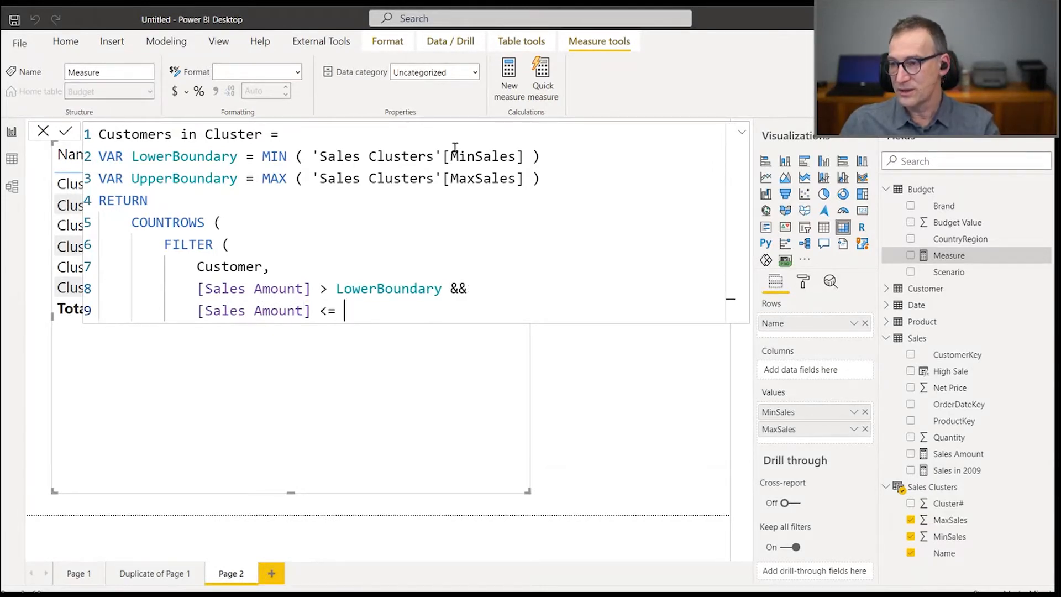
# - Finish the second condition with UpperBoundary and close the FILTER and COUNTROWS parentheses on separate lines
pyautogui.press('BackSpace')
pyautogui.write('Upp')
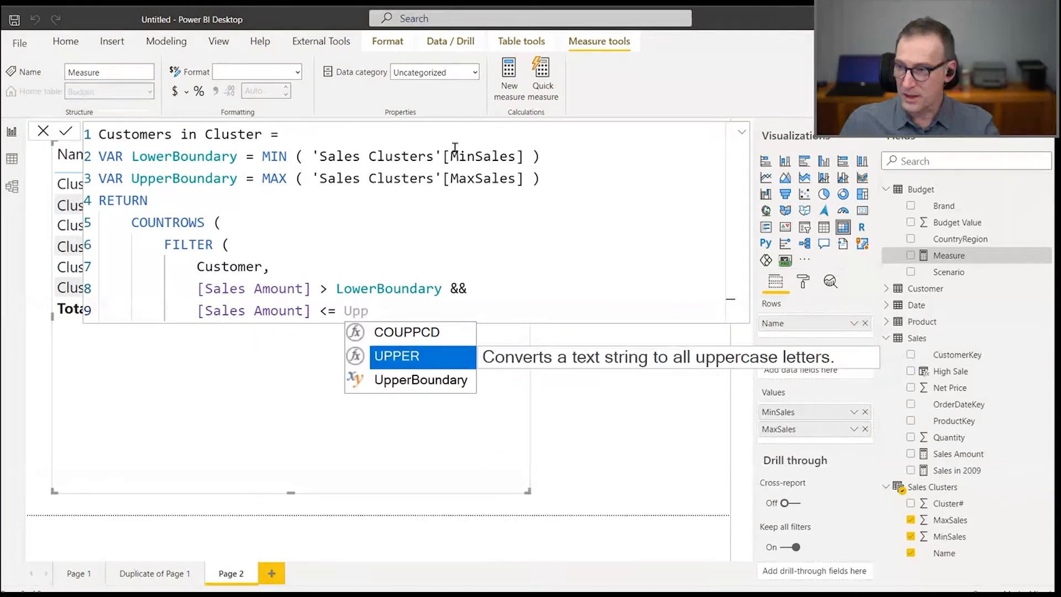
pyautogui.press('Down')
pyautogui.press('Tab')
pyautogui.press('Return')
pyautogui.press('BackSpace')
pyautogui.write(')')
pyautogui.press('Return')
pyautogui.press('BackSpace')
pyautogui.write(')')
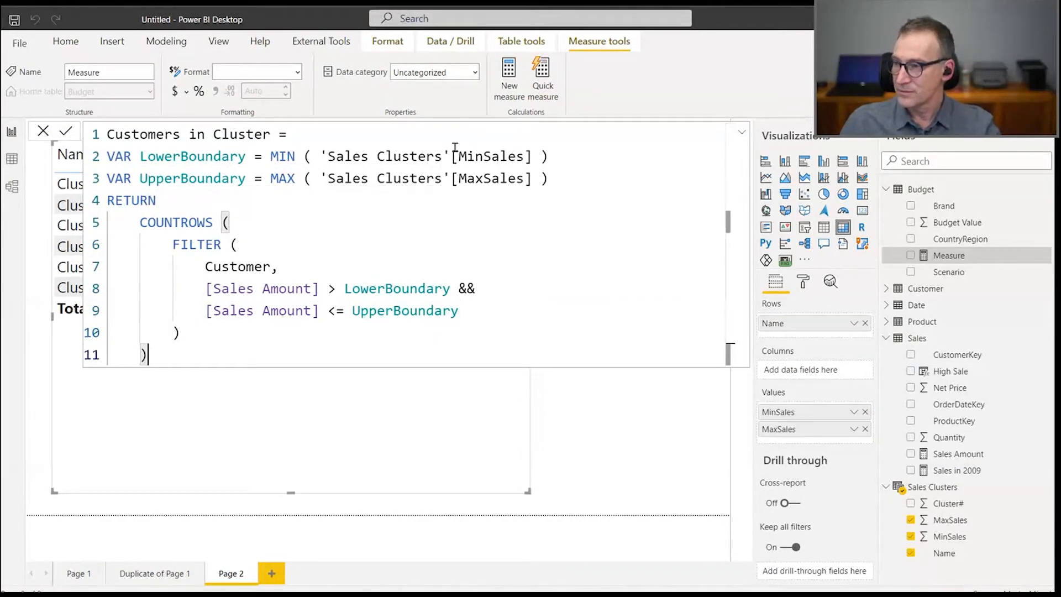
# - Commit the Customers in Cluster measure and add it to the values of the cluster matrix
pyautogui.hotkey('ctrl', 'a')
pyautogui.press('Right')
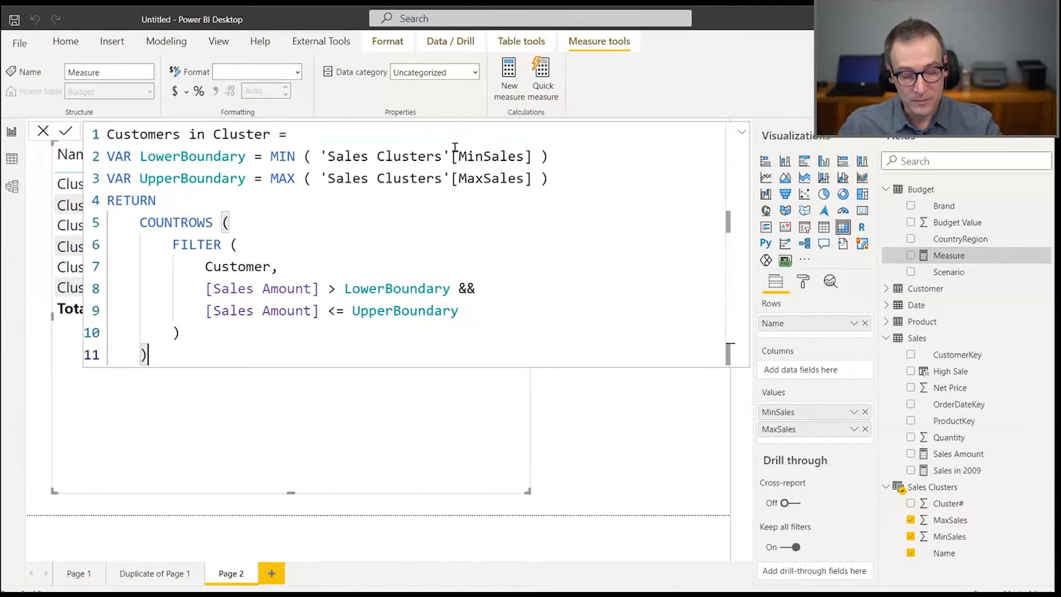
pyautogui.press('Return')
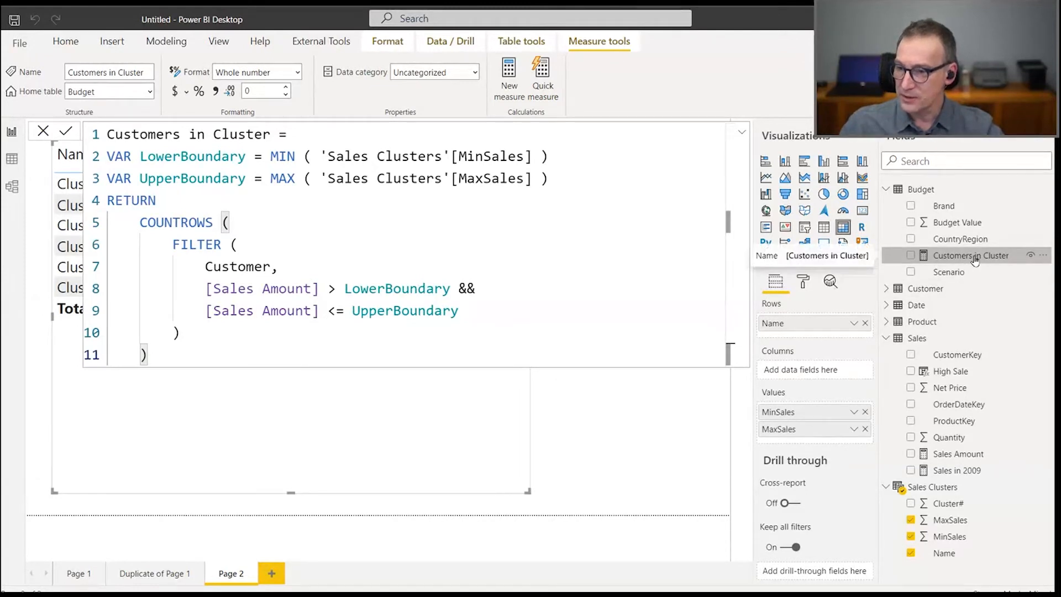
pyautogui.moveTo(974, 260); pyautogui.dragTo(403, 273)
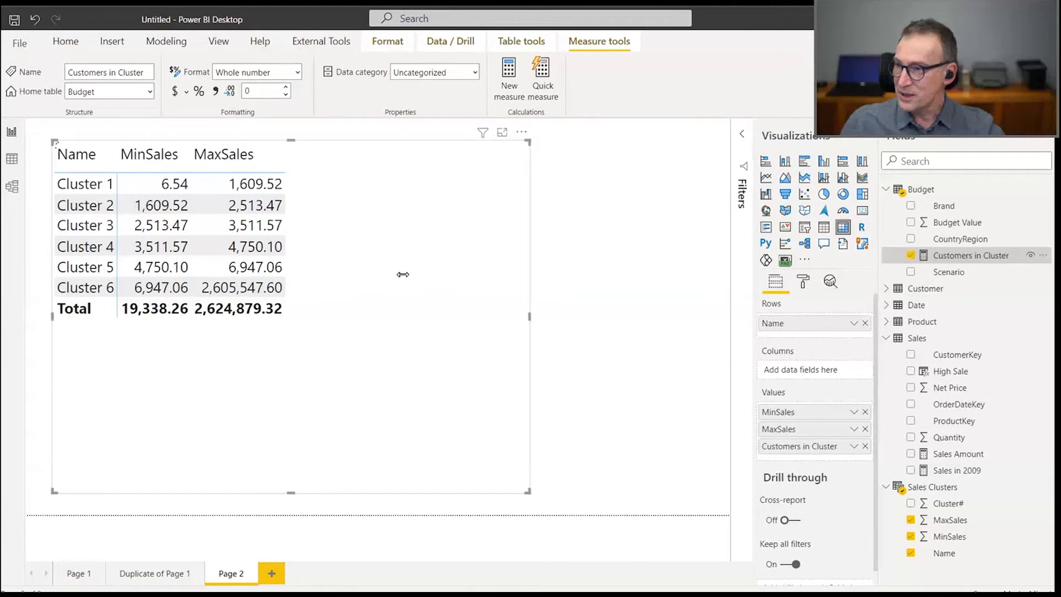
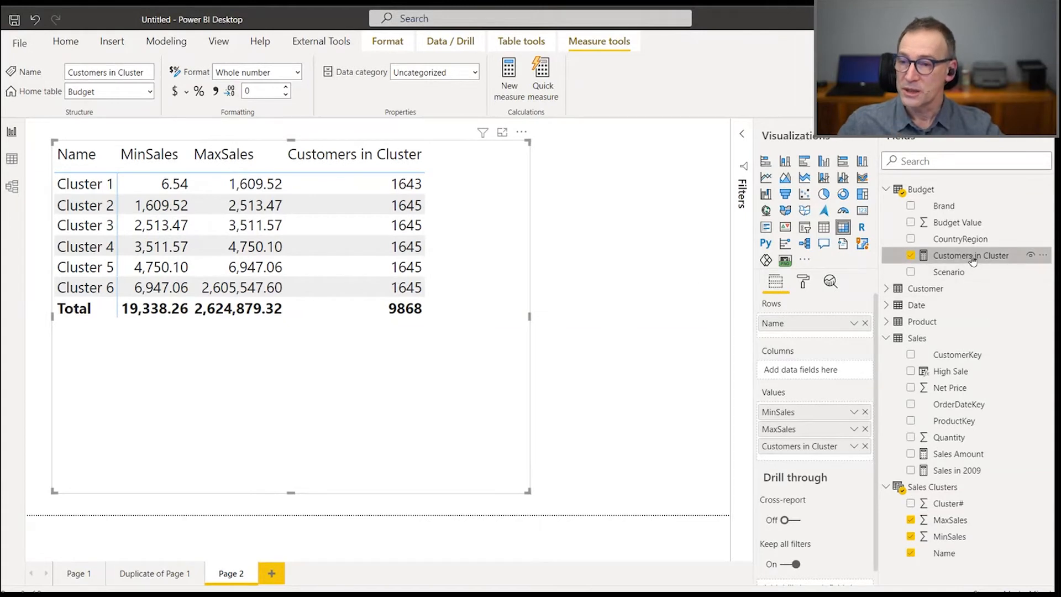
# - Reopen the Customers in Cluster formula and examine how the LowerBoundary and UpperBoundary variables are defined
pyautogui.click(972, 240)
pyautogui.click(971, 257)
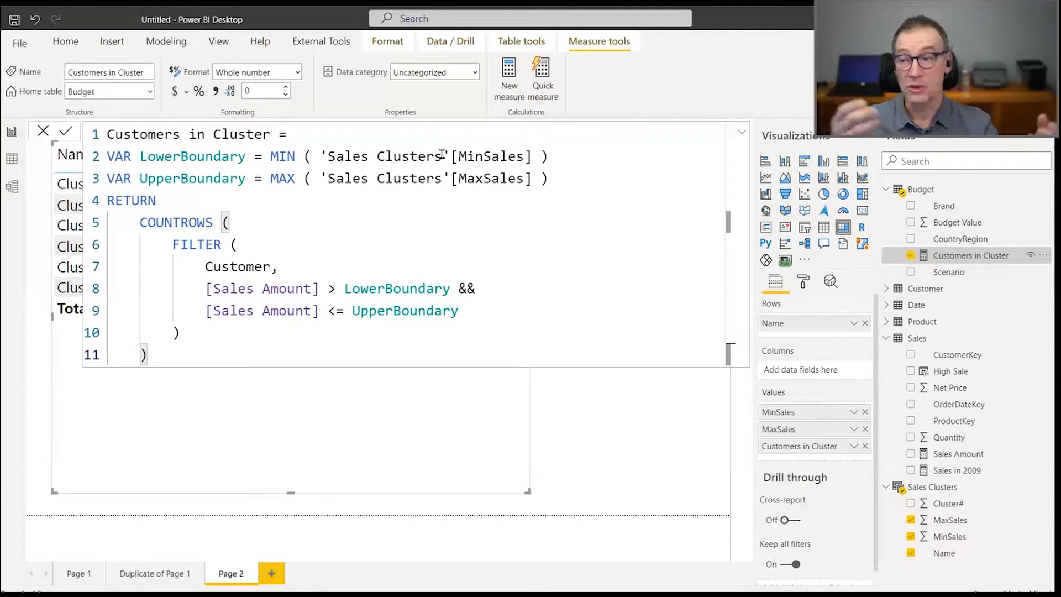
pyautogui.moveTo(321, 178); pyautogui.dragTo(535, 178)
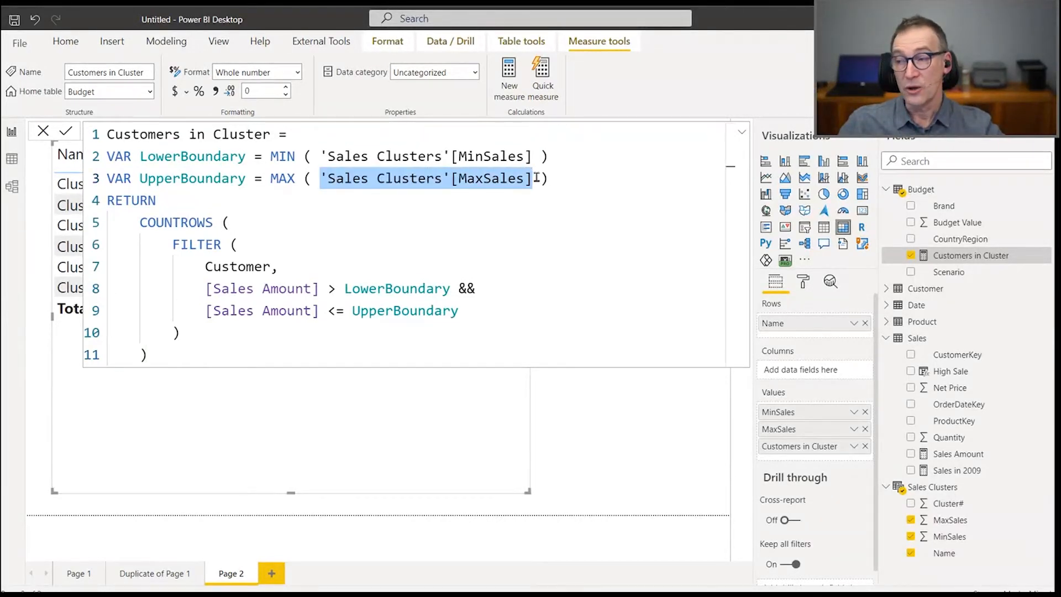
pyautogui.click(207, 155)
pyautogui.click(204, 175)
pyautogui.click(203, 157)
pyautogui.click(206, 178)
# - Examine the COUNTROWS expression, its Customer table argument and the [Sales Amount] filter conditions
pyautogui.click(198, 222)
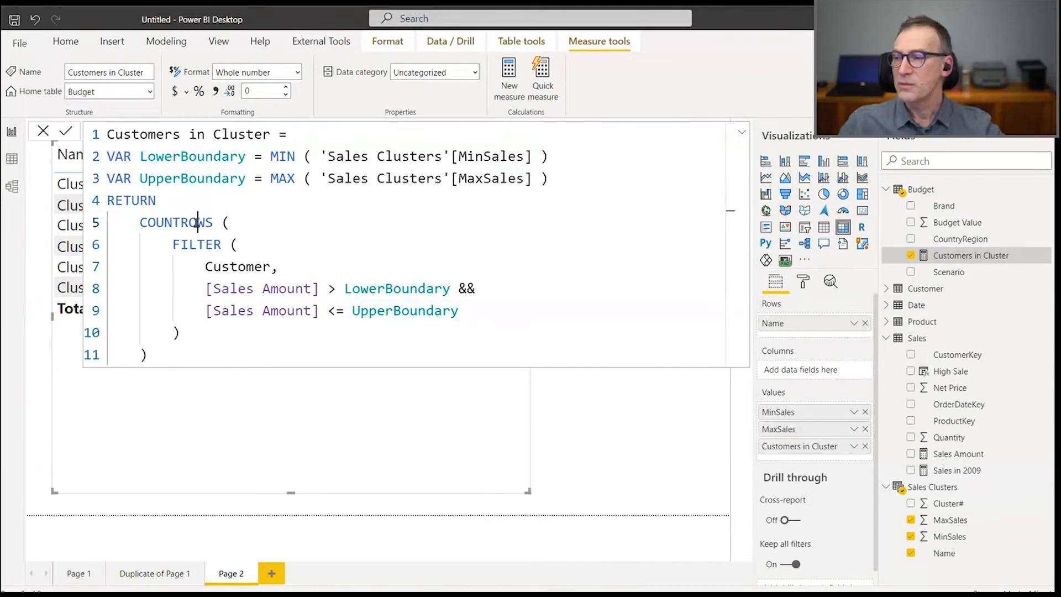
pyautogui.moveTo(148, 354); pyautogui.dragTo(89, 232)
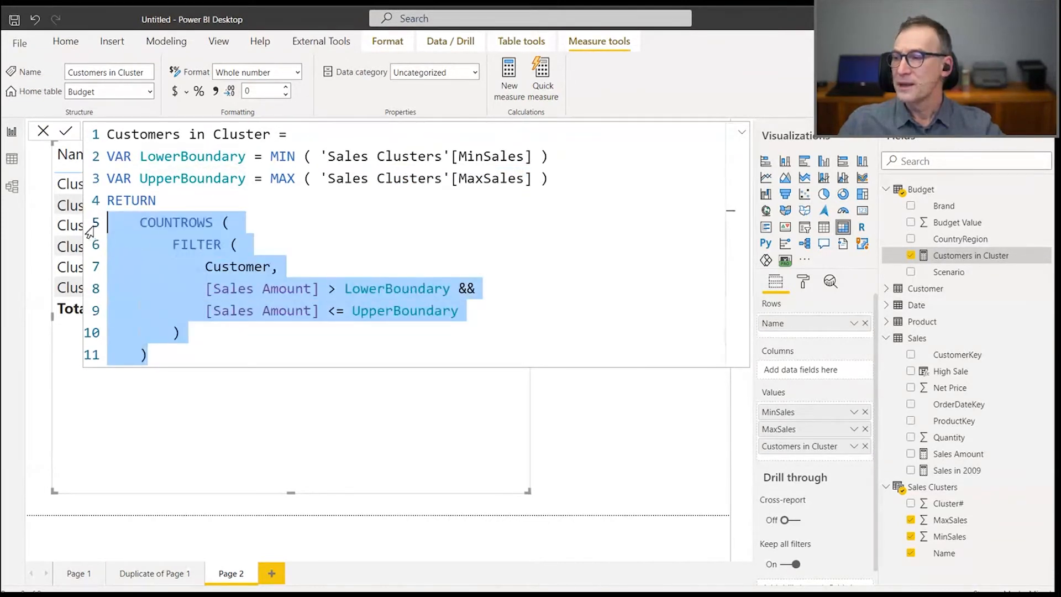
pyautogui.click(189, 219)
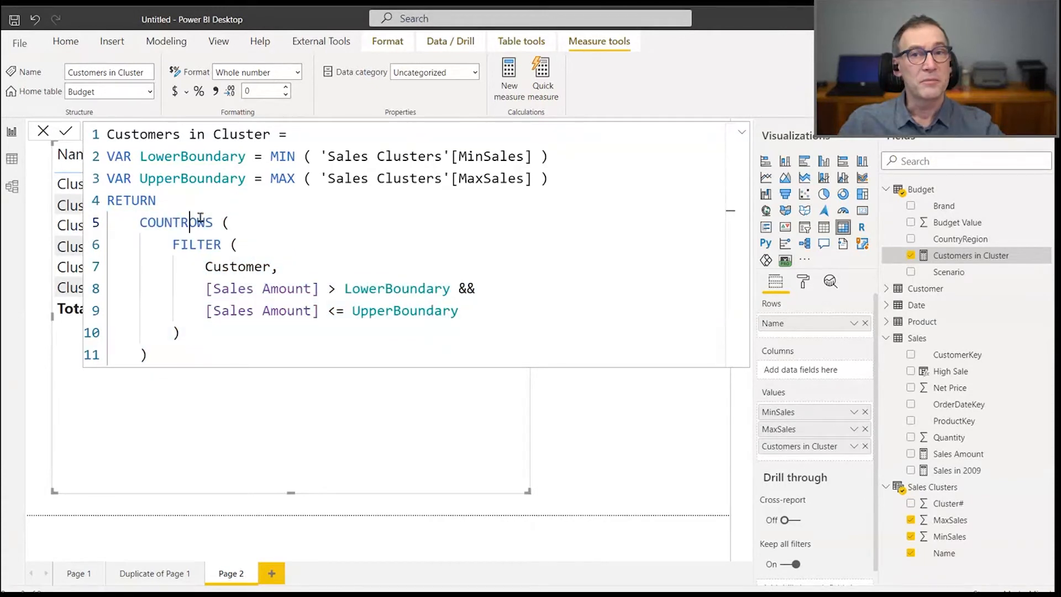
pyautogui.click(206, 267)
pyautogui.moveTo(206, 269); pyautogui.dragTo(270, 267)
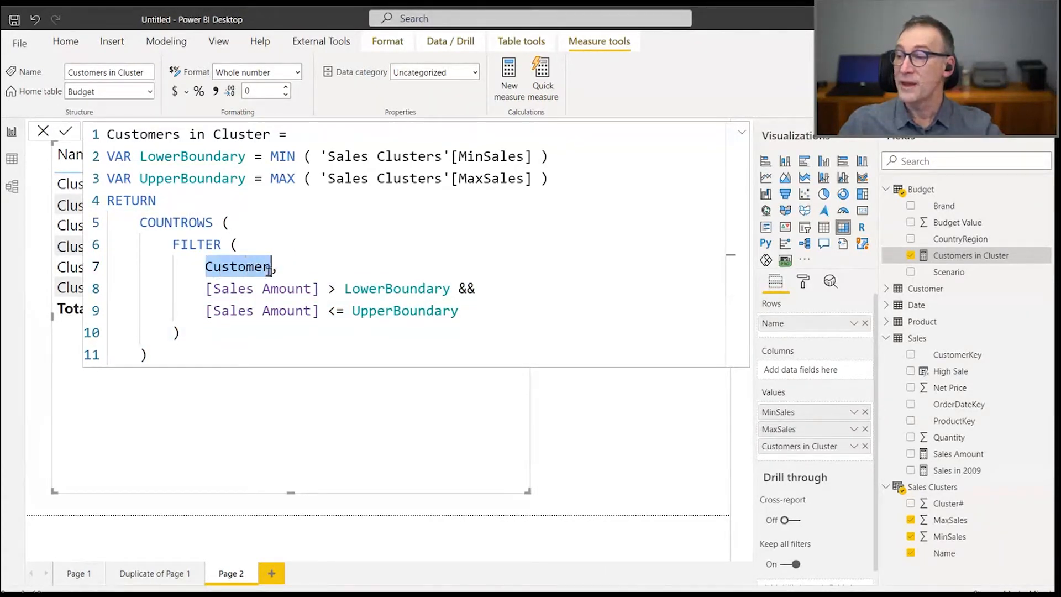
pyautogui.click(297, 268)
pyautogui.moveTo(206, 290); pyautogui.dragTo(450, 291)
pyautogui.click(409, 340)
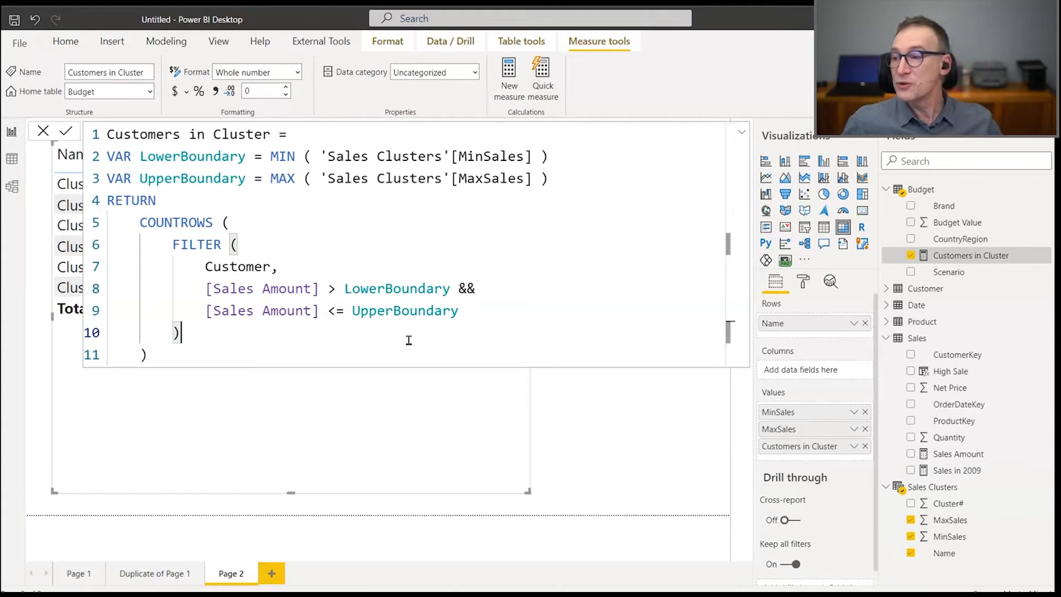
# - Replace the Customer table argument of FILTER with VALUES ( Customer[CustomerKey] )
pyautogui.click(227, 270)
pyautogui.press('Home')
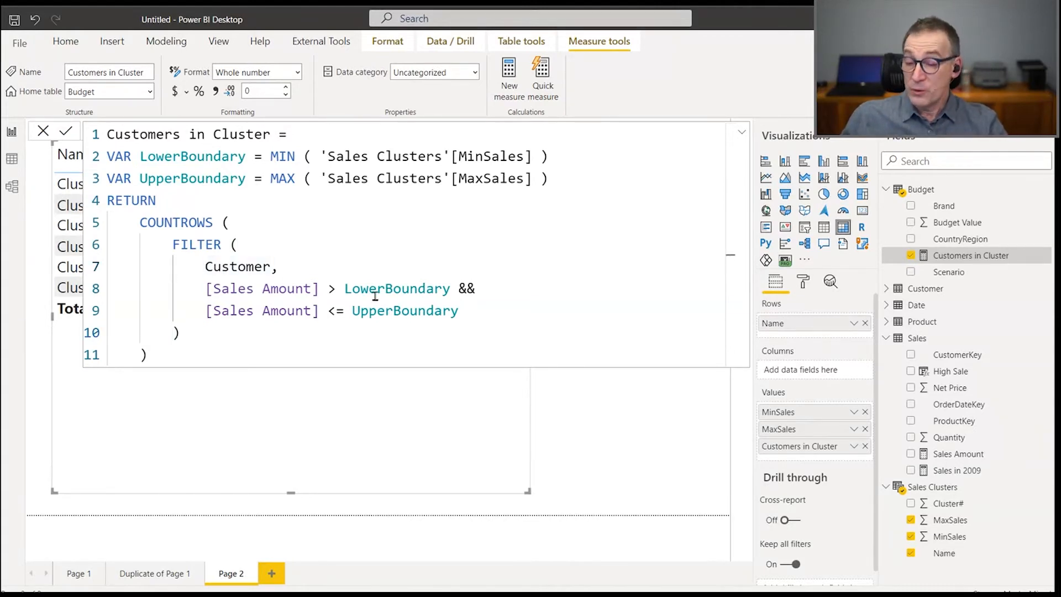
pyautogui.write('VALUES (')
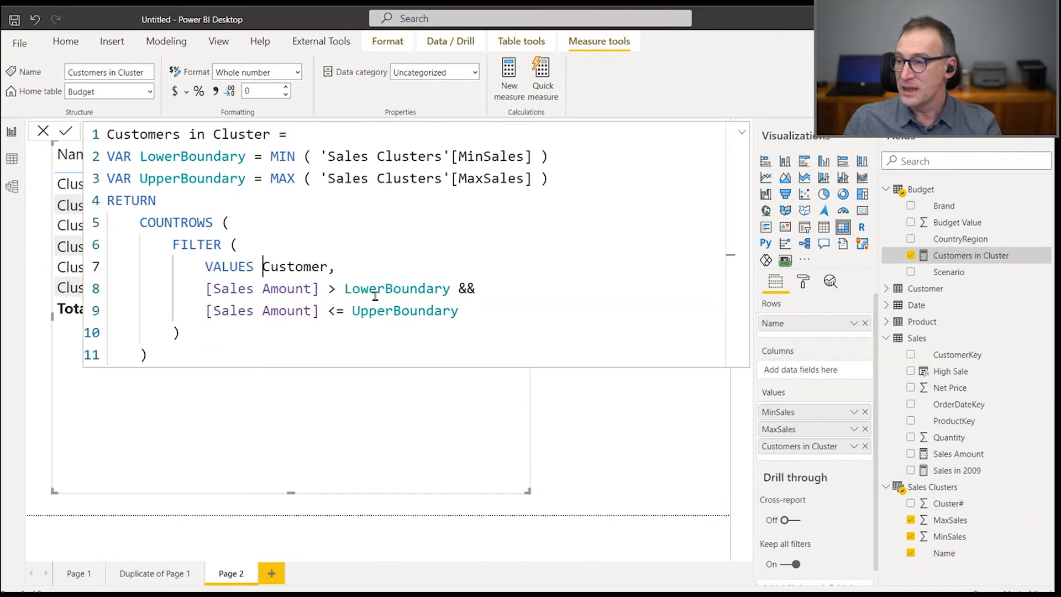
pyautogui.press('Escape')
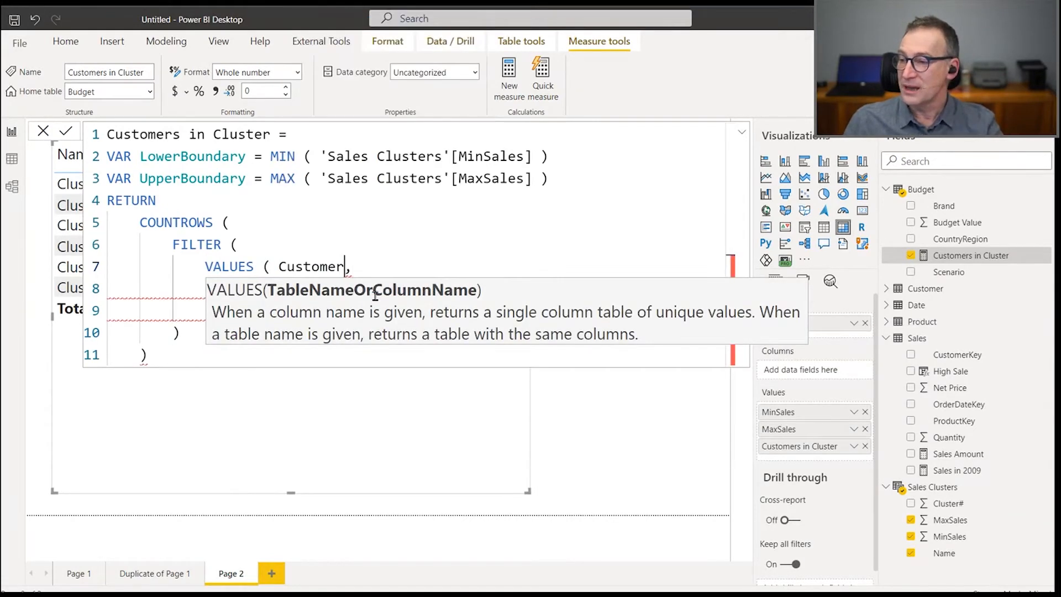
pyautogui.write('[C')
pyautogui.press('Down')
pyautogui.press('Down')
pyautogui.press('Down')
pyautogui.press('Down')
pyautogui.press('Tab')
pyautogui.press('Tab')
pyautogui.press('Escape')
pyautogui.write(')')
pyautogui.hotkey('shift', 'Home')
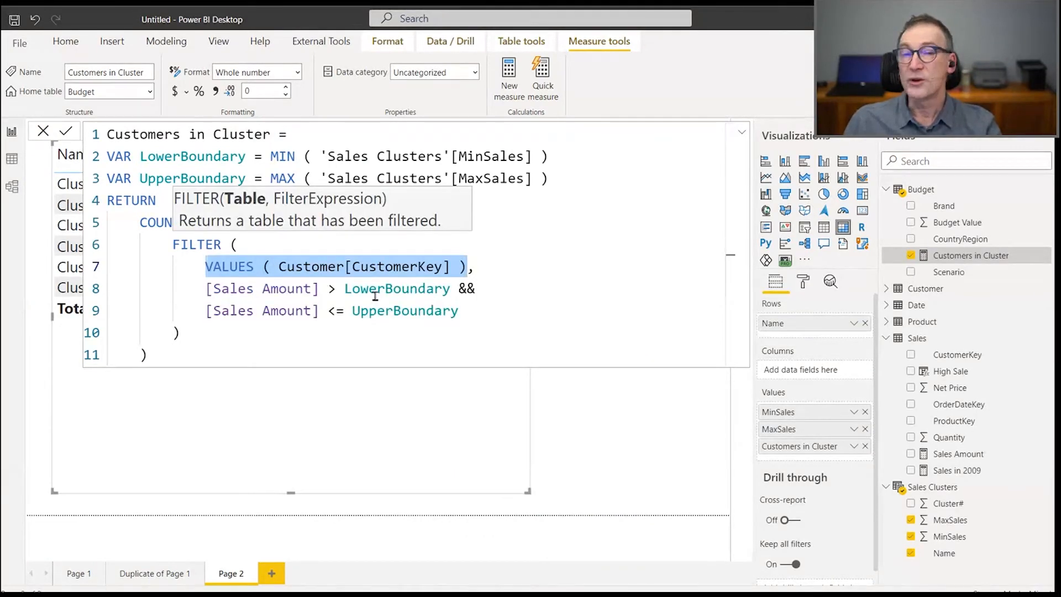
pyautogui.press('Down')
pyautogui.press('Down')
pyautogui.press('Down')
pyautogui.press('Down')
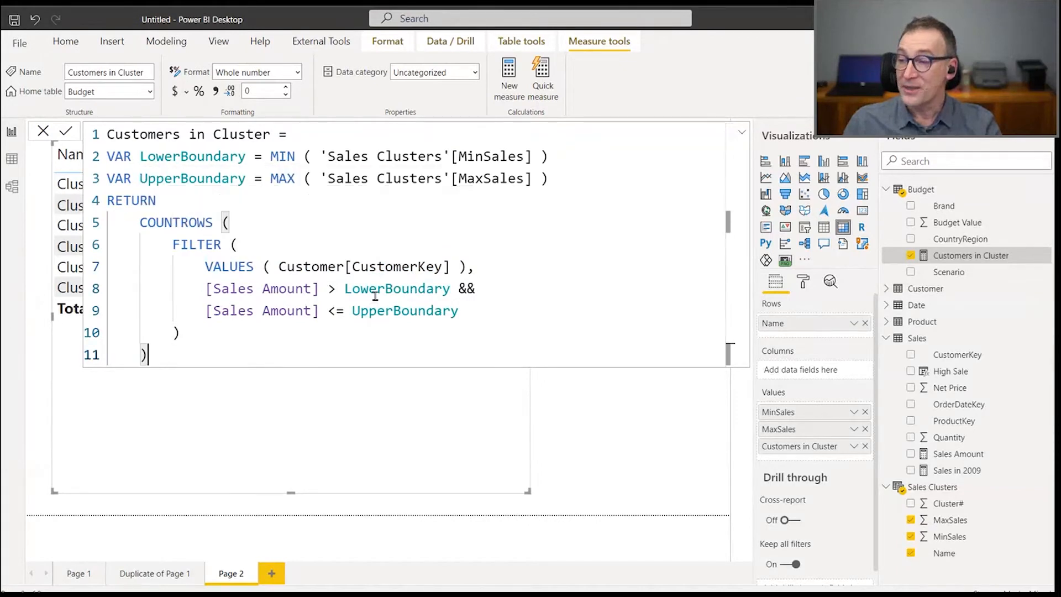
# - Commit the revised Customers in Cluster measure and review its formula with the VALUES ( Customer[CustomerKey] ) filter
pyautogui.press('Return')
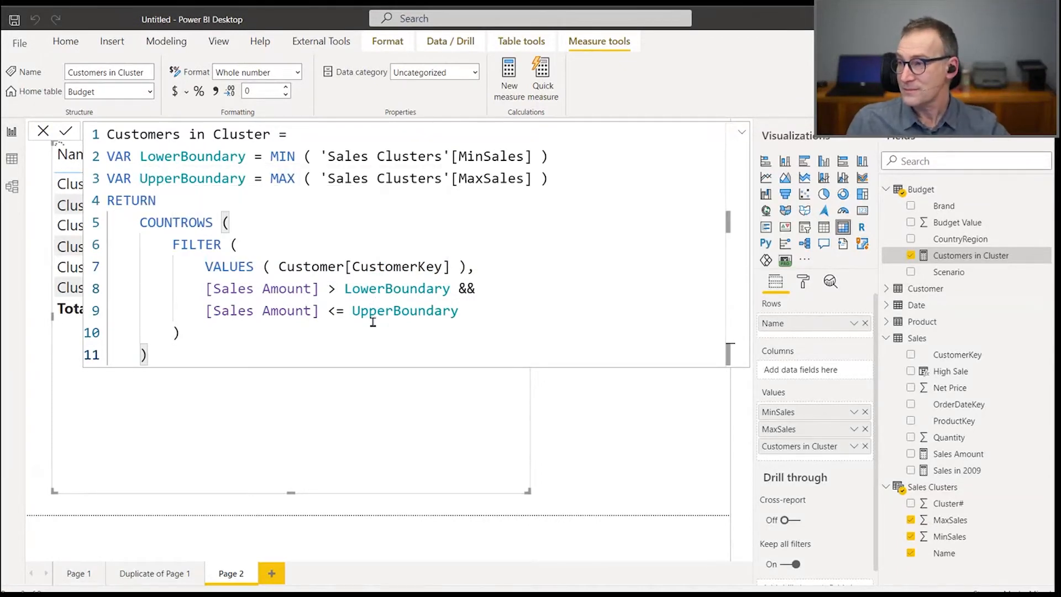
pyautogui.click(494, 389)
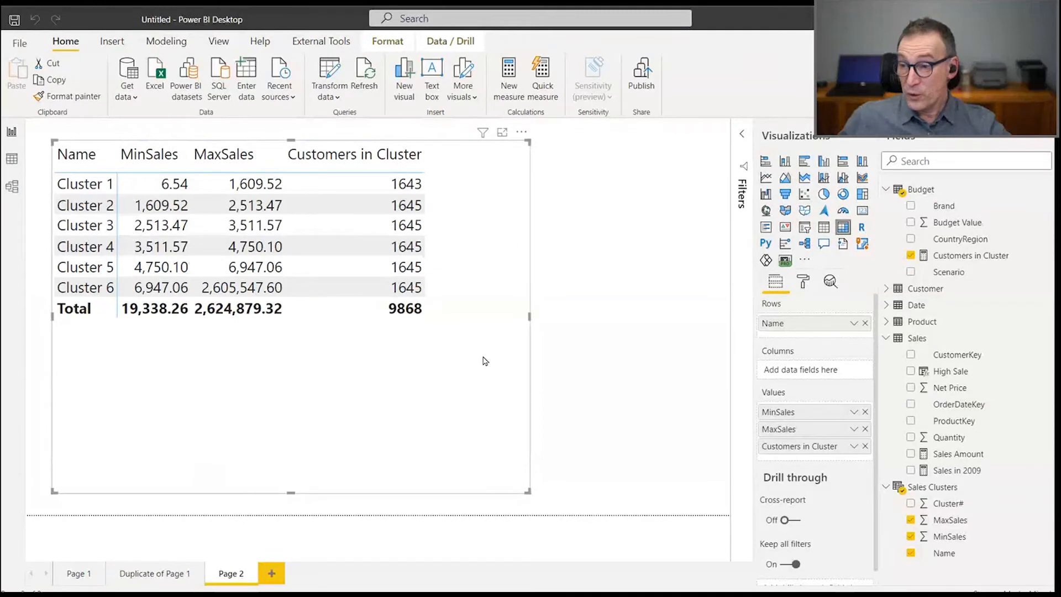
pyautogui.click(963, 256)
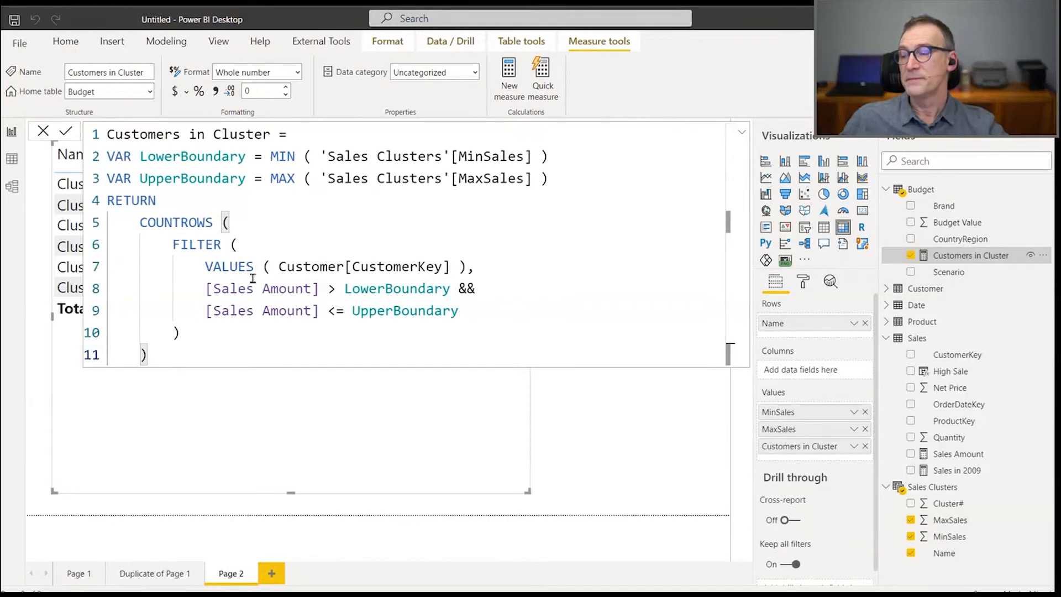
pyautogui.click(297, 343)
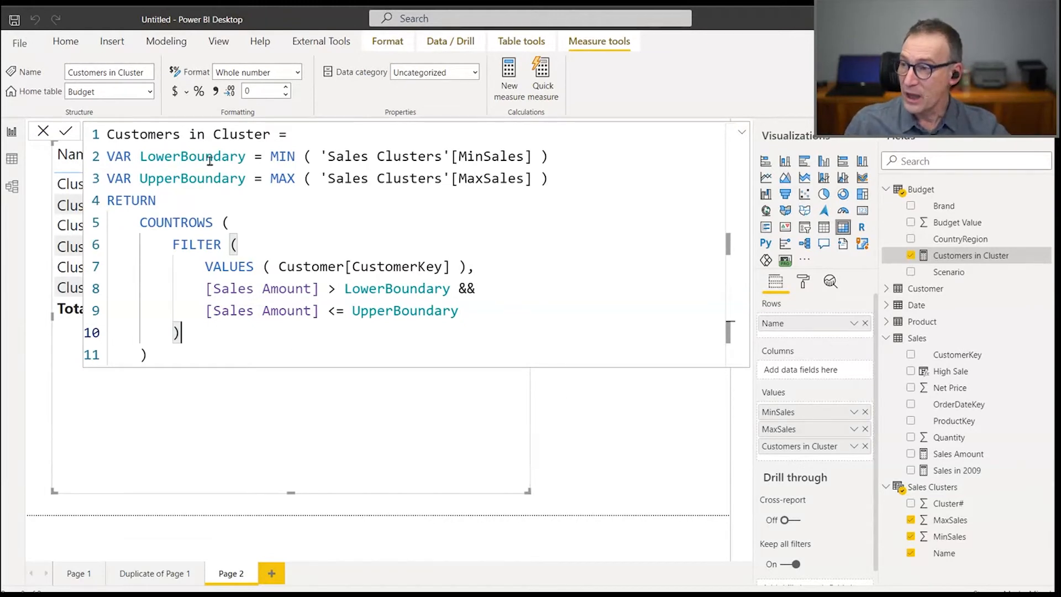
pyautogui.click(526, 366)
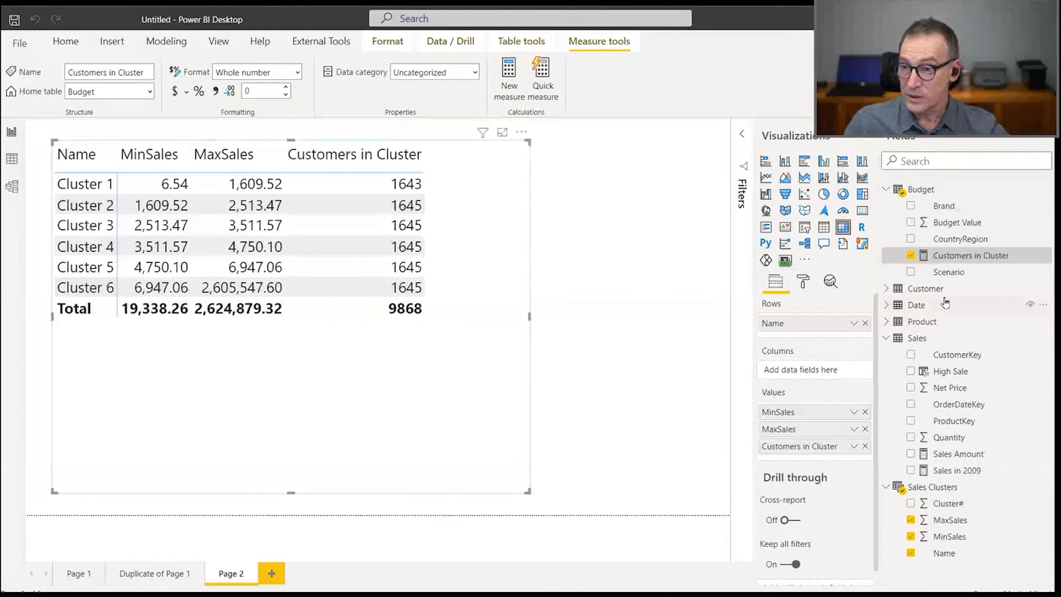
# - Record a refresh of the visuals with Performance analyzer and copy the matrix's query
pyautogui.click(228, 46)
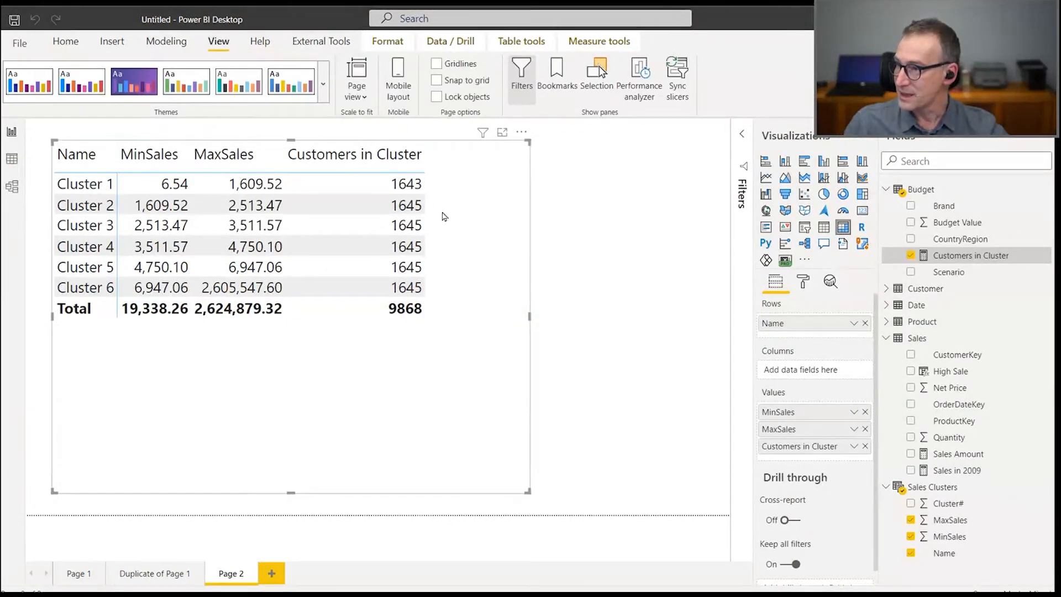
pyautogui.click(640, 78)
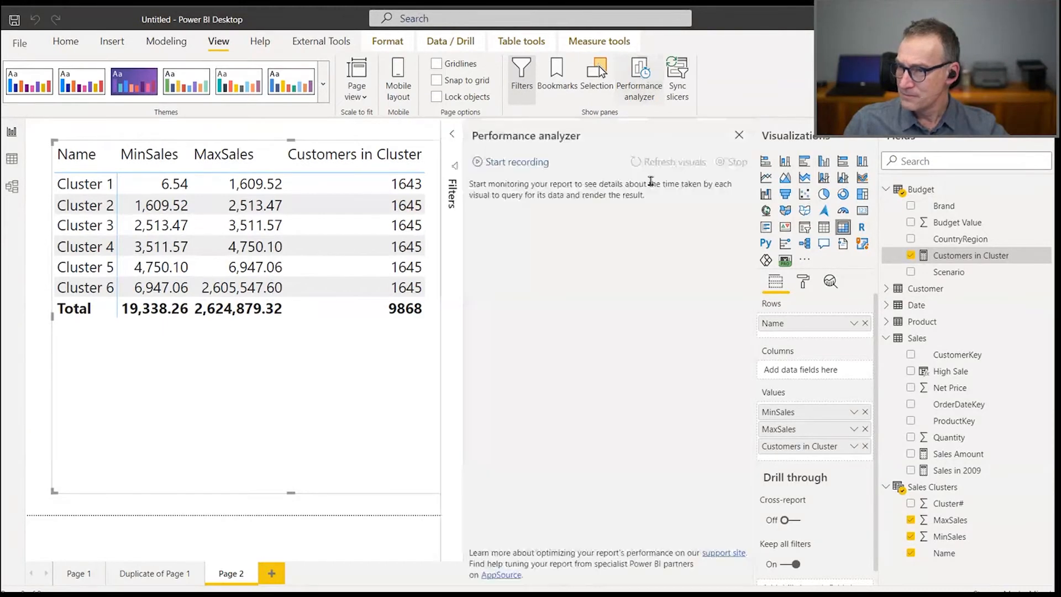
pyautogui.click(523, 161)
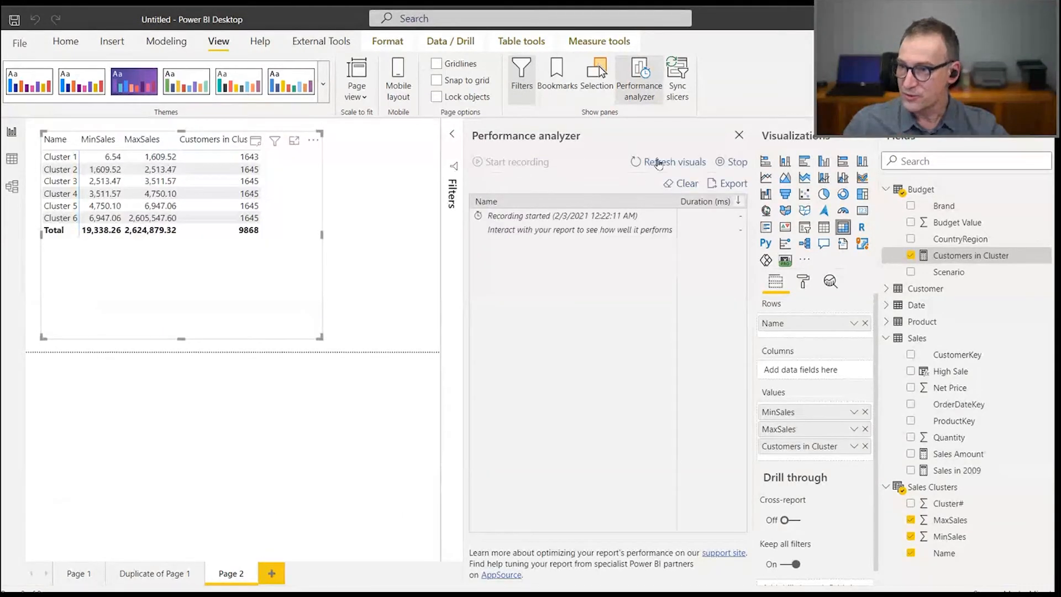
pyautogui.click(673, 162)
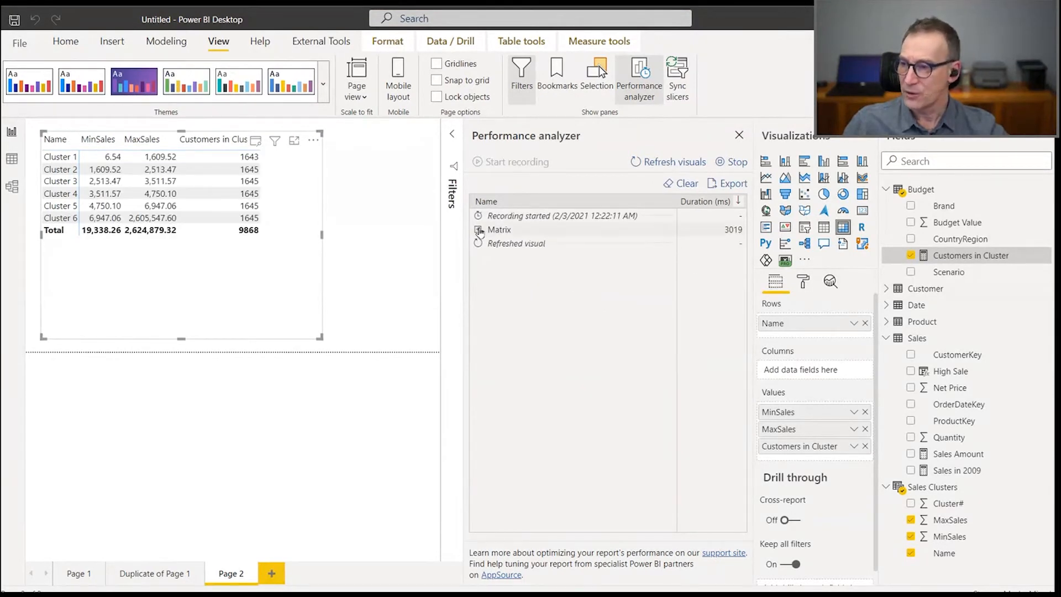
pyautogui.click(478, 230)
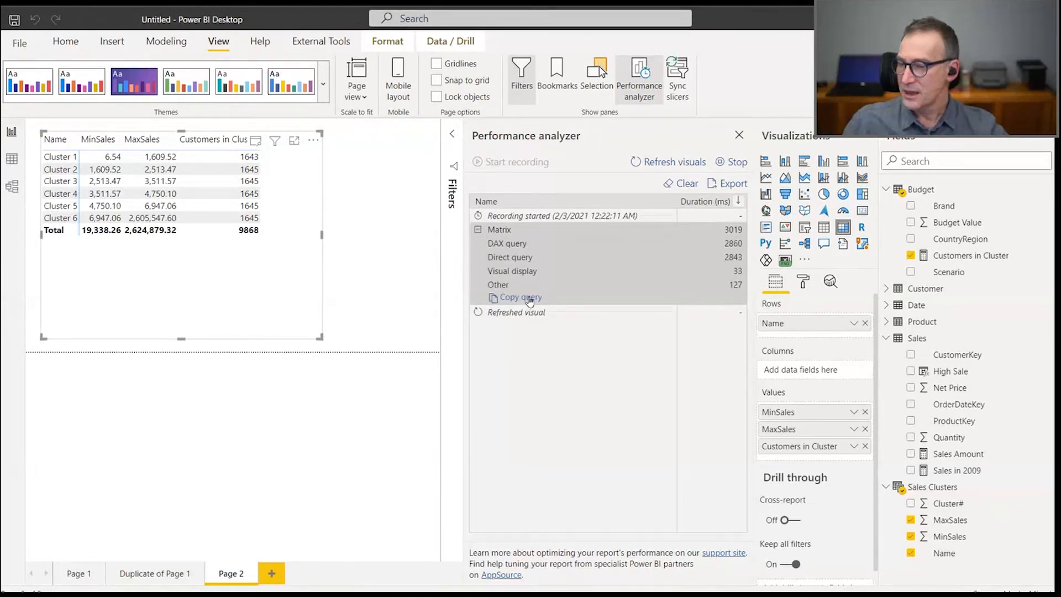
pyautogui.click(496, 298)
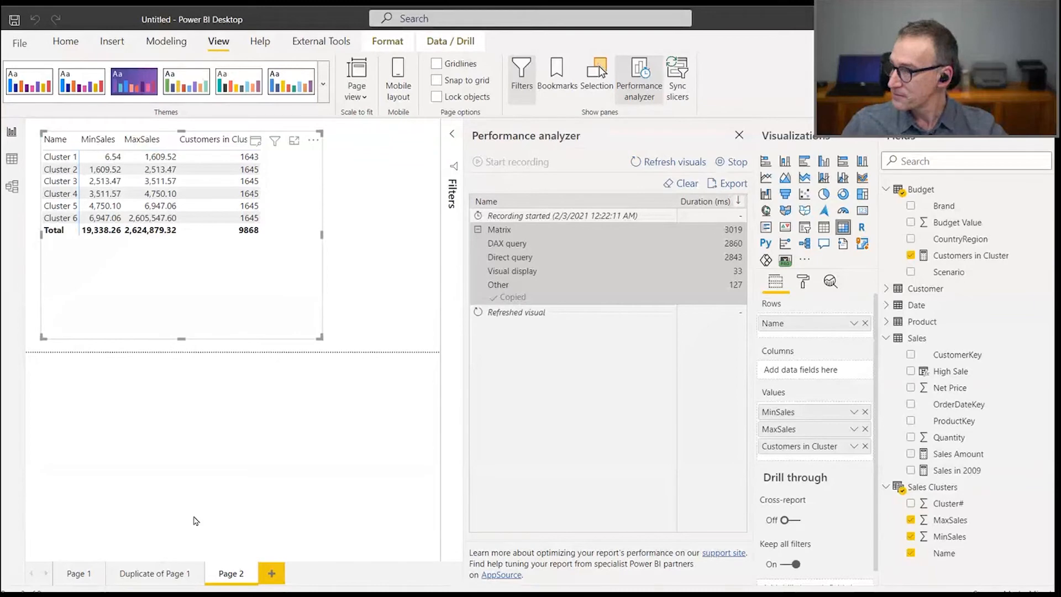
# - Switch to DAX Studio, replace the whole Query1.dax text with the copied query, and enlarge the editor by collapsing the metadata area
pyautogui.hotkey('alt', 'Tab')
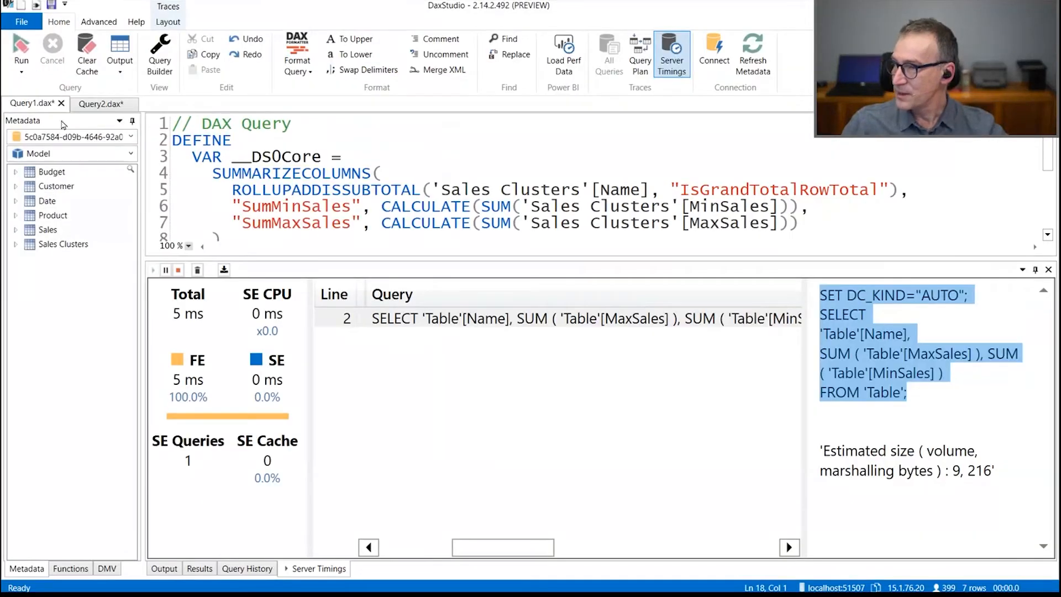
pyautogui.click(405, 205)
pyautogui.hotkey('ctrl', 'a')
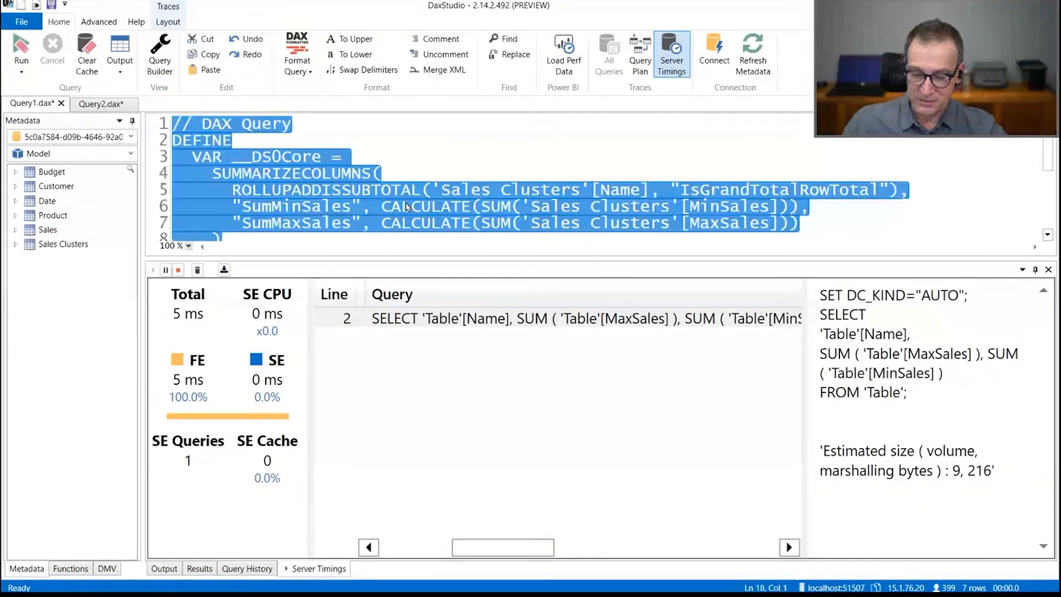
pyautogui.hotkey('ctrl', 'v')
pyautogui.moveTo(444, 259); pyautogui.dragTo(450, 439)
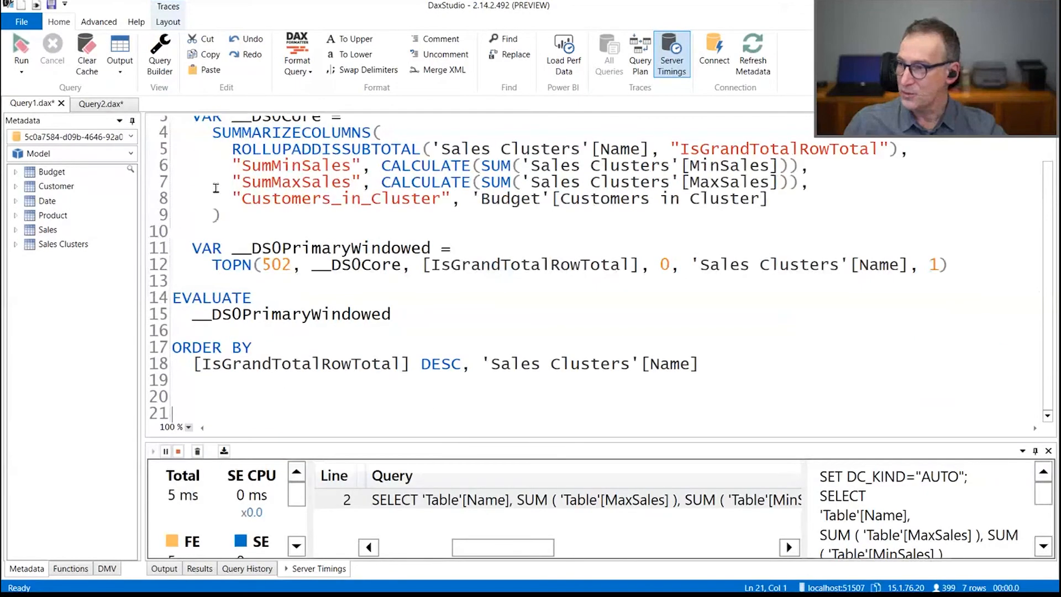
pyautogui.click(133, 123)
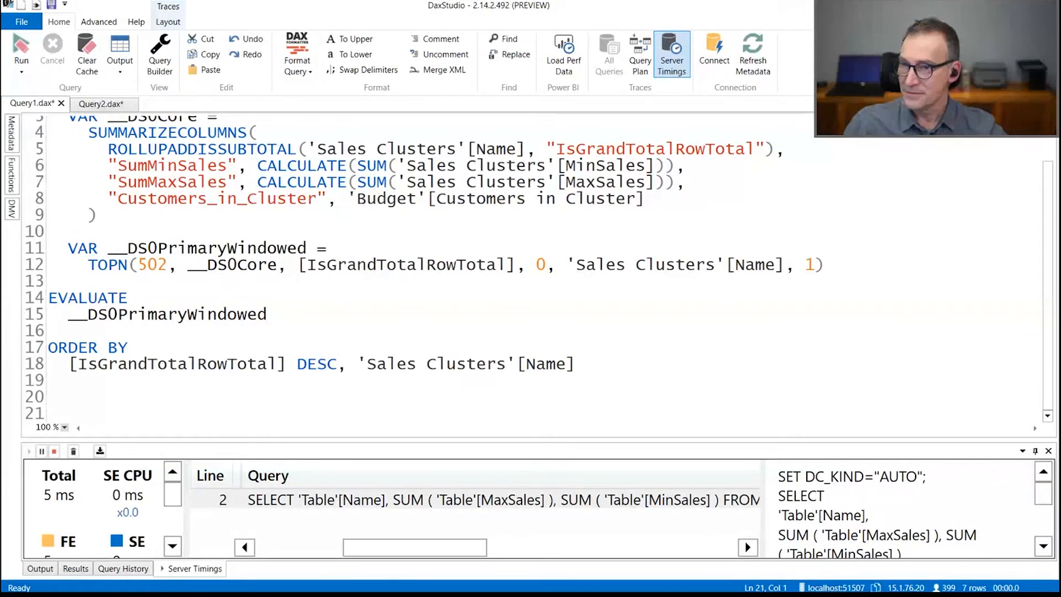
# - Examine the SUMMARIZECOLUMNS arguments: the cluster name rollup, the MinSales and MaxSales sums, and the Customers in Cluster measure
pyautogui.scroll(1, 580, 212)
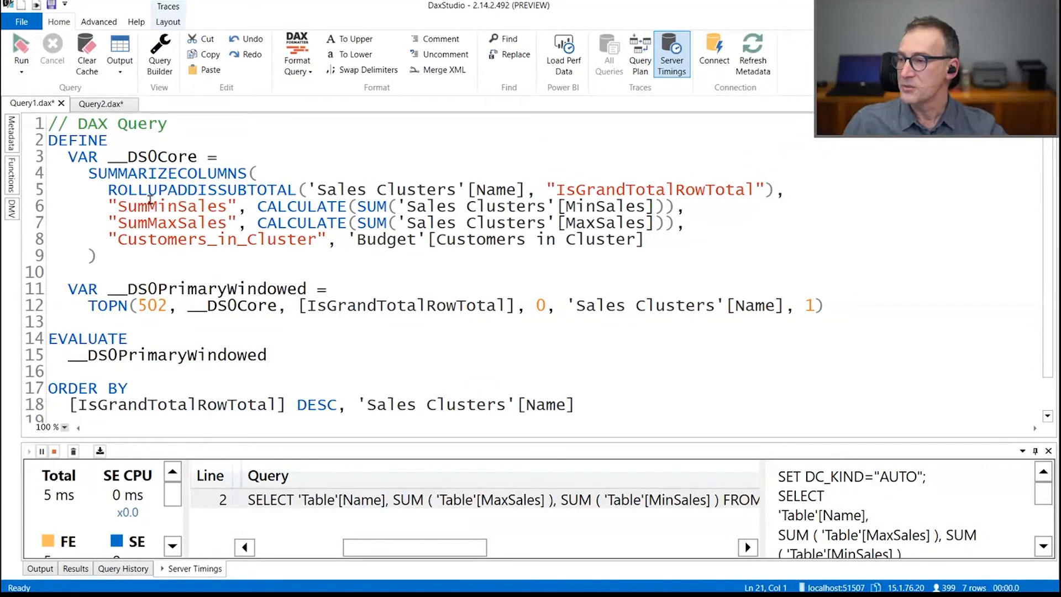
pyautogui.click(504, 189)
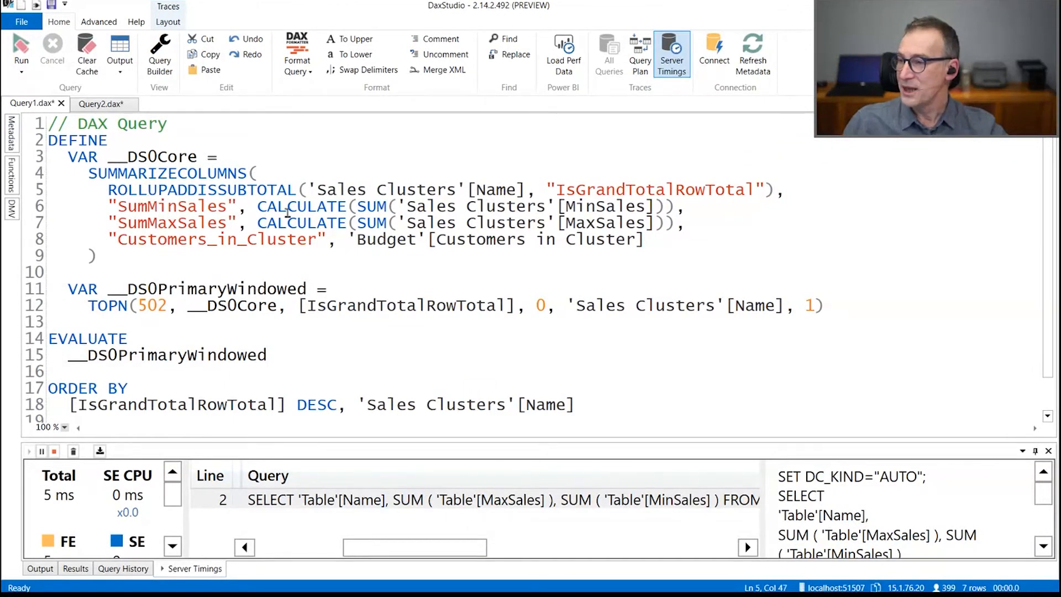
pyautogui.moveTo(436, 208); pyautogui.dragTo(554, 208)
pyautogui.click(592, 223)
pyautogui.moveTo(349, 241); pyautogui.dragTo(674, 251)
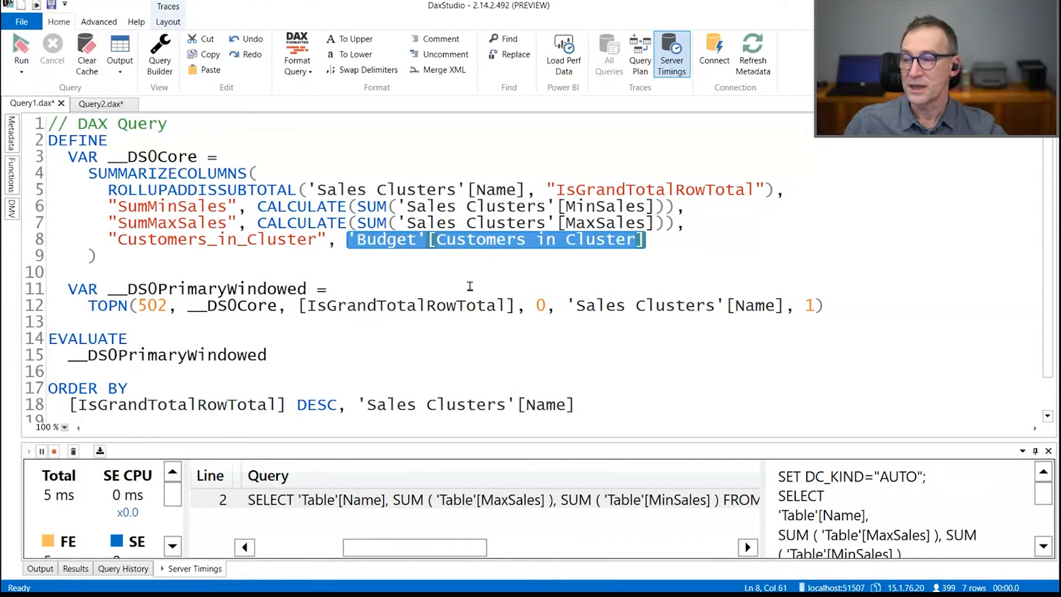
# - Run the query and enlarge the Server Timings results
pyautogui.scroll(-1, 442, 290)
pyautogui.click(387, 301)
pyautogui.press('F5')
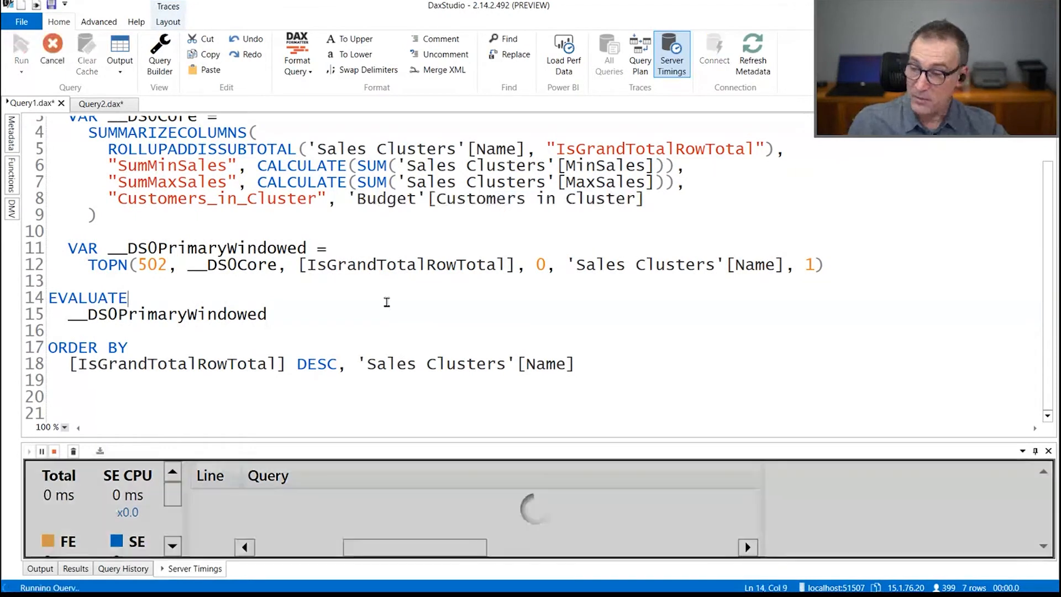
pyautogui.moveTo(438, 447); pyautogui.dragTo(425, 285)
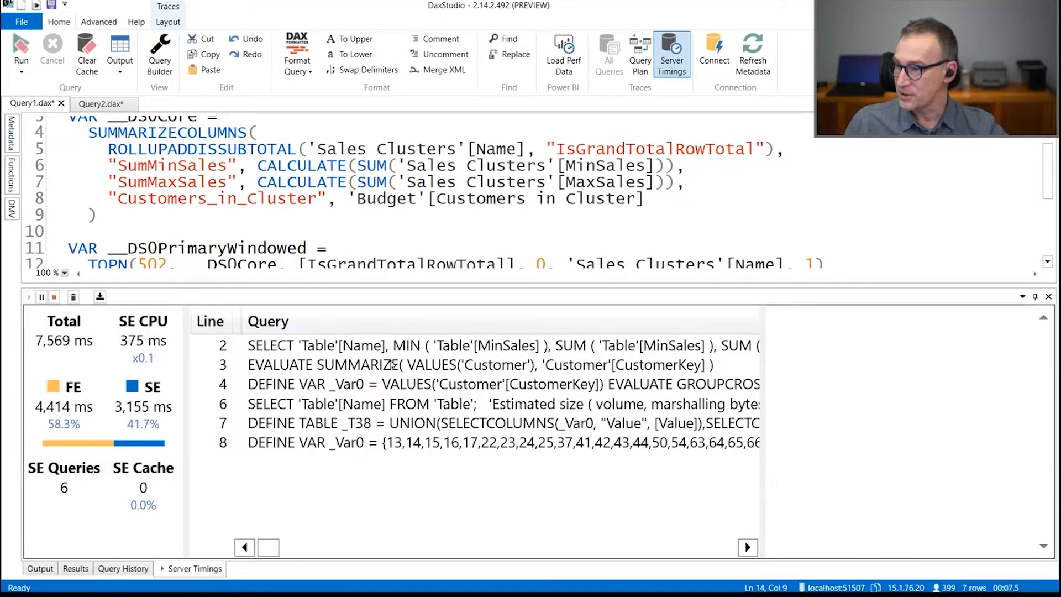
# - Examine the storage engine queries on lines 2 and 3, focusing on the SUMMARIZE over the Customer table
pyautogui.click(376, 347)
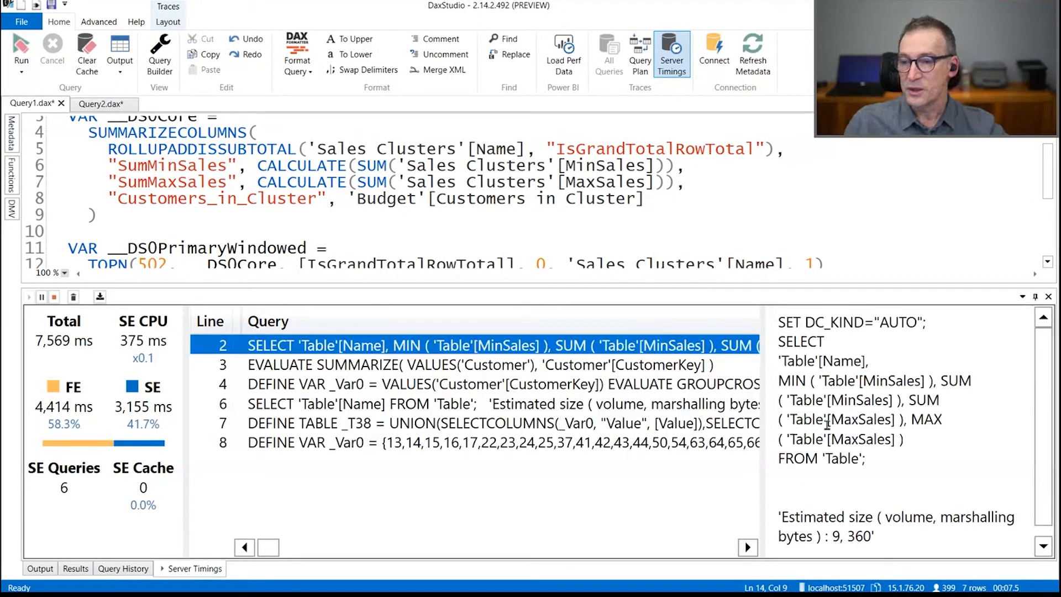
pyautogui.click(394, 367)
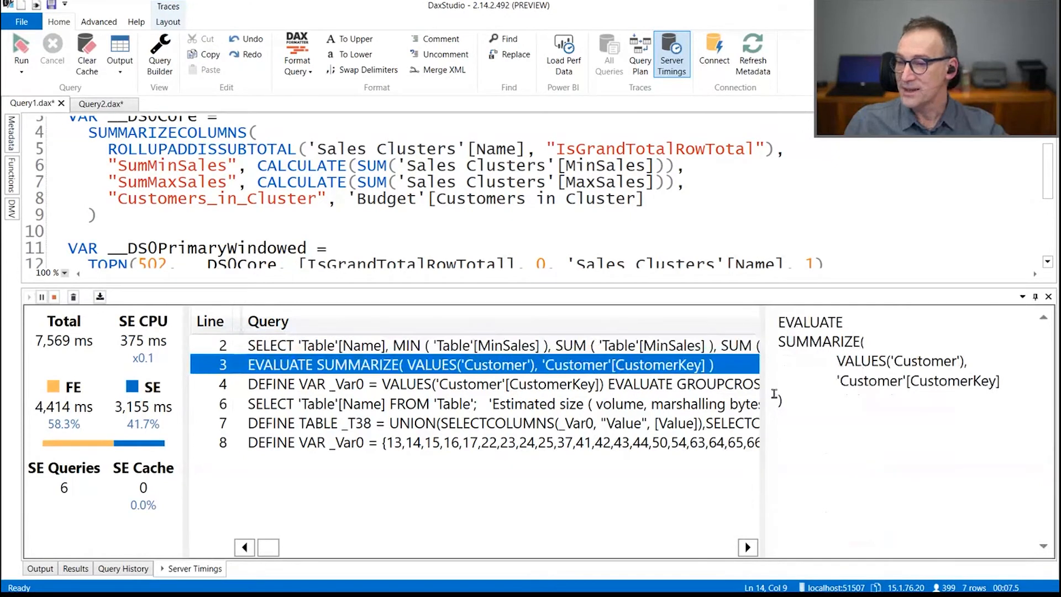
pyautogui.moveTo(778, 341); pyautogui.dragTo(845, 399)
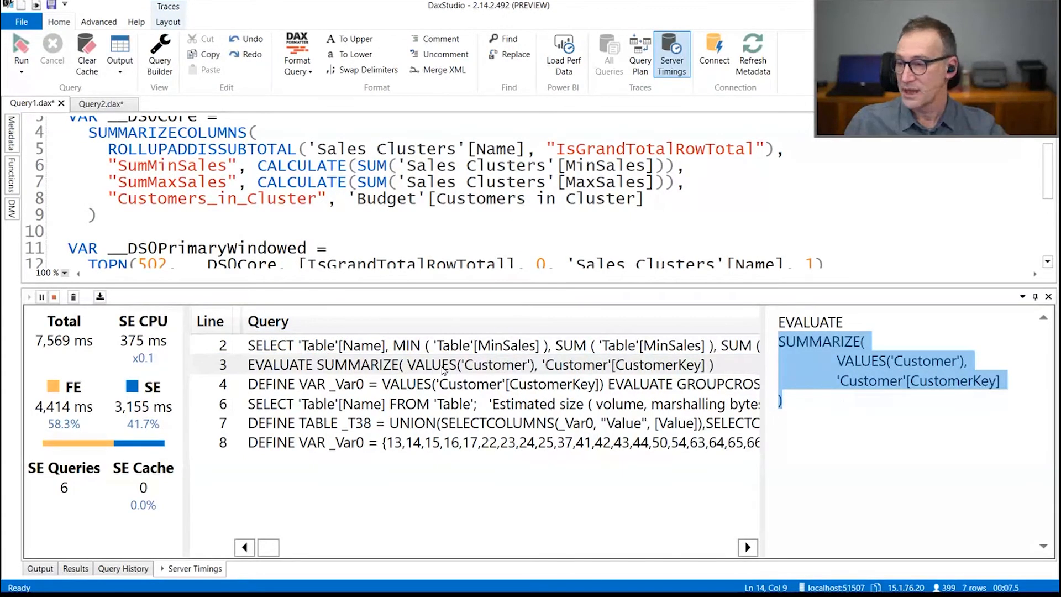
pyautogui.click(803, 349)
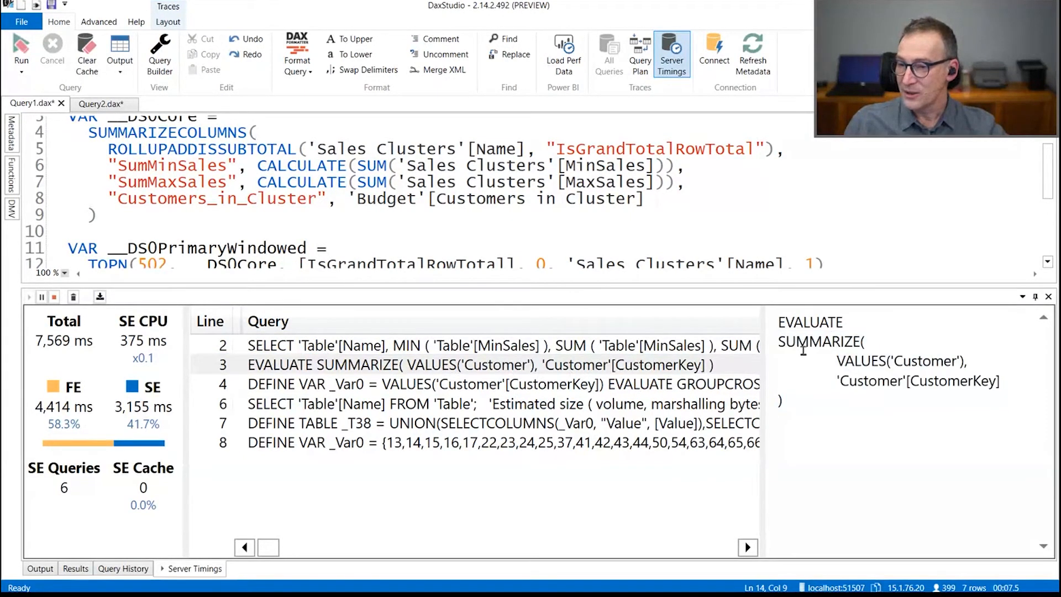
pyautogui.moveTo(777, 342); pyautogui.dragTo(887, 362)
pyautogui.click(976, 363)
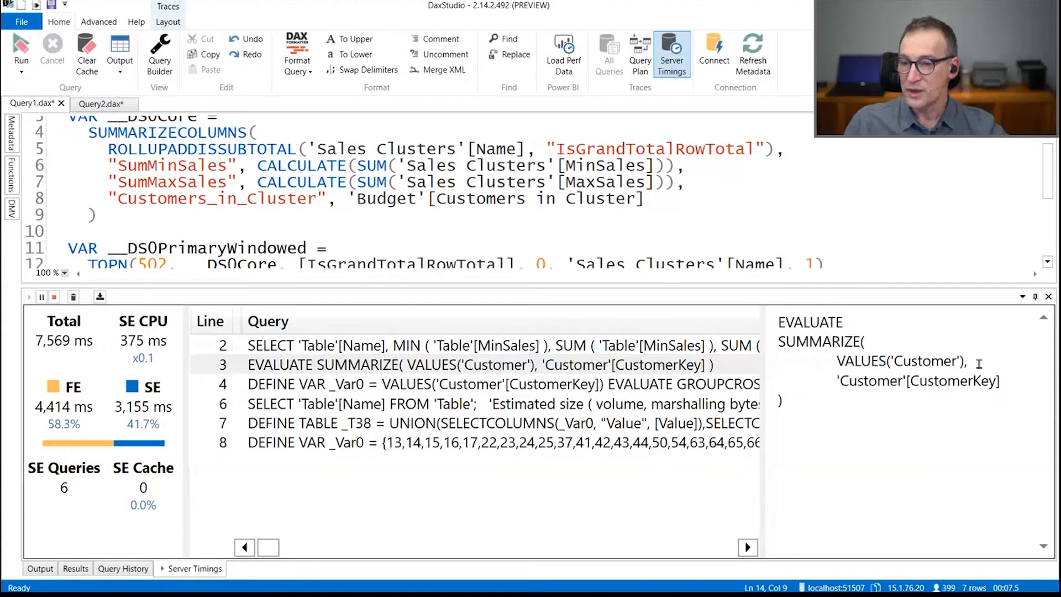
pyautogui.click(400, 364)
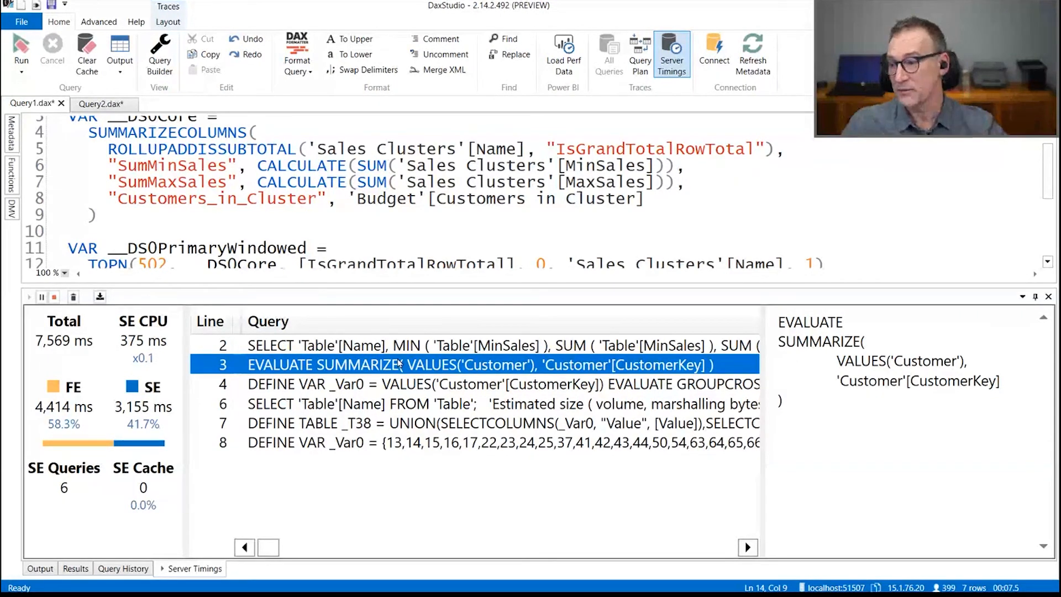
# - Examine the GROUPCROSSAPPLY query on line 4, the cluster name query on line 6, and the value lists in line 7
pyautogui.click(384, 385)
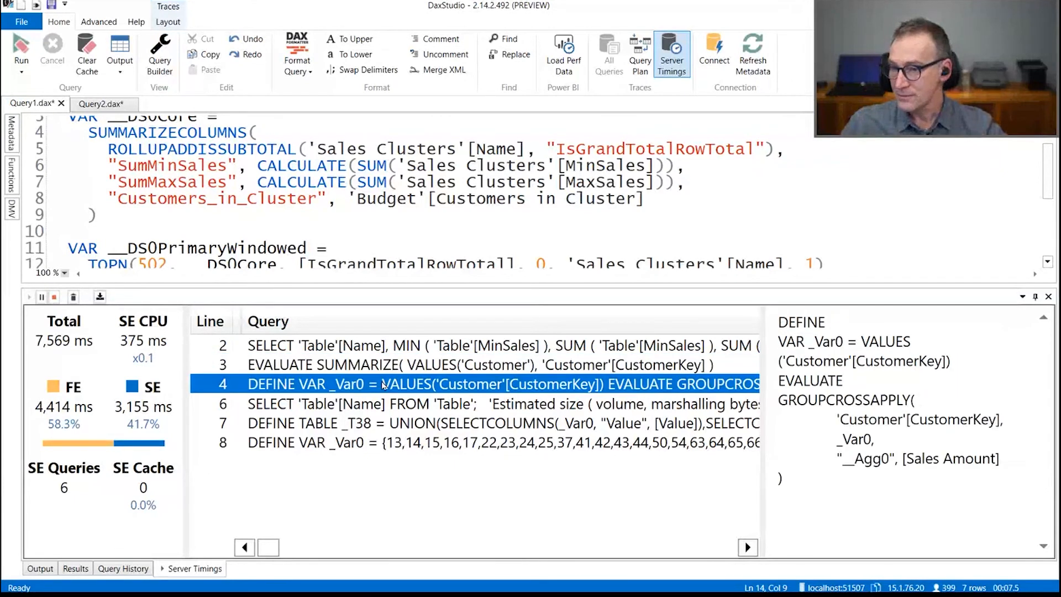
pyautogui.moveTo(814, 343); pyautogui.dragTo(879, 474)
pyautogui.click(881, 476)
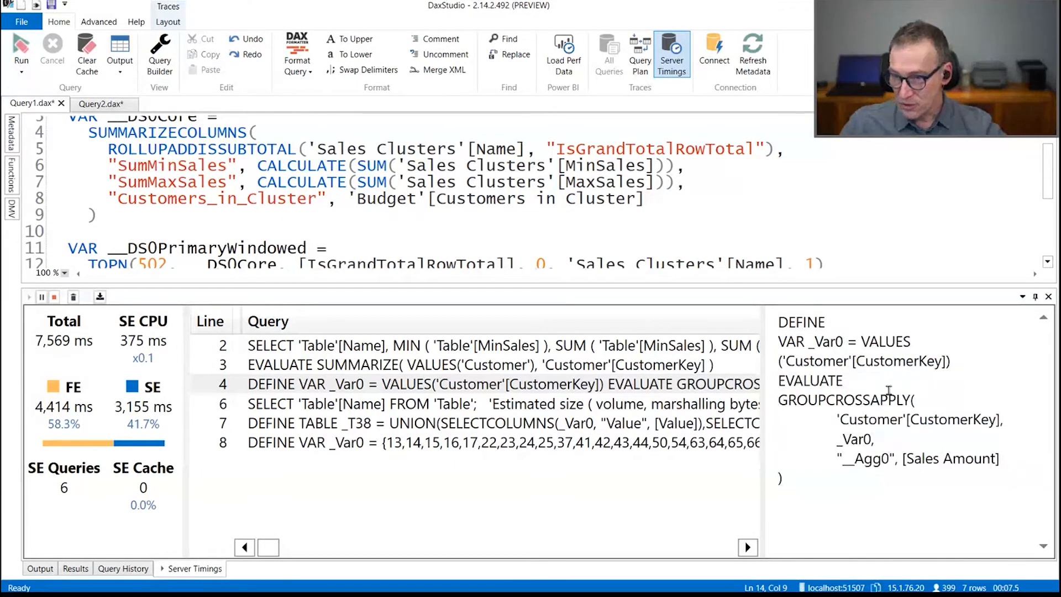
pyautogui.moveTo(889, 390); pyautogui.dragTo(888, 476)
pyautogui.click(467, 406)
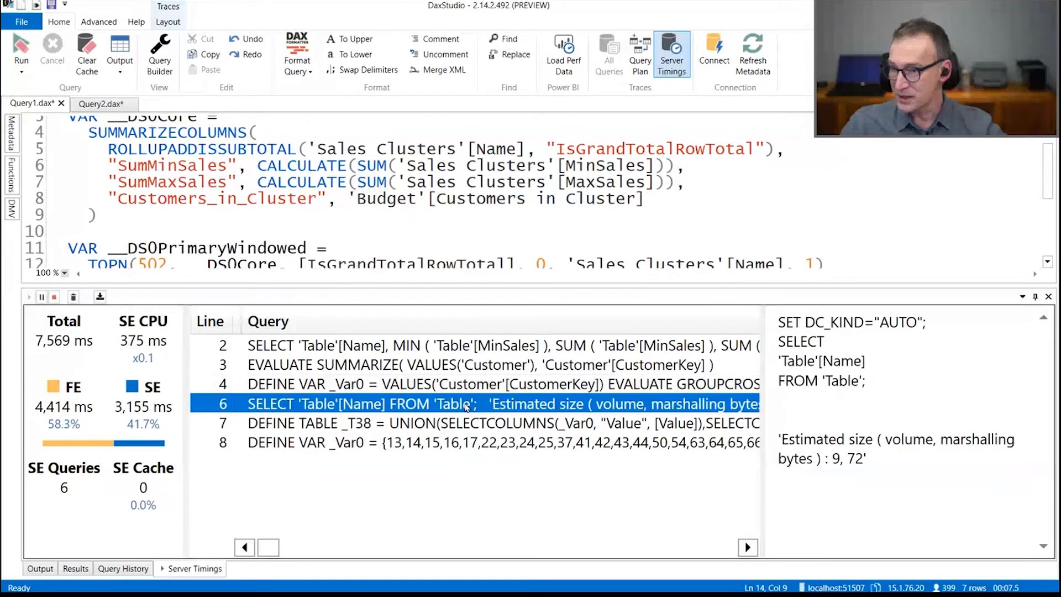
pyautogui.click(474, 425)
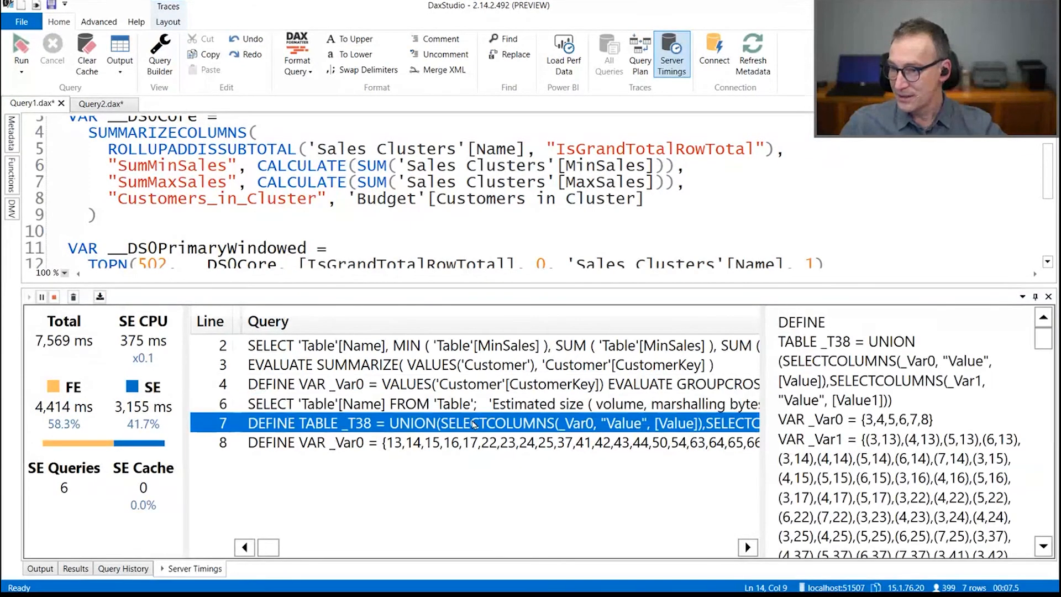
pyautogui.moveTo(1043, 338)
pyautogui.mouseDown()
pyautogui.moveTo(1046, 440)
pyautogui.moveTo(1043, 337)
pyautogui.mouseUp()
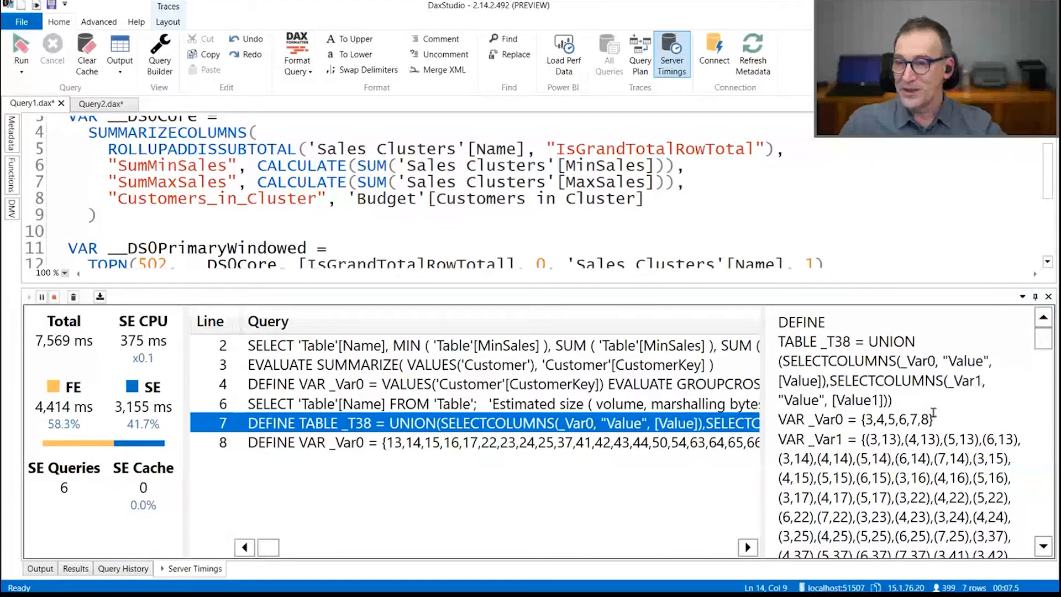
pyautogui.moveTo(1045, 345)
pyautogui.mouseDown()
pyautogui.moveTo(1052, 539)
pyautogui.moveTo(1039, 337)
pyautogui.mouseUp()
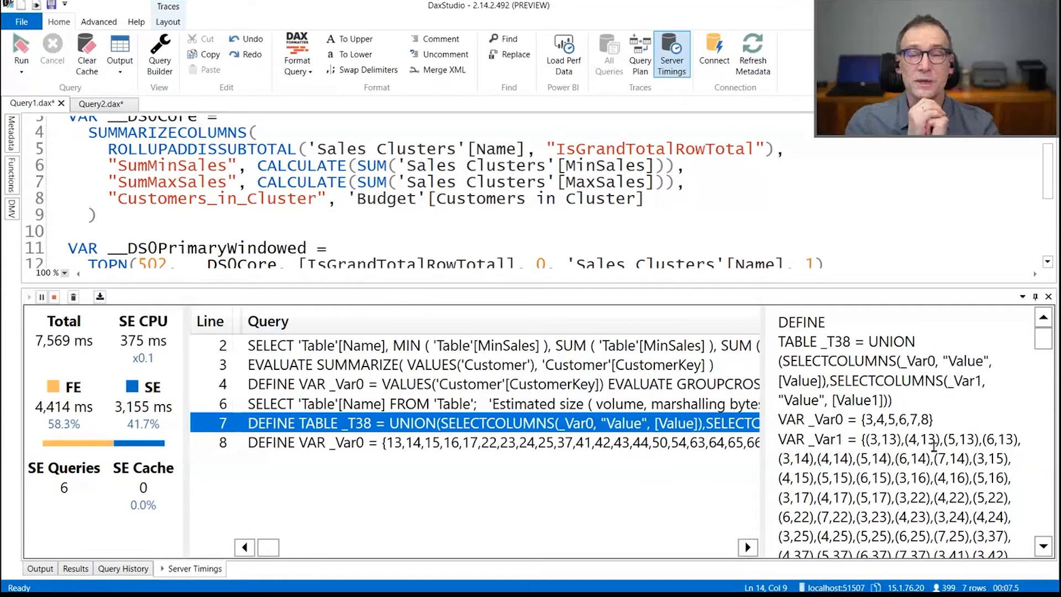
# - Switch back to Power BI Desktop and show the Sales Clusters table with its defining formula in the data view
pyautogui.doubleClick(649, 15)
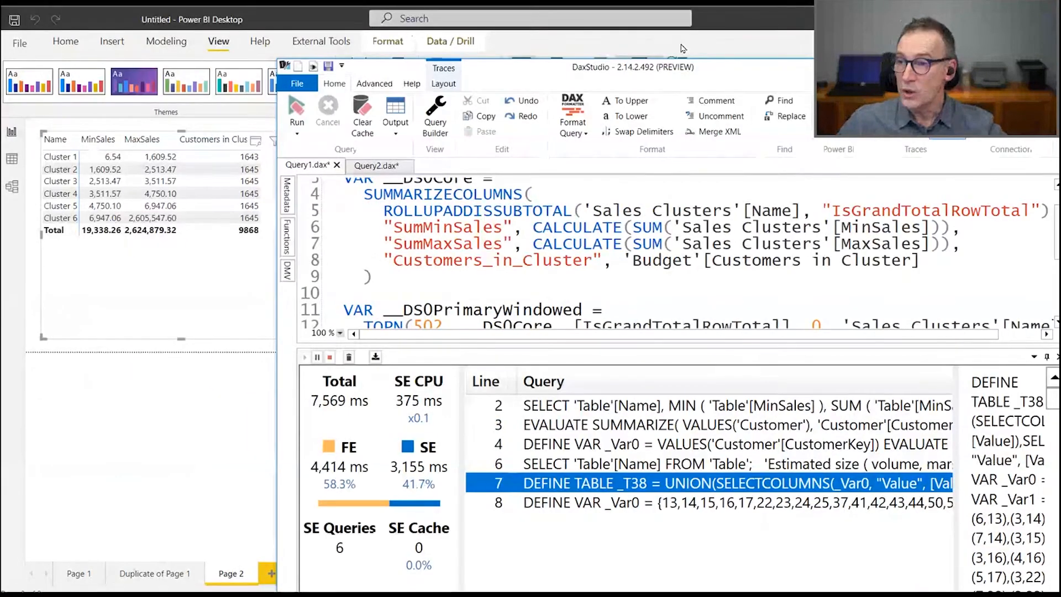
pyautogui.moveTo(694, 76); pyautogui.dragTo(607, 89)
pyautogui.click(736, 25)
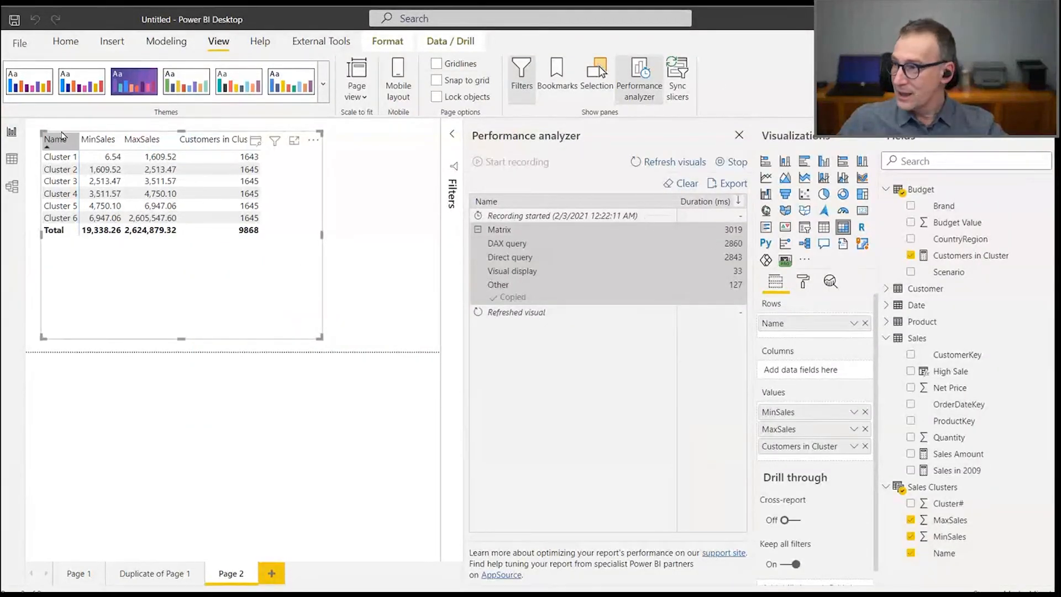
pyautogui.click(12, 159)
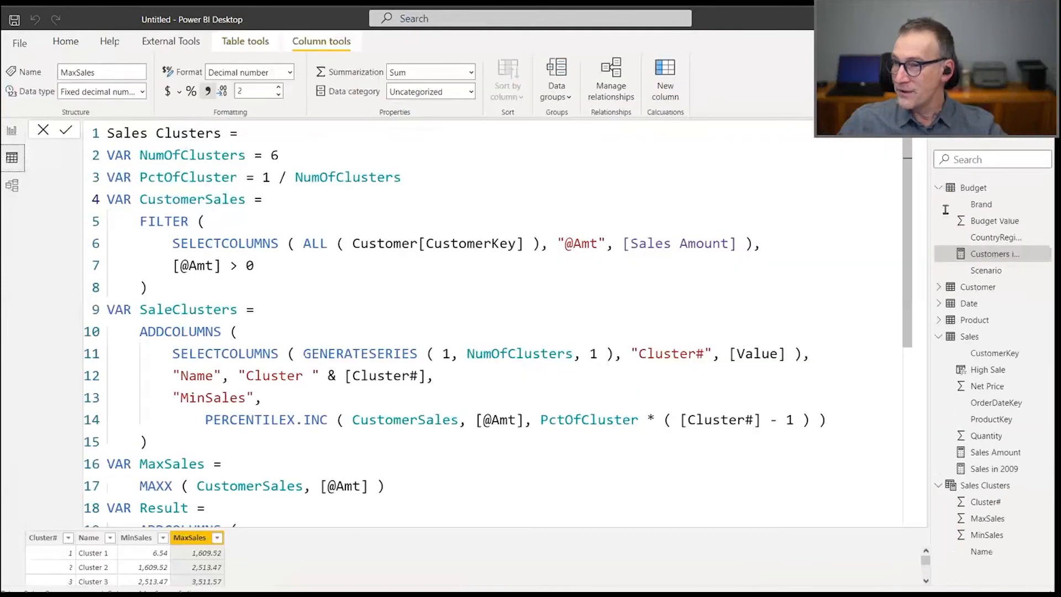
# - Return to the report page, close the Performance analyzer and open the Customers in Cluster measure's formula
pyautogui.click(11, 131)
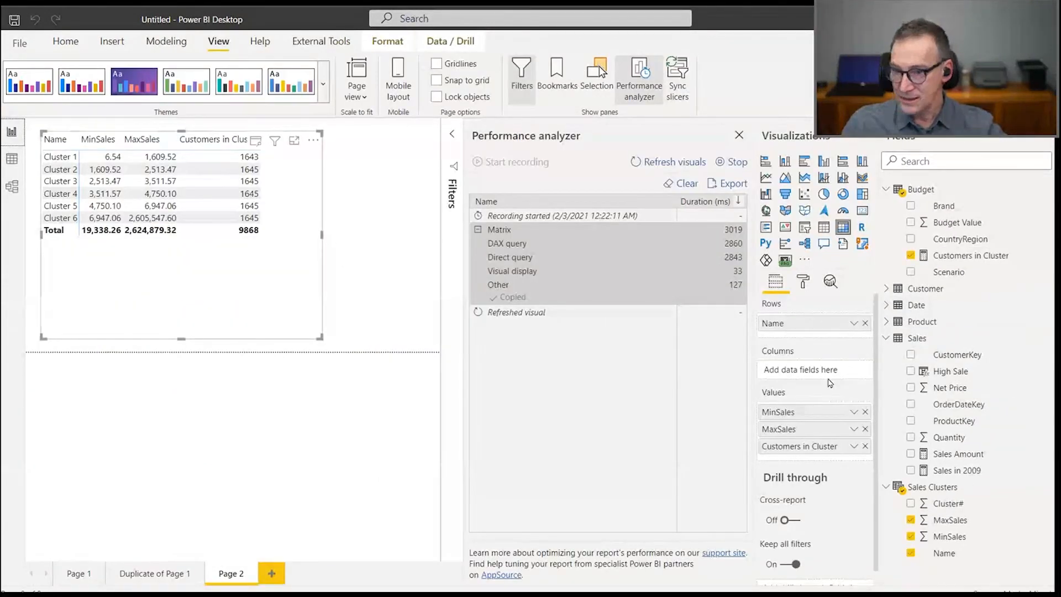
pyautogui.click(739, 135)
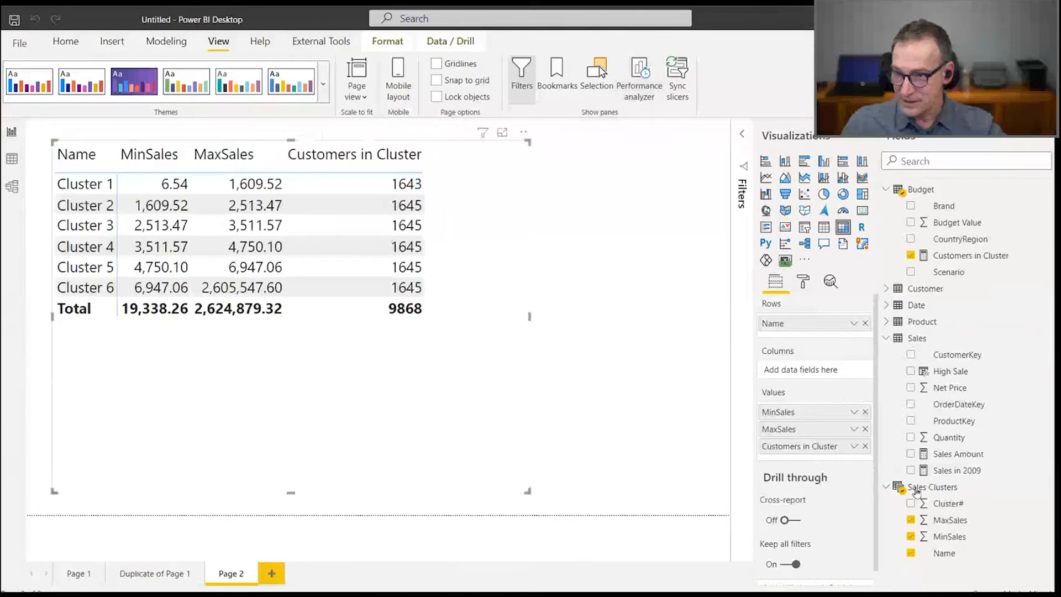
pyautogui.click(961, 257)
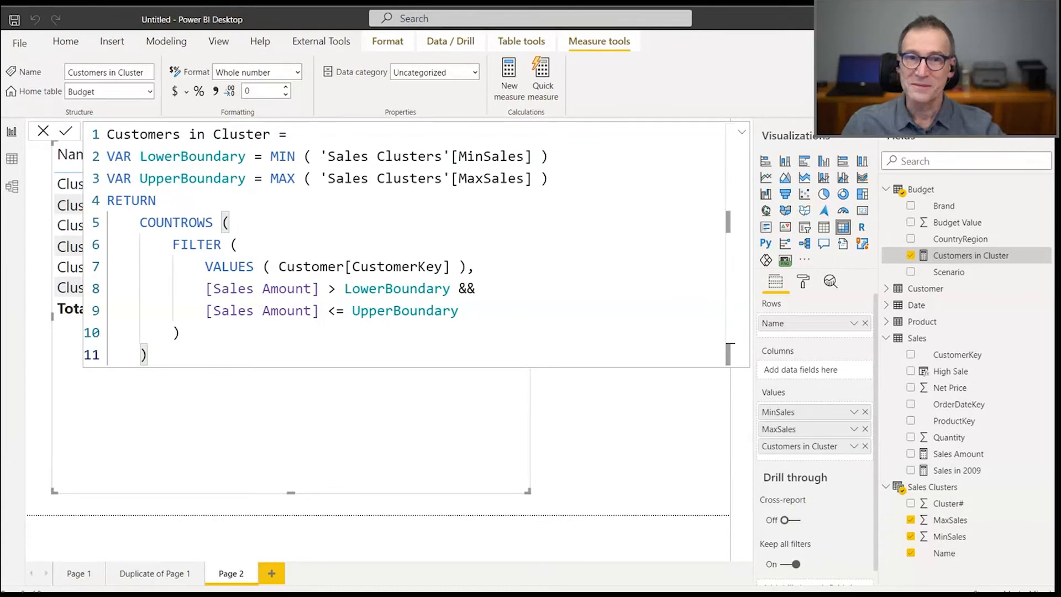
# - Start a new variable named CustomersAndSales after UpperBoundary in the Customers in Cluster formula
pyautogui.click(294, 187)
pyautogui.press('Down')
pyautogui.press('Down')
pyautogui.press('Down')
pyautogui.press('Down')
pyautogui.press('Up')
pyautogui.press('Up')
pyautogui.press('Up')
pyautogui.press('Up')
pyautogui.press('End')
pyautogui.press('Return')
pyautogui.write('VAR ')
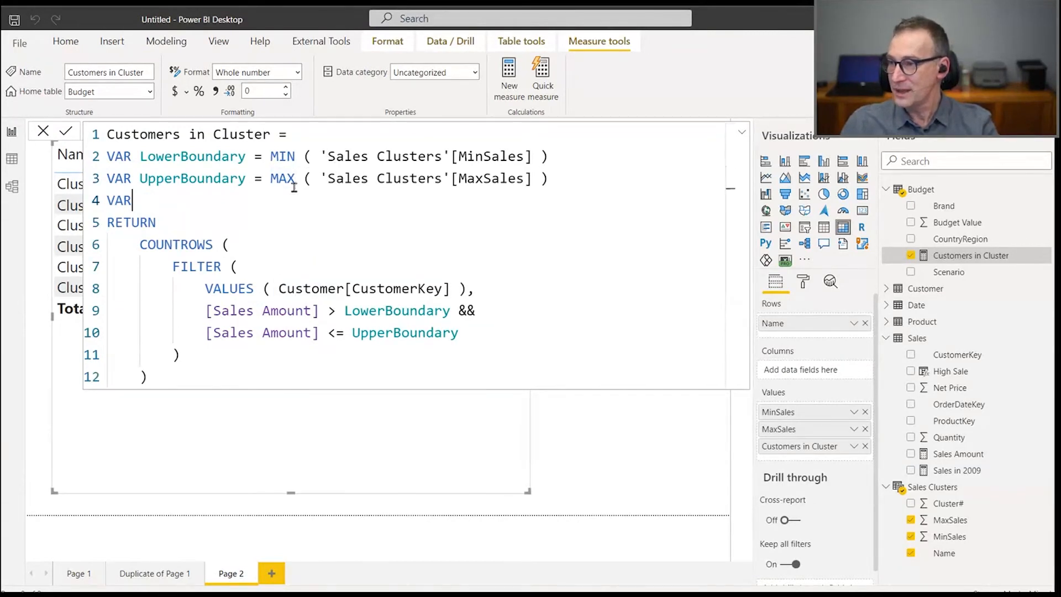
pyautogui.write('CustomersAndSales =')
pyautogui.press('Return')
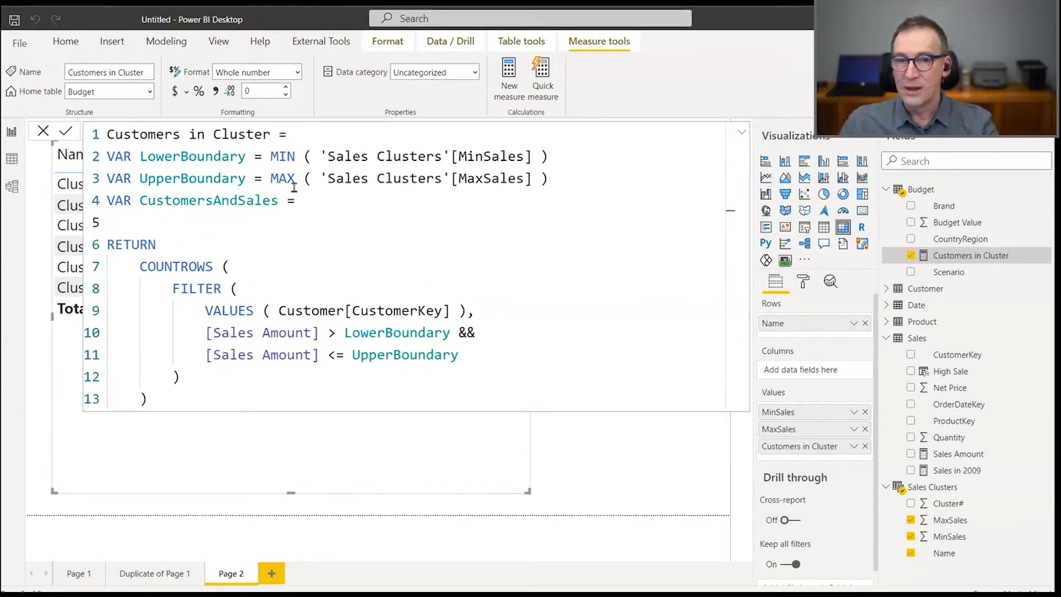
pyautogui.press('Tab')
pyautogui.write('ADDCOLUMNS (')
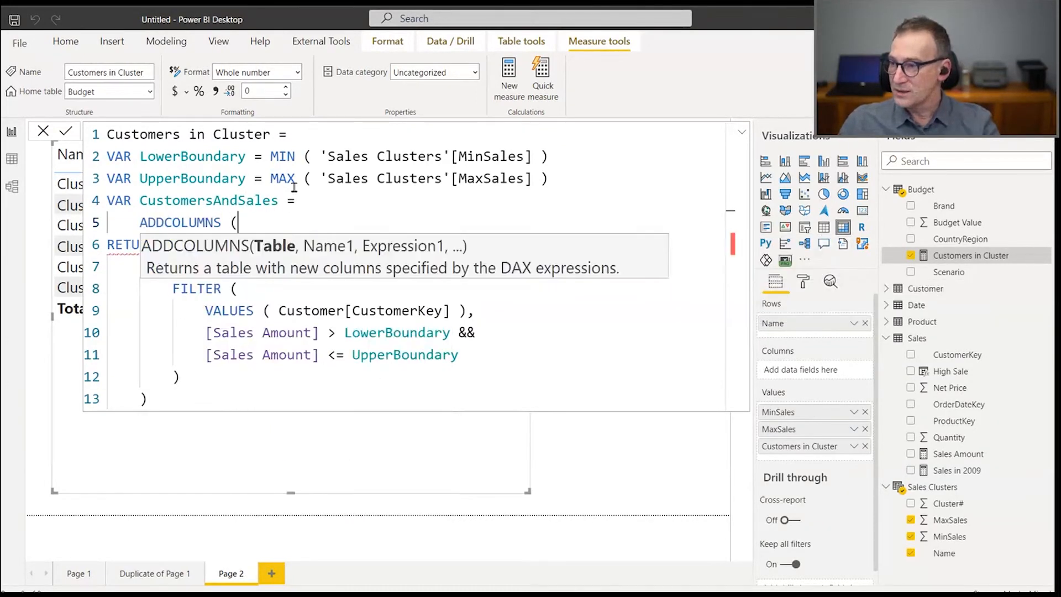
pyautogui.press('Return')
pyautogui.press('Tab')
pyautogui.write('ALL (')
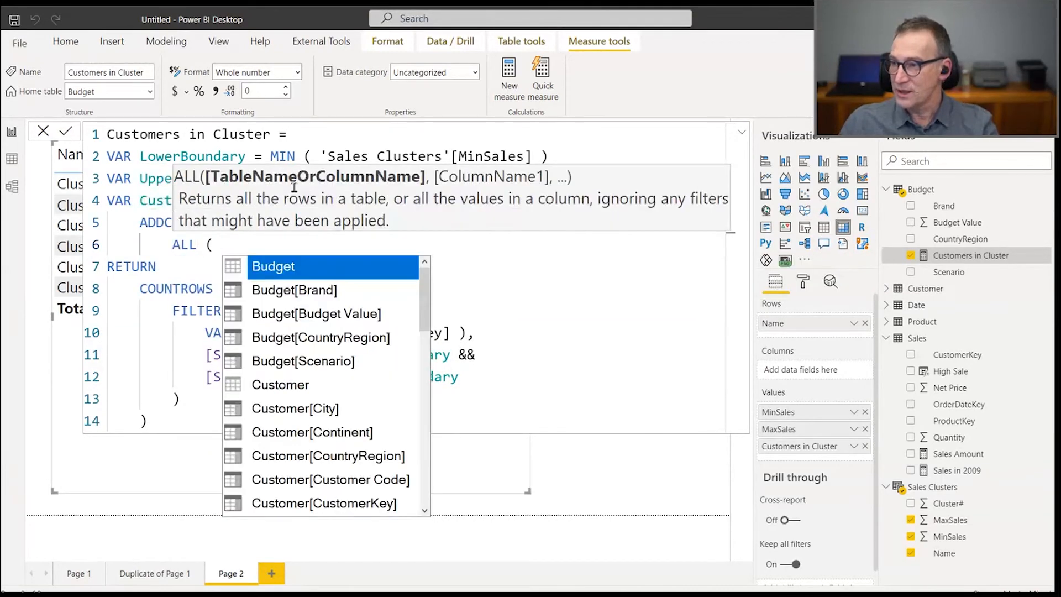
pyautogui.write(' Sales[CustomerKey]')
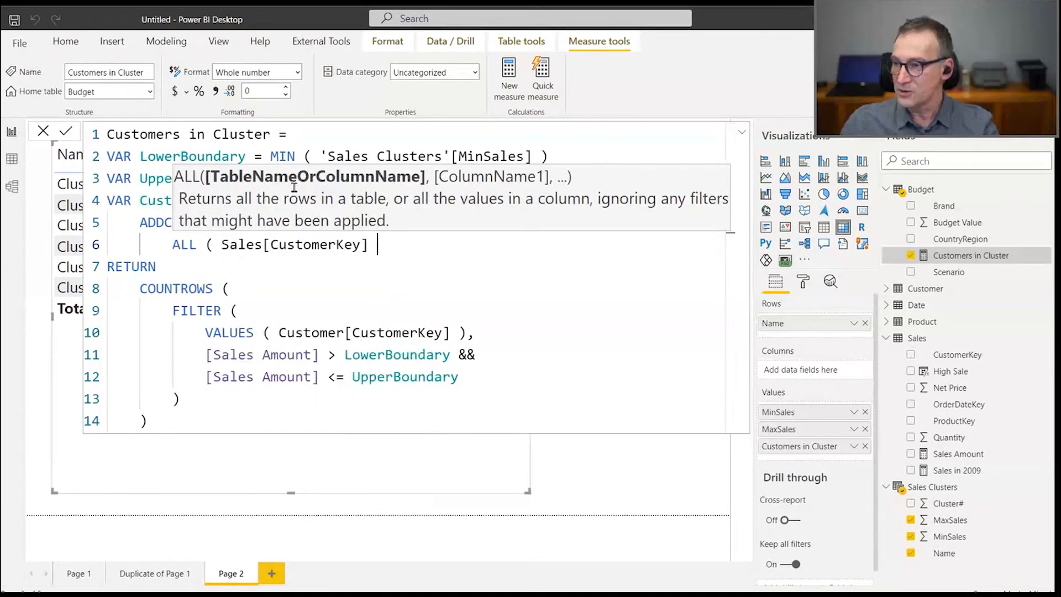
pyautogui.write(' ),')
pyautogui.press('Return')
pyautogui.write('"')
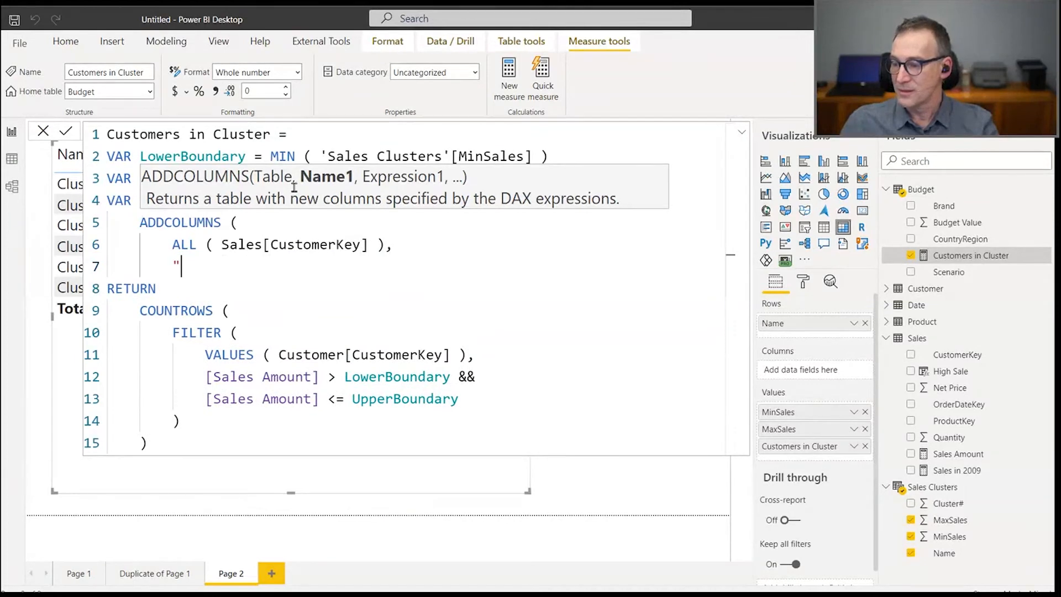
pyautogui.write('@Amt",')
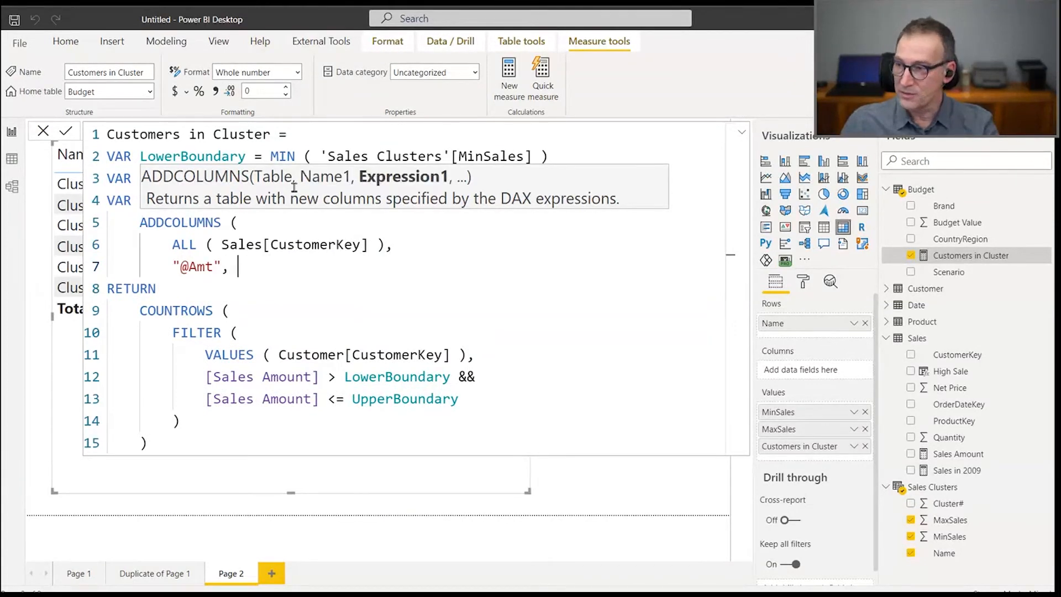
pyautogui.write(' [Sales Amount]')
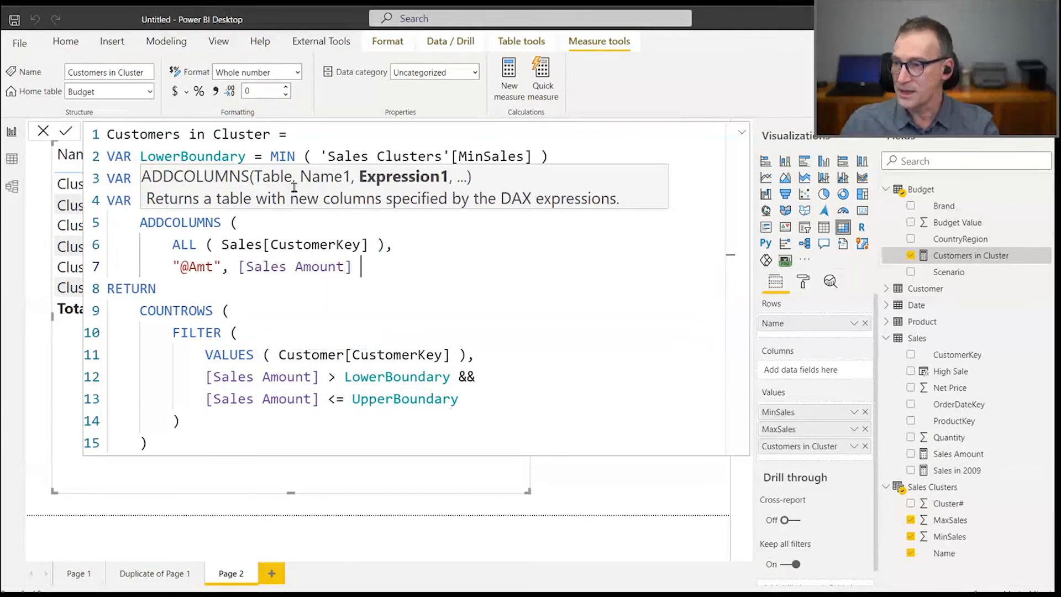
pyautogui.press('Return')
pyautogui.write(')')
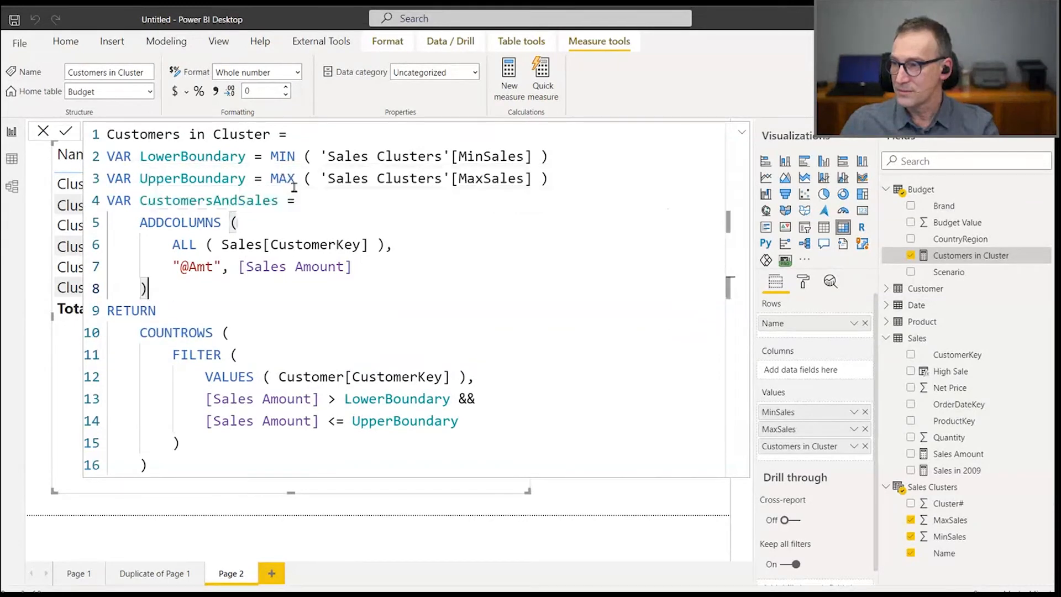
# - Replace VALUES ( Customer[CustomerKey] ) inside the FILTER with the CustomersAndSales variable
pyautogui.press('Down')
pyautogui.press('Down')
pyautogui.press('Home')
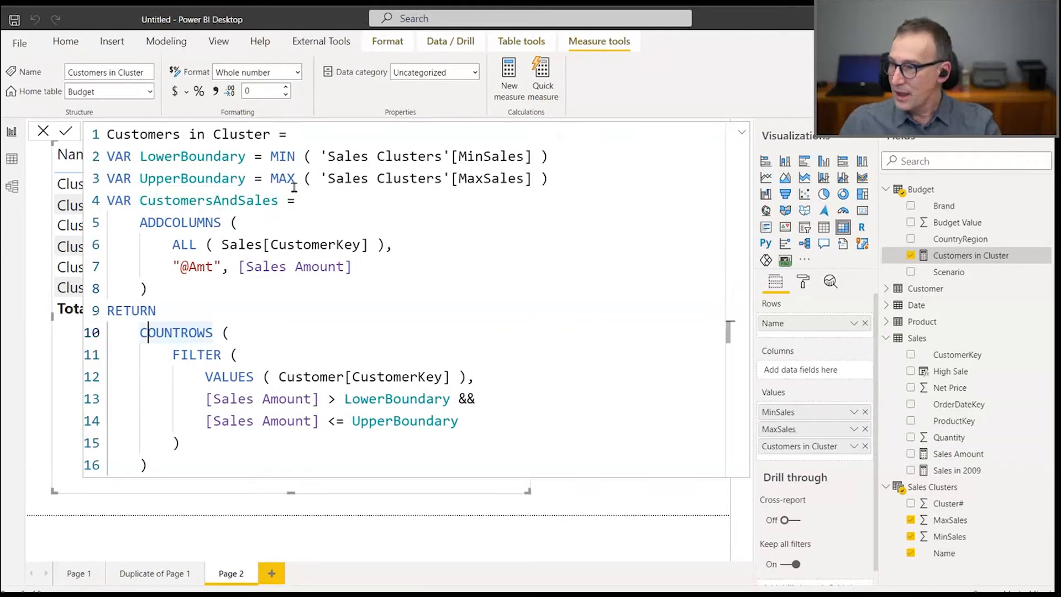
pyautogui.press('Down')
pyautogui.press('Down')
pyautogui.press('Home')
pyautogui.hotkey('shift', 'End')
pyautogui.hotkey('shift', 'Left')
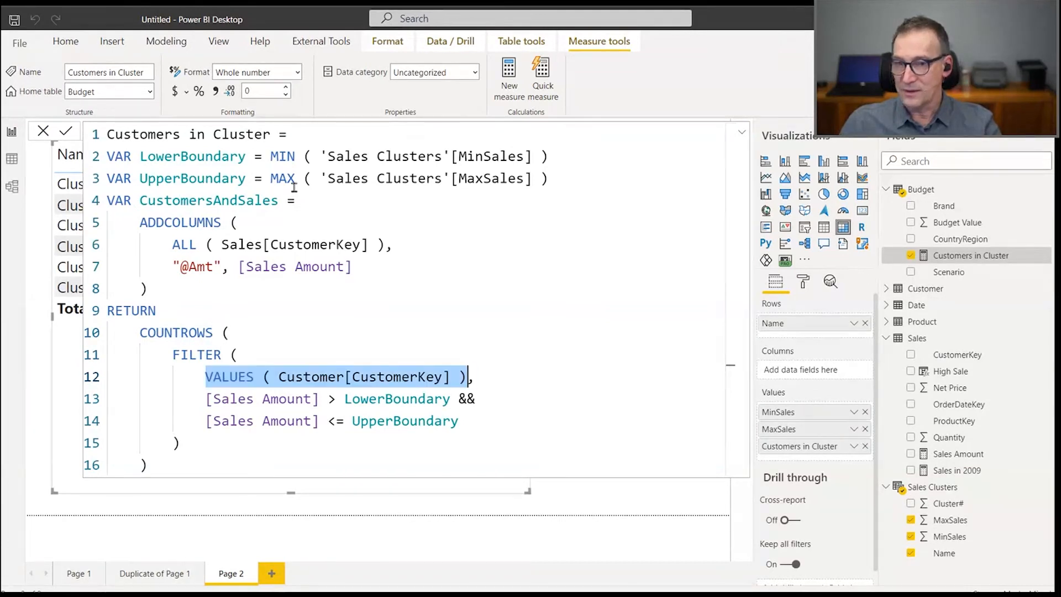
pyautogui.write('Cust')
pyautogui.press('BackSpace')
pyautogui.press('Down')
pyautogui.press('Tab')
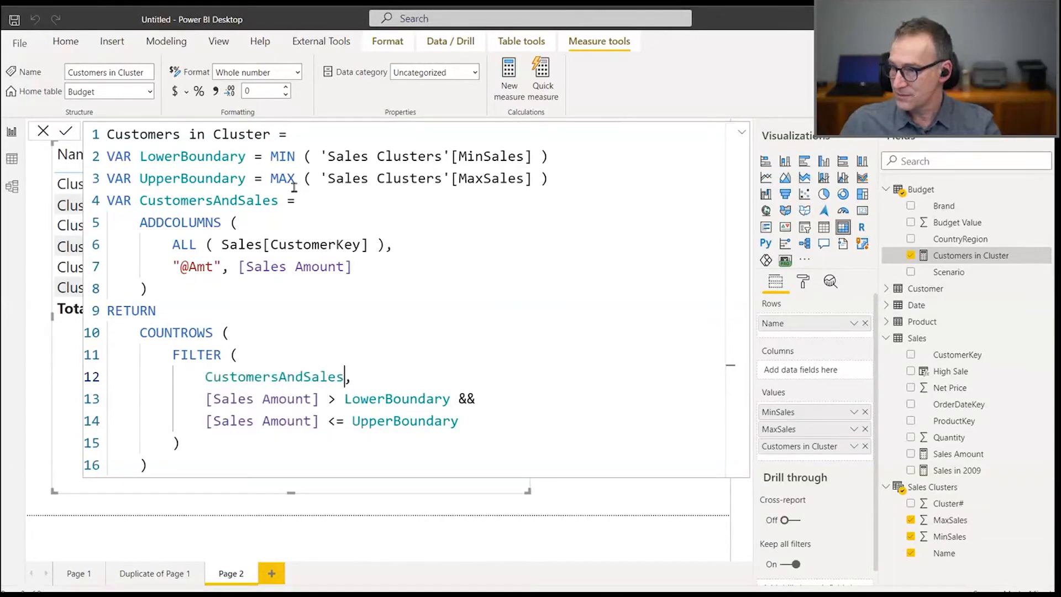
# - Replace RETURN and the COUNTROWS opening with VAR CustomersInBucket = so that the FILTER defines this variable
pyautogui.press('Up')
pyautogui.press('Up')
pyautogui.press('Up')
pyautogui.press('Home')
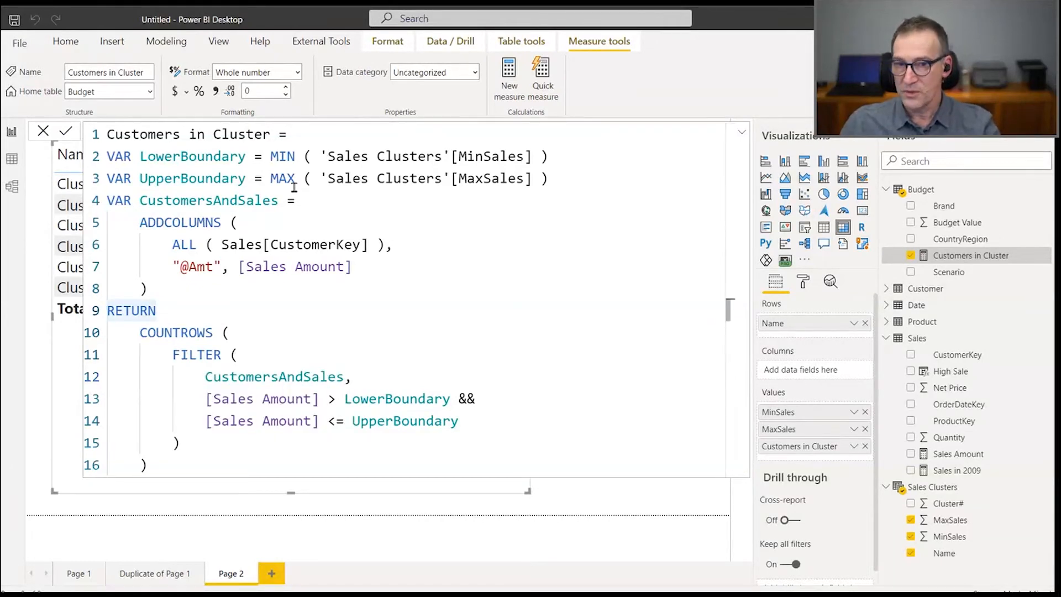
pyautogui.hotkey('shift', 'Down')
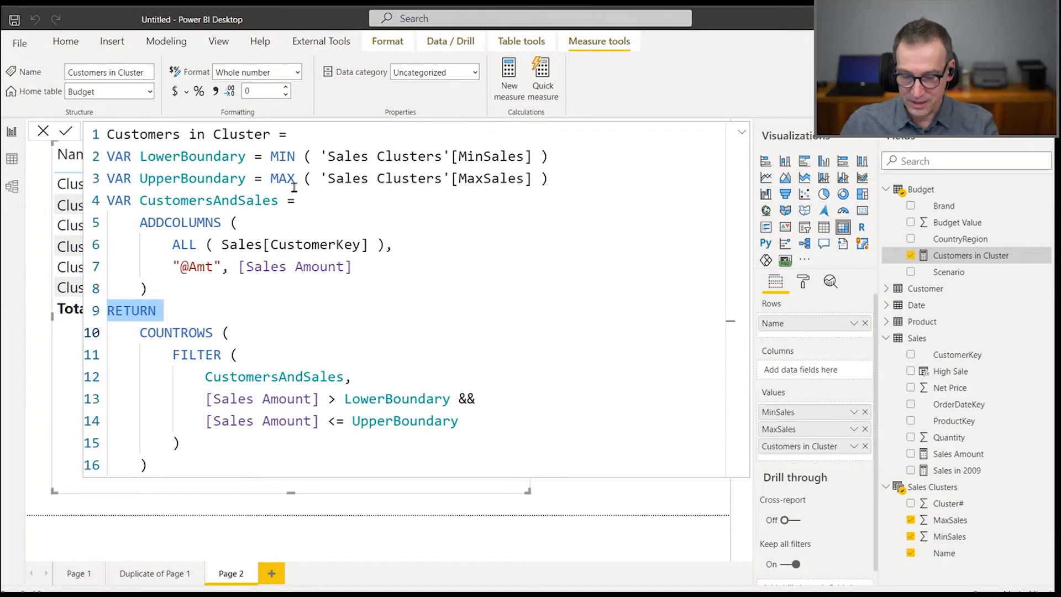
pyautogui.write('VAR ')
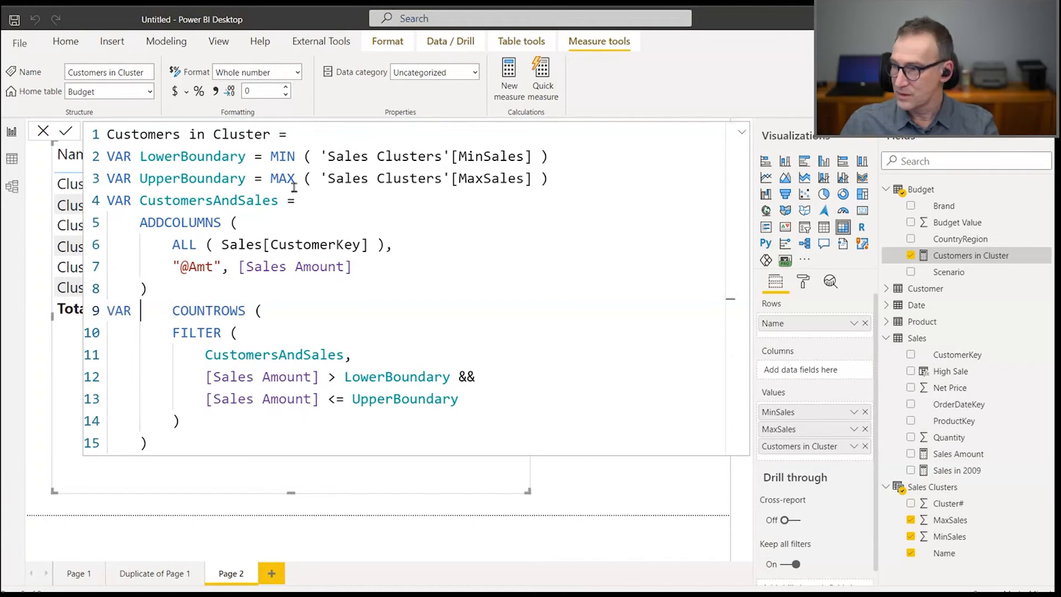
pyautogui.write('CustomersInB')
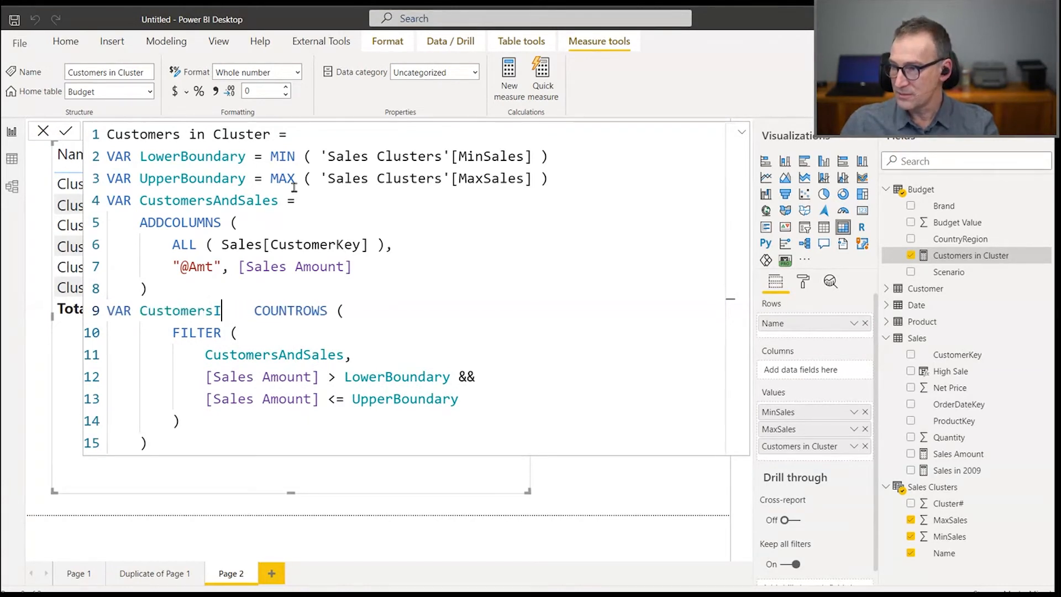
pyautogui.write('ucket =')
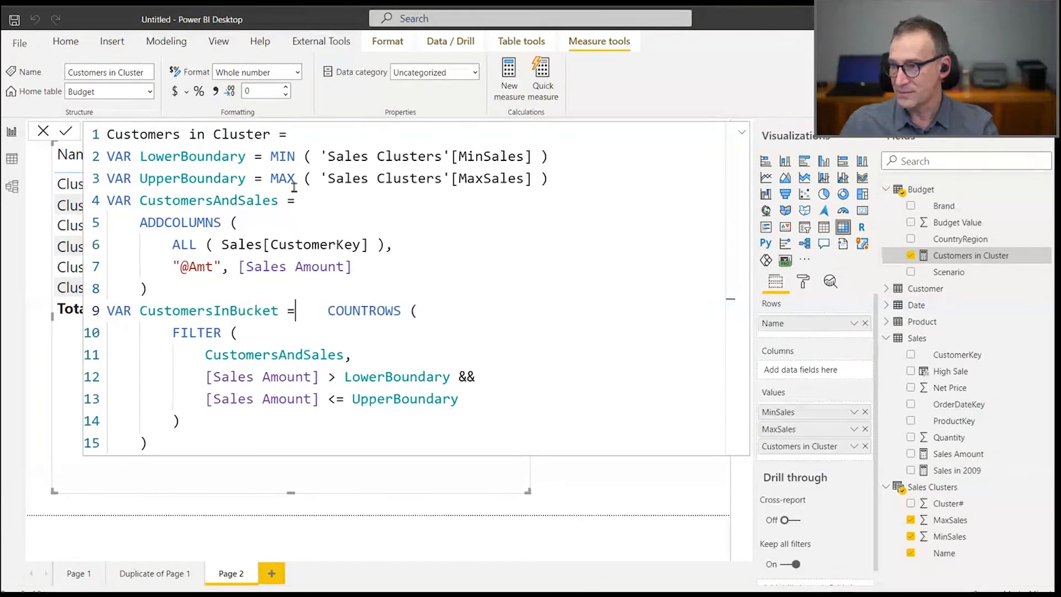
pyautogui.hotkey('shift', 'End')
pyautogui.press('Delete')
# - Replace the leftover closing parenthesis on the last line with RETURN COUNTROWS ( CustomersInBucket )
pyautogui.press('Down')
pyautogui.press('Down')
pyautogui.press('Down')
pyautogui.press('Down')
pyautogui.press('Down')
pyautogui.press('Down')
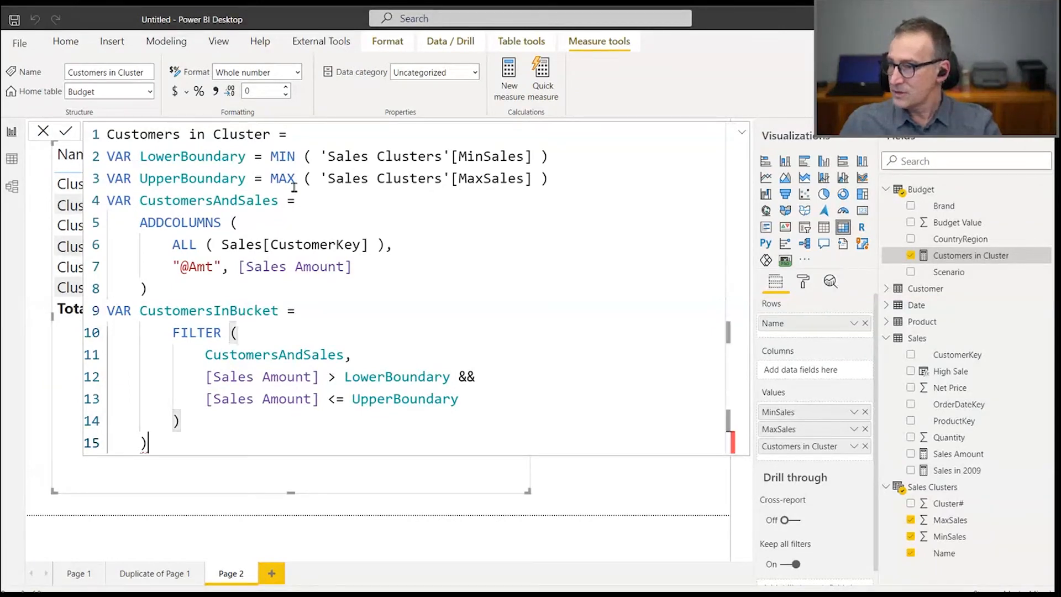
pyautogui.hotkey('shift', 'Home')
pyautogui.press('BackSpace')
pyautogui.write('RETUR')
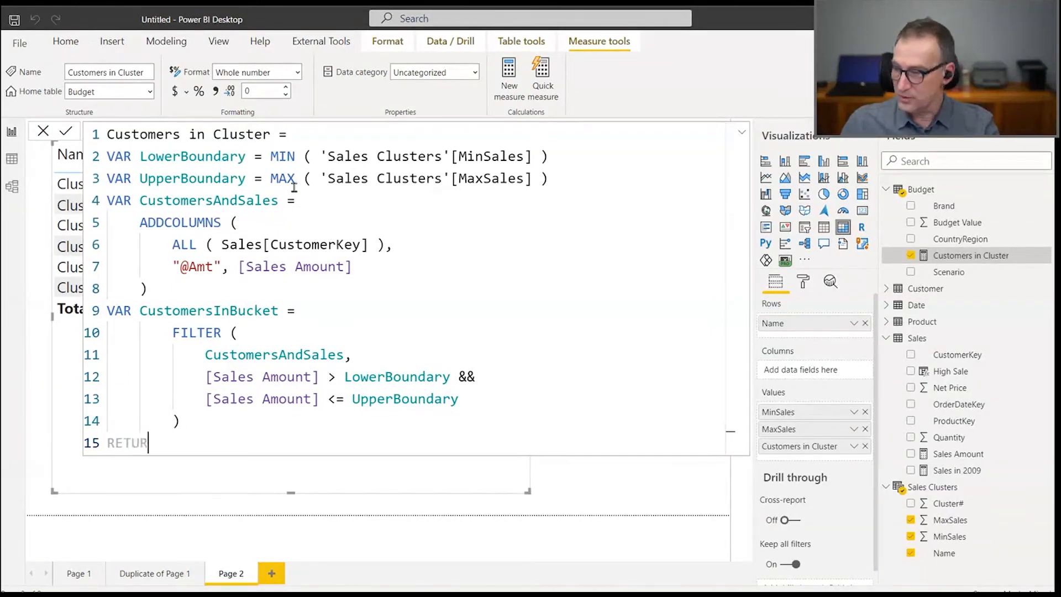
pyautogui.write('N COUNTROWS ( Cus')
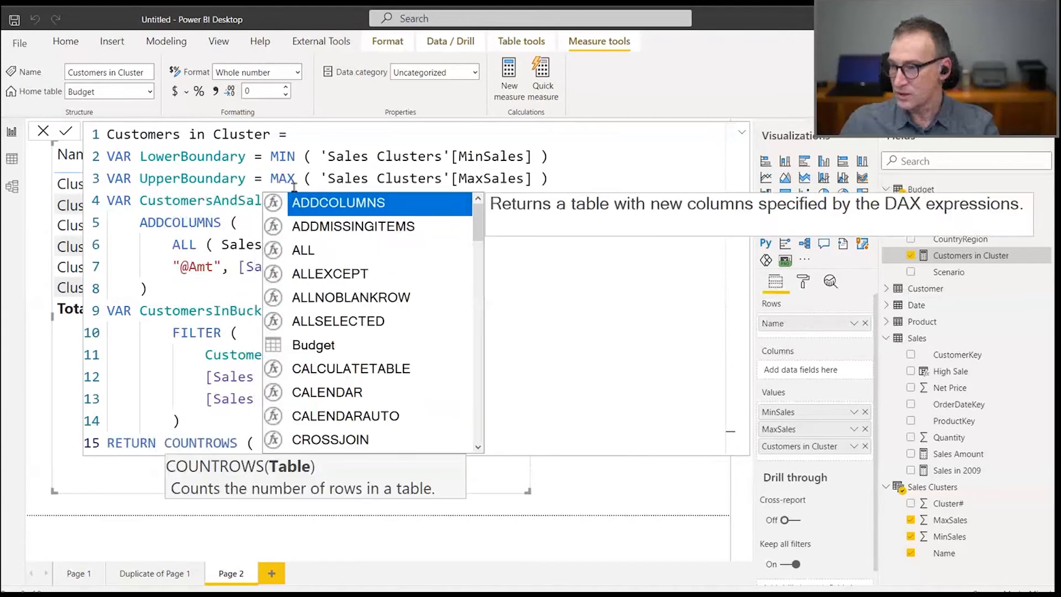
pyautogui.press('Down')
pyautogui.press('Down')
pyautogui.press('Tab')
pyautogui.write(')')
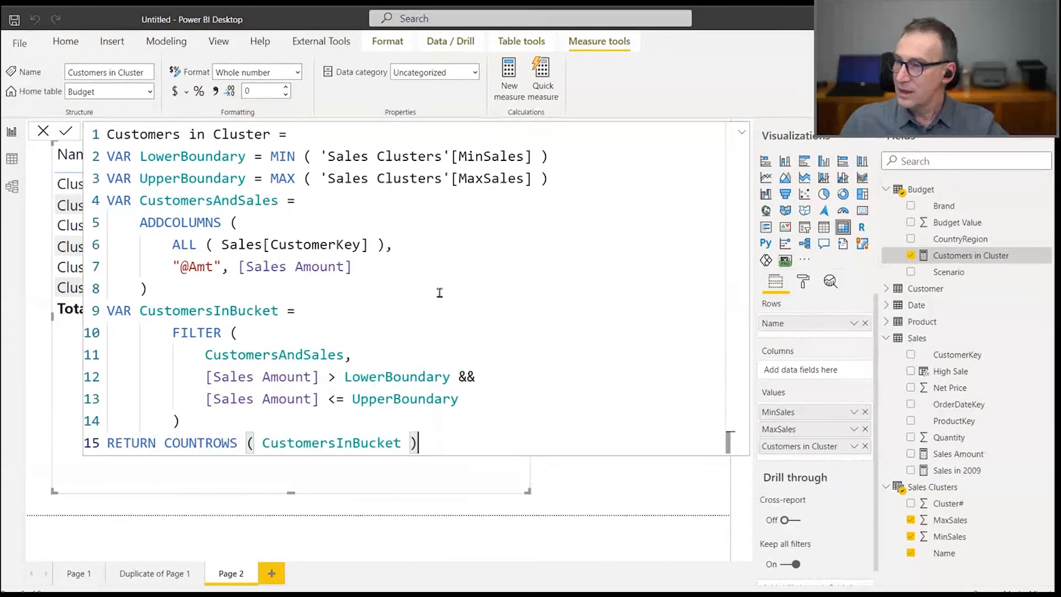
# - Enlarge the formula text and examine the CustomersAndSales and CustomersInBucket variable definitions
pyautogui.scroll(1, 439, 293)
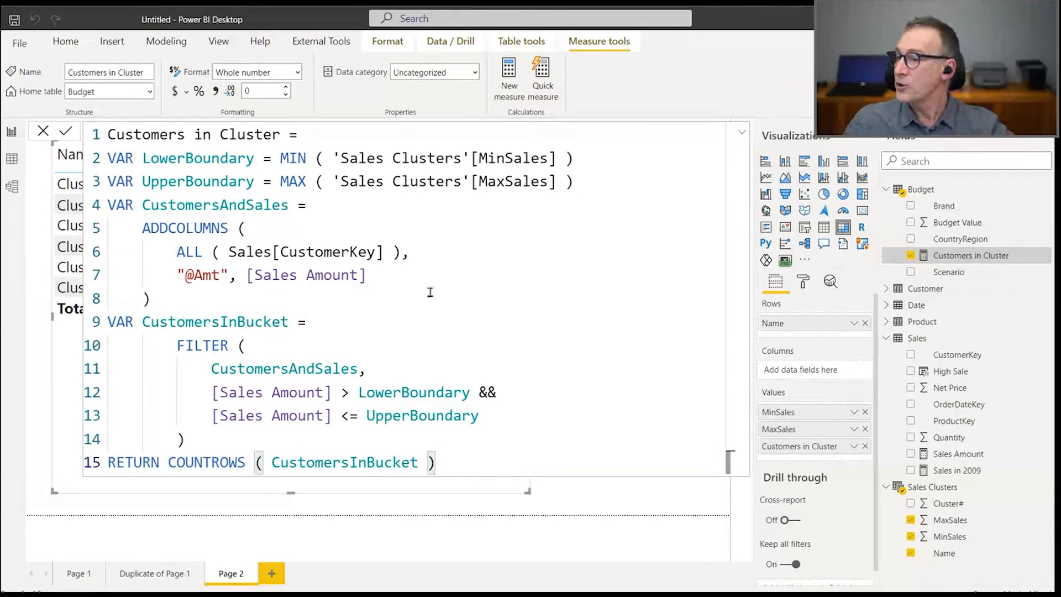
pyautogui.moveTo(150, 299); pyautogui.dragTo(80, 224)
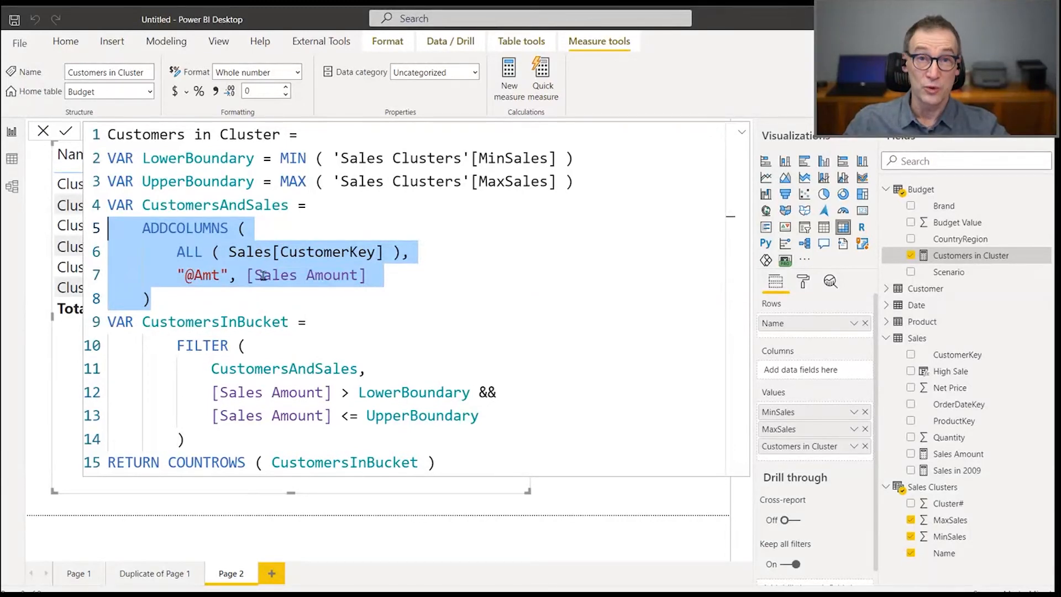
pyautogui.click(282, 249)
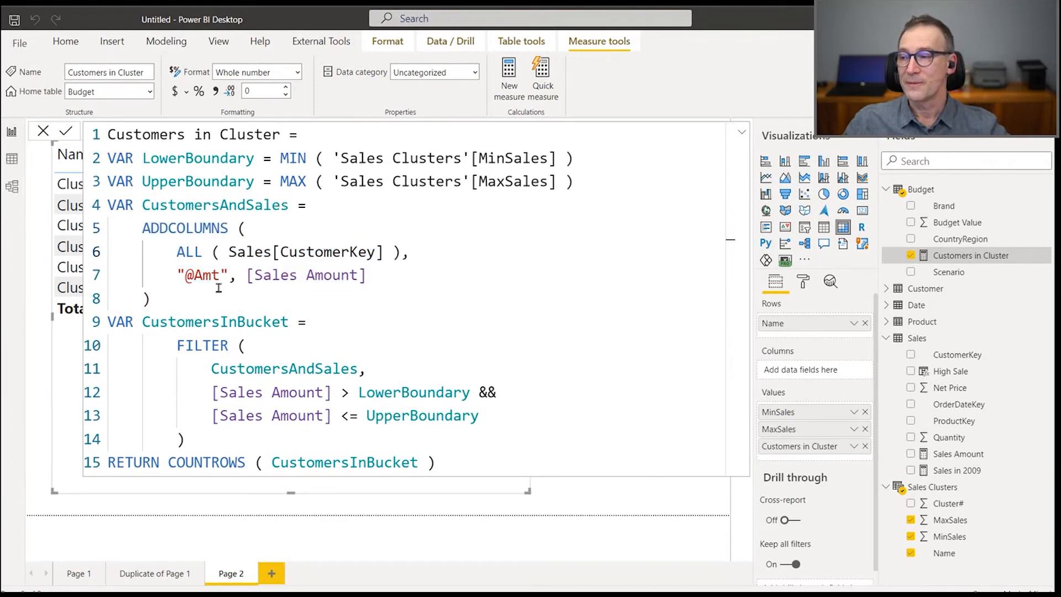
pyautogui.moveTo(152, 298); pyautogui.dragTo(109, 228)
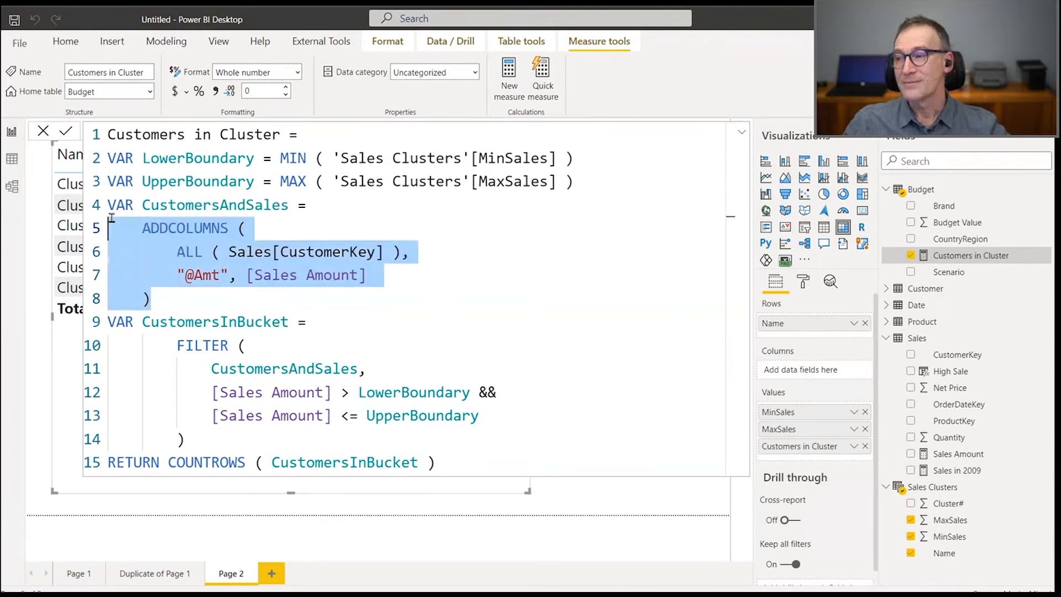
pyautogui.click(150, 217)
pyautogui.moveTo(152, 298); pyautogui.dragTo(86, 237)
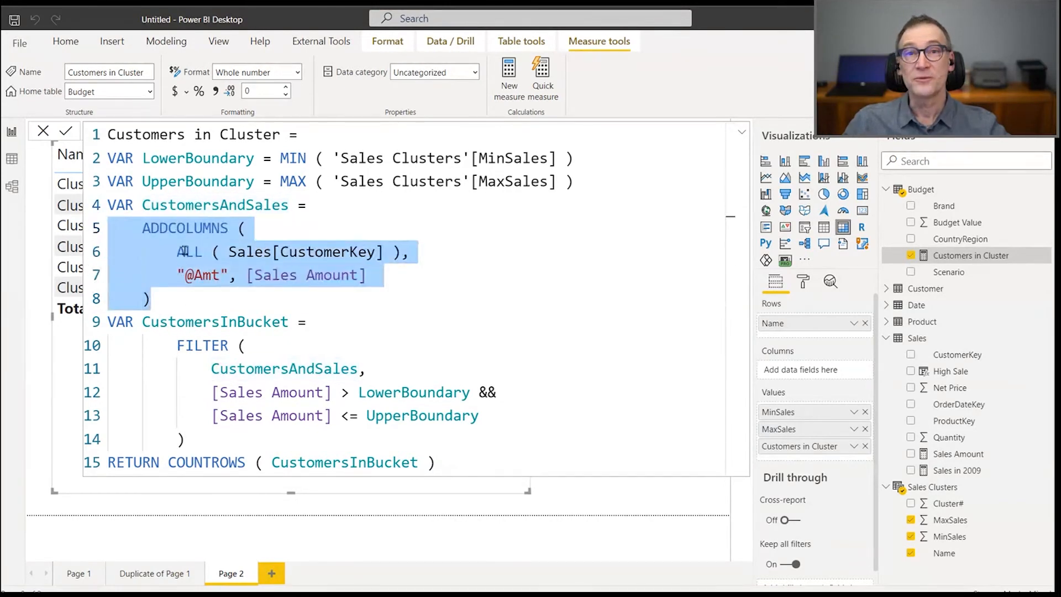
pyautogui.click(195, 303)
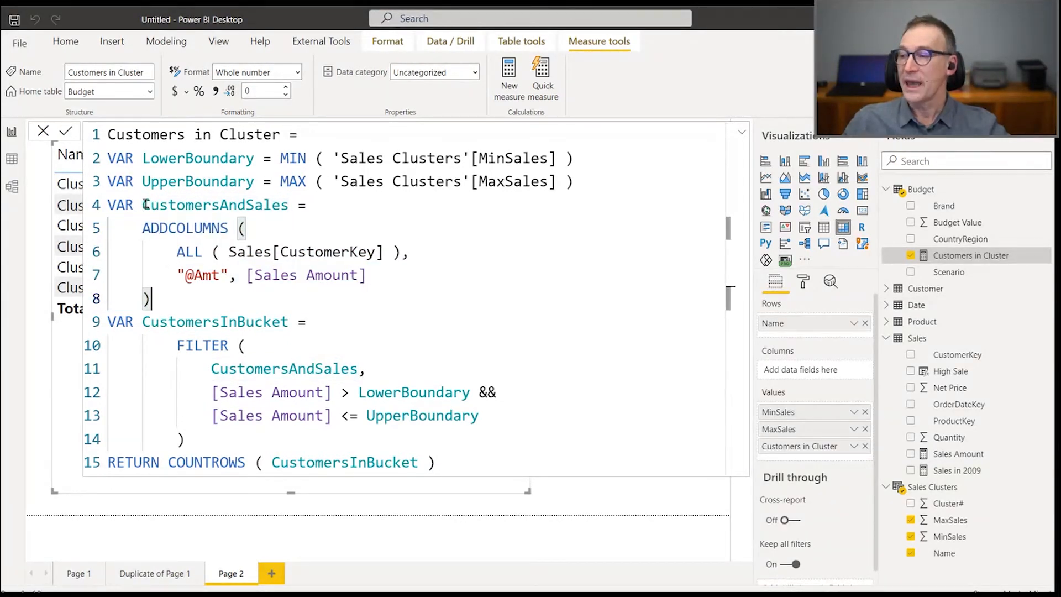
pyautogui.keyDown('shift'); pyautogui.click(143, 204); pyautogui.keyUp('shift')
pyautogui.click(166, 329)
pyautogui.moveTo(164, 332); pyautogui.dragTo(295, 437)
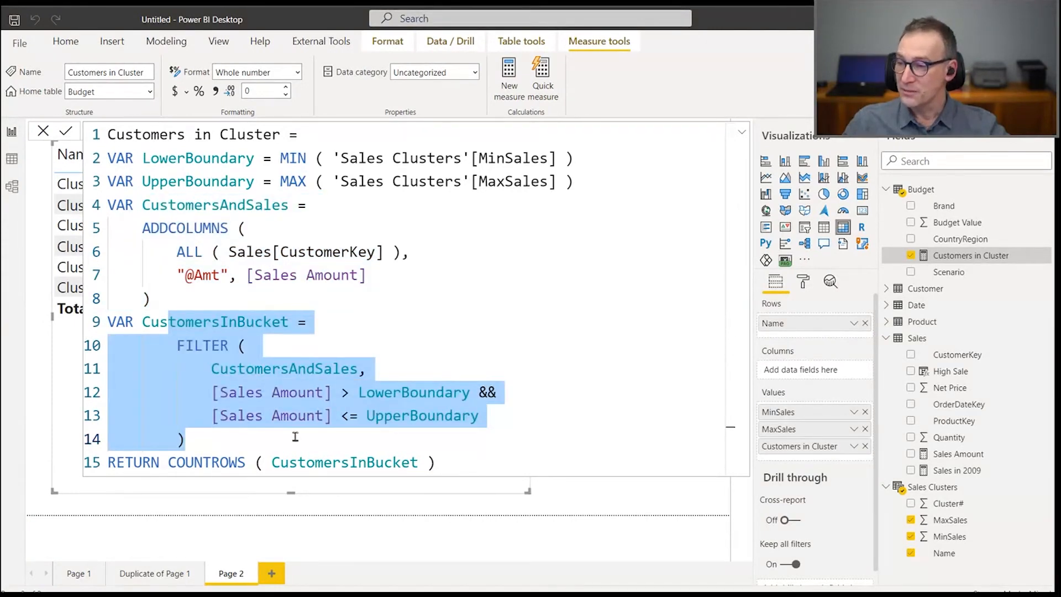
pyautogui.click(295, 437)
pyautogui.click(333, 394)
pyautogui.press('Left')
pyautogui.hotkey('ctrl', 'shift', 'Left')
pyautogui.hotkey('ctrl', 'shift', 'Left')
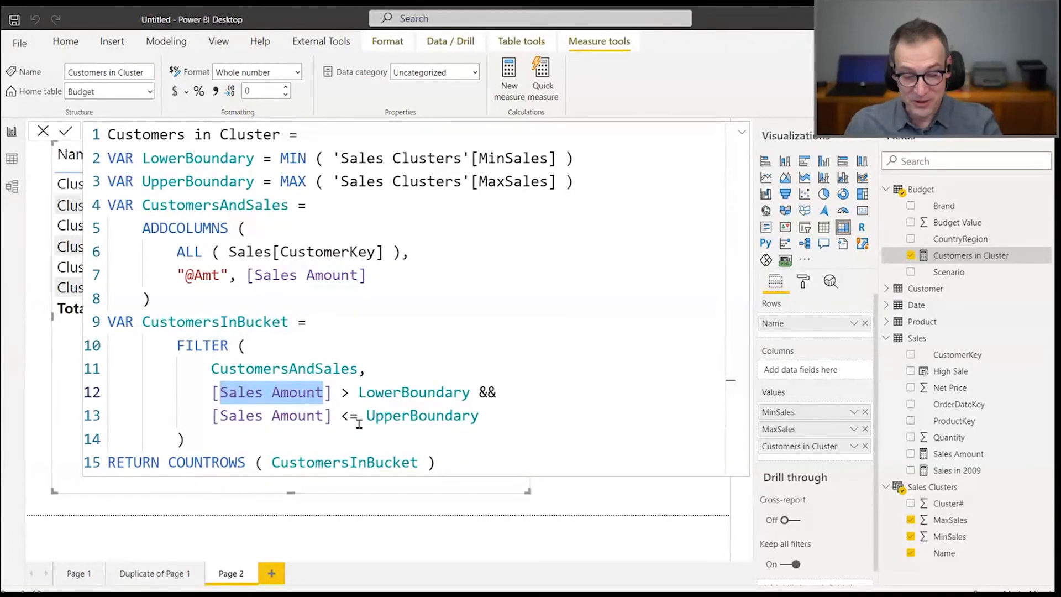
pyautogui.write('@Amt')
pyautogui.press('Home')
pyautogui.hotkey('shift', 'Right')
pyautogui.hotkey('shift', 'Right')
pyautogui.hotkey('shift', 'Right')
pyautogui.hotkey('shift', 'Right')
pyautogui.hotkey('shift', 'Right')
pyautogui.hotkey('shift', 'Right')
pyautogui.hotkey('ctrl', 'c')
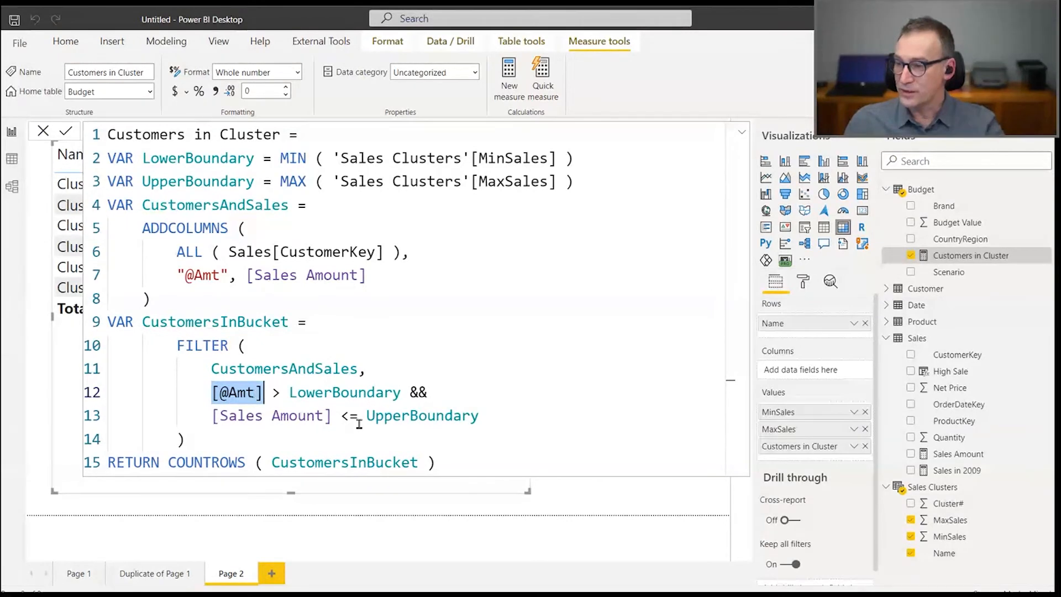
pyautogui.press('Down')
pyautogui.press('Home')
pyautogui.hotkey('ctrl', 'shift', 'Right')
pyautogui.hotkey('ctrl', 'shift', 'Right')
pyautogui.hotkey('shift', 'Right')
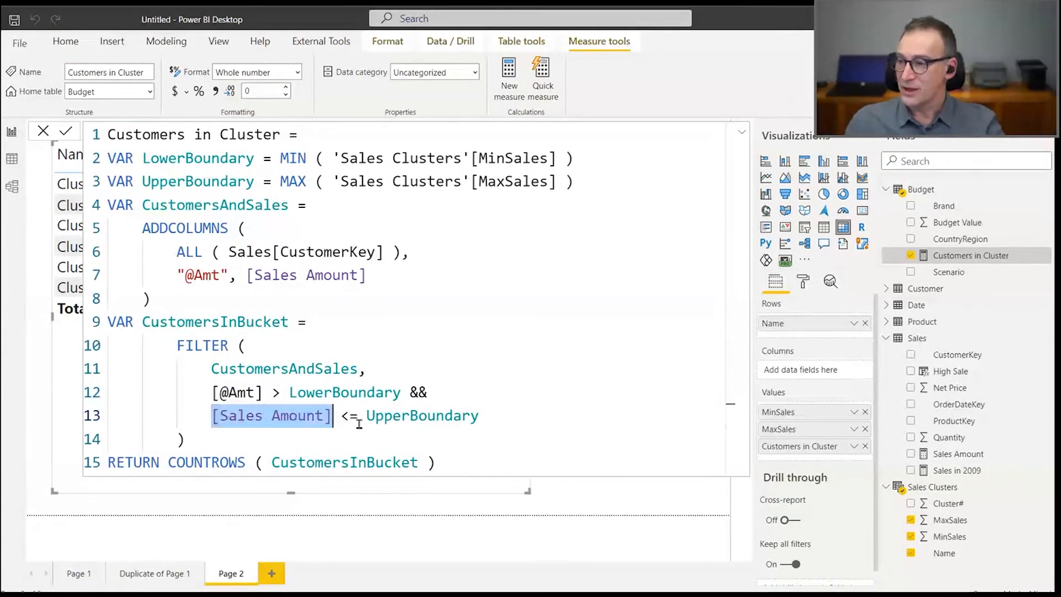
pyautogui.hotkey('ctrl', 'v')
pyautogui.press('Down')
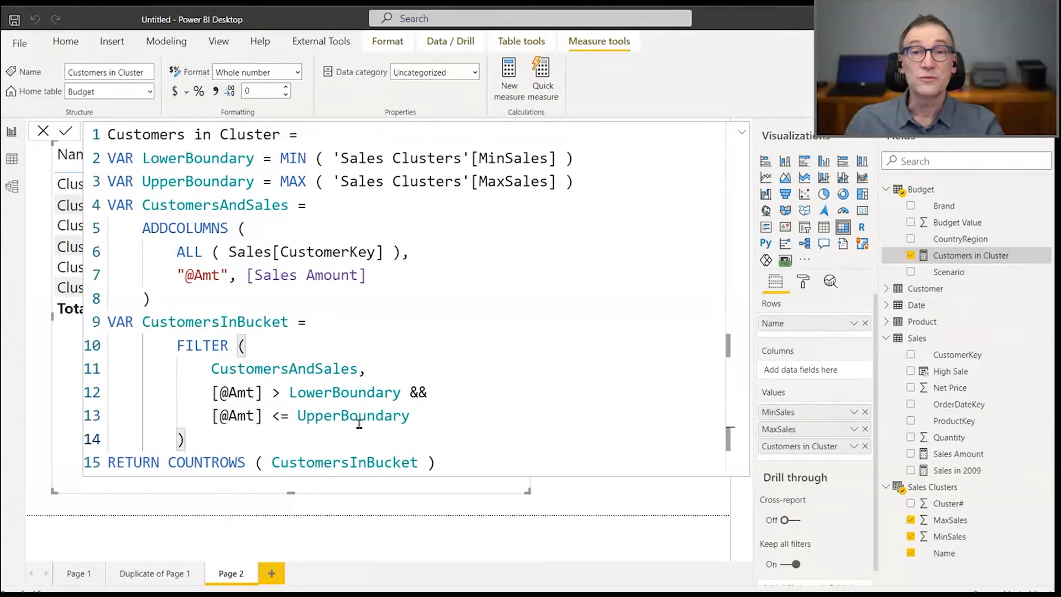
pyautogui.press('Up')
pyautogui.press('Up')
pyautogui.hotkey('shift', 'Home')
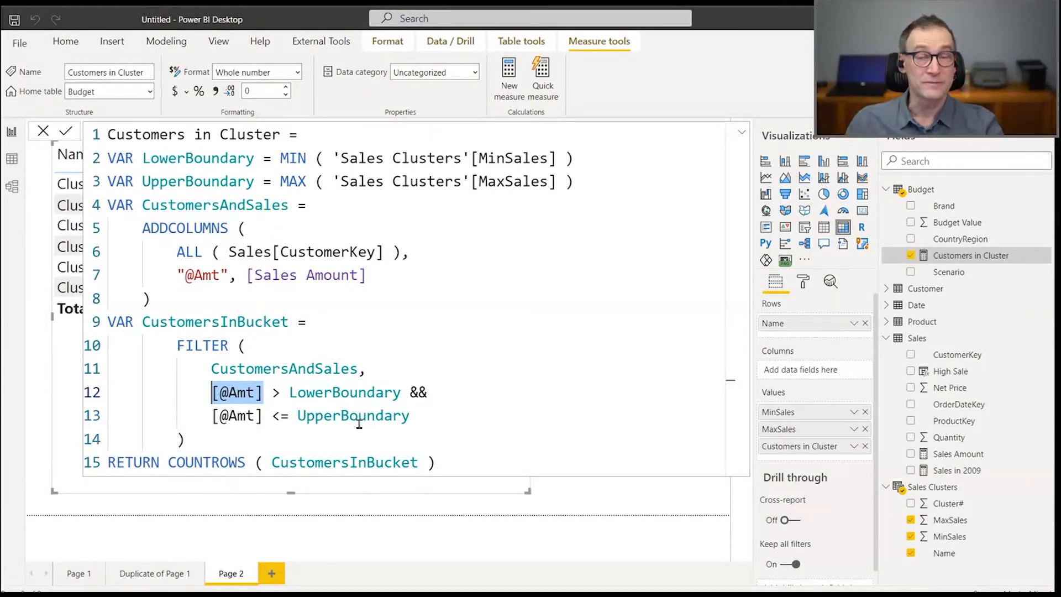
pyautogui.press('Down')
pyautogui.press('Down')
pyautogui.press('Down')
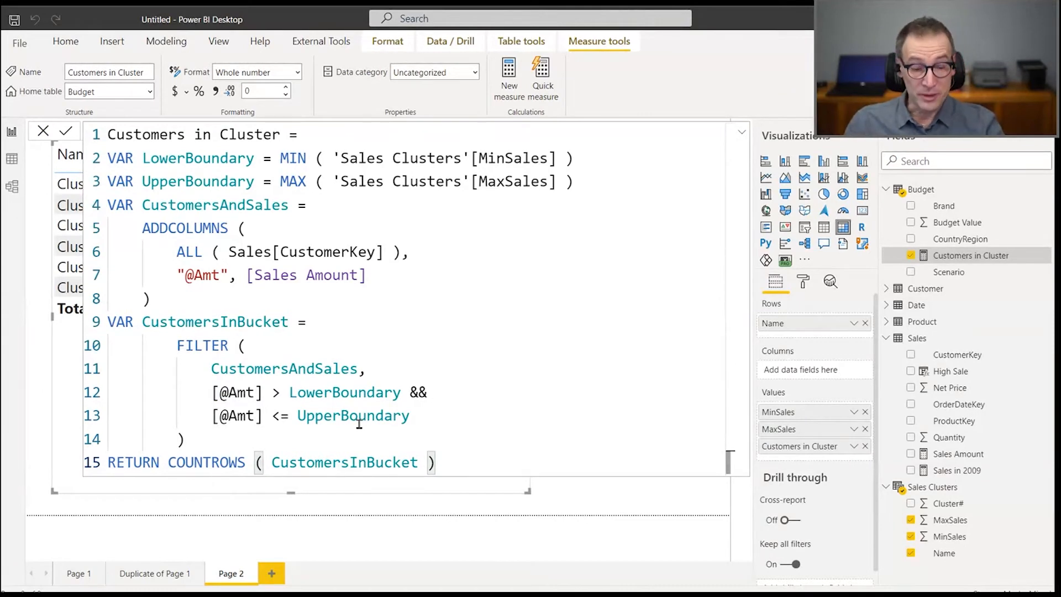
pyautogui.press('Return')
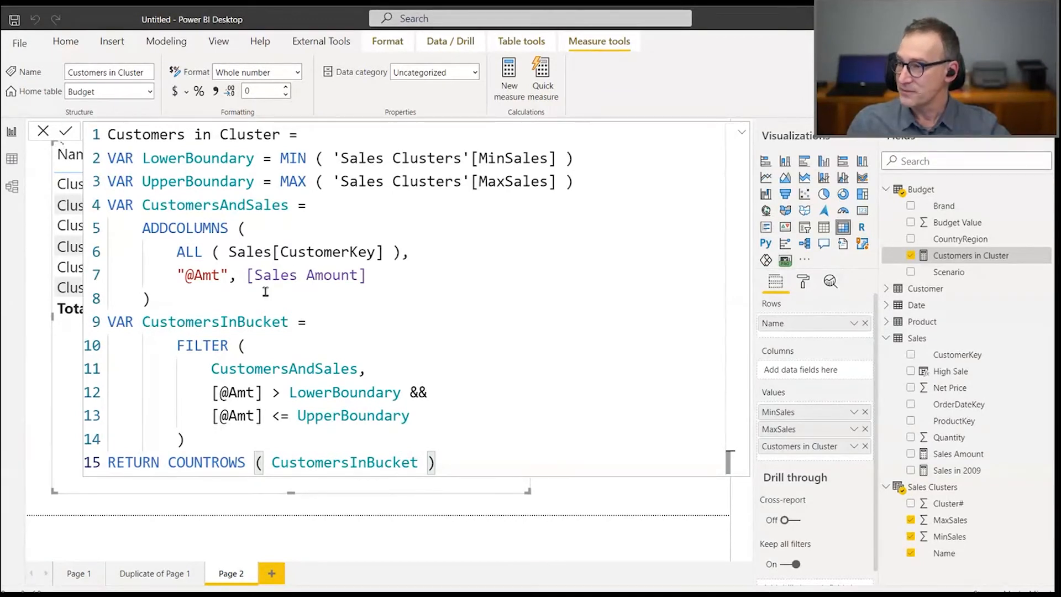
pyautogui.click(79, 357)
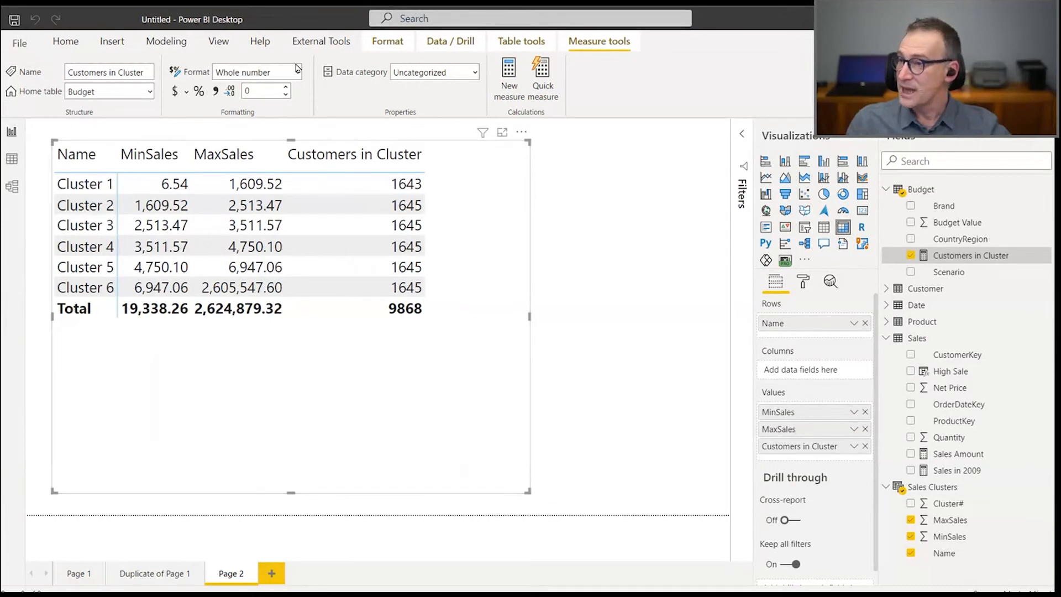
# - Show the Performance analyzer, start a recording and refresh the report visuals
pyautogui.click(219, 42)
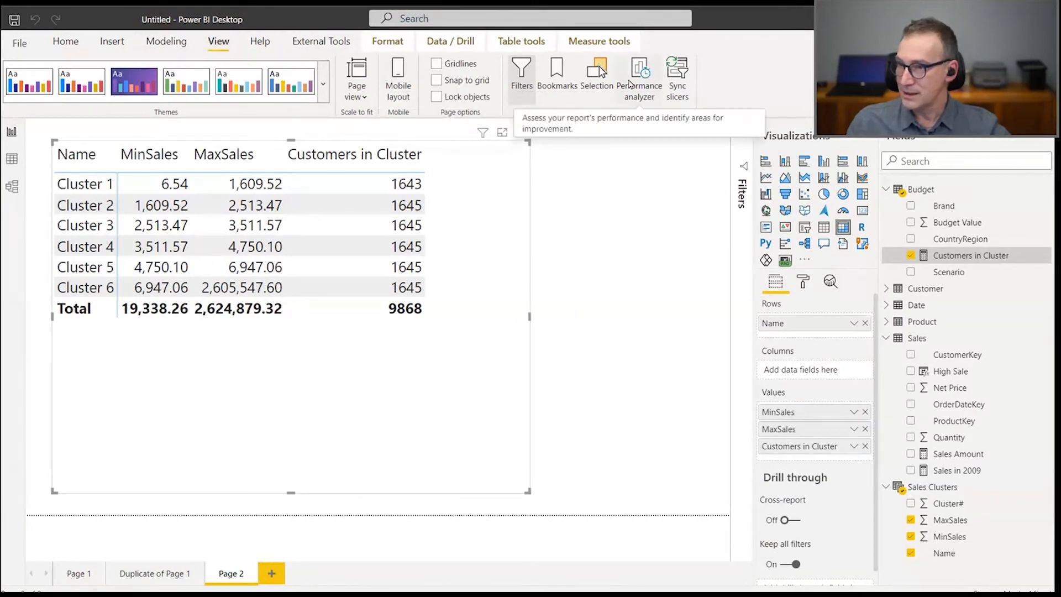
pyautogui.click(630, 83)
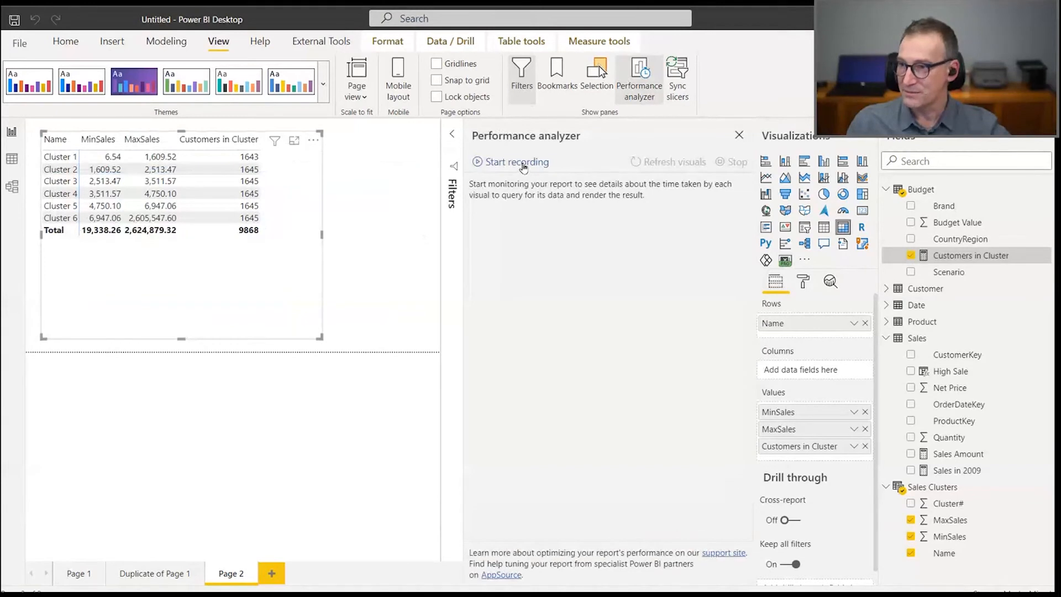
pyautogui.click(523, 166)
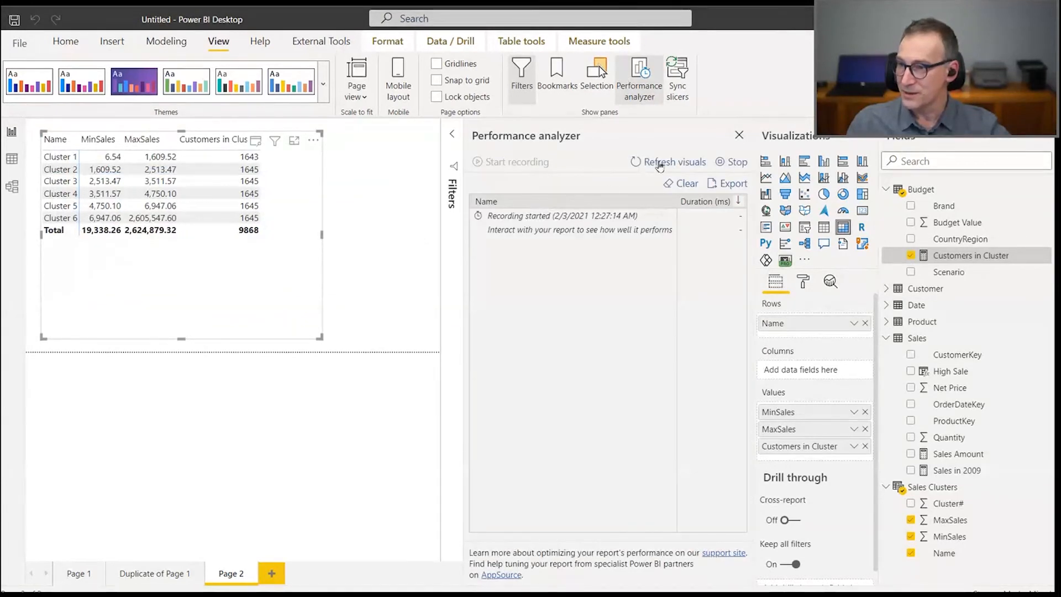
pyautogui.click(659, 166)
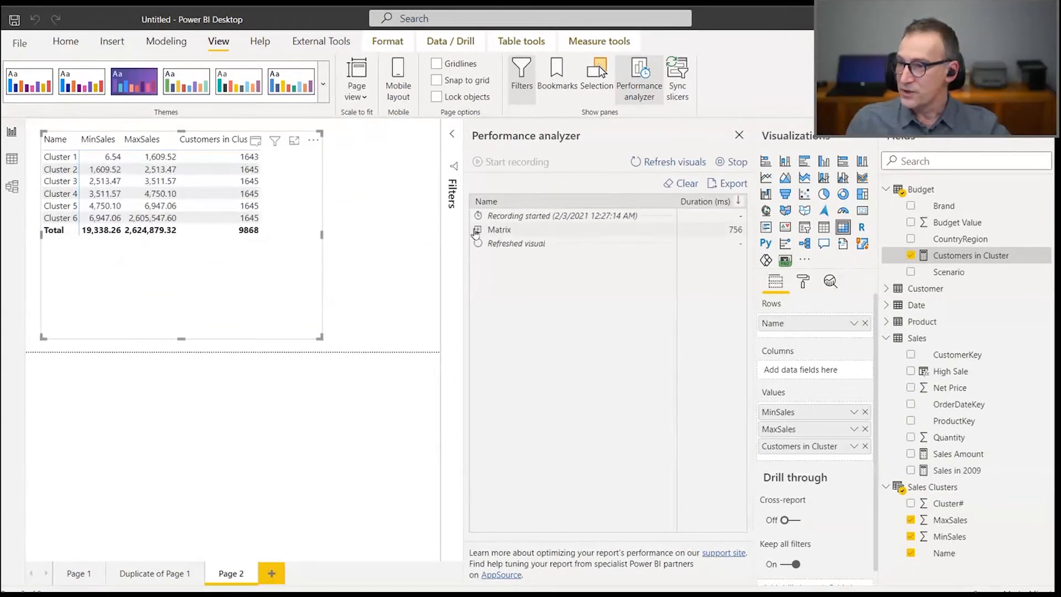
# - Copy the Matrix visual's query and paste it over the entire contents of Query1.dax in DAX Studio
pyautogui.click(478, 230)
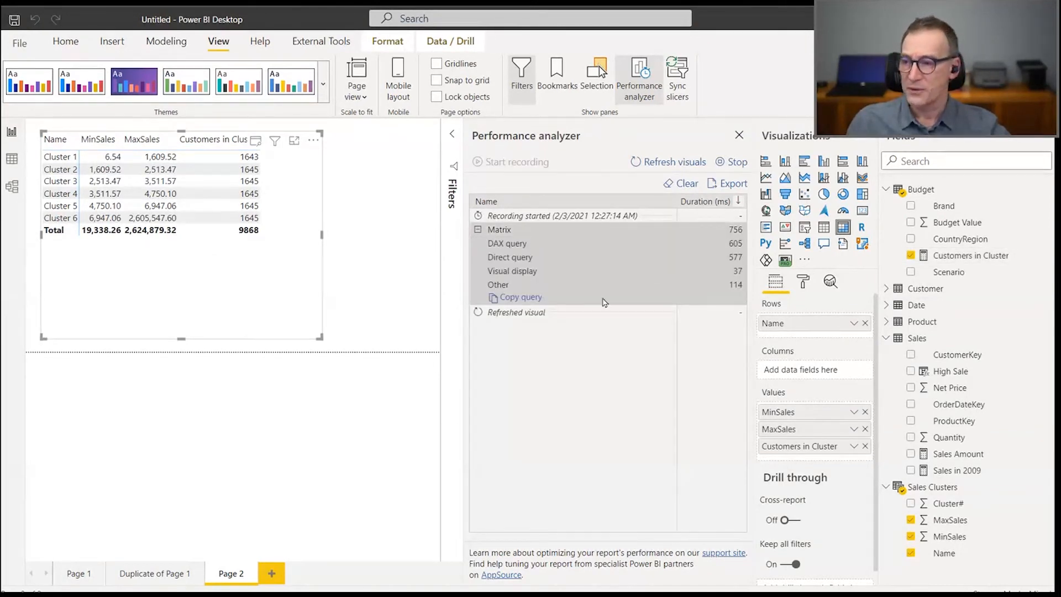
pyautogui.click(521, 298)
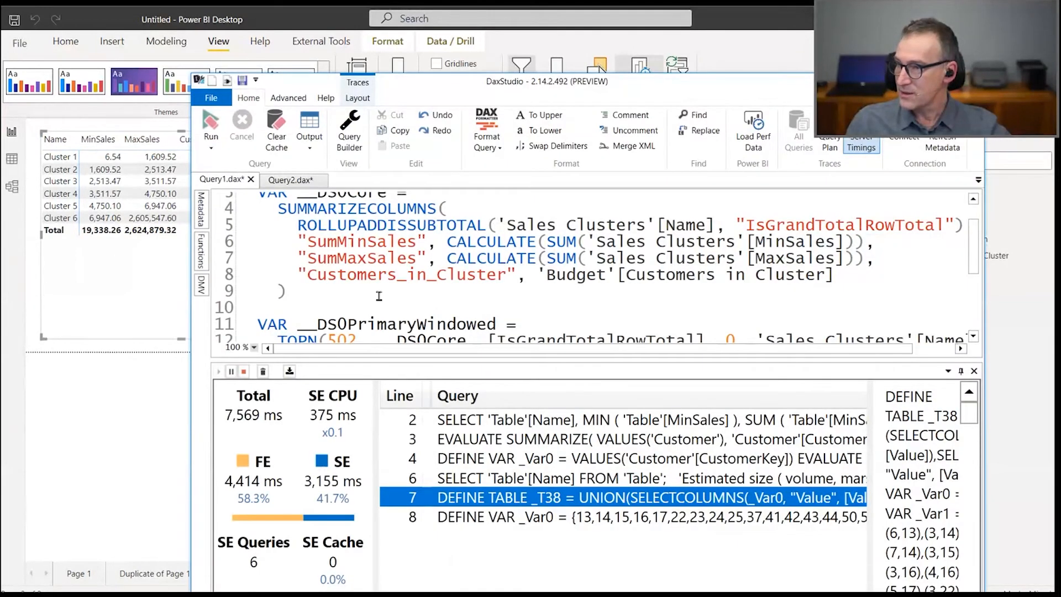
pyautogui.click(379, 296)
pyautogui.hotkey('ctrl', 'a')
pyautogui.hotkey('ctrl', 'v')
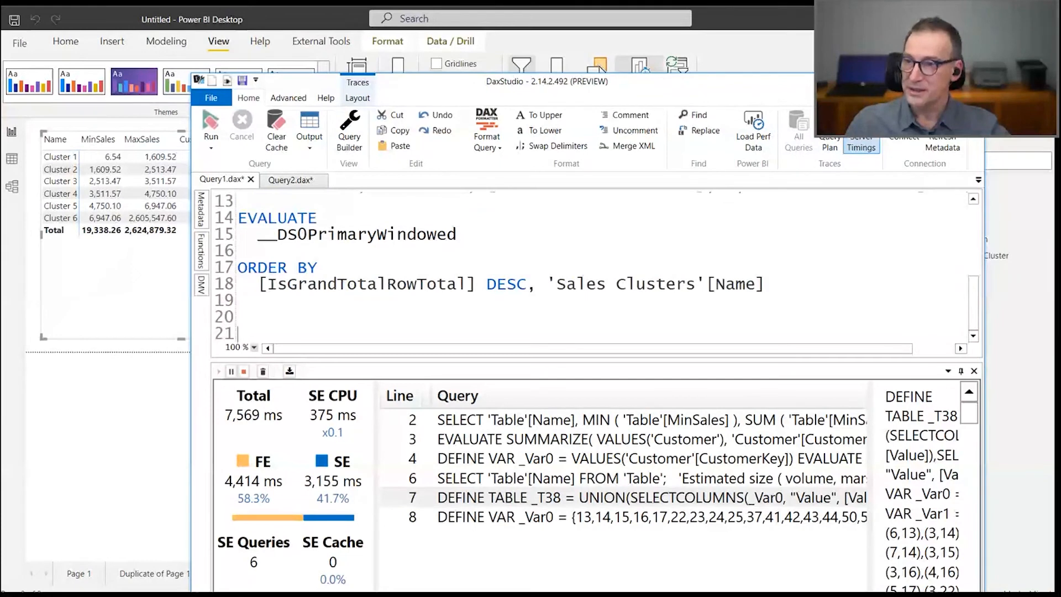
# - Maximize the DAX Studio window, run the pasted query and enlarge the Server Timings area
pyautogui.click(937, 82)
pyautogui.scroll(4, 855, 156)
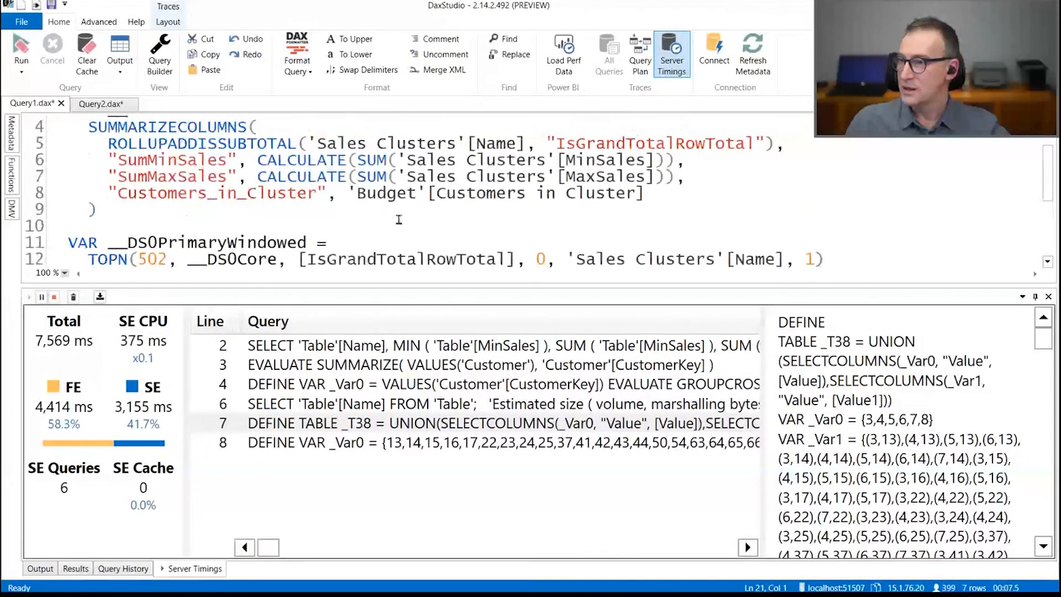
pyautogui.click(221, 154)
pyautogui.press('F5')
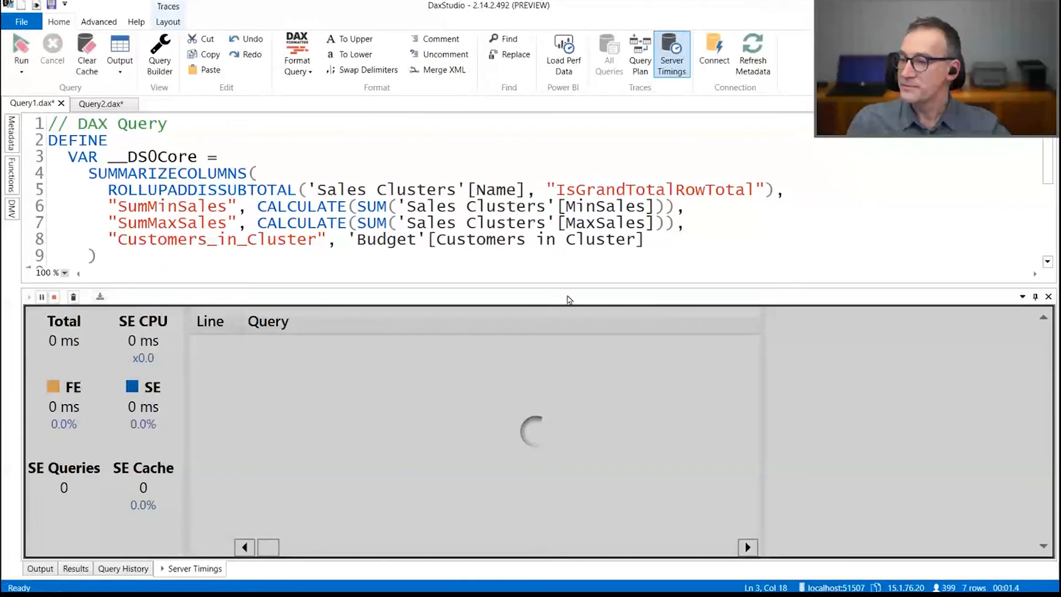
pyautogui.moveTo(569, 286); pyautogui.dragTo(564, 223)
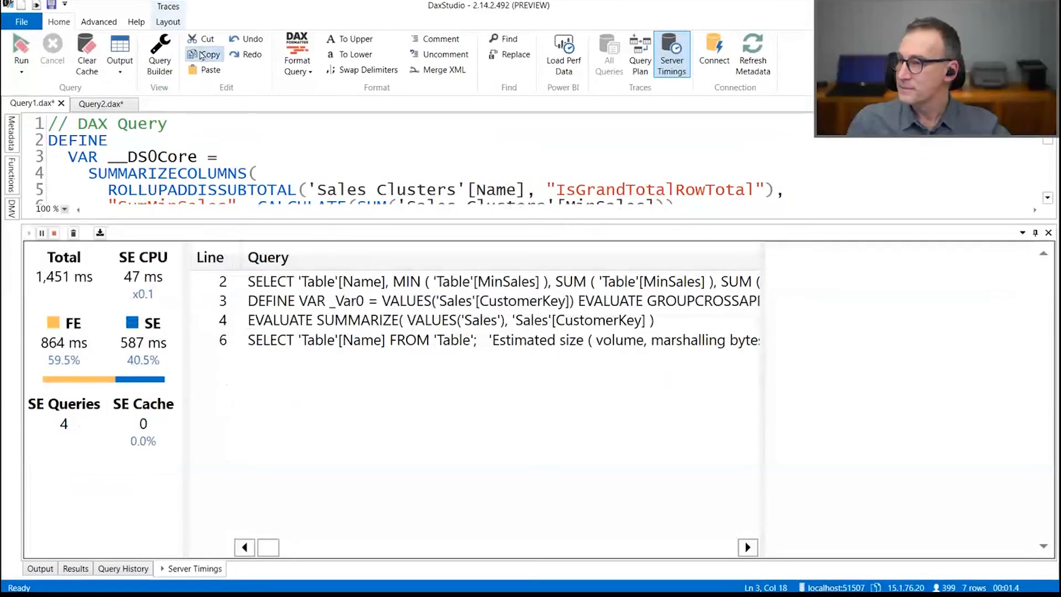
# - Examine the full text of the queries on lines 2, 3 and 4 of the server timings
pyautogui.click(389, 284)
pyautogui.moveTo(792, 258); pyautogui.dragTo(893, 396)
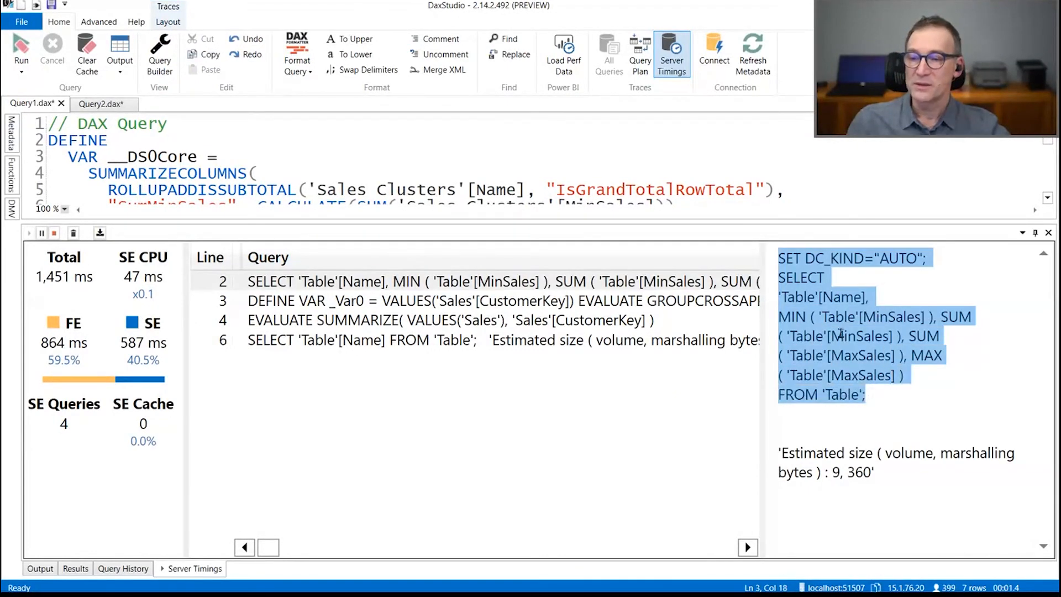
pyautogui.click(845, 357)
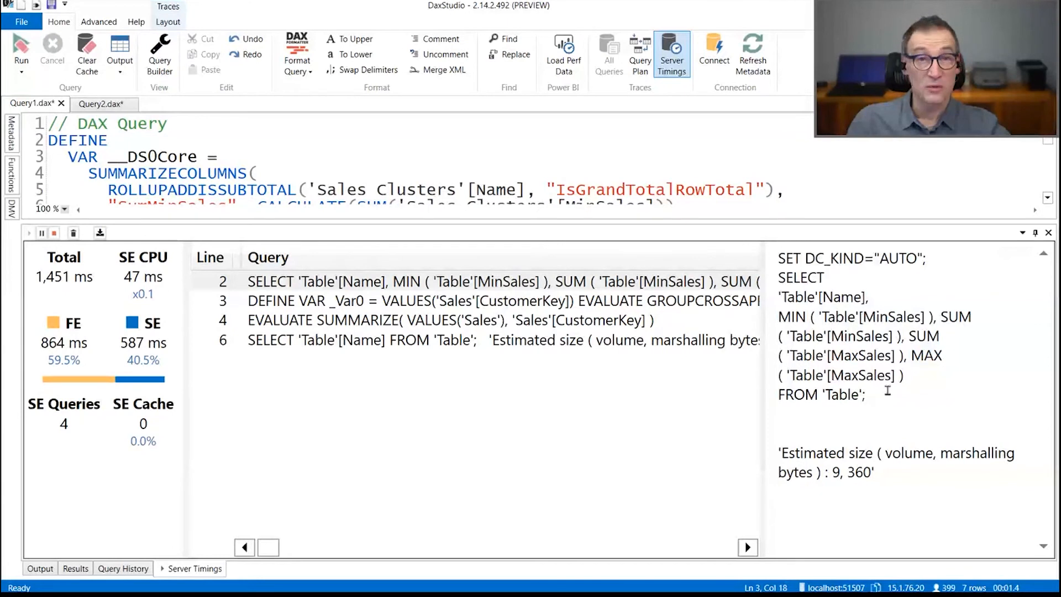
pyautogui.click(483, 308)
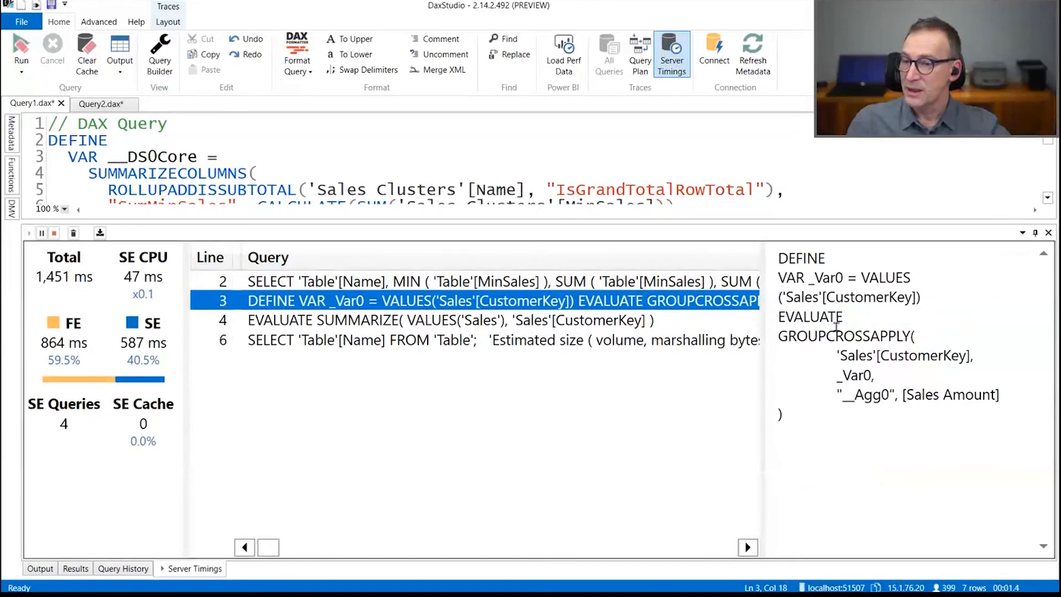
pyautogui.moveTo(810, 278); pyautogui.dragTo(837, 291)
pyautogui.click(931, 296)
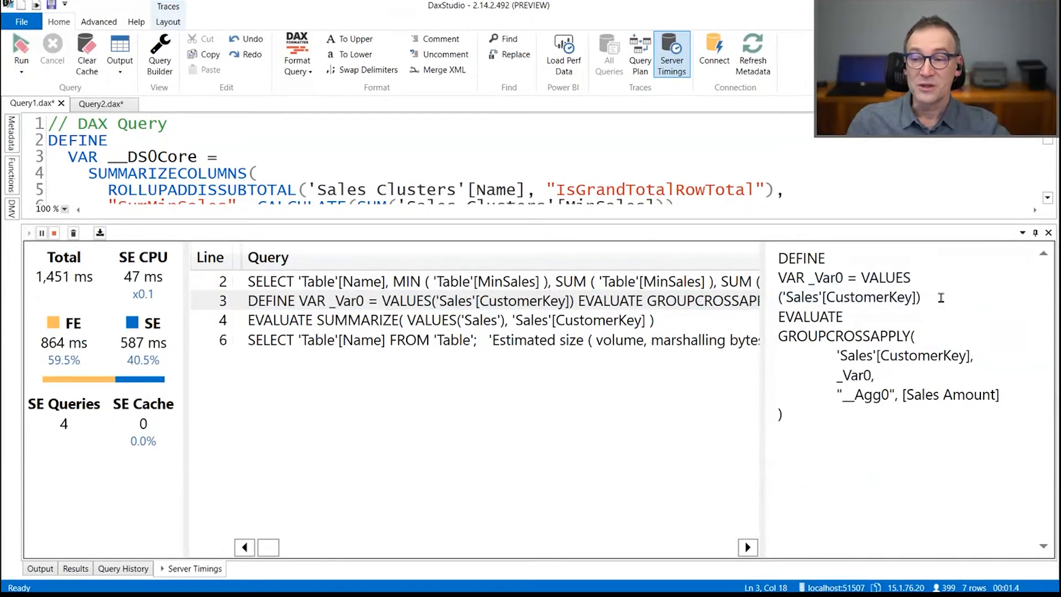
pyautogui.click(453, 323)
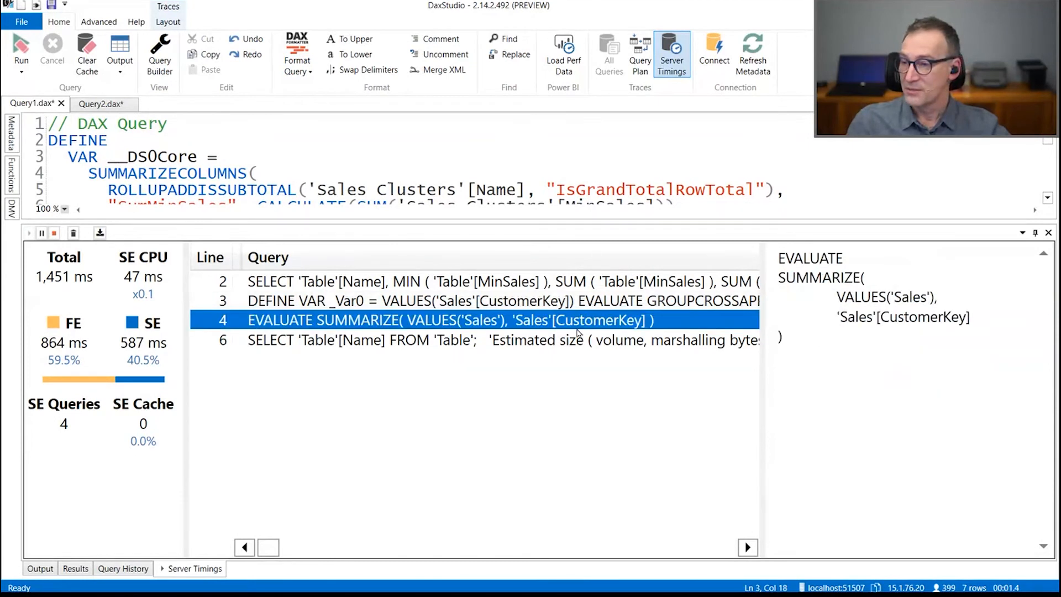
pyautogui.moveTo(848, 277); pyautogui.dragTo(891, 308)
pyautogui.click(939, 309)
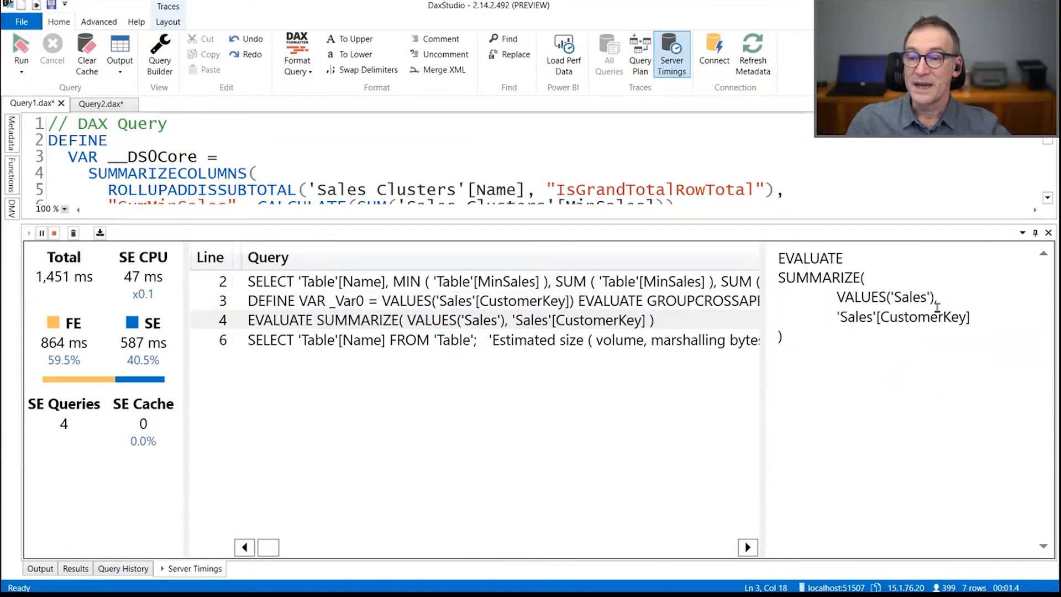
# - Examine the line 6 query and its estimated size, then compare it with the queries on lines 4, 3 and 2
pyautogui.click(450, 346)
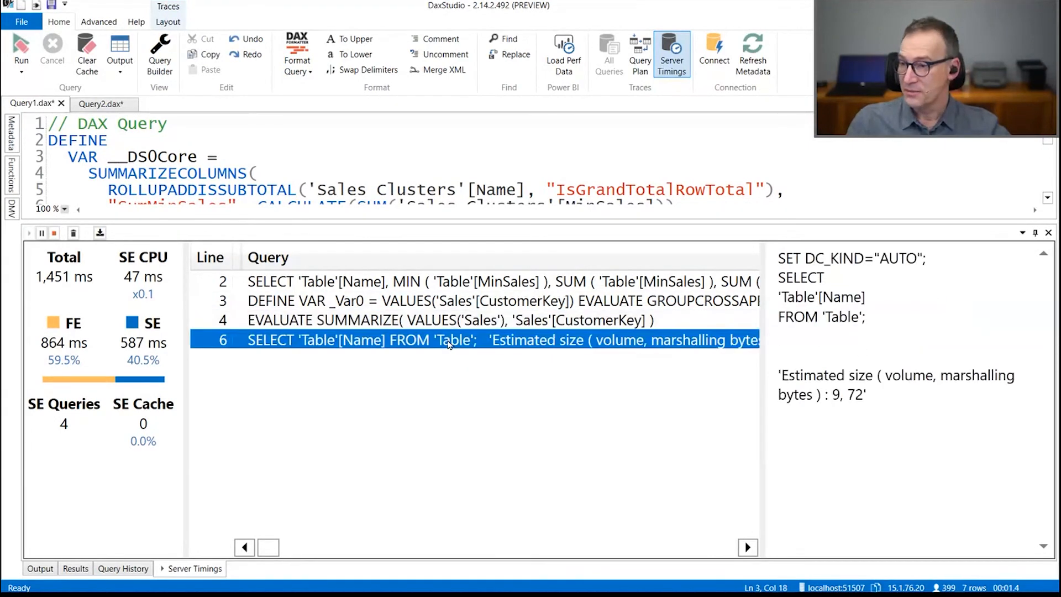
pyautogui.moveTo(825, 277); pyautogui.dragTo(866, 317)
pyautogui.moveTo(865, 357); pyautogui.dragTo(879, 382)
pyautogui.click(901, 421)
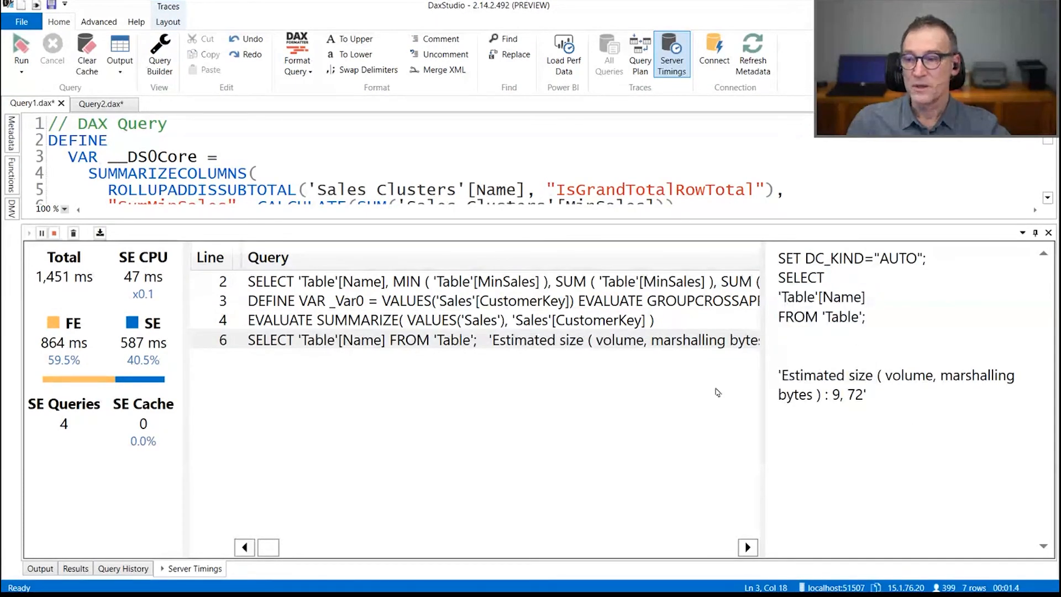
pyautogui.click(627, 320)
pyautogui.click(637, 301)
pyautogui.click(640, 284)
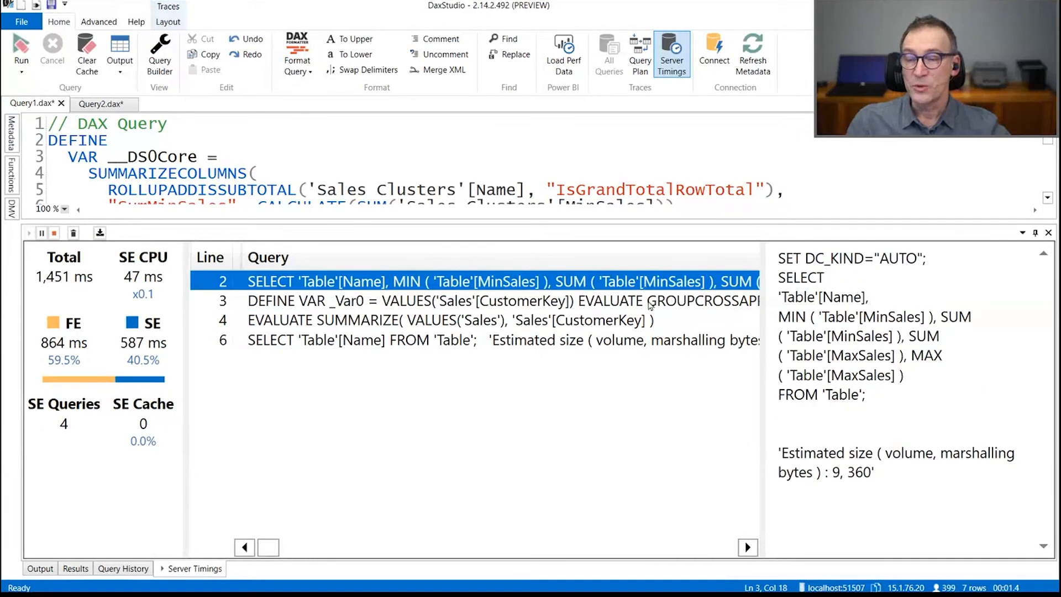
pyautogui.click(658, 329)
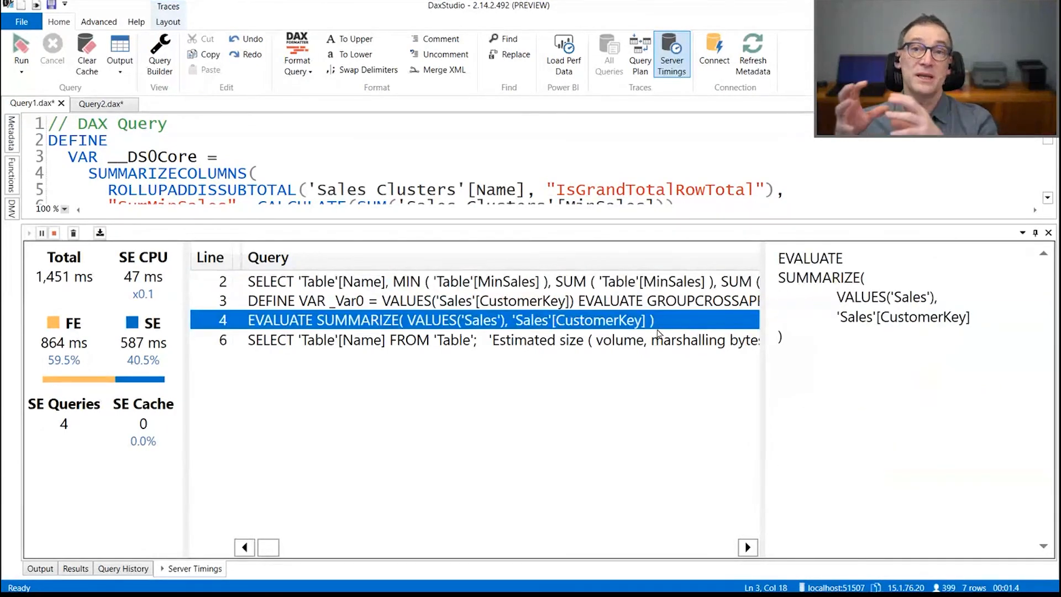
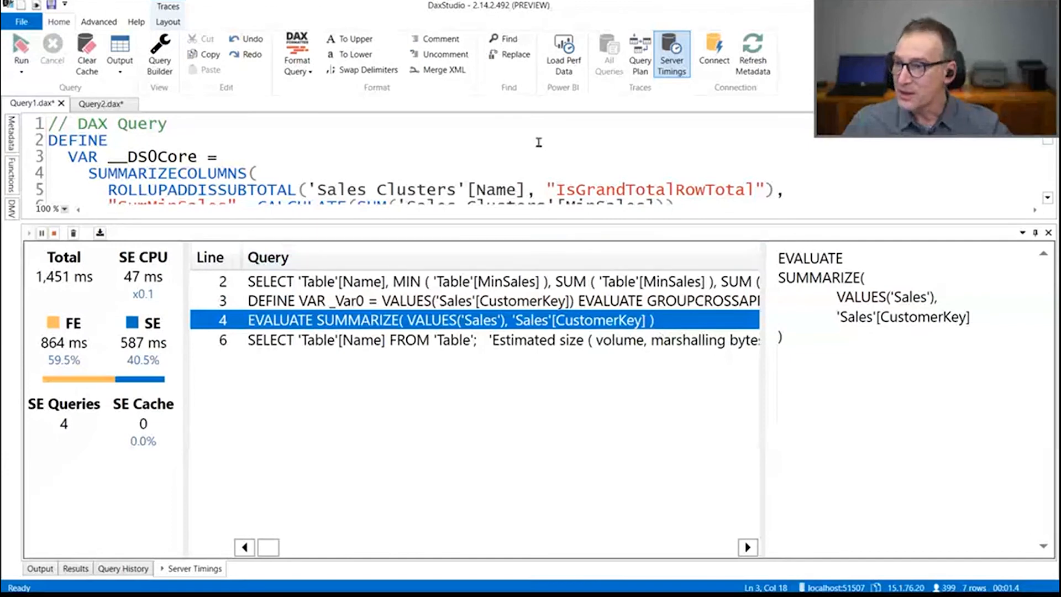
# - Enlarge the query editor area, then switch back to Power BI Desktop and close the Performance analyzer
pyautogui.moveTo(524, 220); pyautogui.dragTo(524, 310)
pyautogui.click(371, 267)
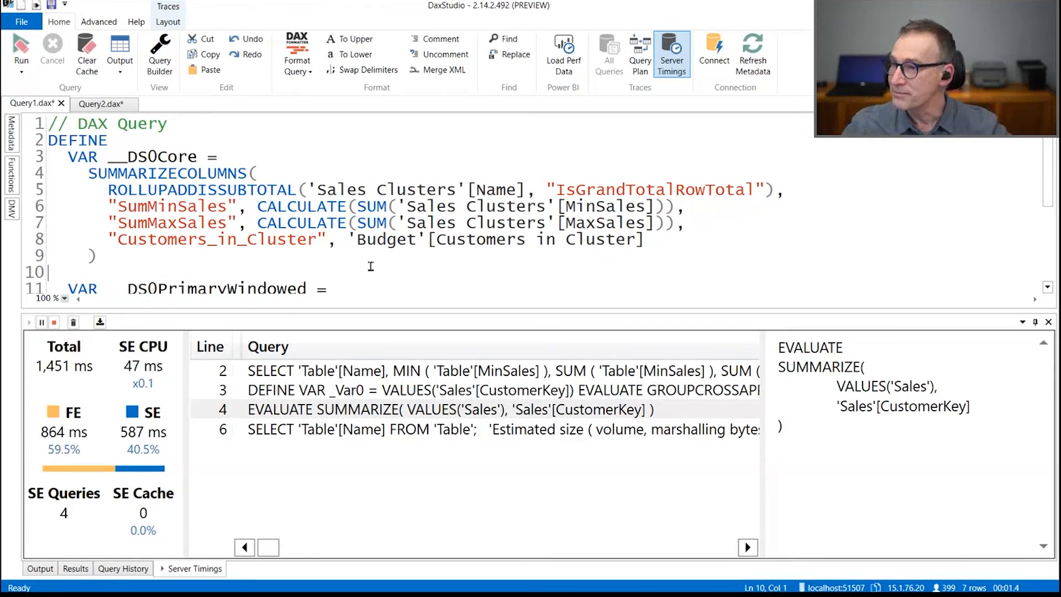
pyautogui.hotkey('alt', 'Tab')
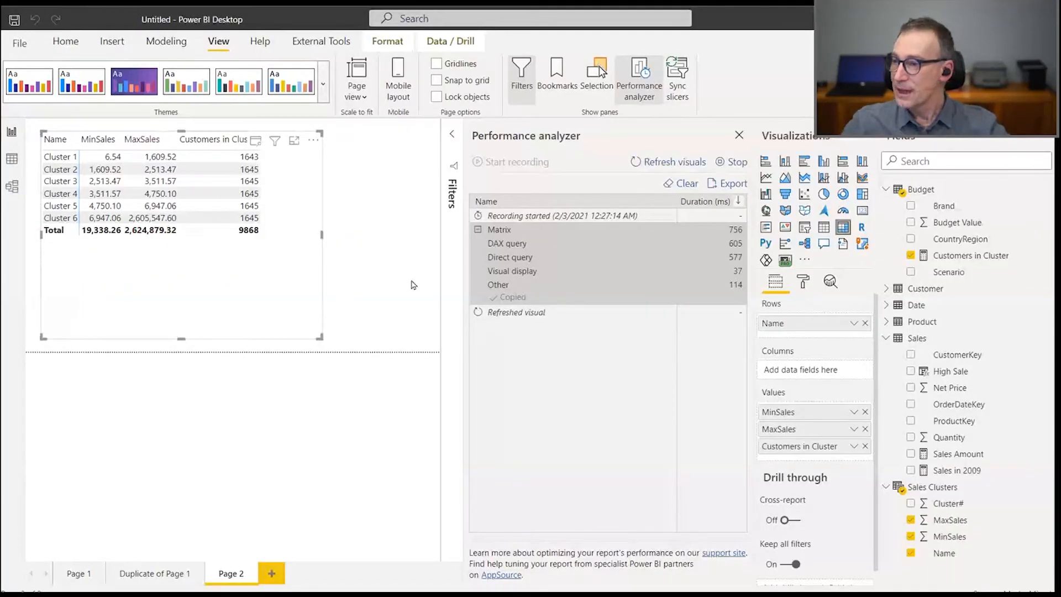
pyautogui.click(737, 137)
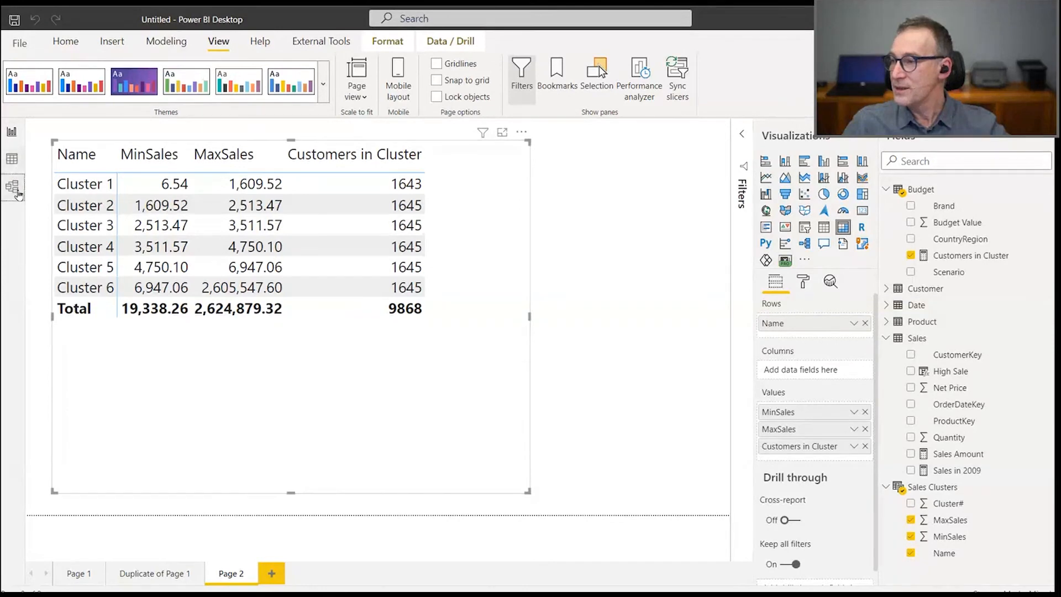
# - Show the model diagram and move the Sales Clusters table slightly lower
pyautogui.click(16, 192)
pyautogui.click(710, 195)
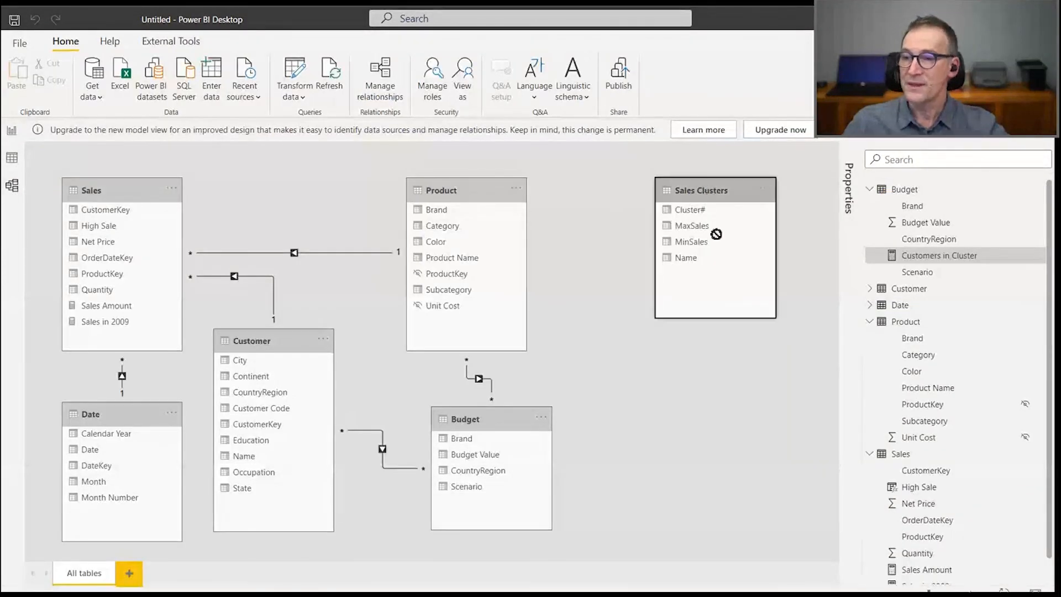
pyautogui.moveTo(710, 196); pyautogui.dragTo(721, 257)
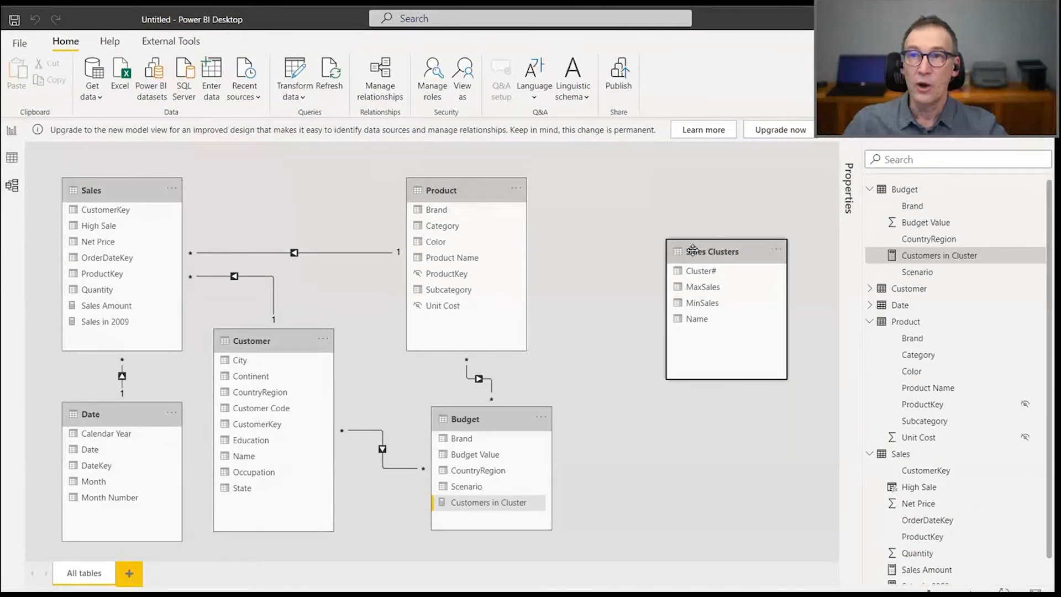
# - Select the Product, Sales, Date and Customer tables in turn, then align the Budget table beneath Product
pyautogui.click(472, 191)
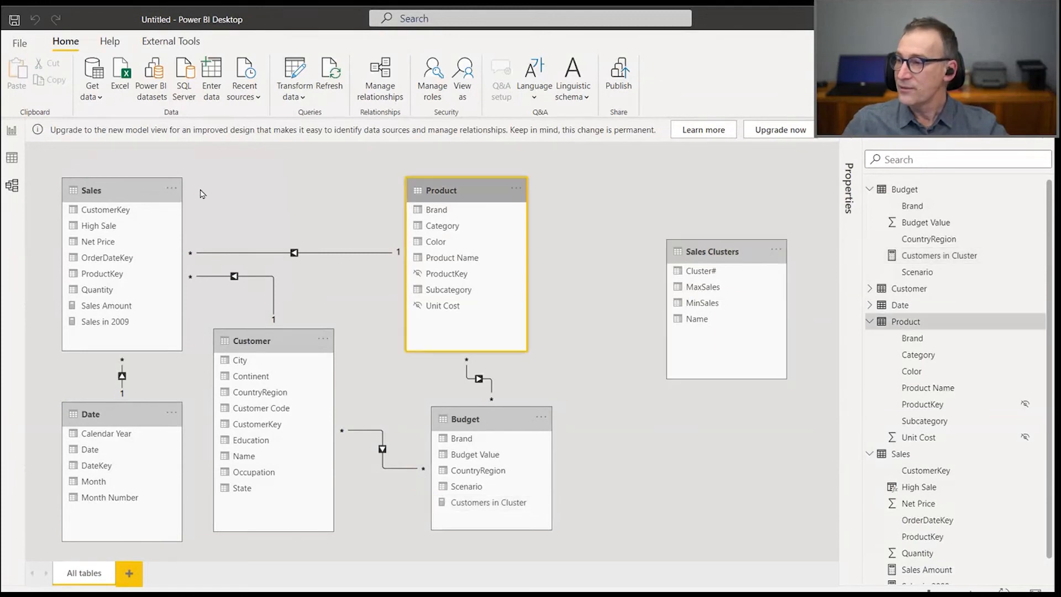
pyautogui.click(116, 190)
pyautogui.click(116, 414)
pyautogui.click(271, 341)
pyautogui.moveTo(474, 418); pyautogui.dragTo(450, 414)
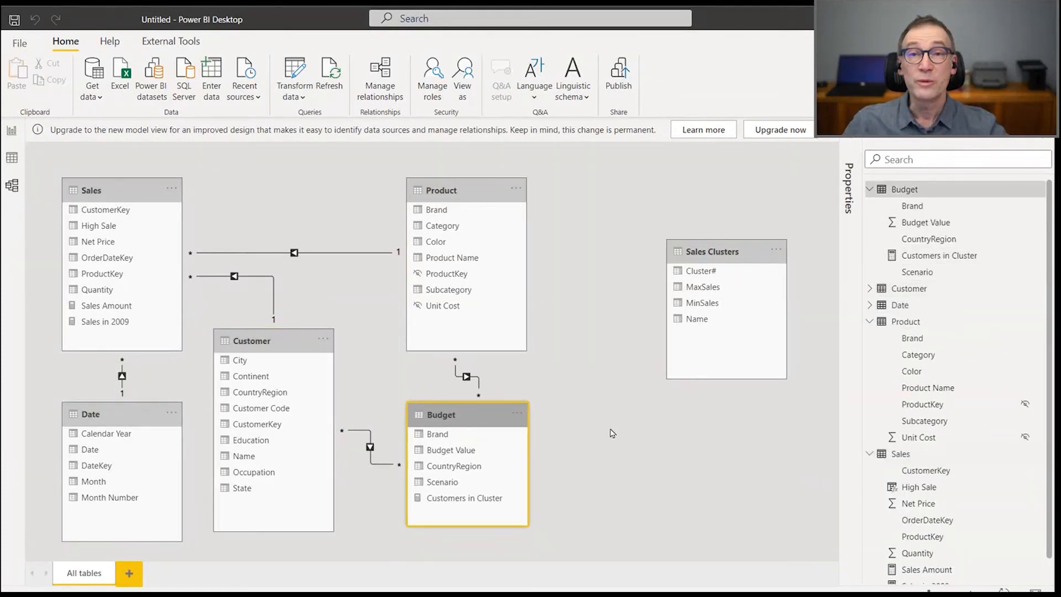
# - Move the Sales Clusters table further down in the diagram, then select Customer and Sales Clusters in turn
pyautogui.moveTo(734, 254); pyautogui.dragTo(713, 301)
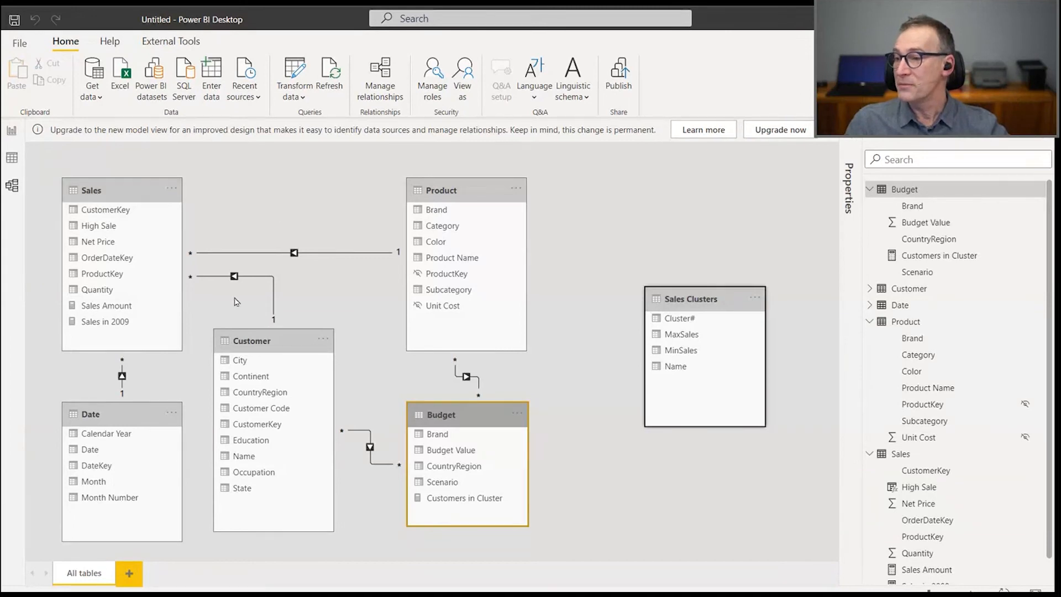
pyautogui.click(302, 340)
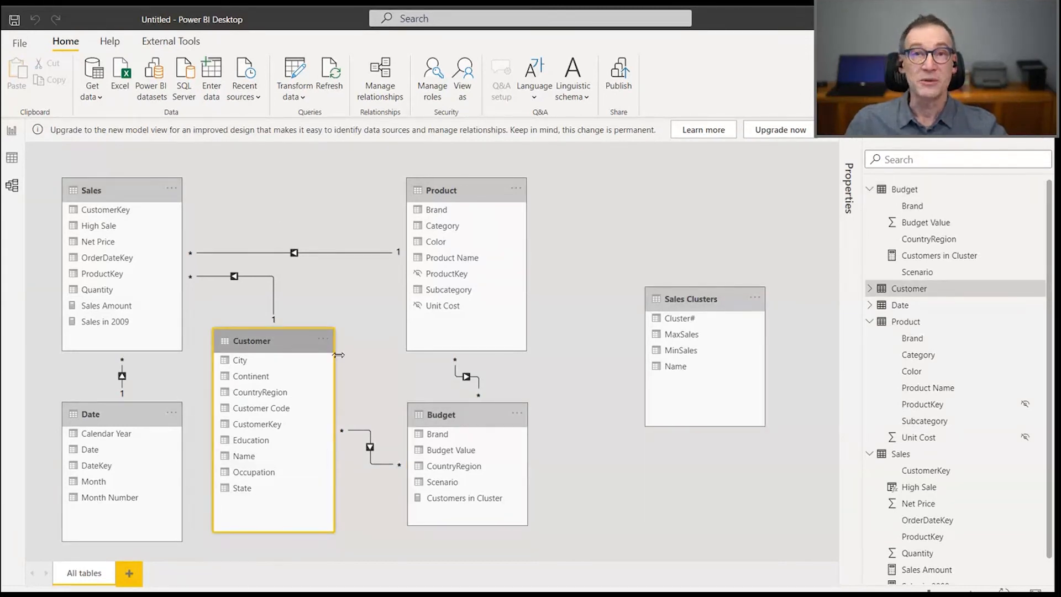
pyautogui.click(703, 300)
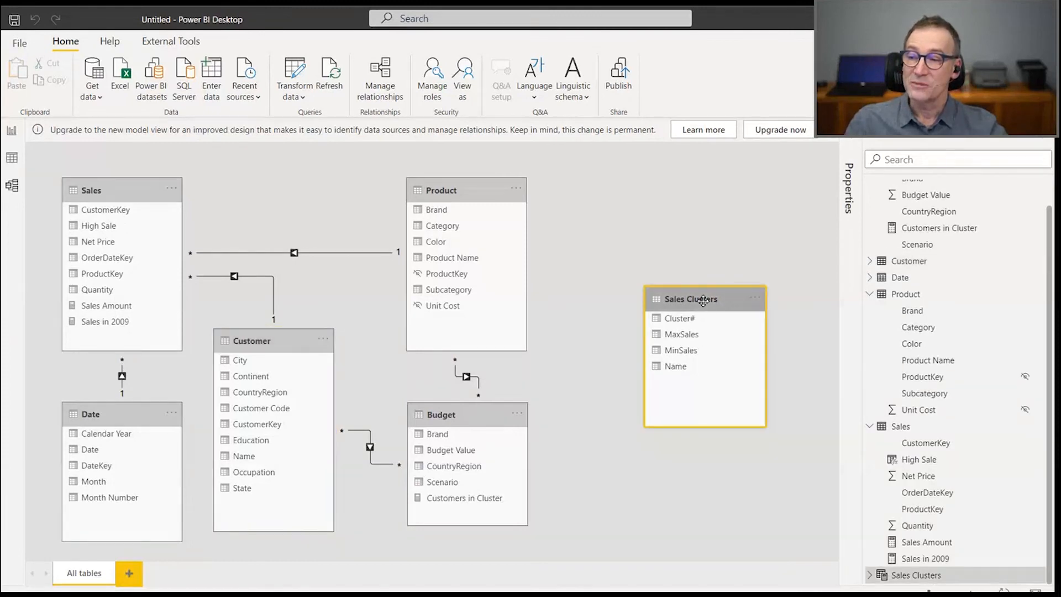
# - Review the Sales Clusters table's DAX definition, highlighting the [Sales Amount] reference in the CustomerSales variable
pyautogui.click(11, 160)
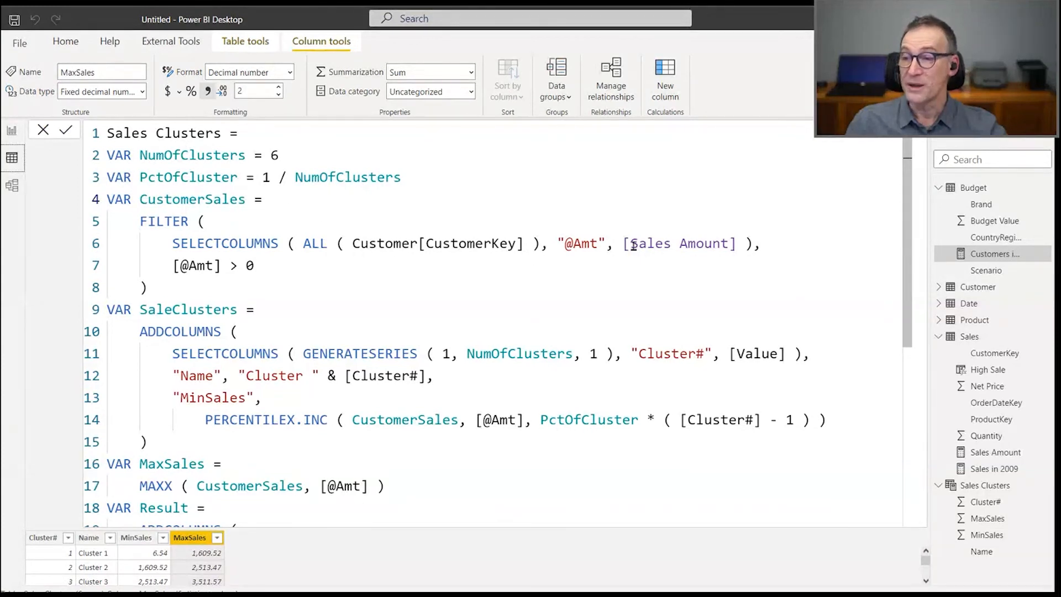
pyautogui.moveTo(619, 245); pyautogui.dragTo(739, 245)
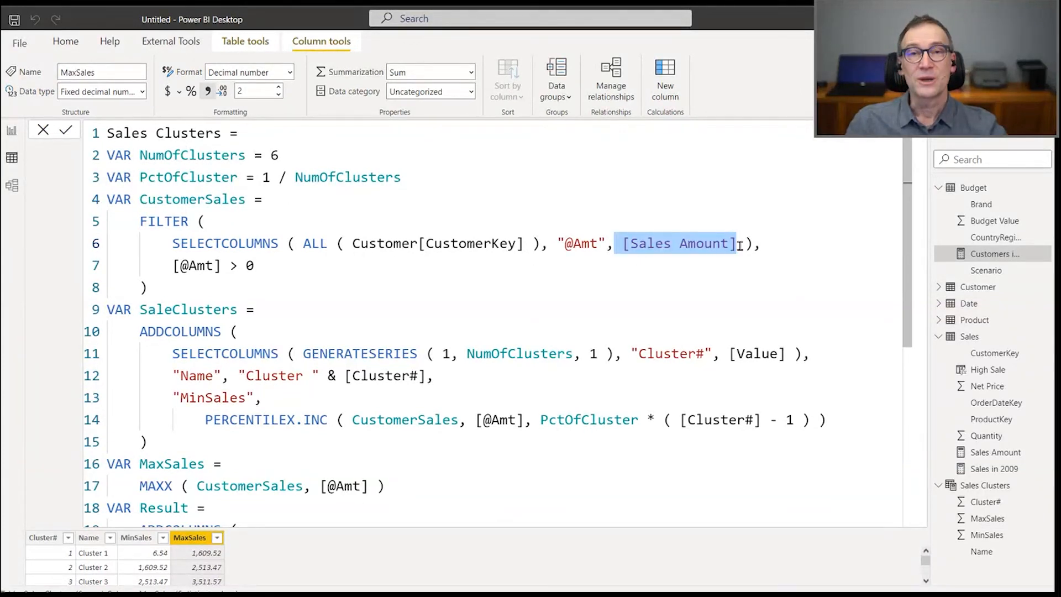
pyautogui.click(731, 269)
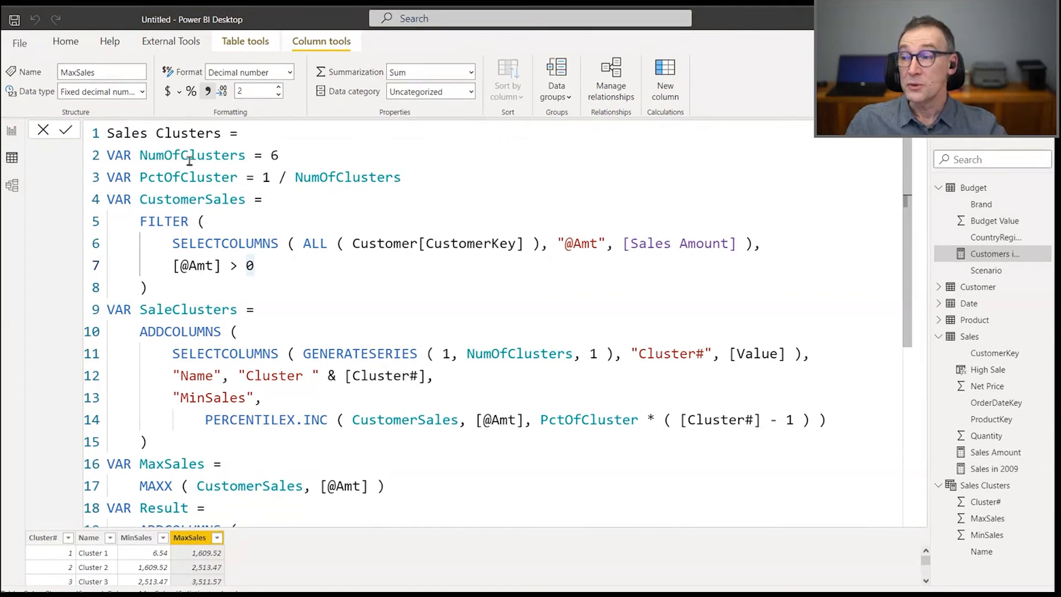
pyautogui.click(493, 329)
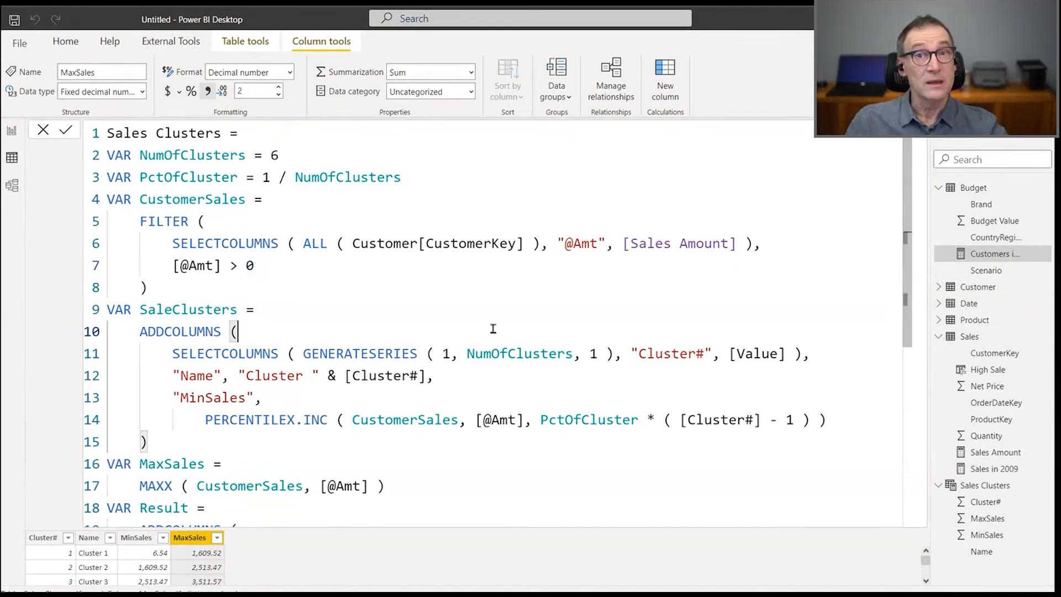
pyautogui.click(408, 231)
# - Return to the model diagram, move the Sales Clusters table slightly lower, and clear the selection
pyautogui.click(37, 196)
pyautogui.click(11, 185)
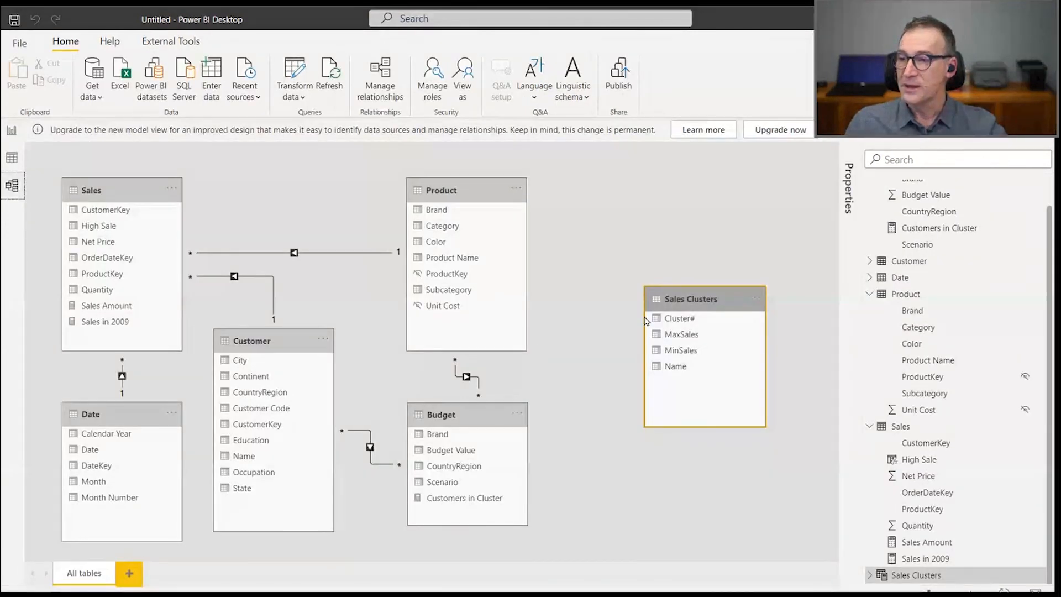
pyautogui.moveTo(689, 302); pyautogui.dragTo(681, 328)
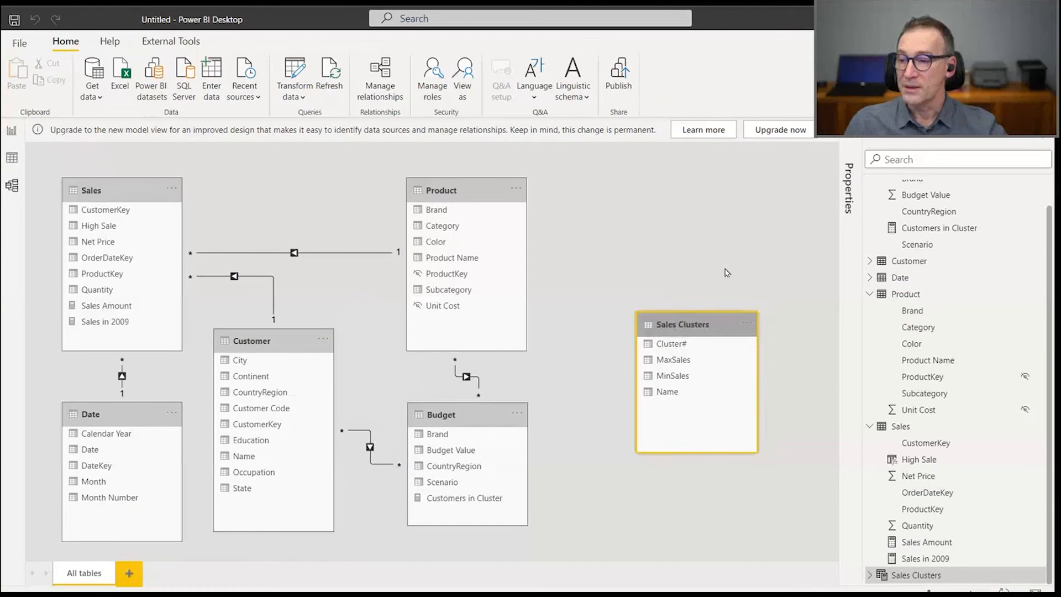
pyautogui.click(700, 262)
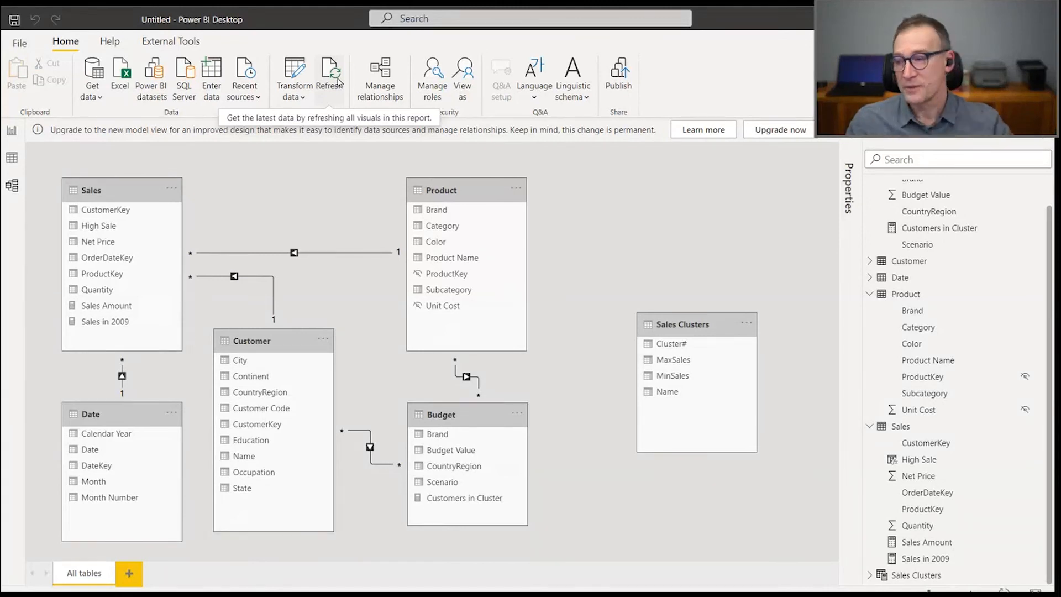
# - Select the Sales, Sales Clusters and Customer tables in turn to examine how they relate
pyautogui.click(100, 187)
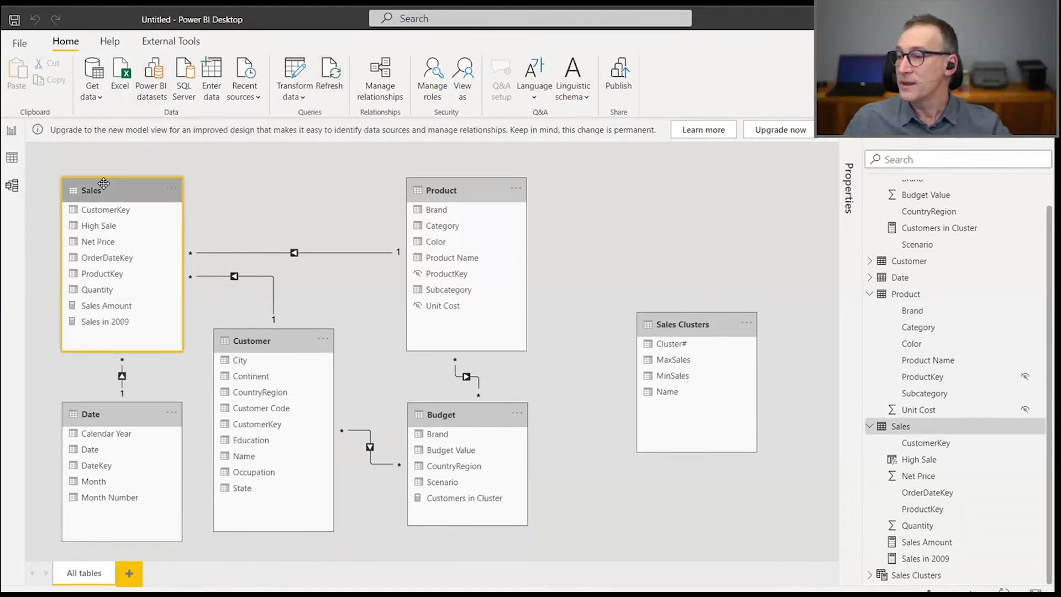
pyautogui.click(721, 325)
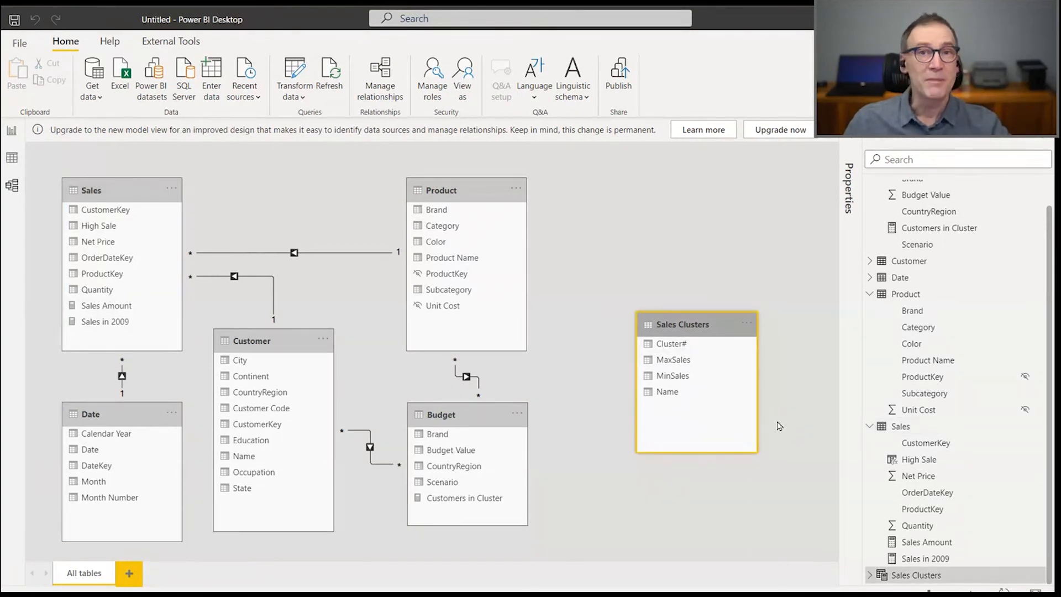
pyautogui.click(284, 338)
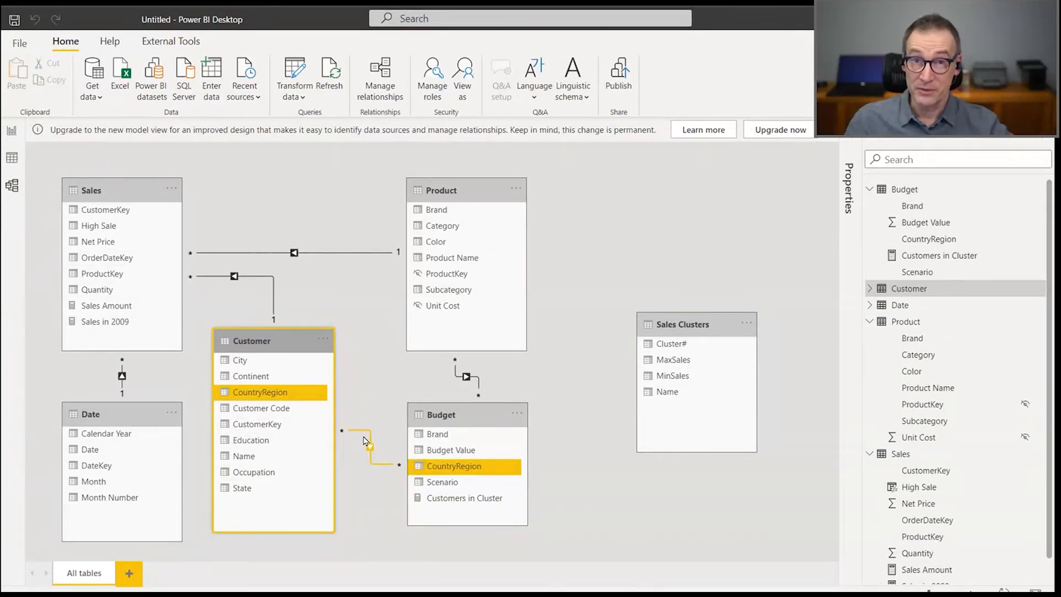
# - Rearrange the diagram so that Budget sits to the right of Product, with Sales Clusters directly beneath Budget
pyautogui.moveTo(683, 325); pyautogui.dragTo(609, 323)
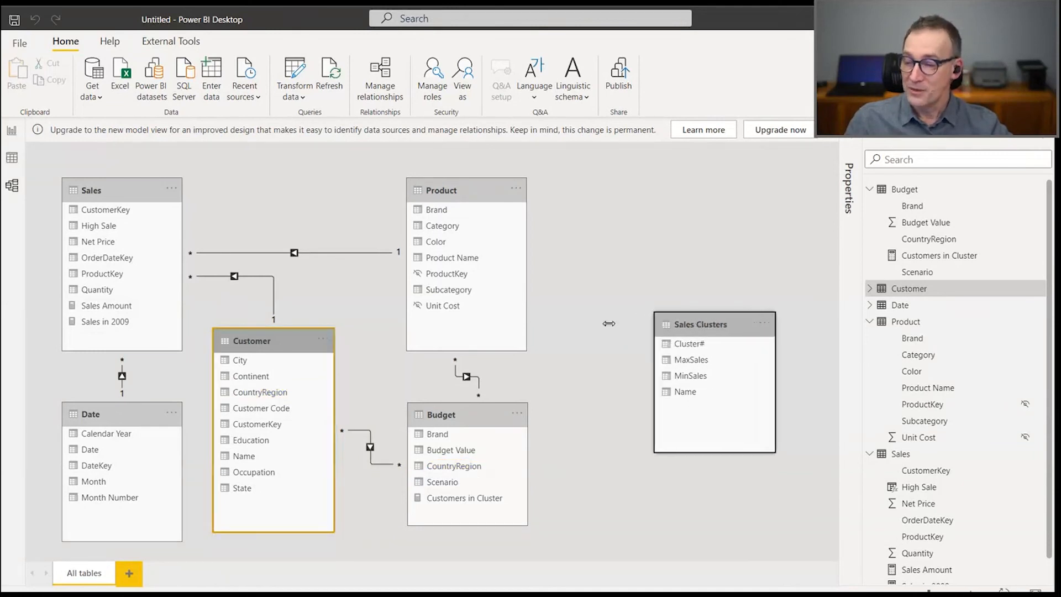
pyautogui.moveTo(716, 322); pyautogui.dragTo(735, 326)
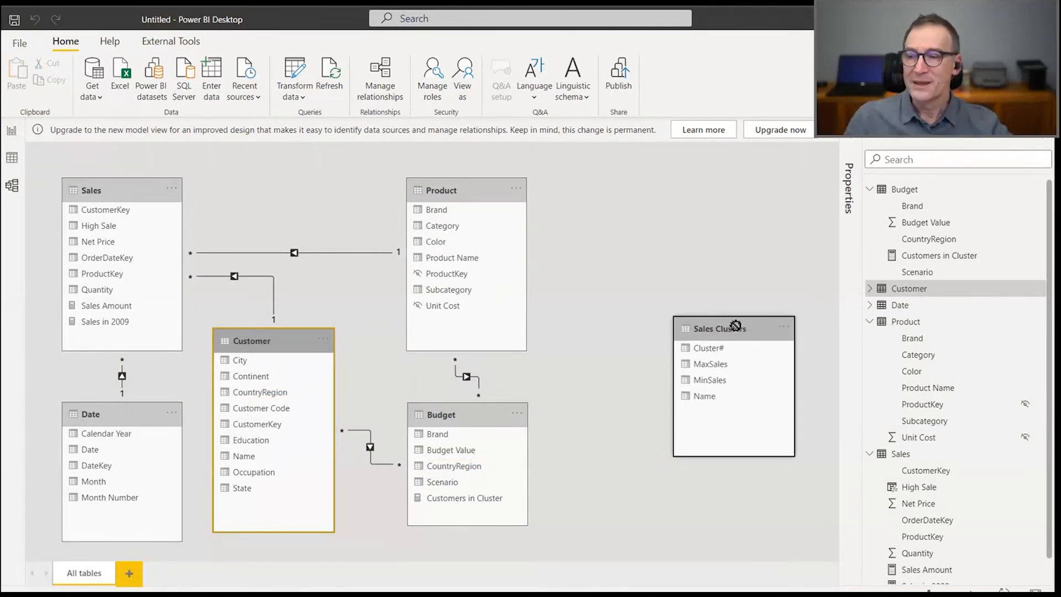
pyautogui.moveTo(484, 407); pyautogui.dragTo(746, 183)
pyautogui.moveTo(734, 328); pyautogui.dragTo(731, 368)
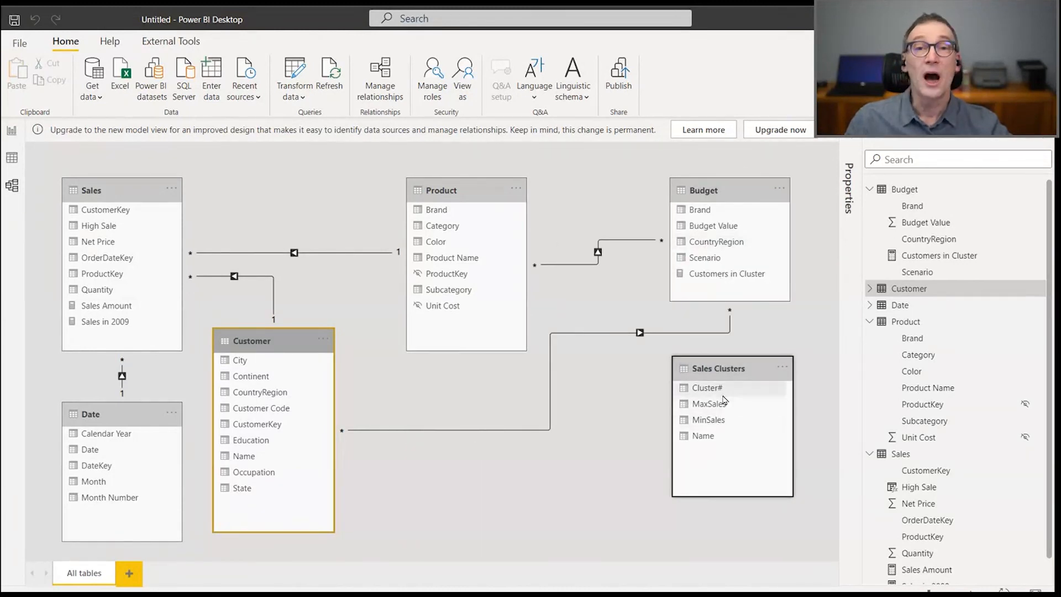